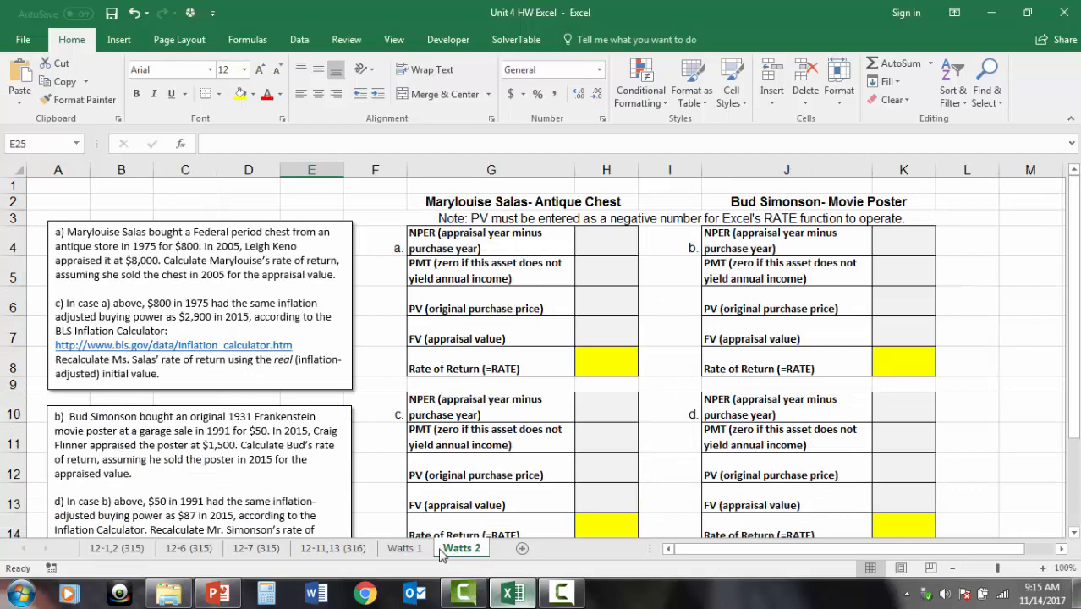
Step: On the 12-1,2 (315) sheet, enter a RATE of 0.06 for problem 12-1 and format it as a percentage with two decimals
click(404, 549)
click(115, 549)
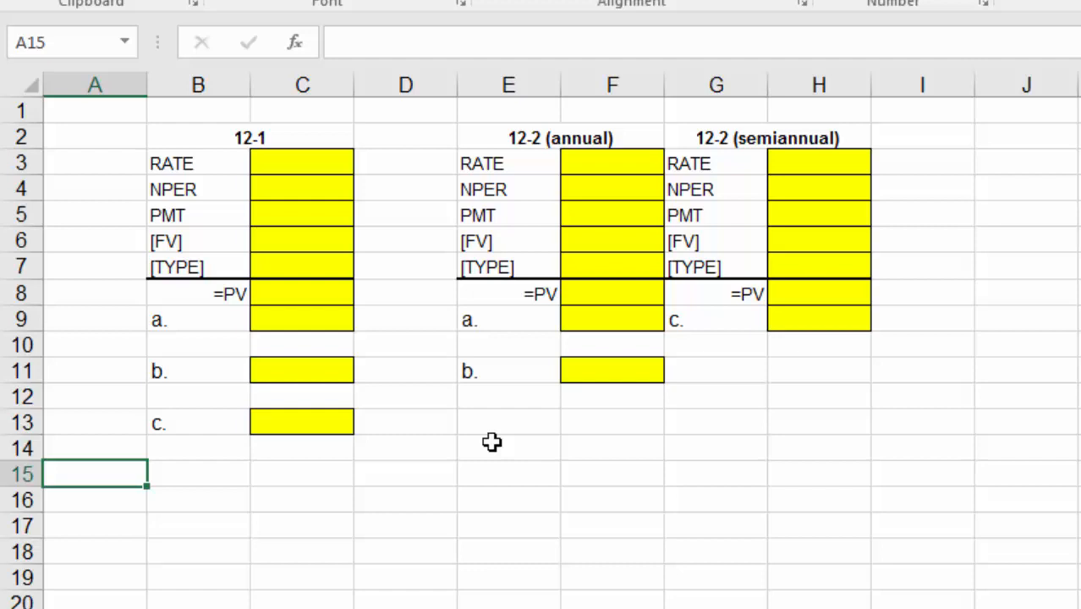
click(299, 170)
text(.06)
key(Return)
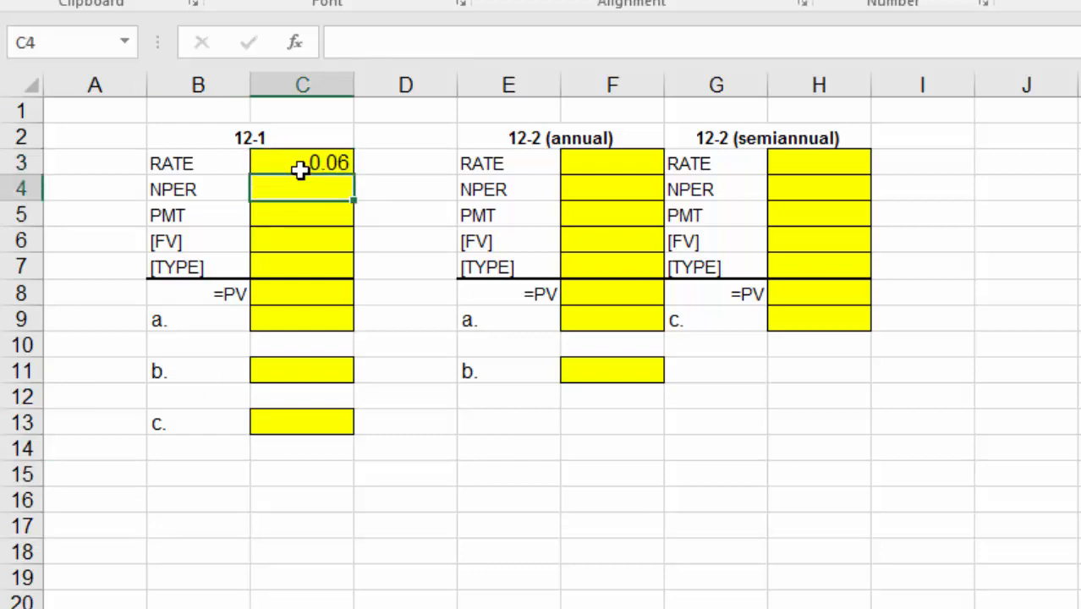
click(300, 170)
key(ctrl+shift+5)
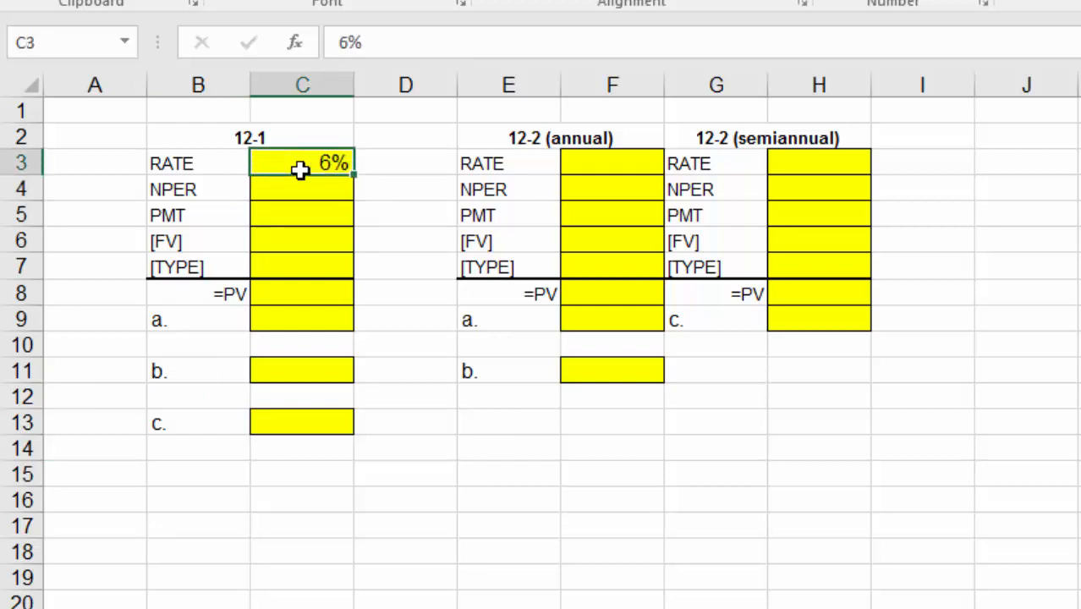
double_click(941, 1)
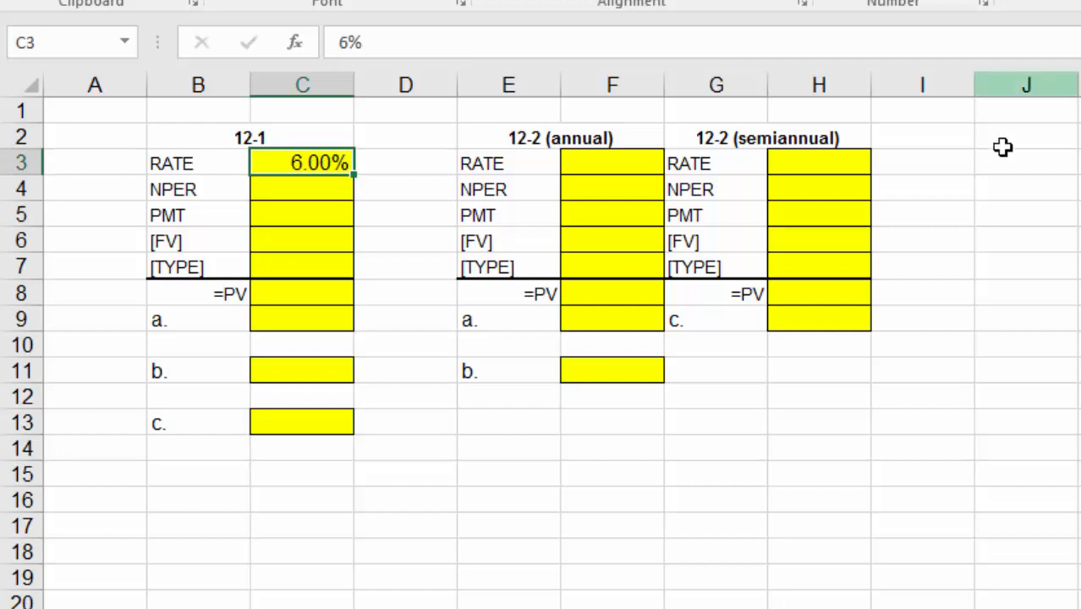
Step: Set problem 12-1's NPER to 10 and change its RATE to 8%
key(Down)
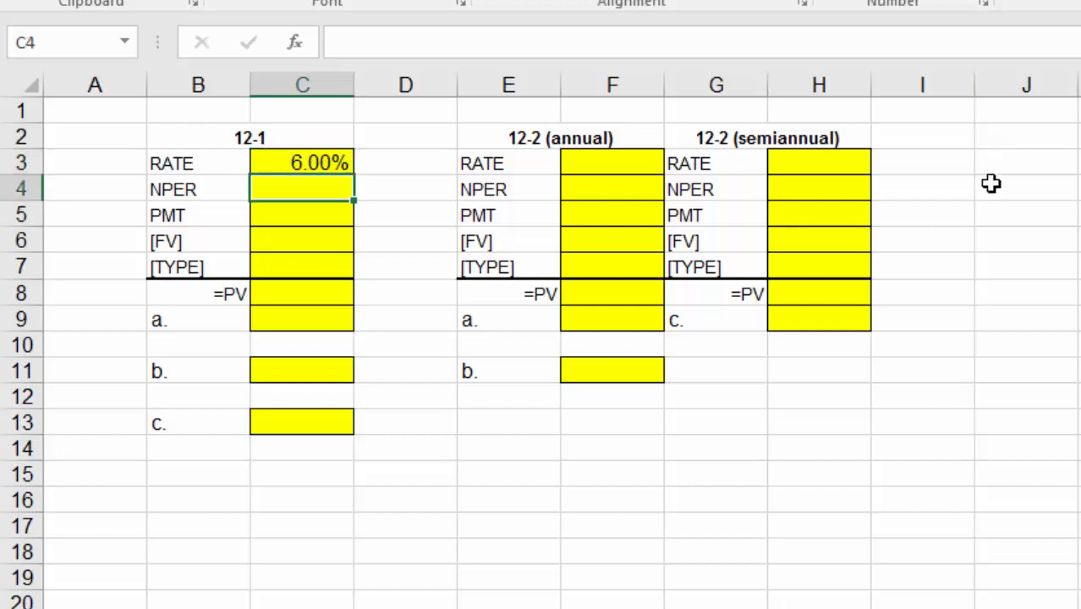
text(10)
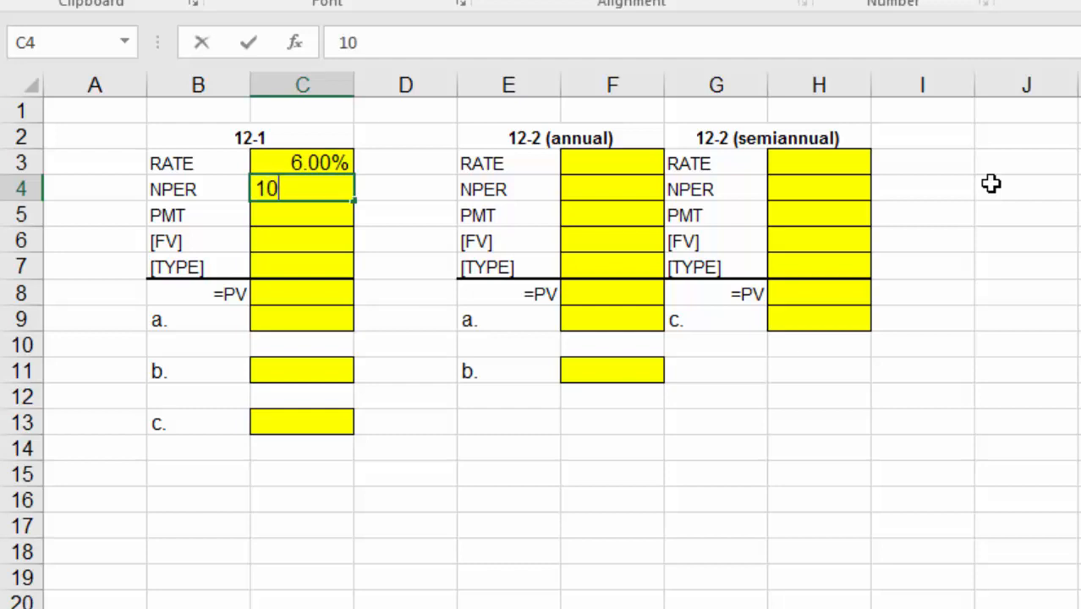
key(Return)
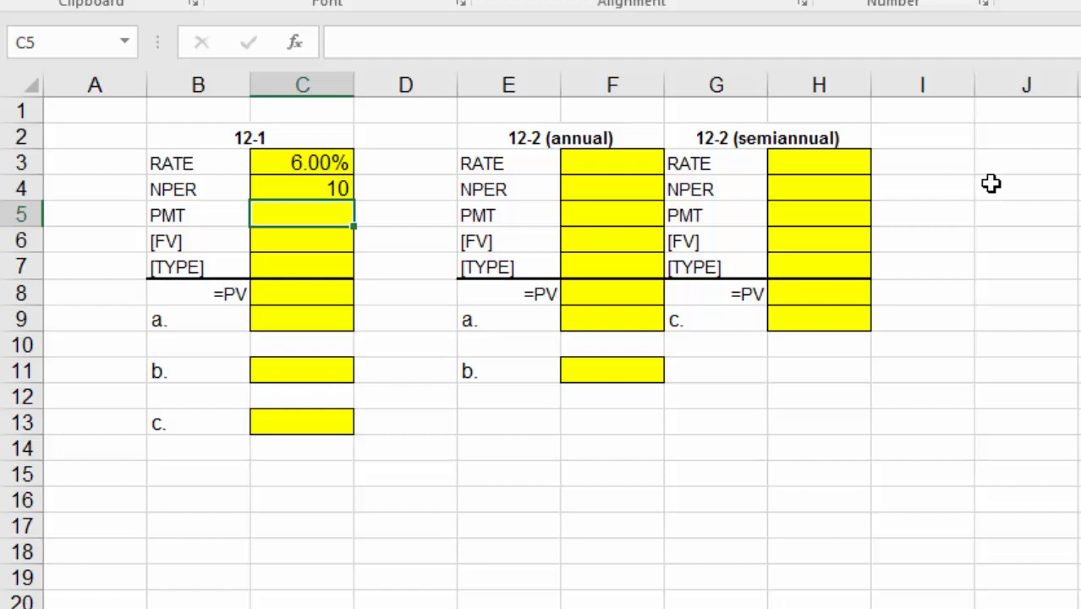
key(Down)
key(Up)
key(Up)
key(Up)
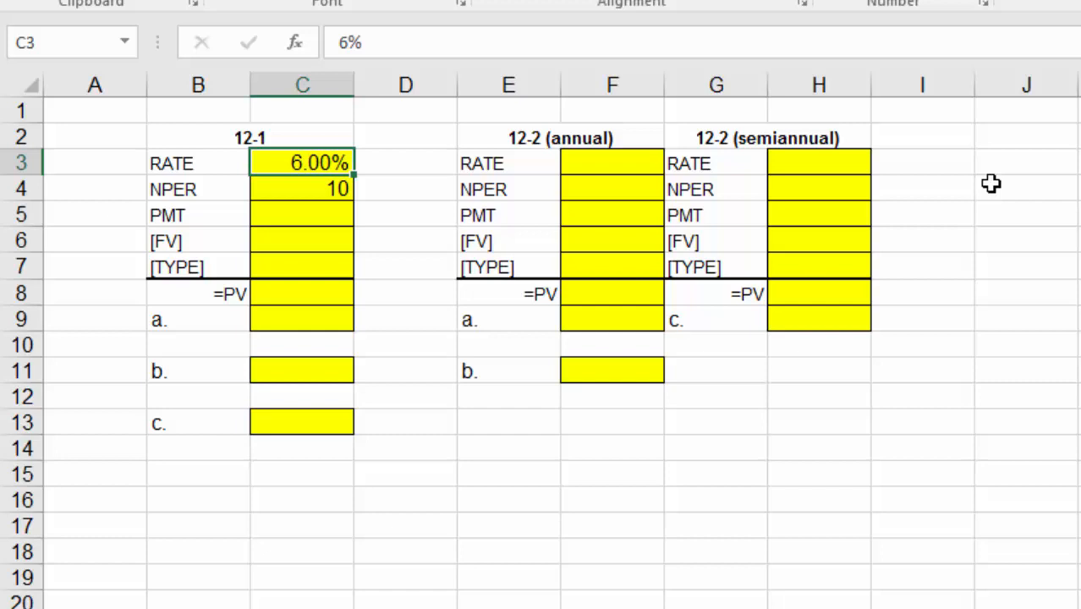
text(8)
key(Return)
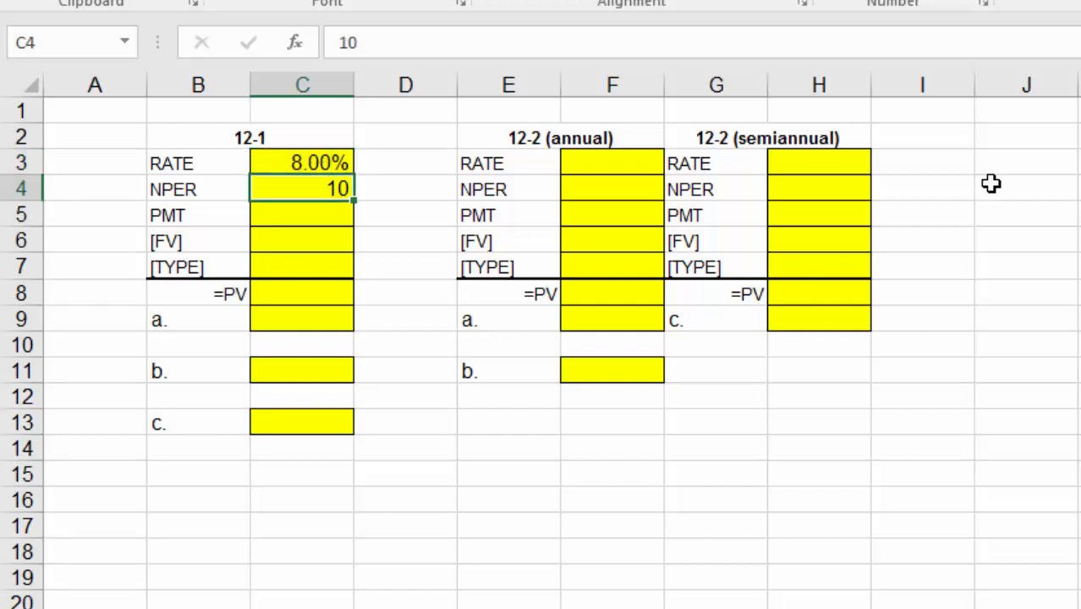
key(Down)
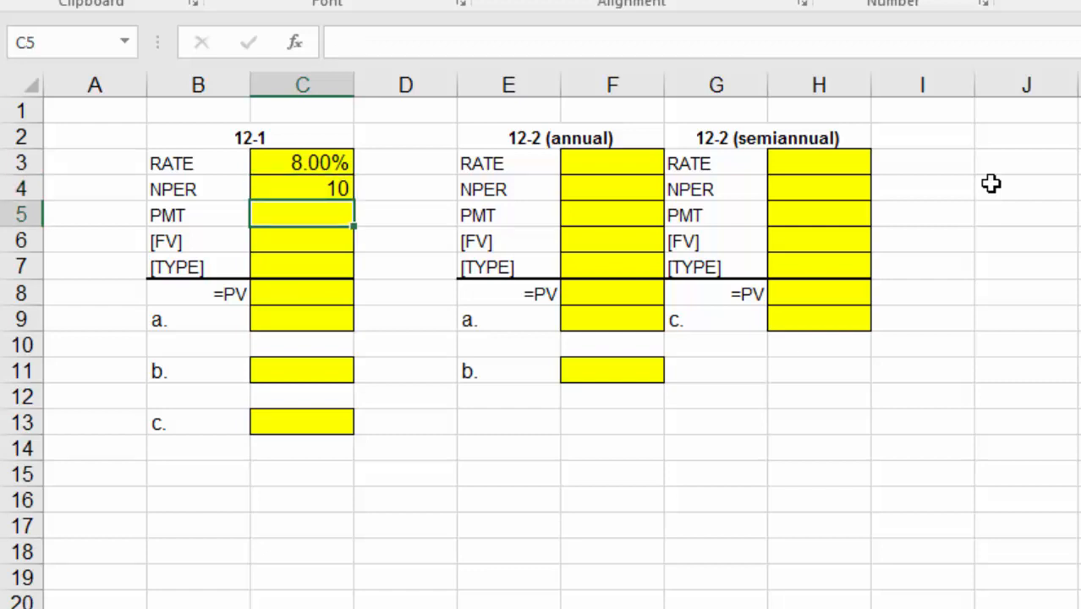
text(=.6)
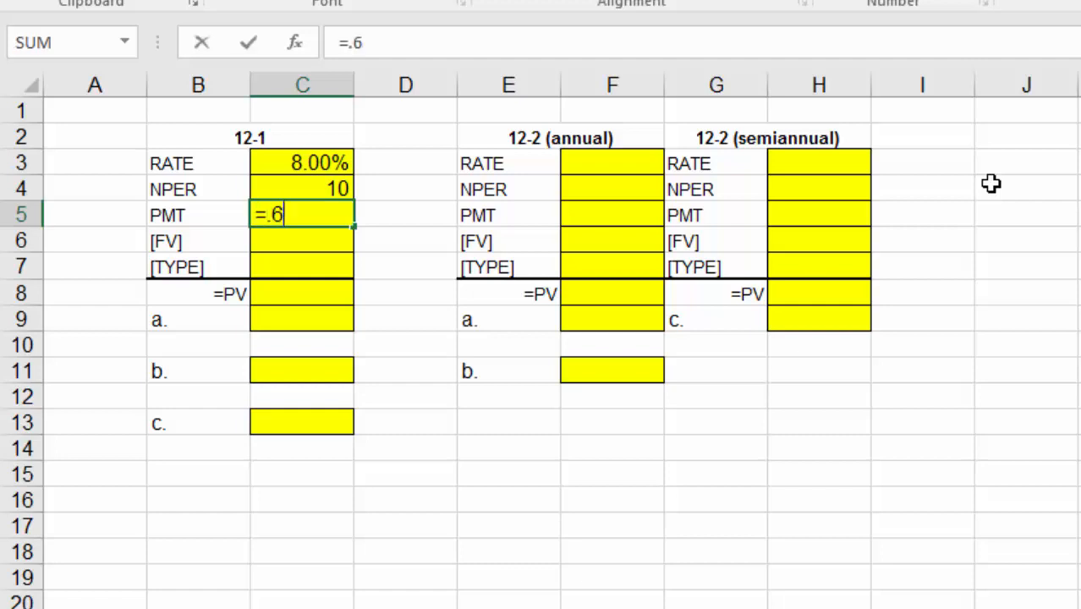
text(*1000)
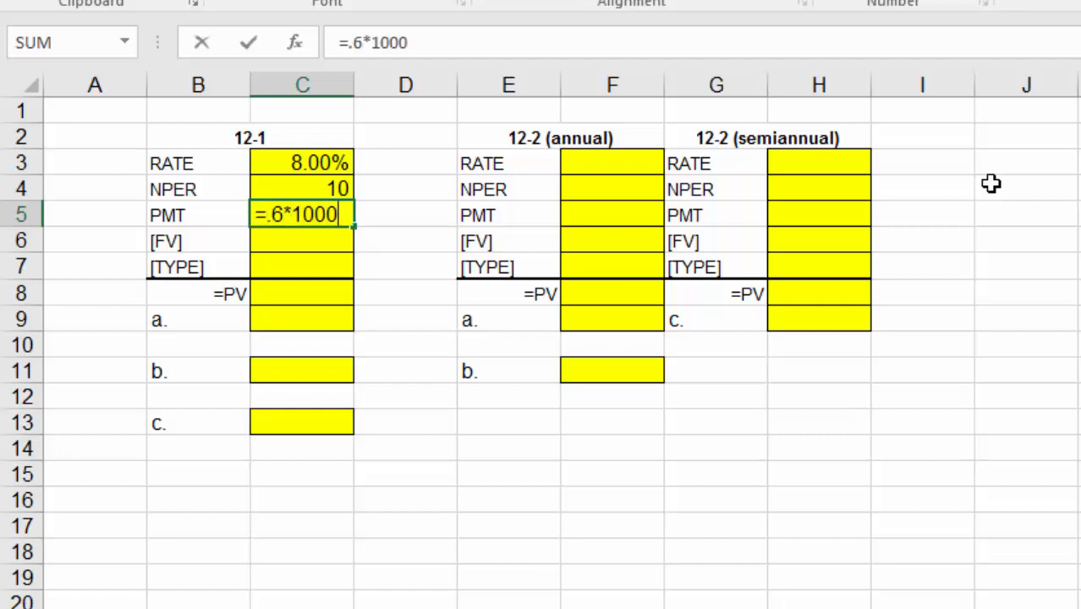
key(Left)
key(Left)
key(Right)
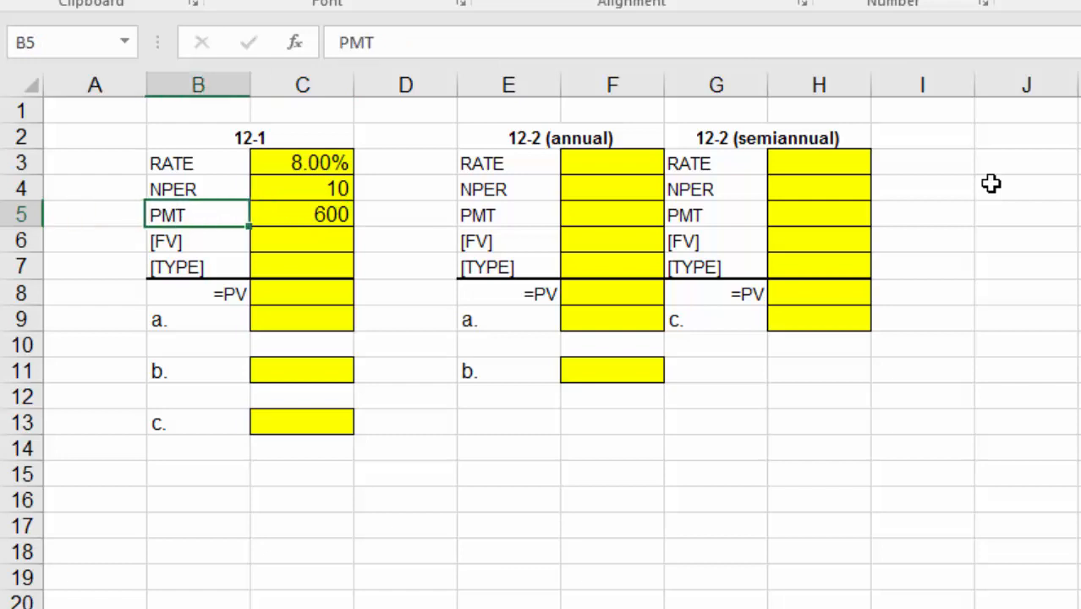
Step: Set problem 12-1's PMT to the formula =.06*1000 and format it as currency
key(Right)
key(F2)
key(BackSpace)
key(BackSpace)
key(BackSpace)
key(BackSpace)
key(BackSpace)
key(BackSpace)
key(BackSpace)
key(BackSpace)
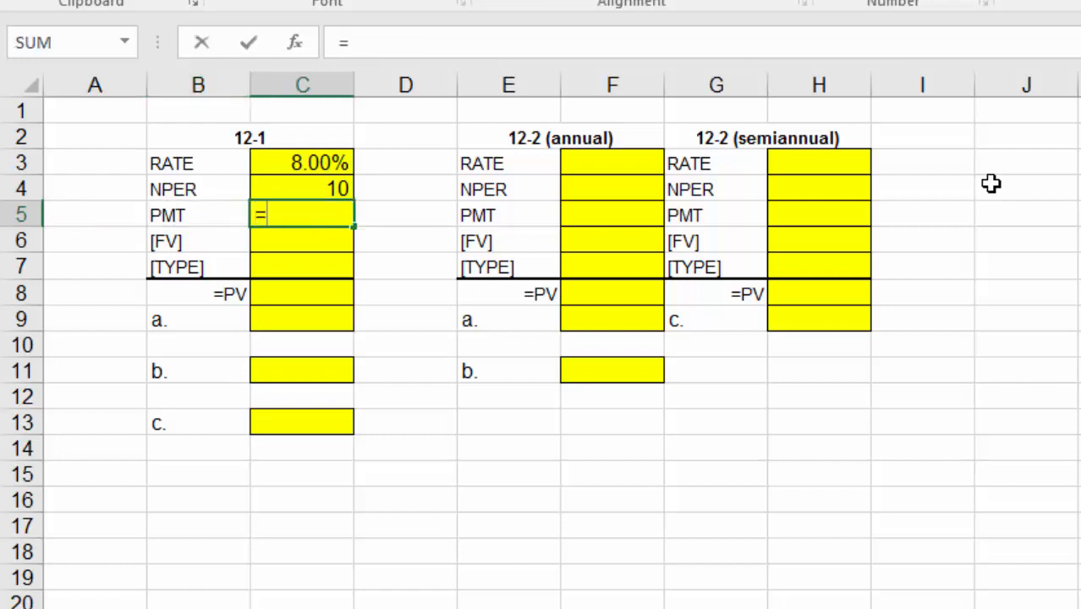
text(.06*1000)
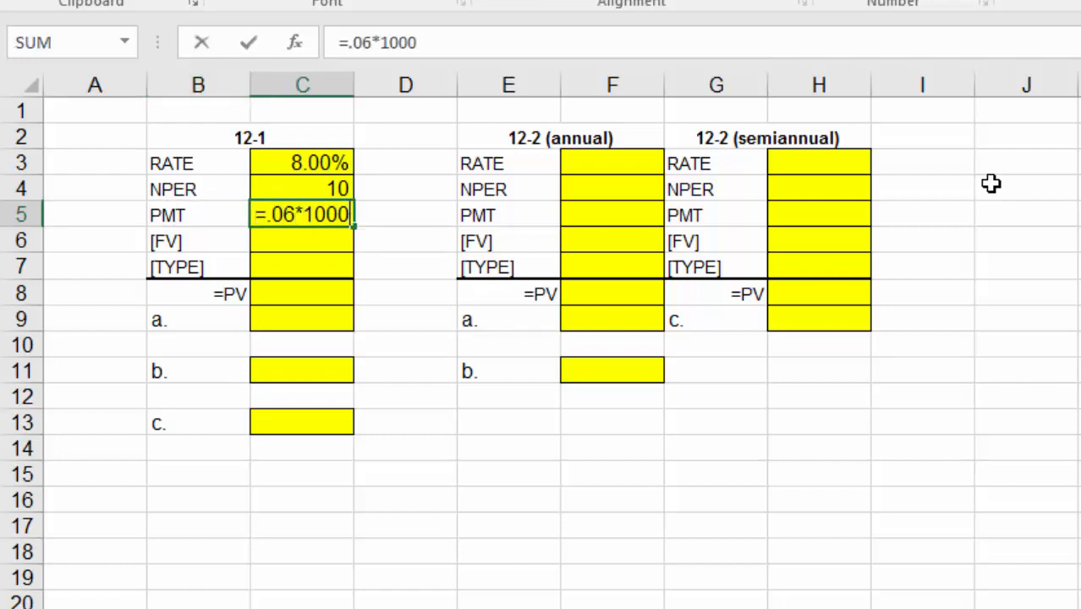
key(Return)
key(Up)
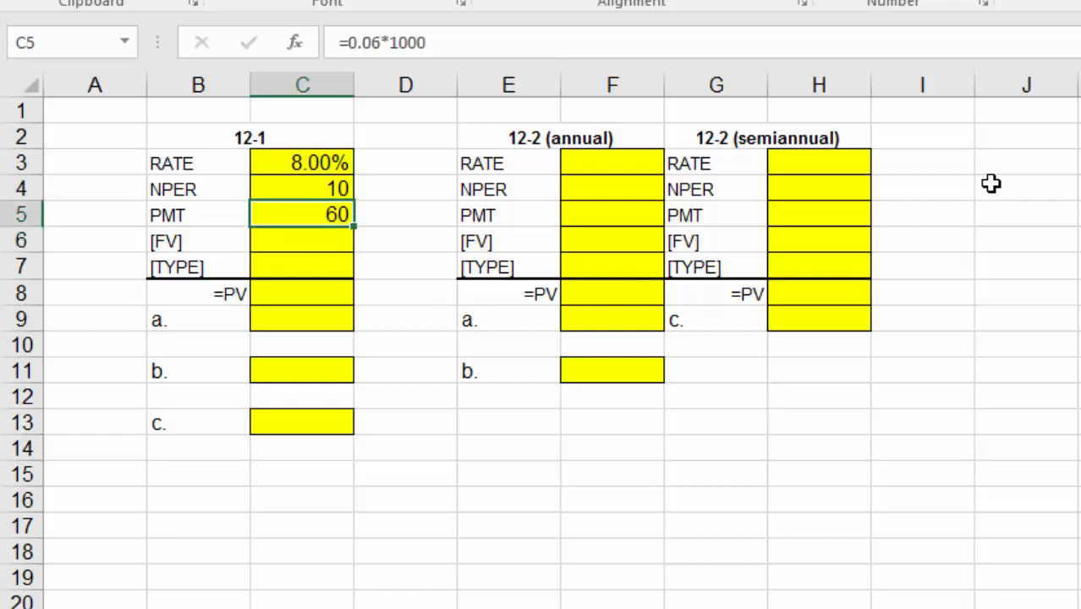
key(ctrl+shift+4)
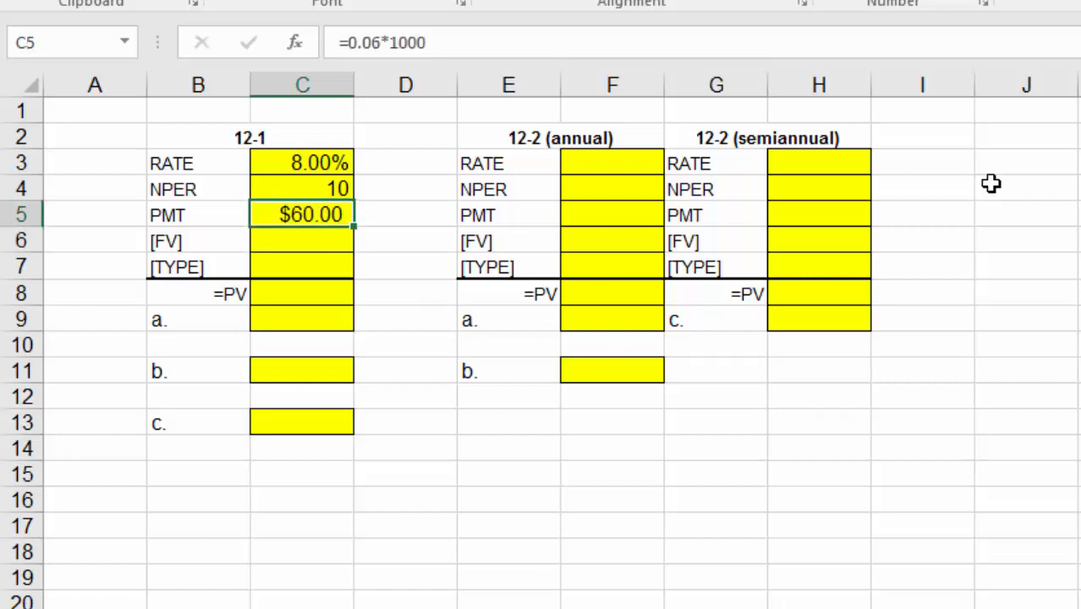
Step: Set problem 12-1's FV to 1000 in currency format and its TYPE to 0
key(Down)
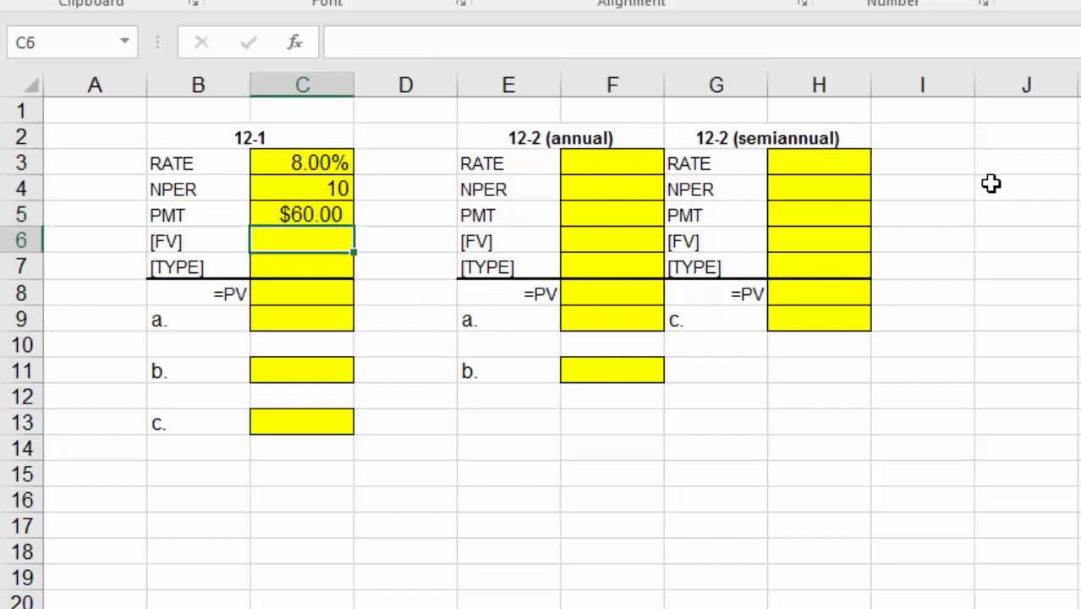
text(1000)
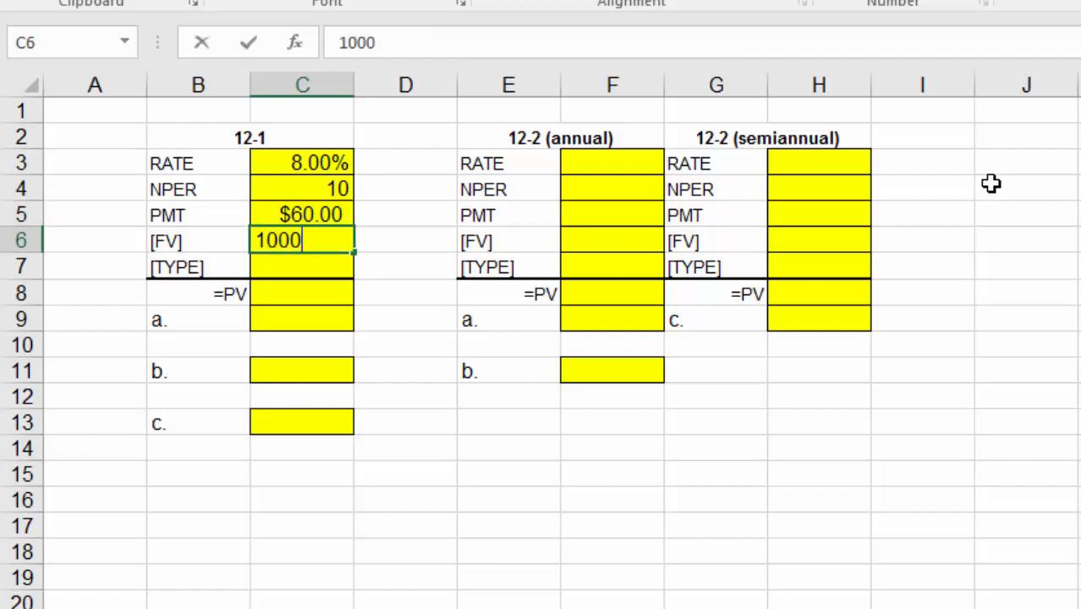
key(Return)
key(Up)
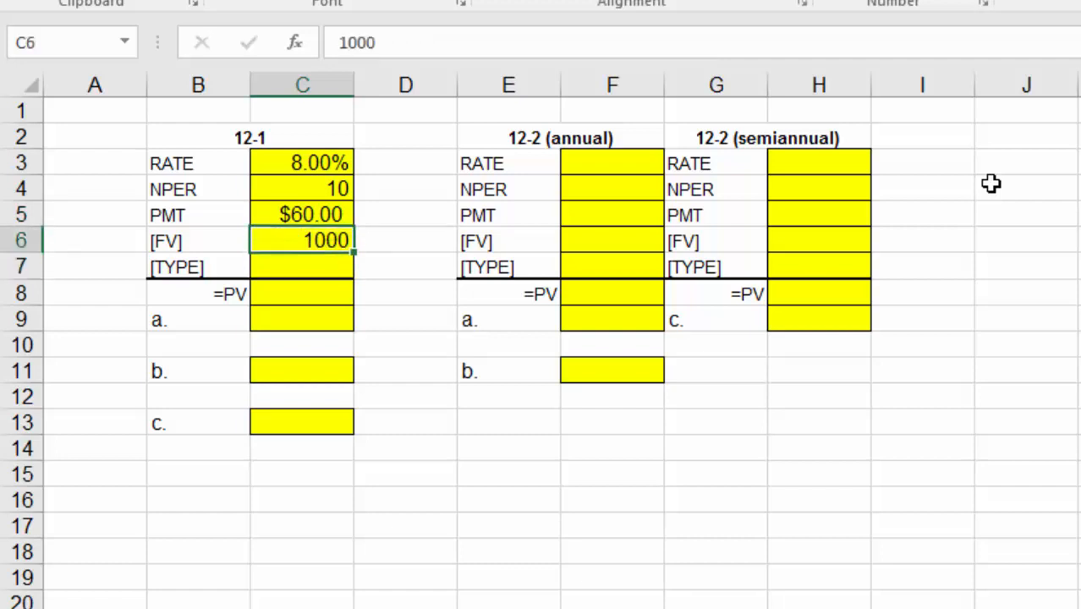
key(ctrl+shift+4)
key(Down)
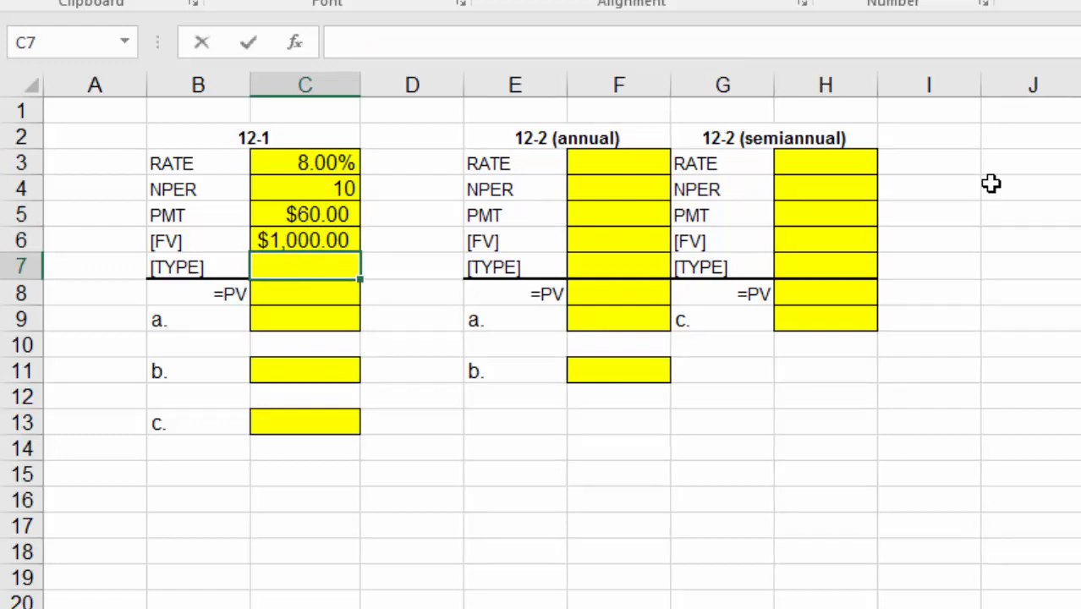
text(0)
key(Return)
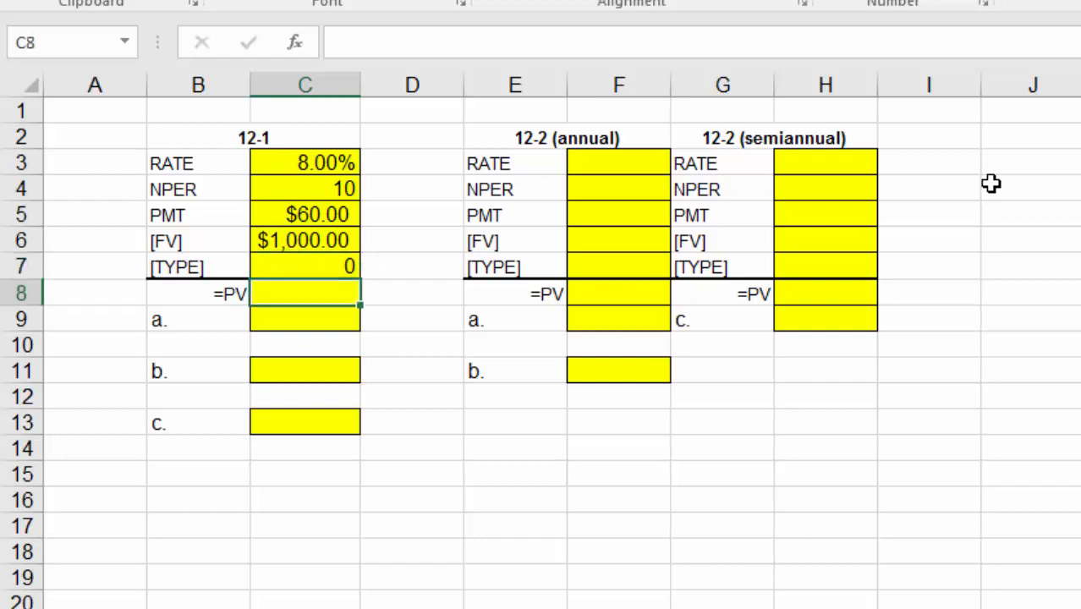
Step: Enter =.06*1000 as the answer to part a of problem 12-1 and format it as currency
key(Down)
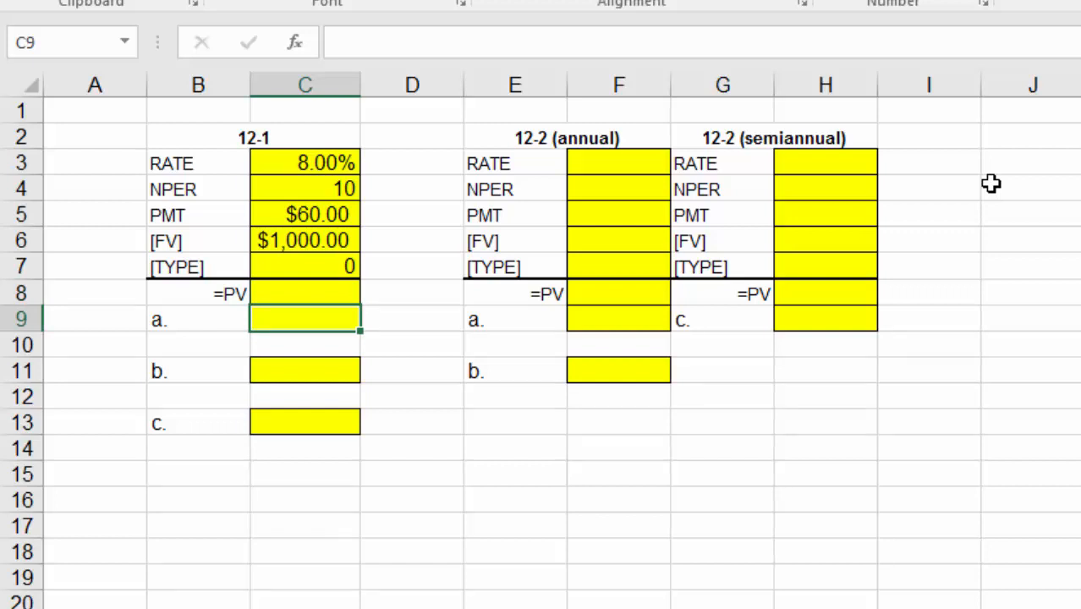
text(.06)
key(BackSpace)
key(BackSpace)
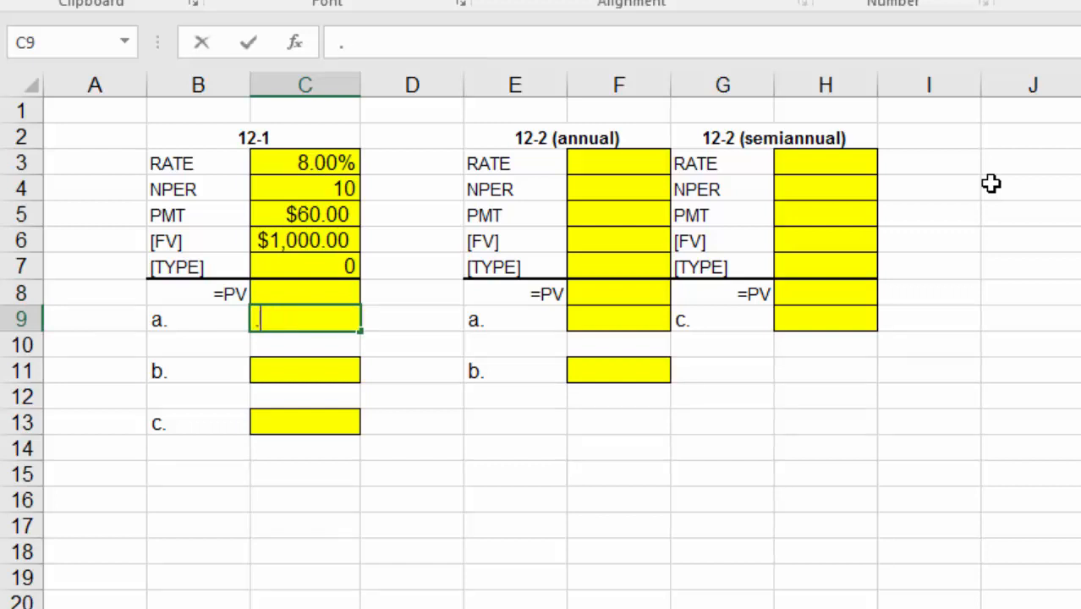
key(BackSpace)
text(=.06*)
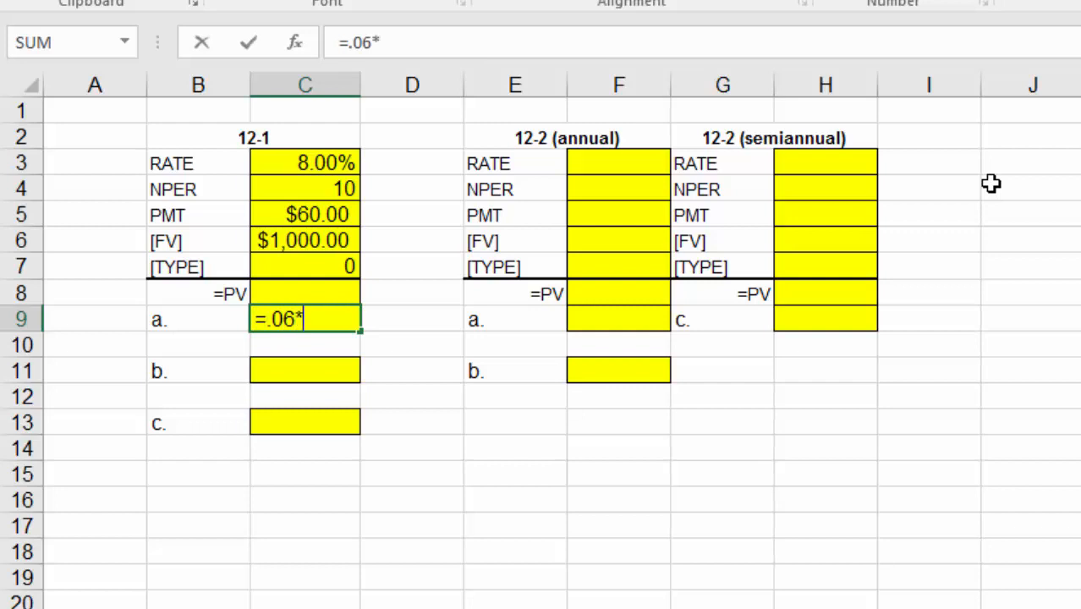
text(1000)
key(Return)
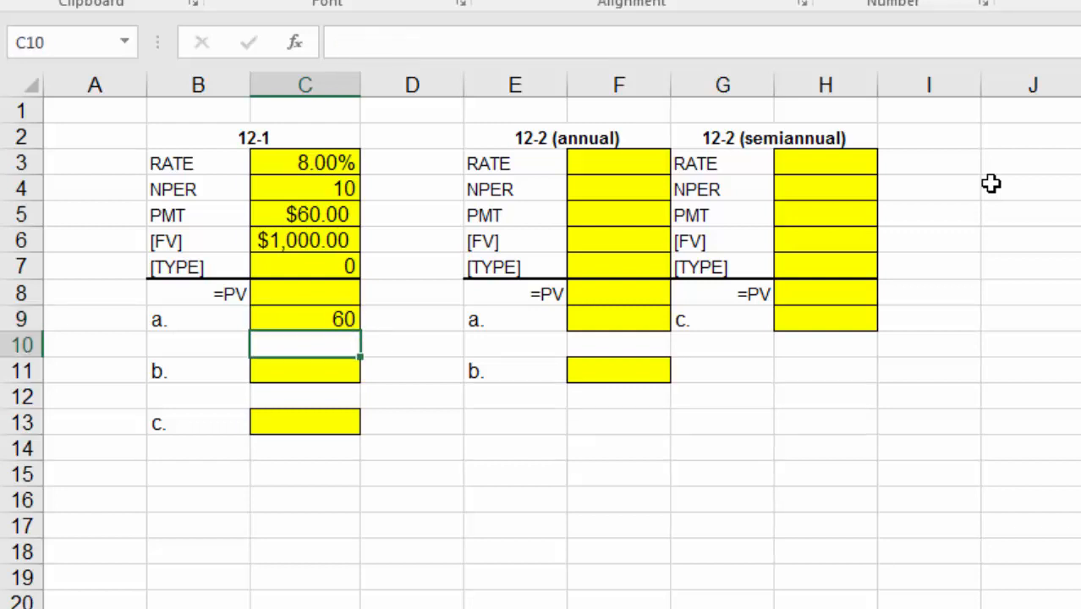
key(Up)
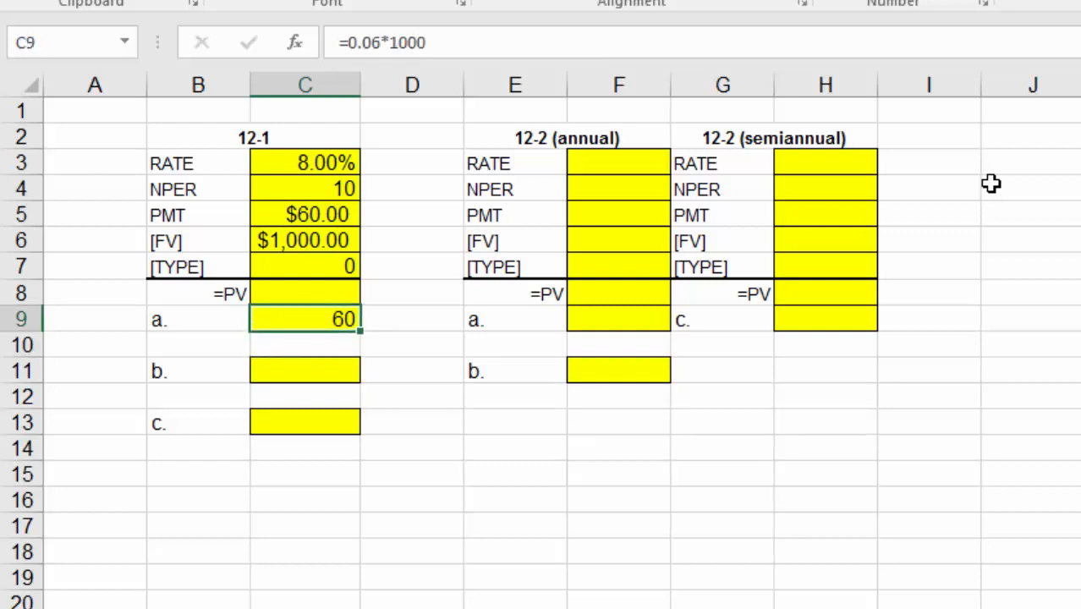
key(ctrl+shift+4)
key(Up)
key(Up)
key(Up)
key(Up)
key(Up)
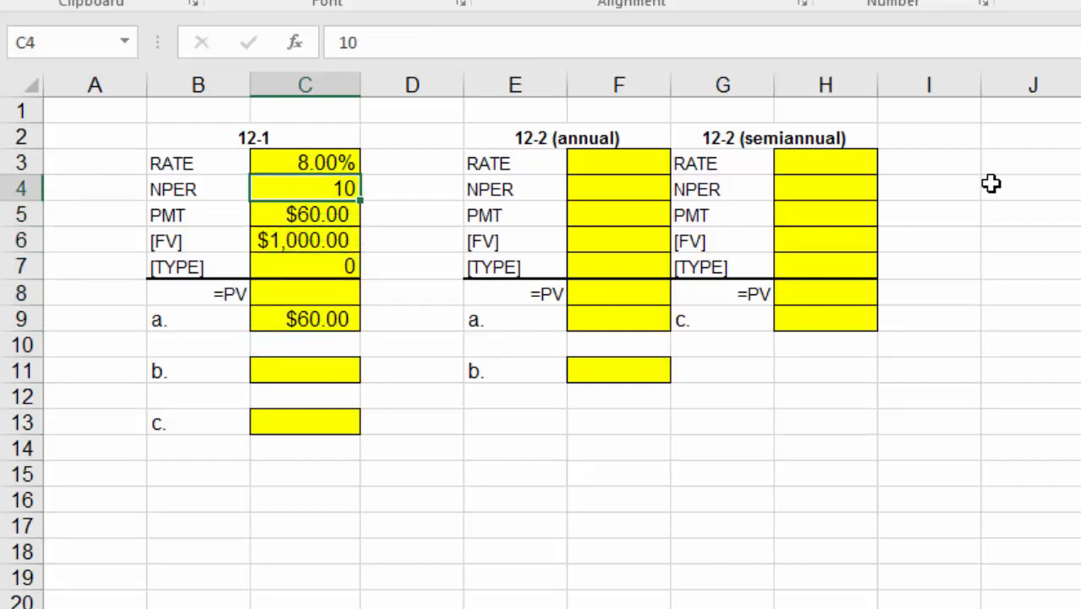
key(Down)
key(Down)
key(Down)
key(Down)
key(Down)
key(Down)
key(Up)
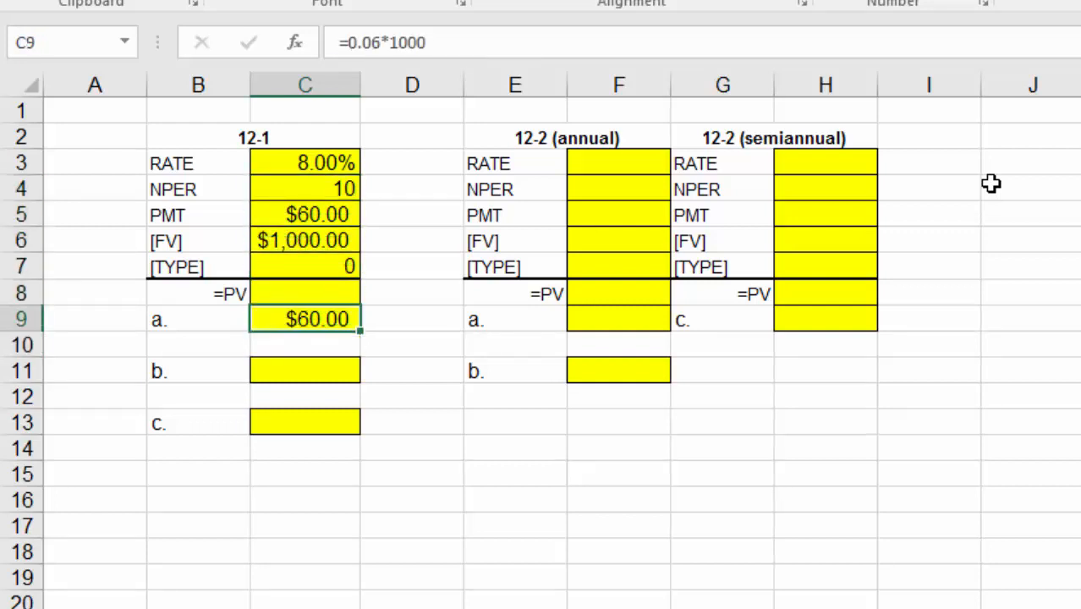
Step: Calculate problem 12-1's present value in C8 with the PV function, using C3, C4, C5, C6 and C7 as its arguments
key(Up)
key(Up)
key(Down)
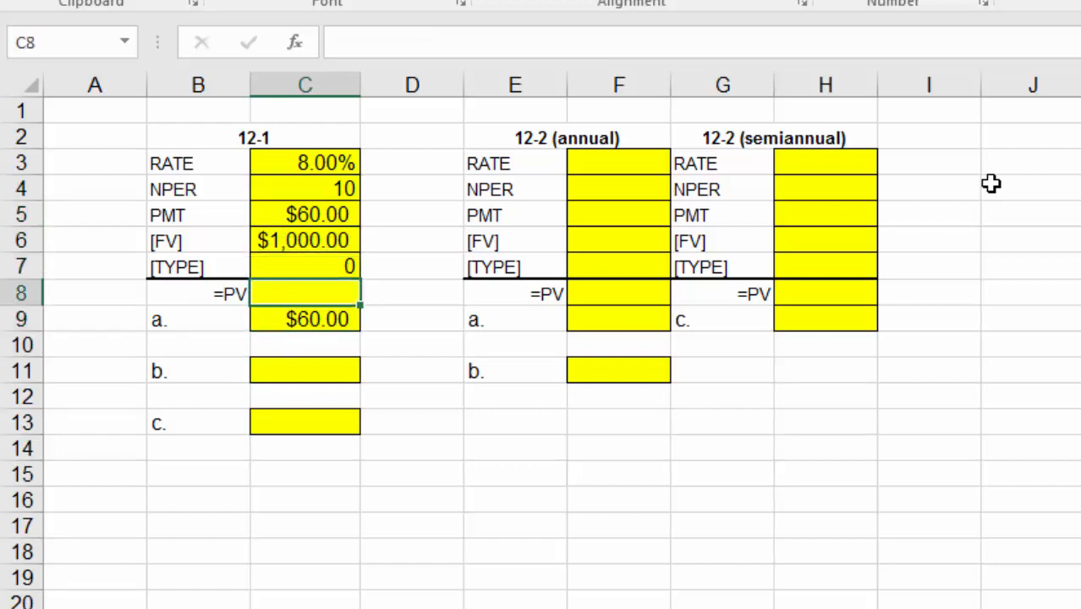
text(=pv()
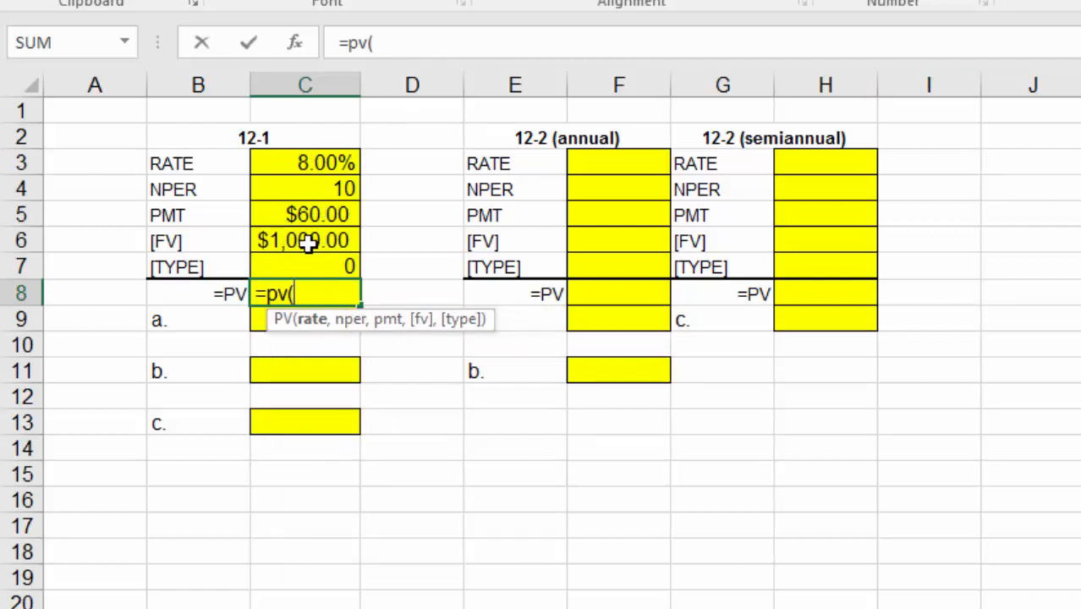
click(330, 164)
text(,)
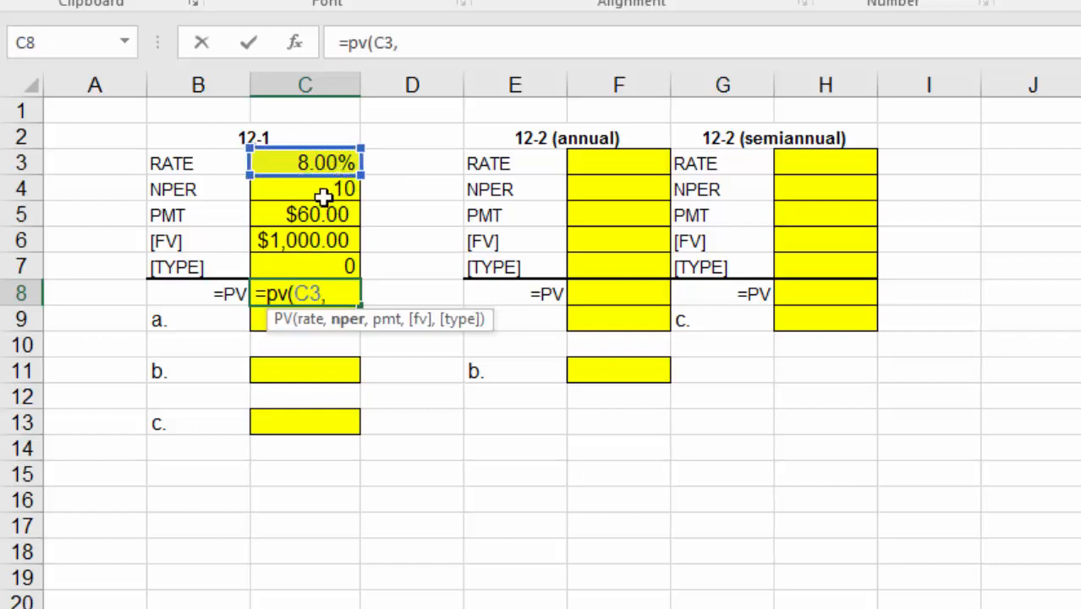
click(324, 193)
text(,)
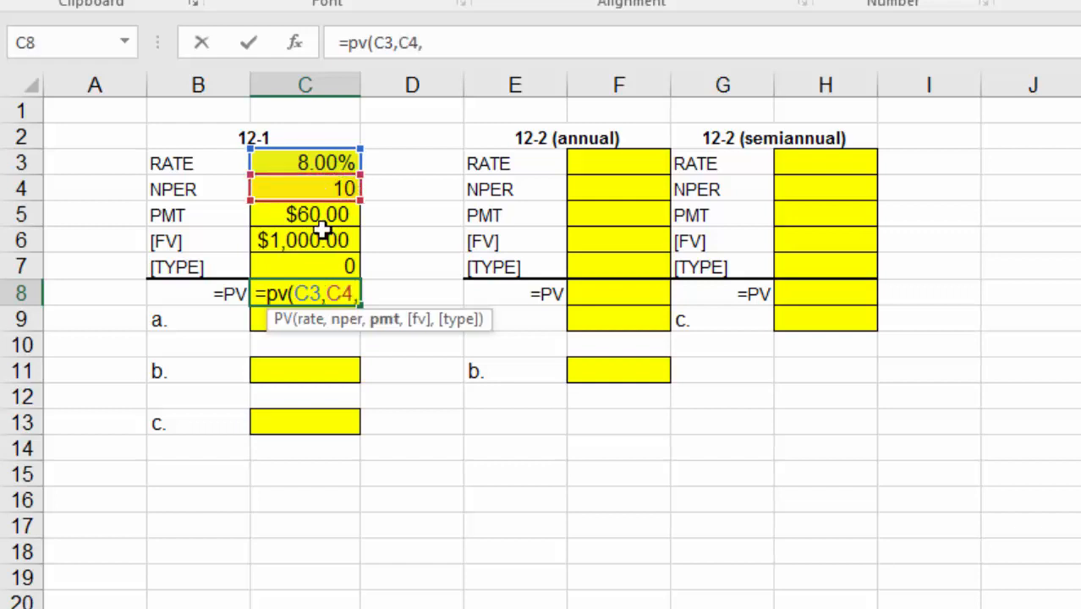
click(323, 218)
text(,)
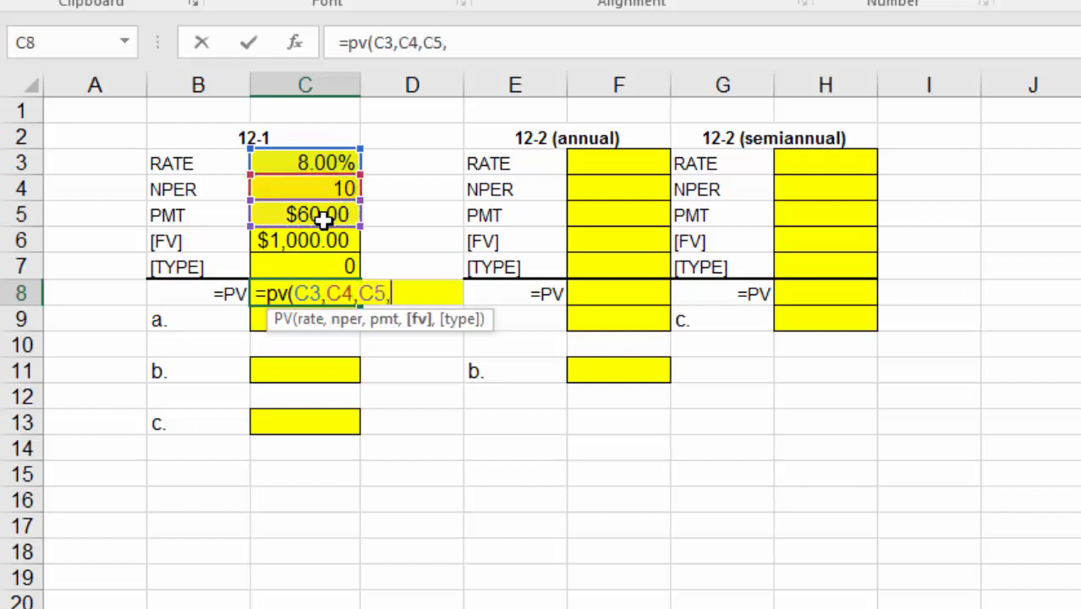
click(324, 242)
text(,)
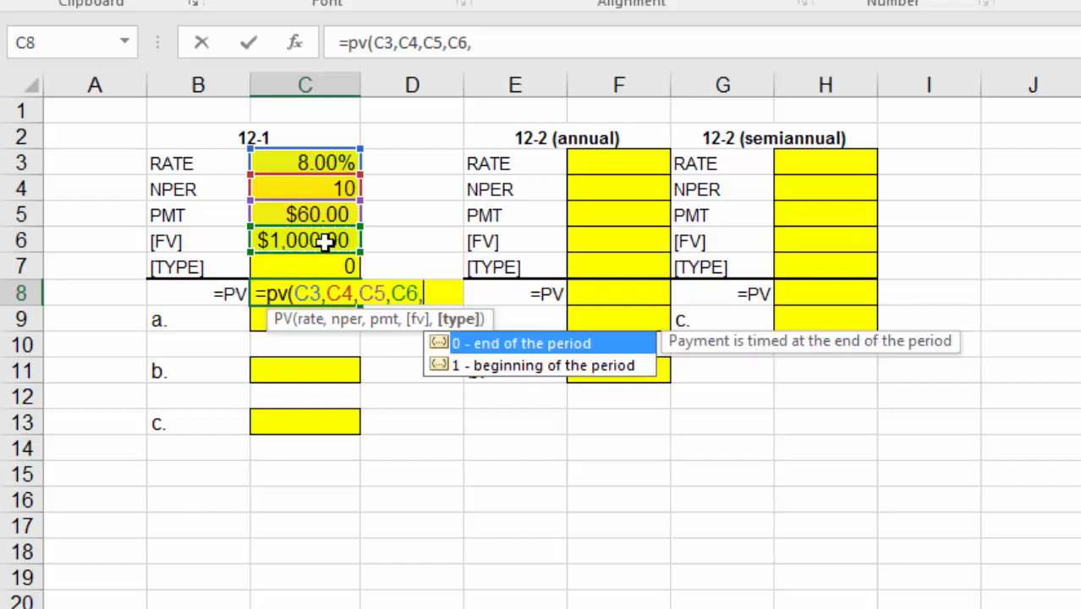
click(320, 268)
key(Return)
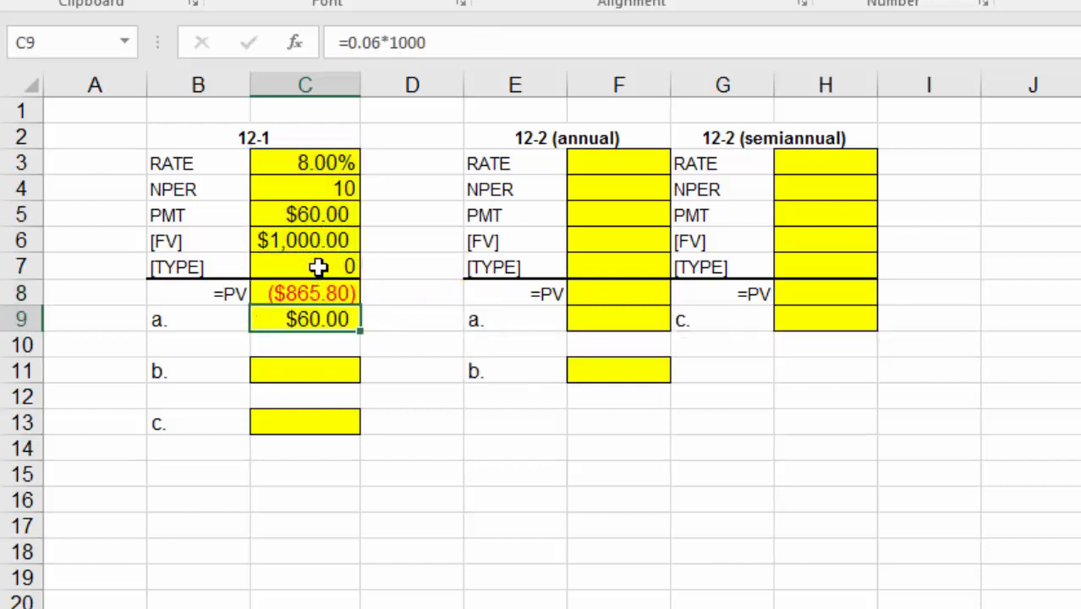
Step: Make problem 12-1's cash flows negative, changing PMT to =-0.06*1000 and FV to -1000
click(307, 292)
click(299, 214)
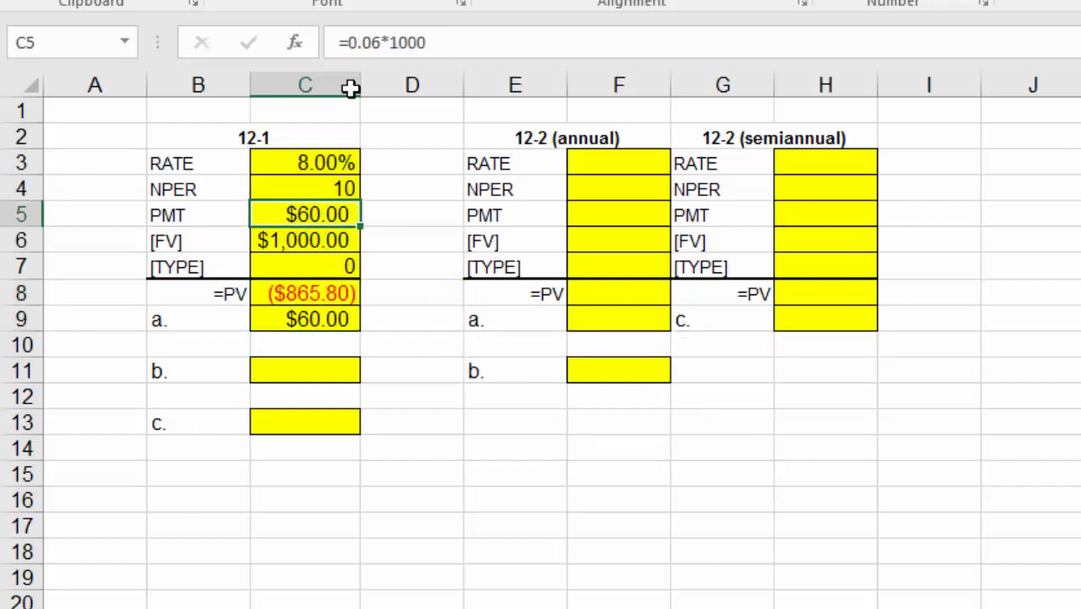
click(348, 43)
text(-)
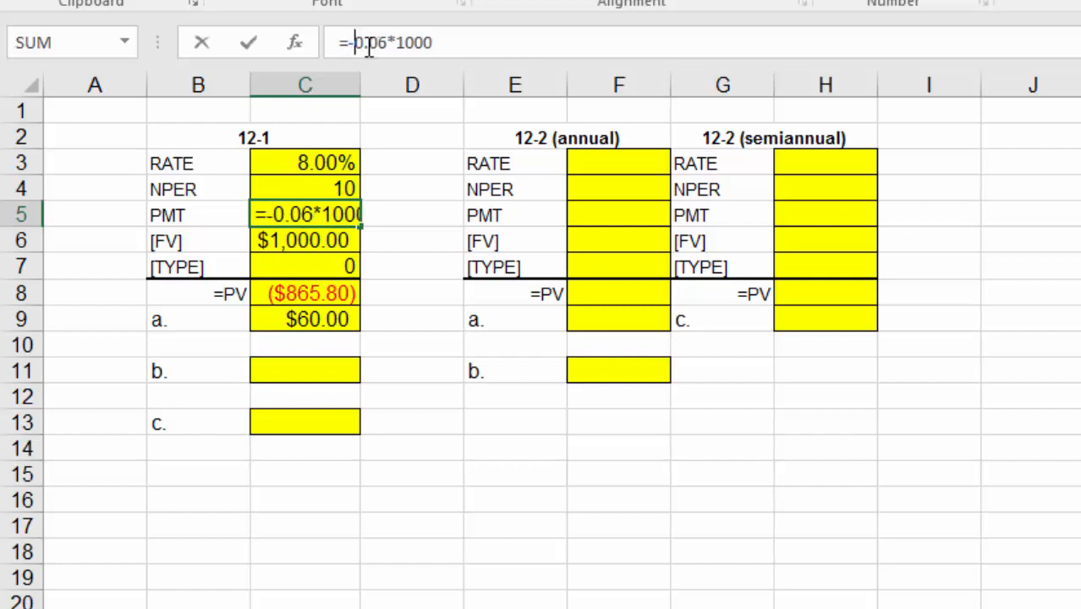
key(Return)
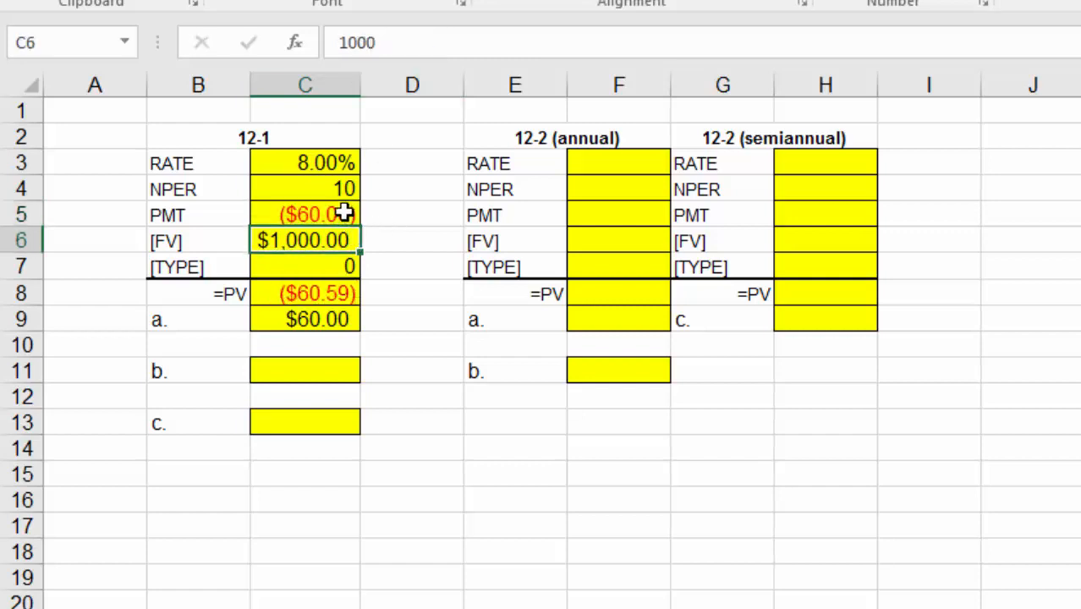
click(343, 44)
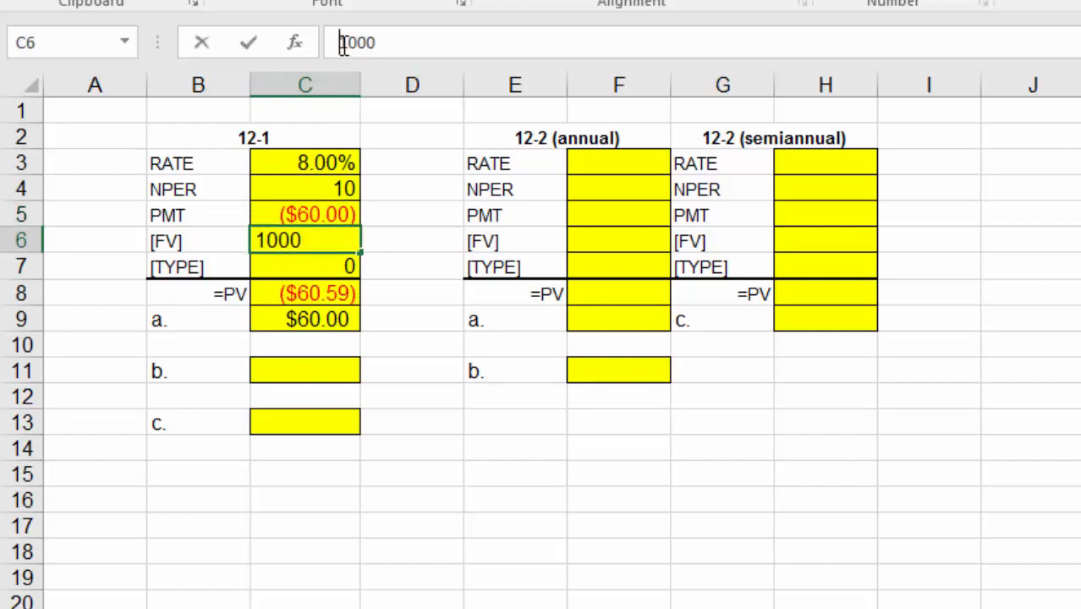
text(-)
key(Return)
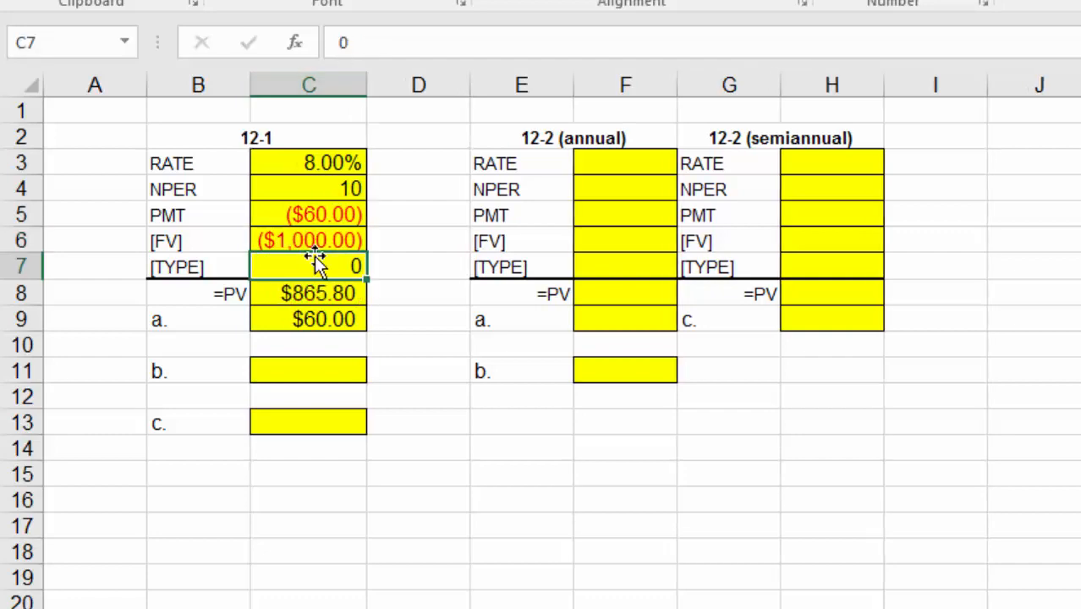
Step: Review problem 12-1's present value formula and the RATE it uses
click(333, 300)
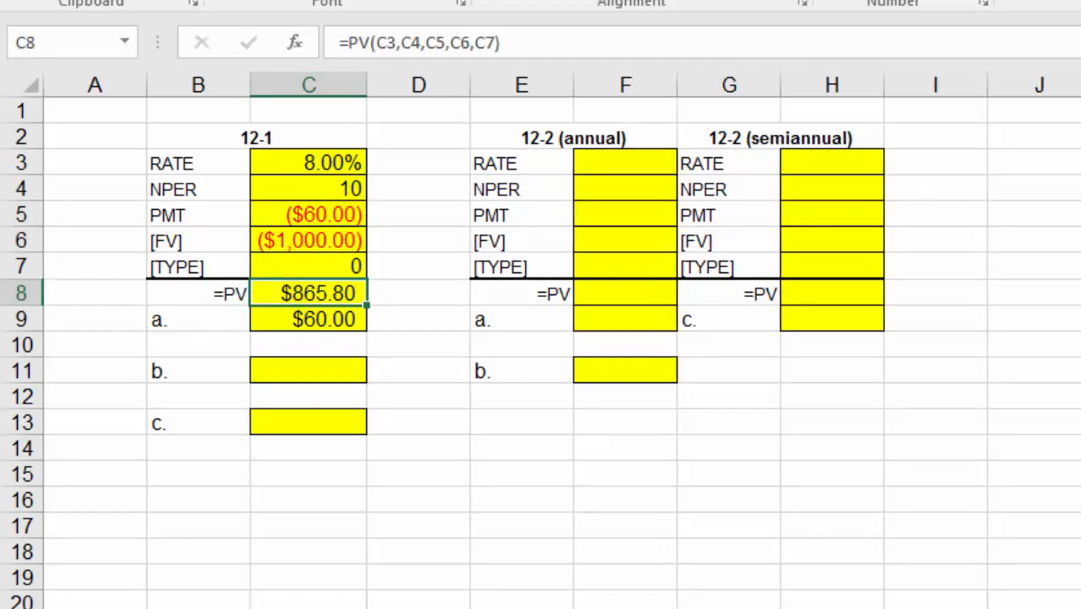
scroll(931, 438, up, 4)
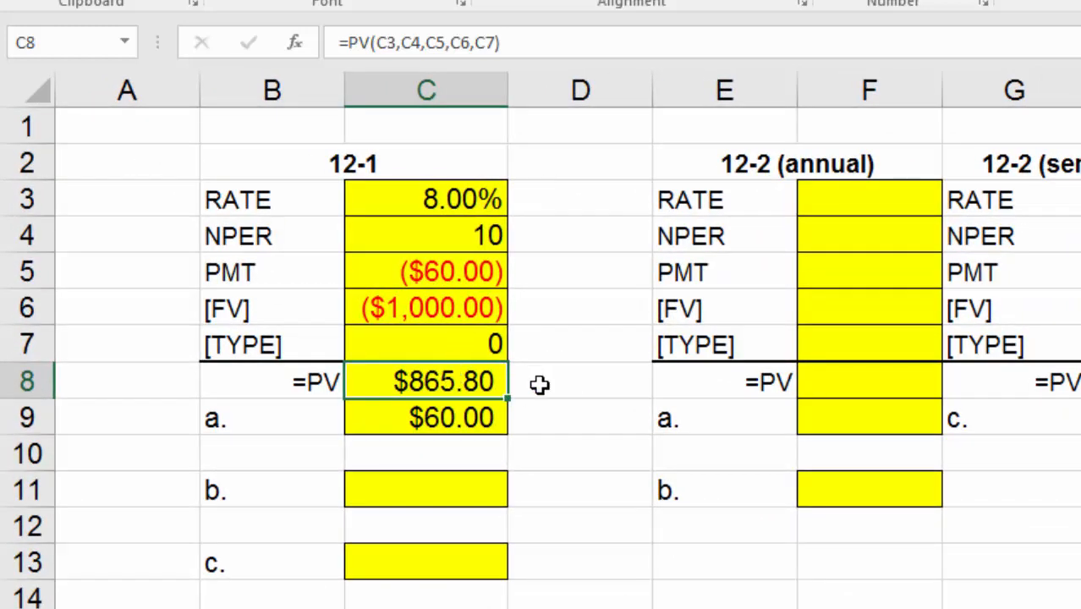
click(540, 385)
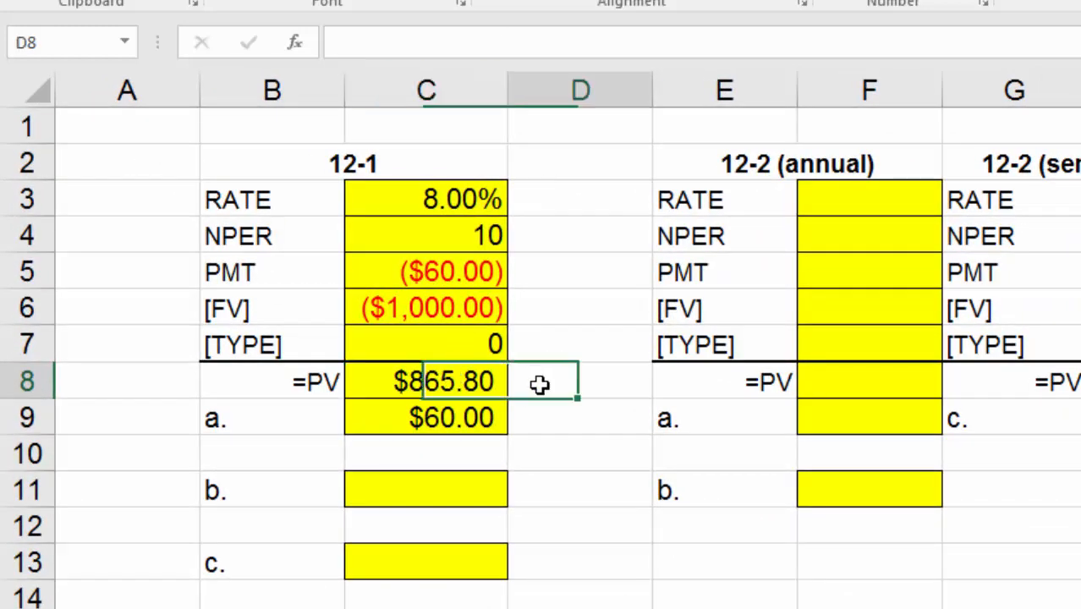
click(410, 203)
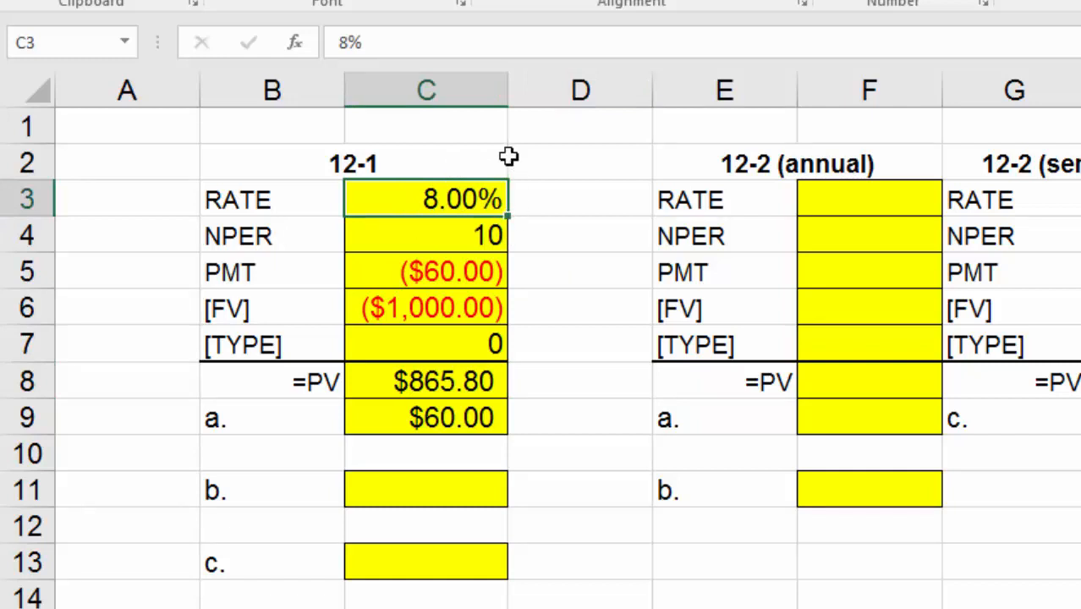
click(456, 372)
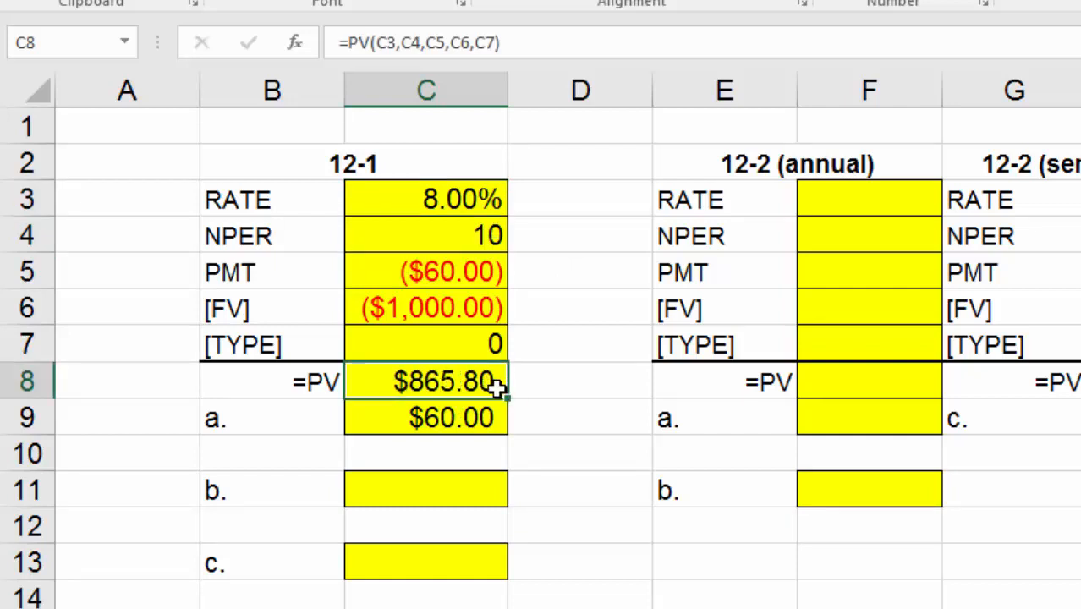
click(525, 410)
Step: Answer part b of problem 12-1 with a formula referencing the calculated present value in C8
click(427, 496)
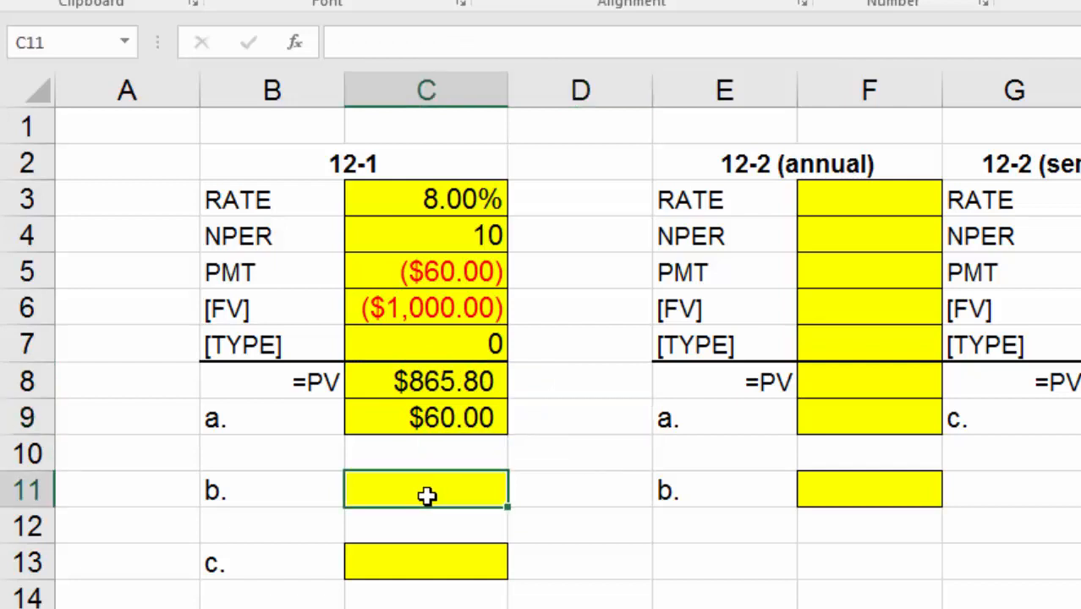
text(=)
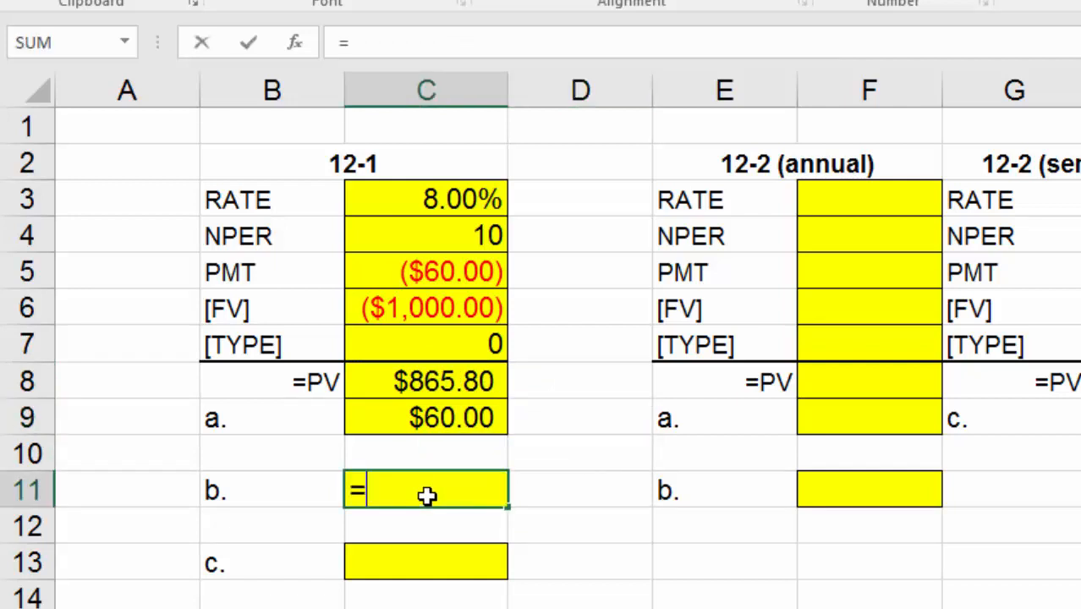
click(458, 385)
key(Return)
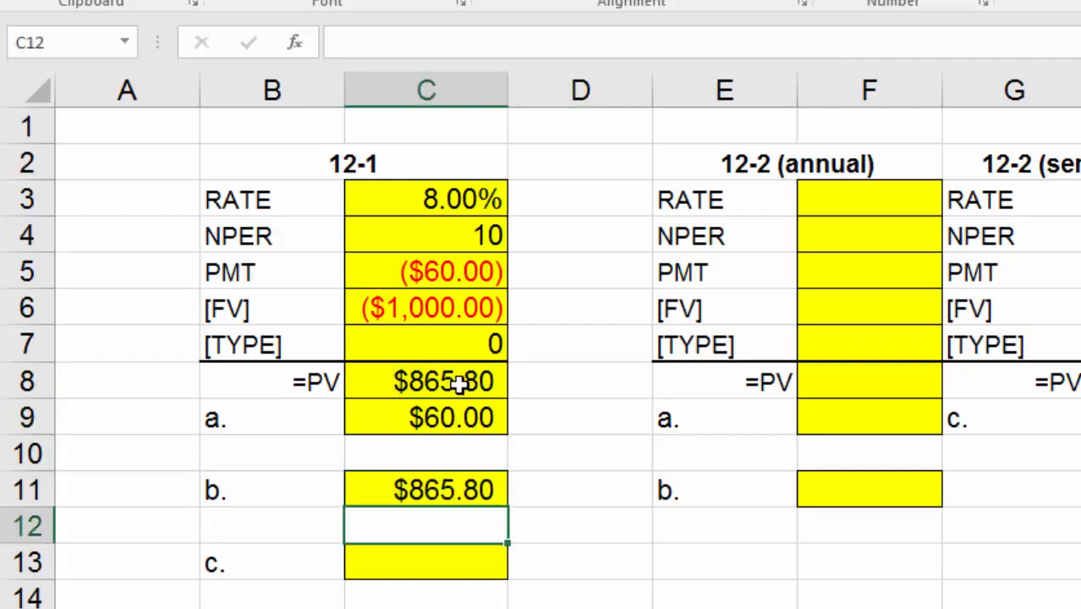
Step: Enter "yes" as the answer to part c of problem 12-1
click(448, 571)
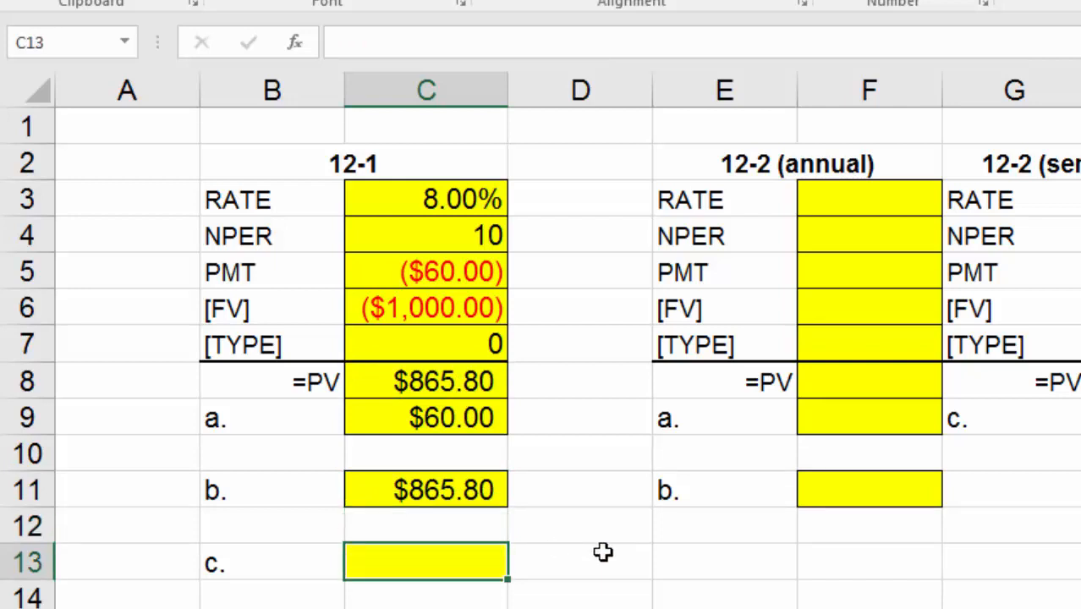
text(yes)
key(Return)
Step: Set the PMT of problem 12-2 (annual) to the formula =.12*1000
click(850, 570)
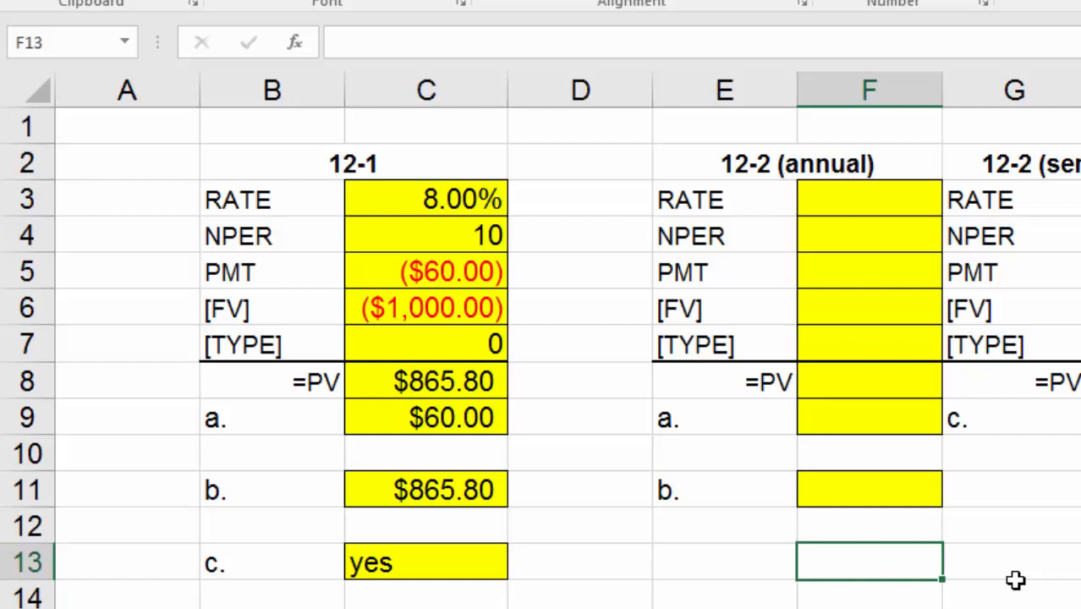
key(Right)
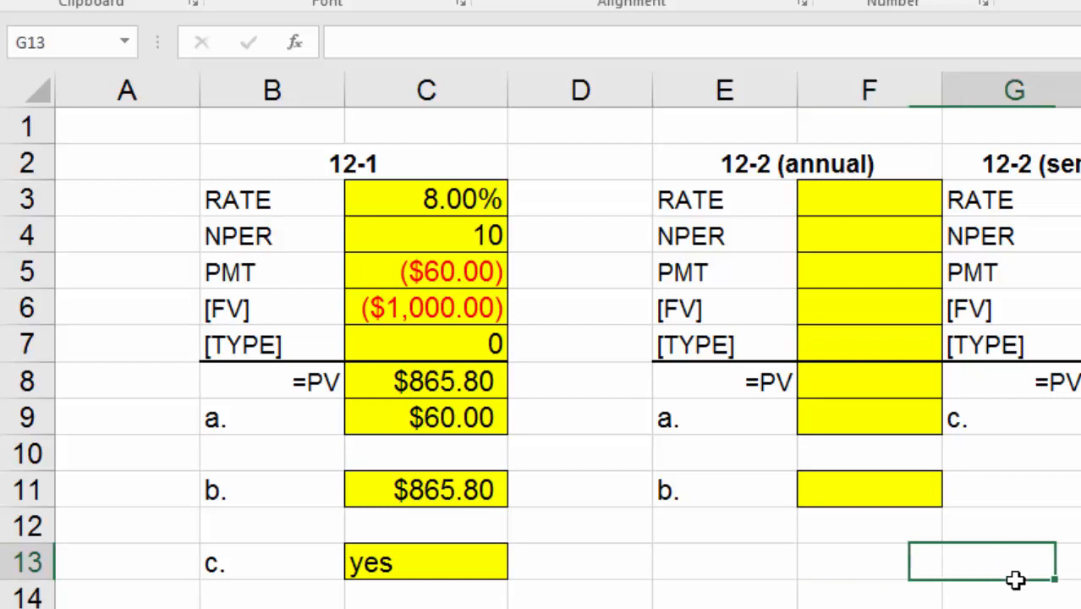
key(Up)
key(Up)
key(Up)
key(Up)
key(Left)
key(Left)
key(Up)
key(Up)
key(Up)
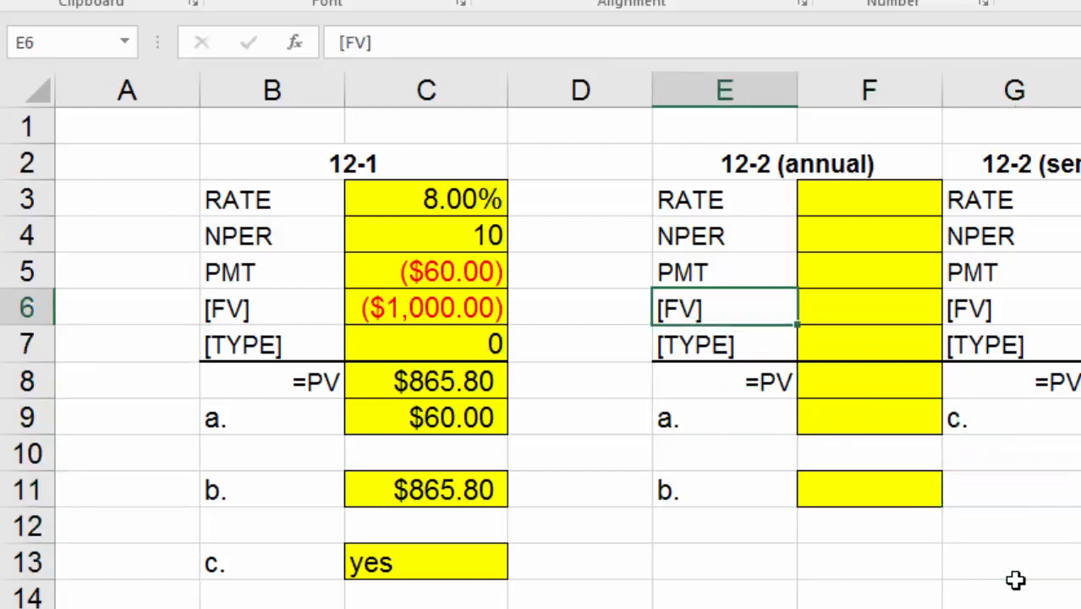
key(Up)
key(Right)
text(=.12*1000)
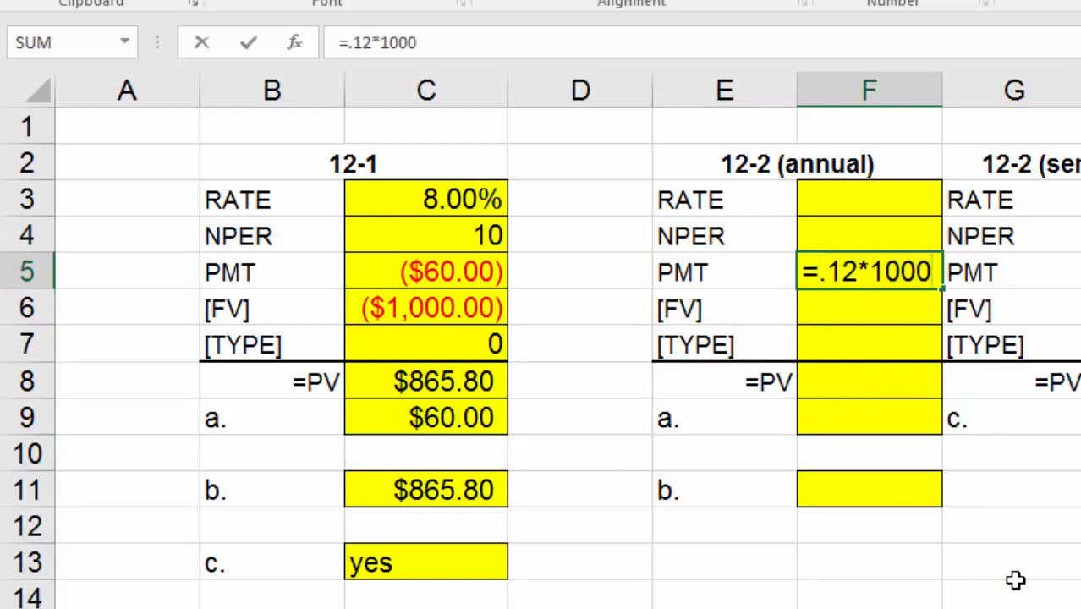
key(Return)
key(Up)
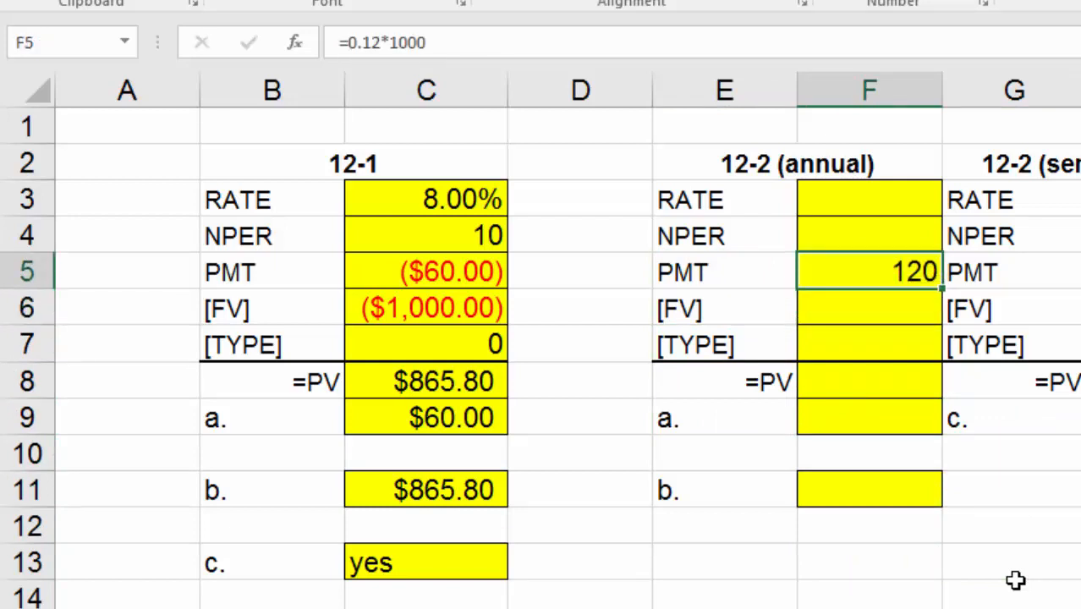
Step: Set the RATE of problem 12-2 (annual) to .08
key(Up)
key(Up)
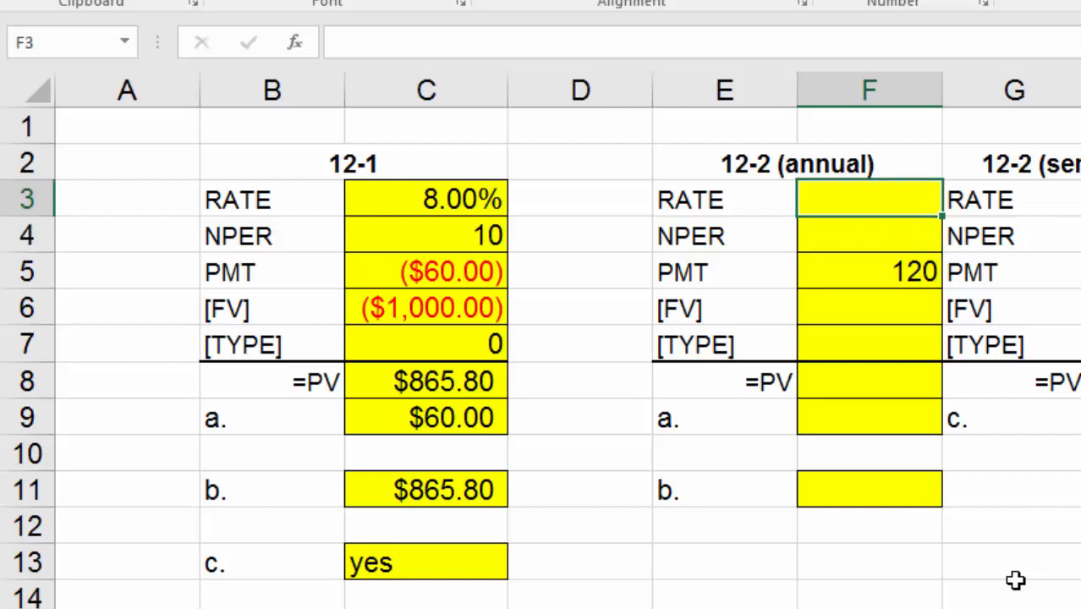
text(.08)
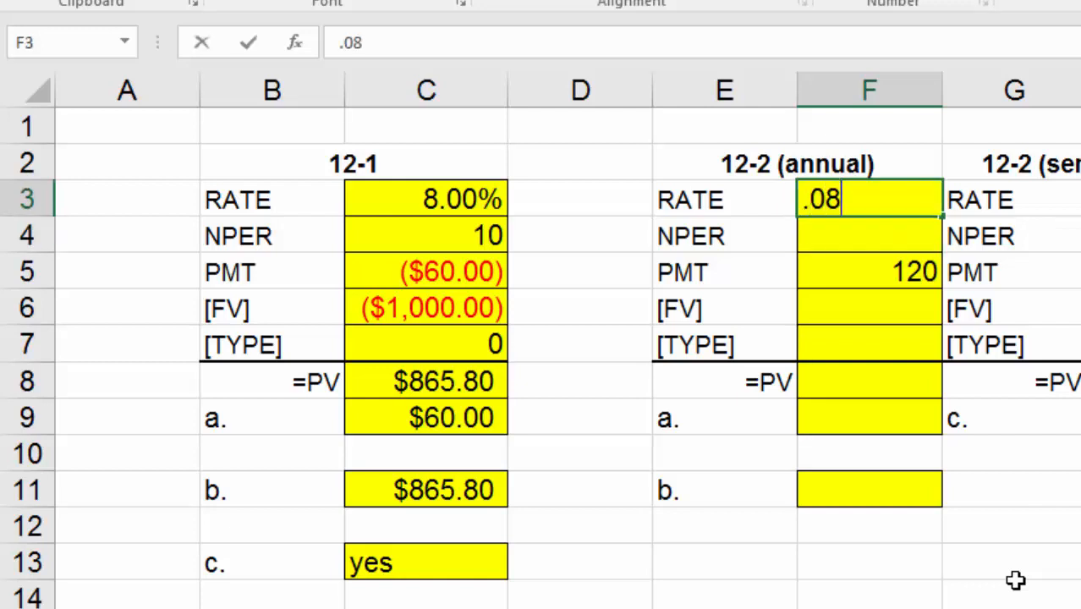
key(Return)
key(Up)
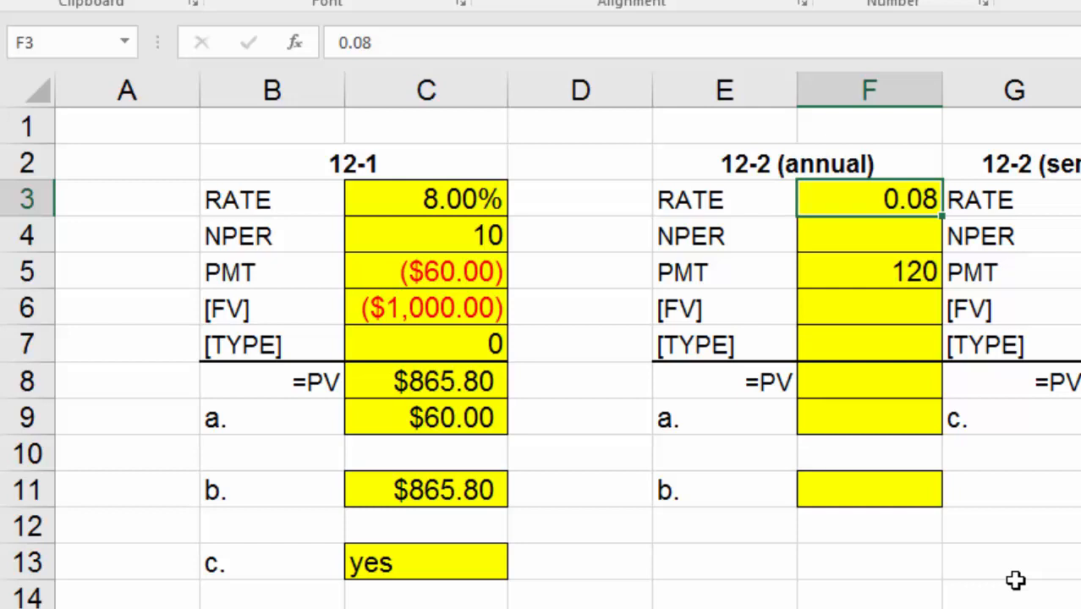
key(Return)
key(Up)
key(Return)
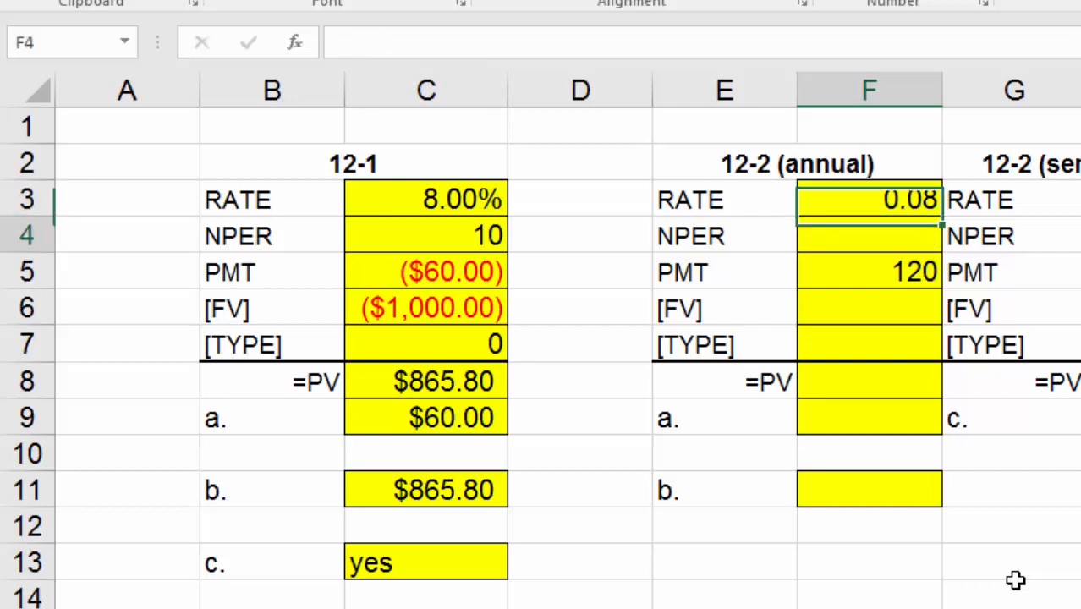
key(Up)
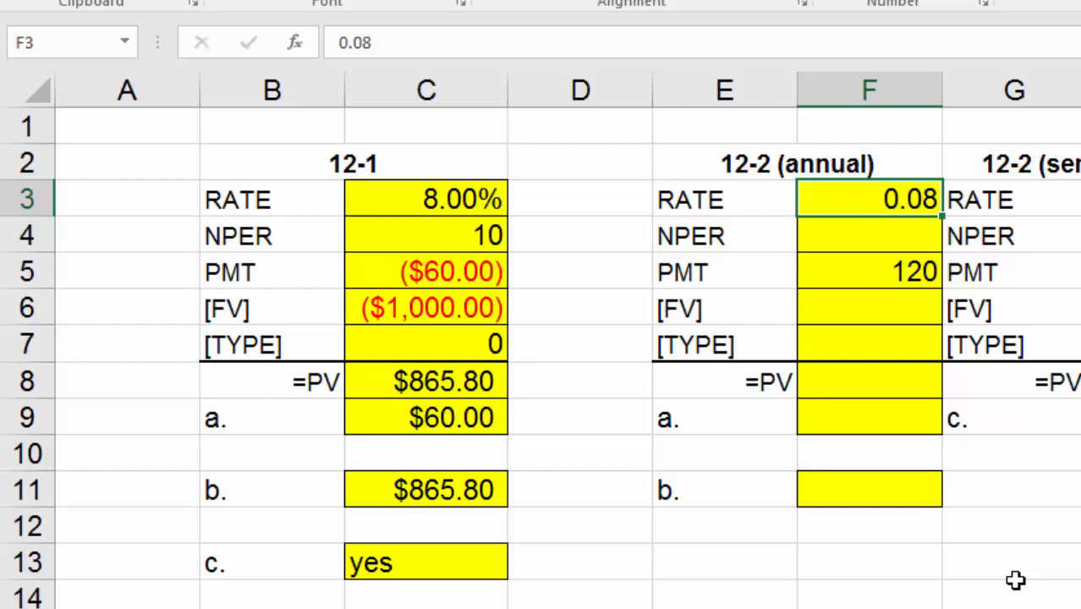
key(Up)
key(Down)
key(Down)
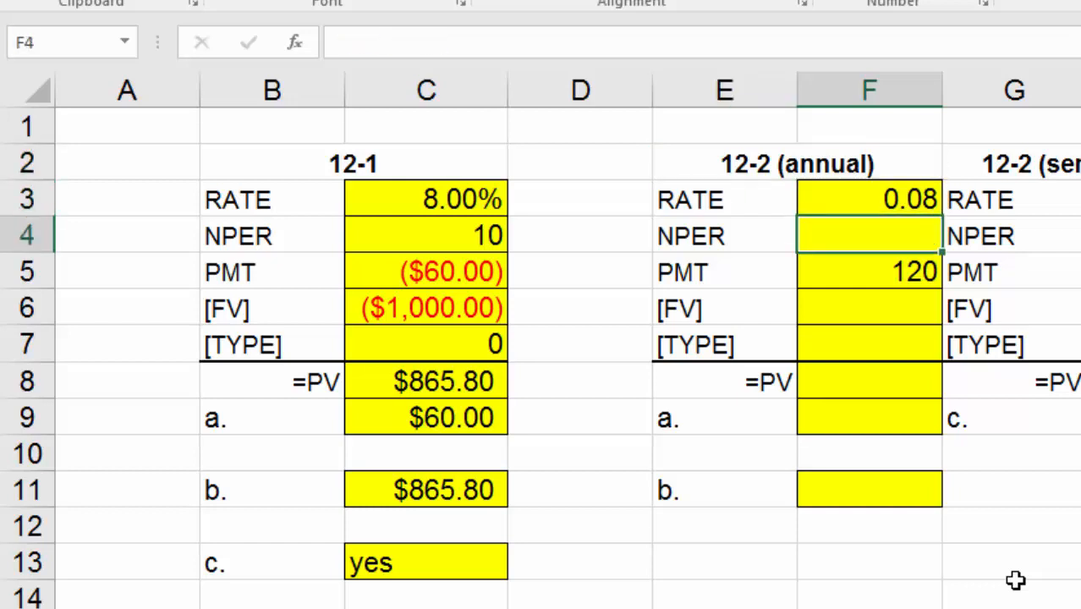
key(Down)
key(Up)
key(Up)
key(Up)
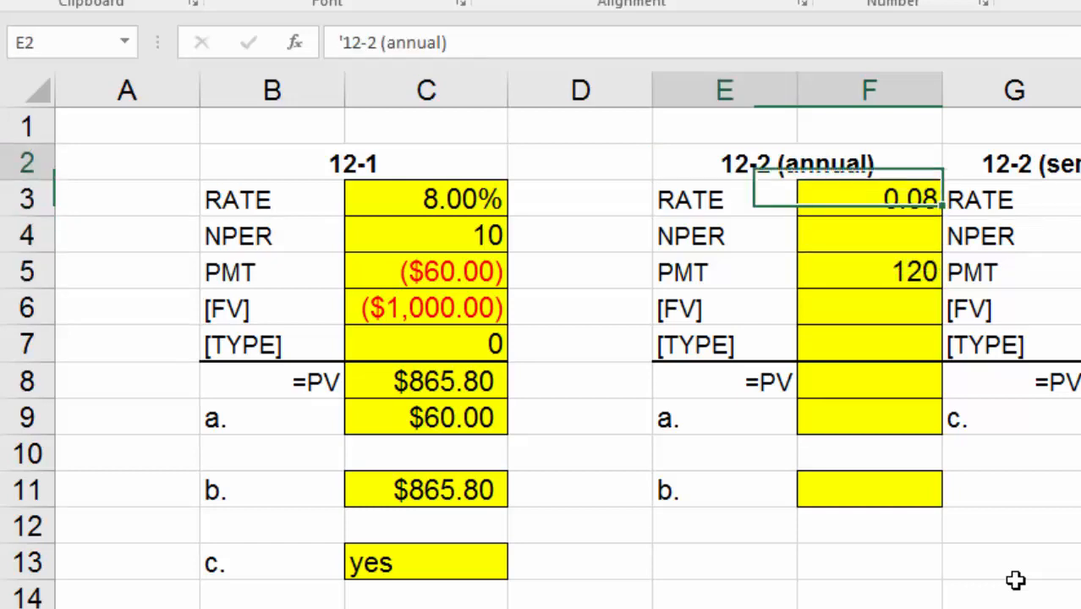
key(Down)
key(Down)
key(Up)
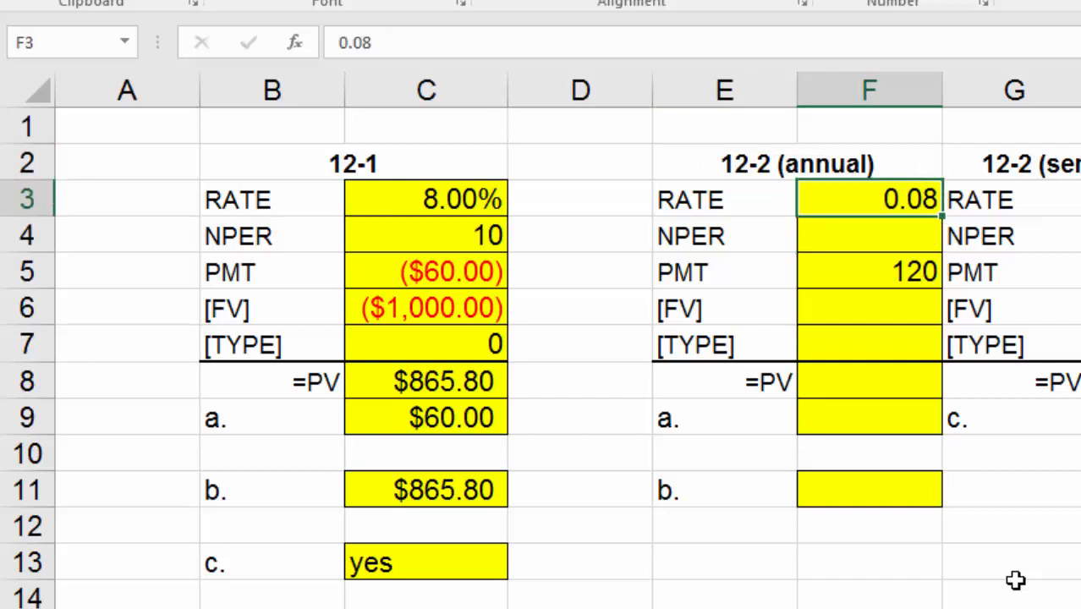
key(Down)
key(Down)
key(Up)
key(Up)
key(Down)
key(Down)
key(Down)
key(Down)
key(Down)
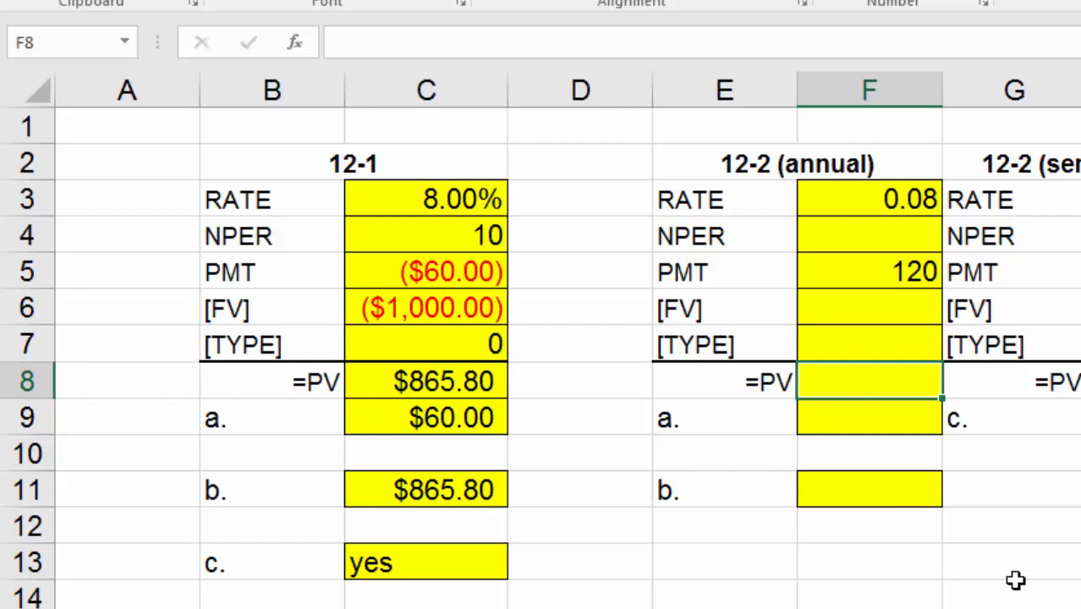
Step: Set the RATE of problem 12-2 (semiannual) to the formula =.08/2
key(Down)
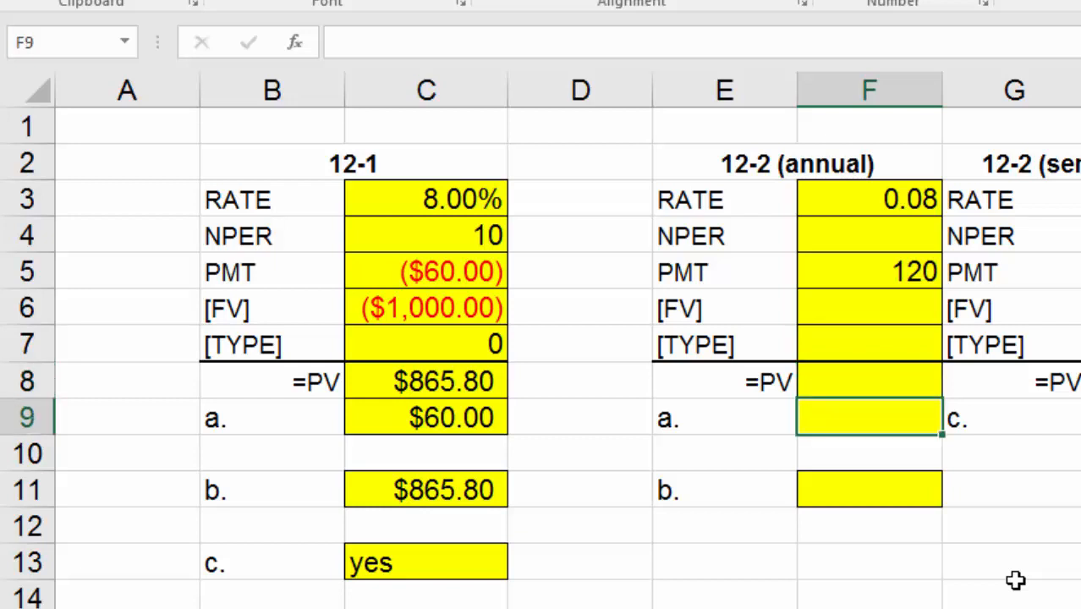
key(Right)
key(Right)
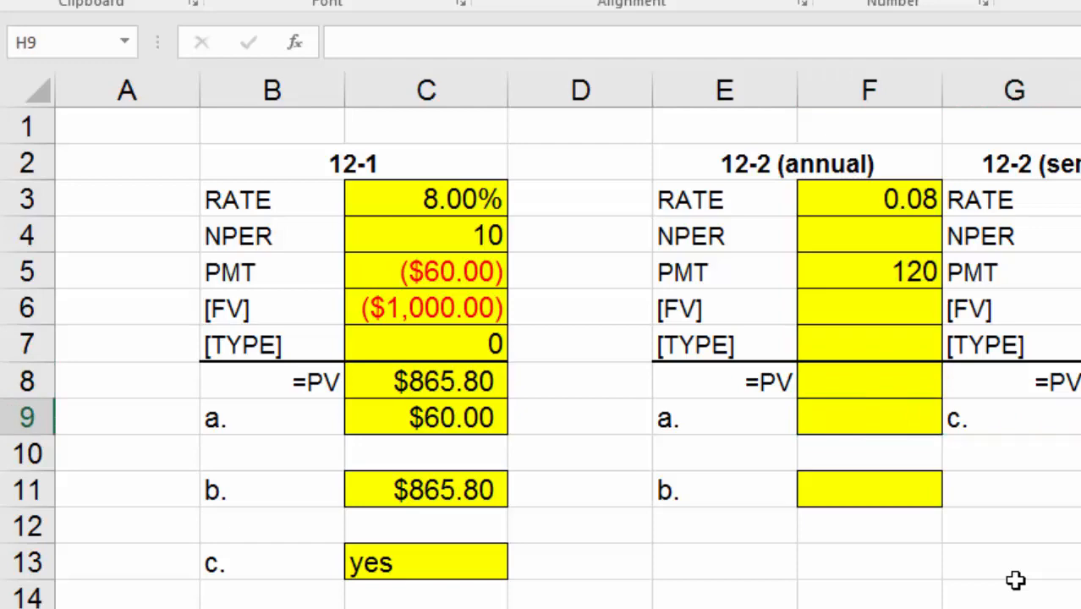
key(Up)
key(Up)
key(Up)
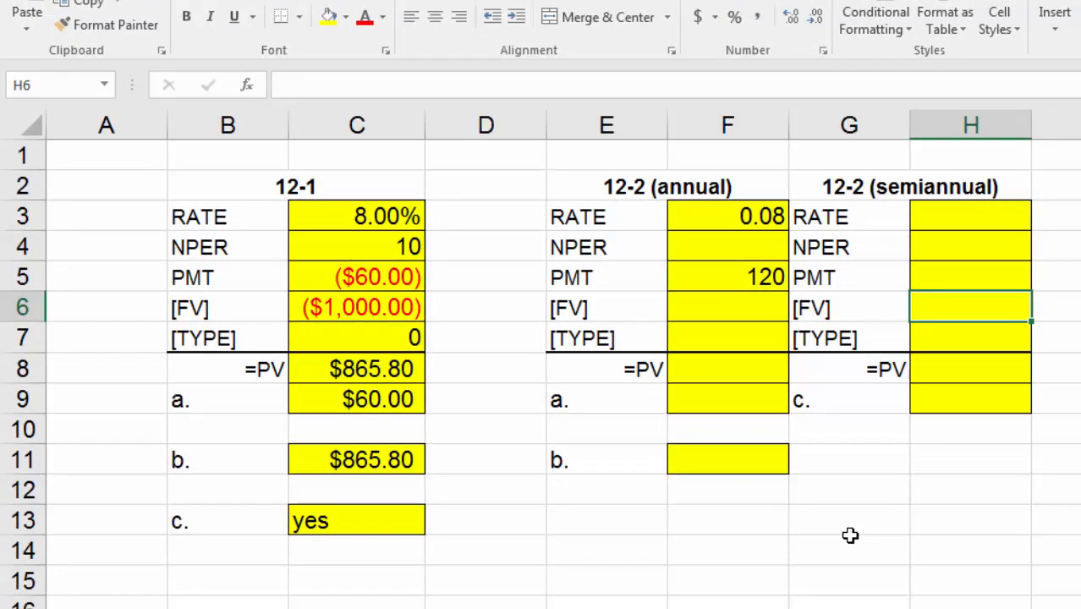
key(Up)
key(Up)
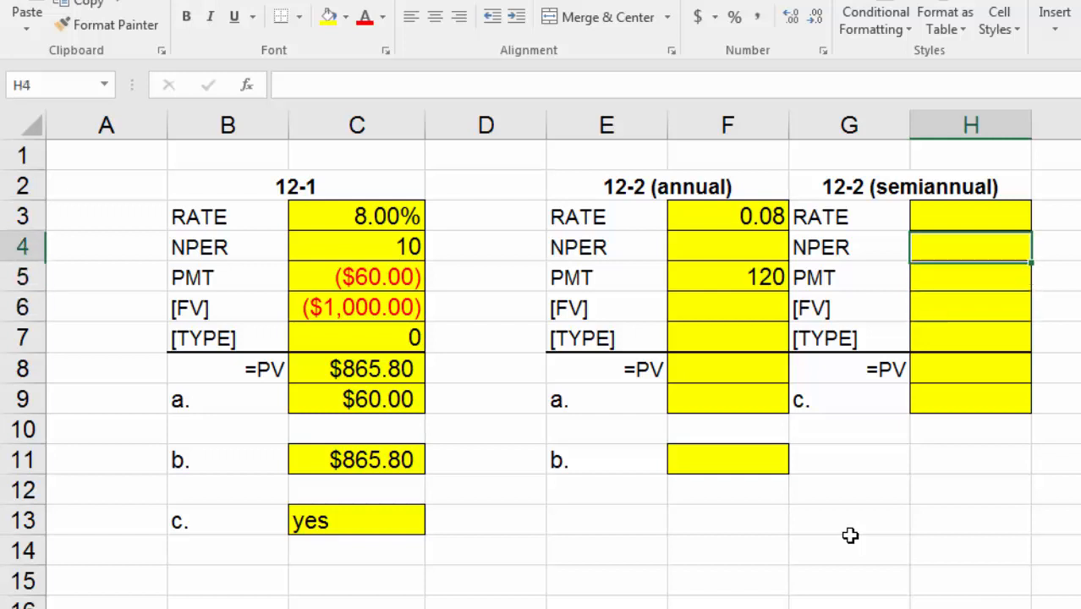
key(Up)
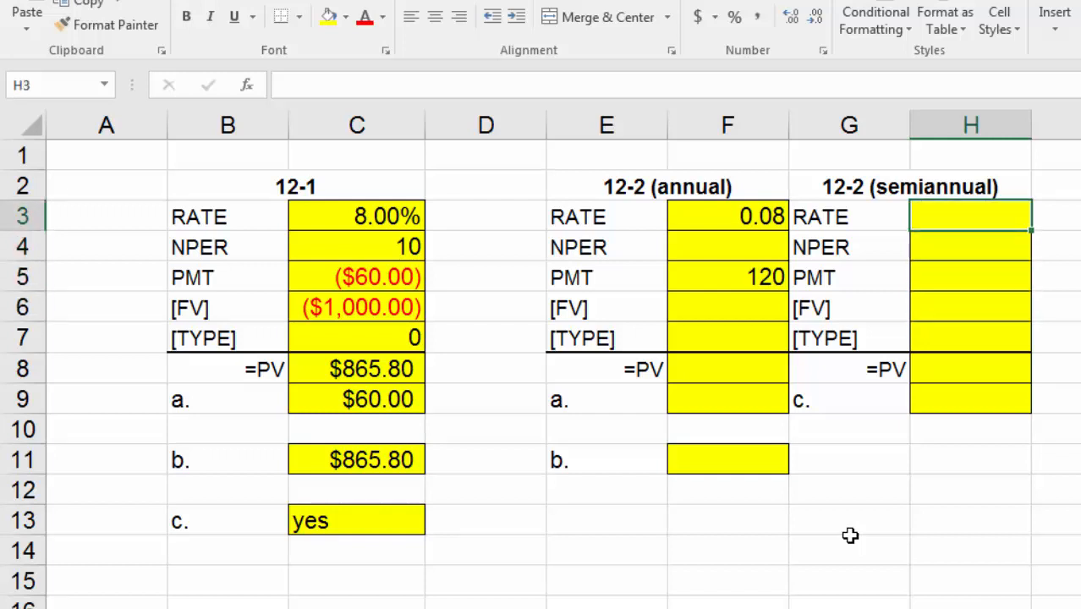
text(=.08/2)
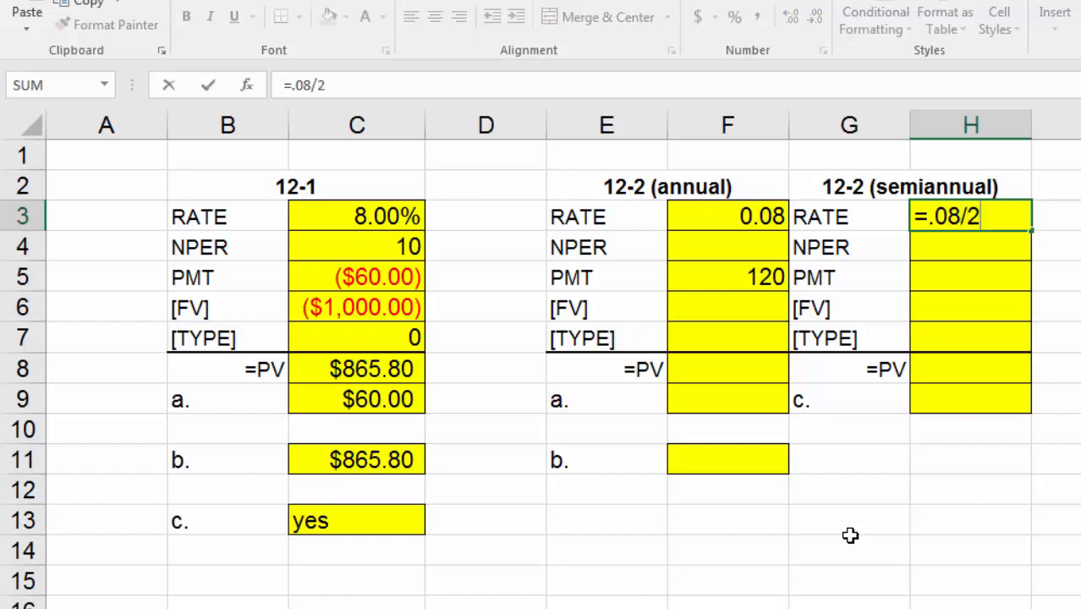
key(Return)
Step: Set the PMT of problem 12-2 (semiannual) to 60
key(Down)
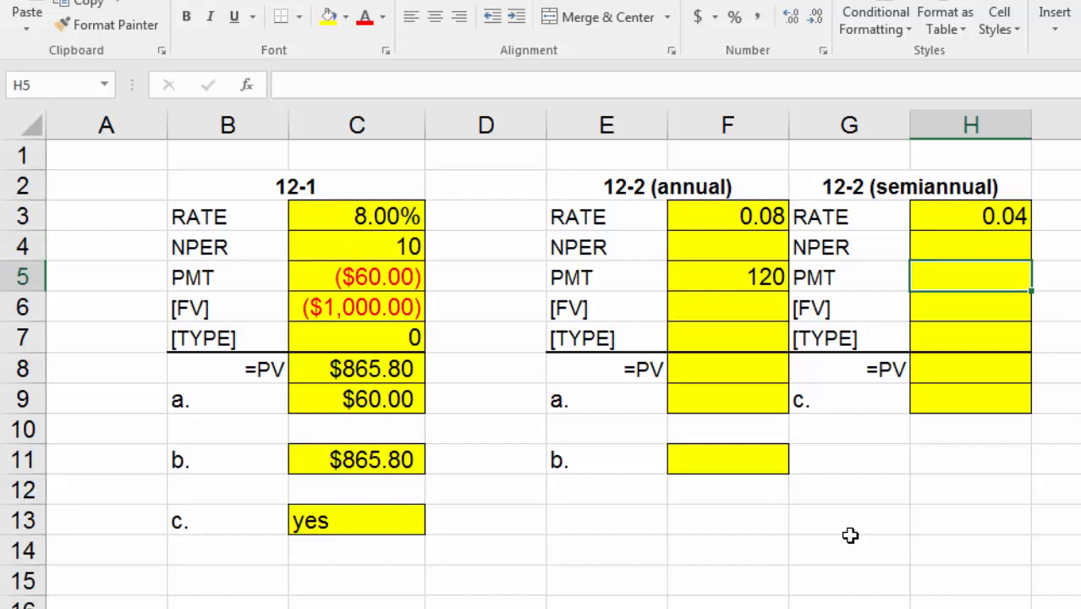
text(60)
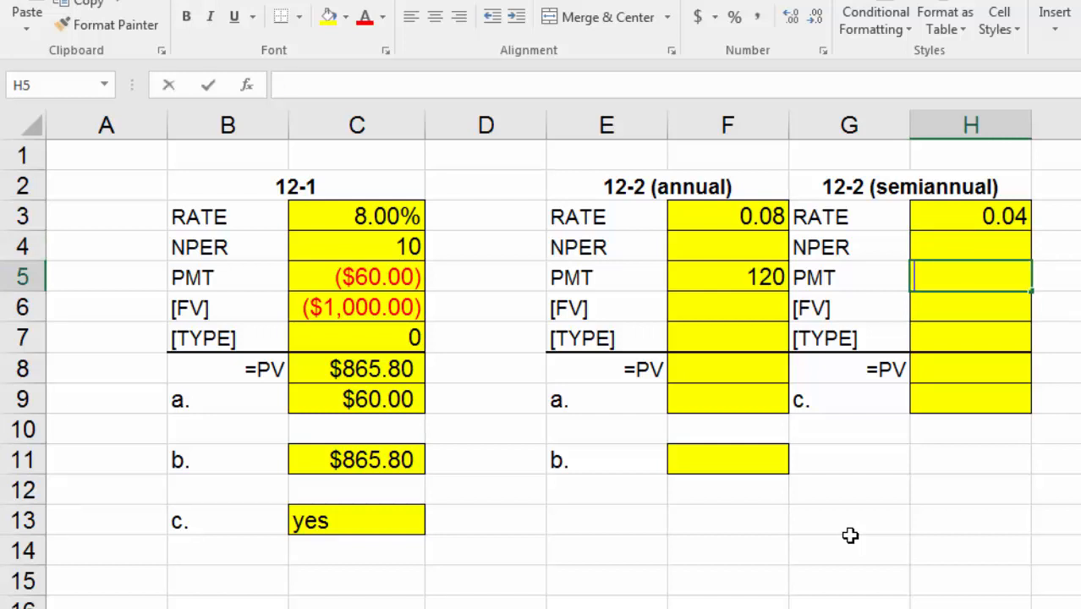
key(Up)
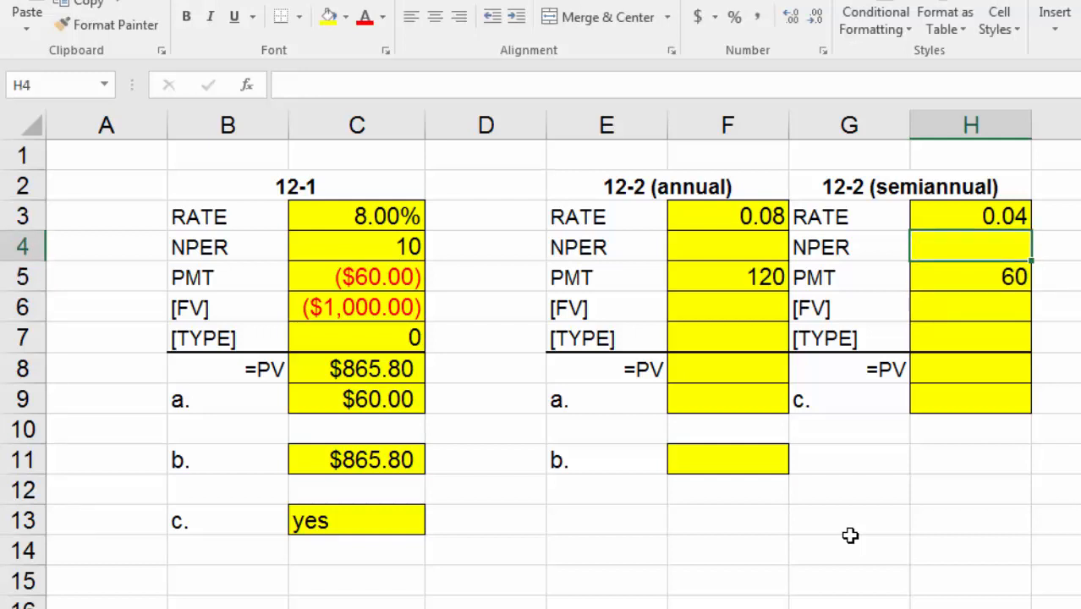
Step: Set the NPER of problem 12-2 to 15 in the annual column and 30 in the semiannual column
key(Left)
key(Left)
text(15)
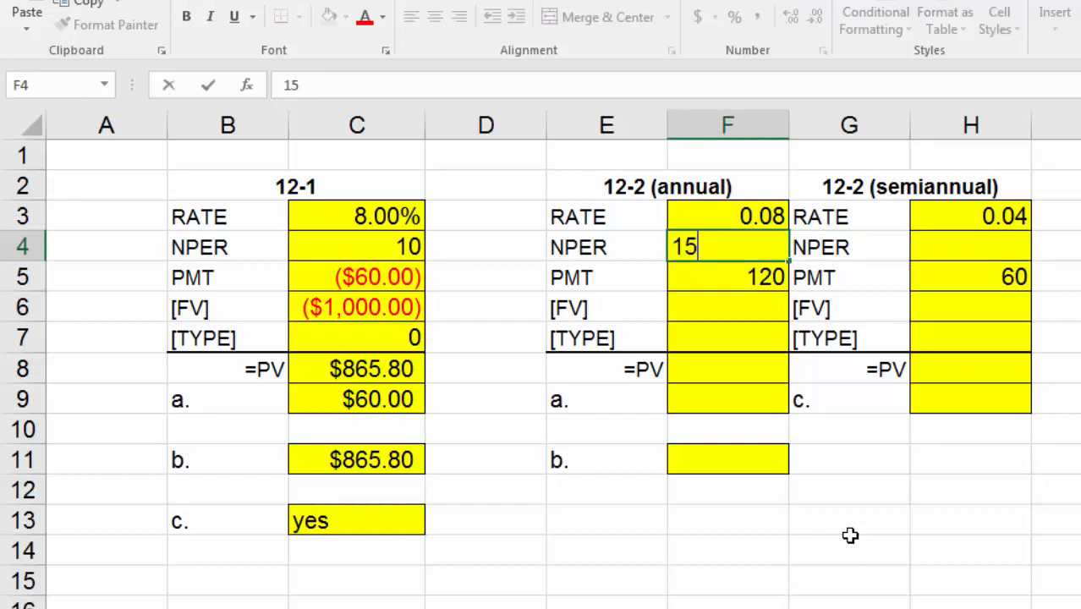
key(Right)
key(Right)
text(30)
key(Return)
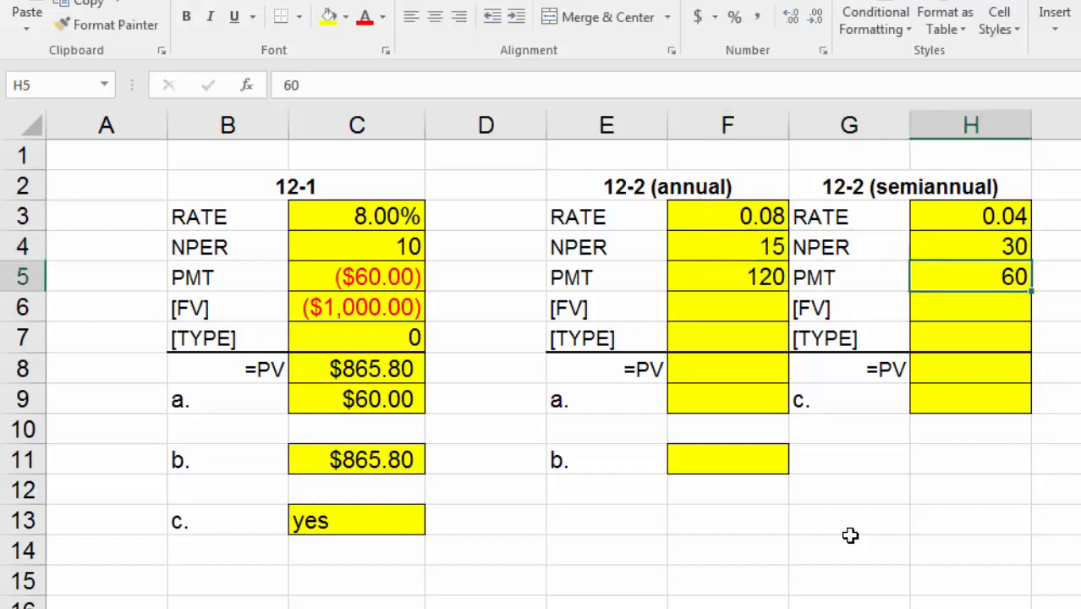
key(Return)
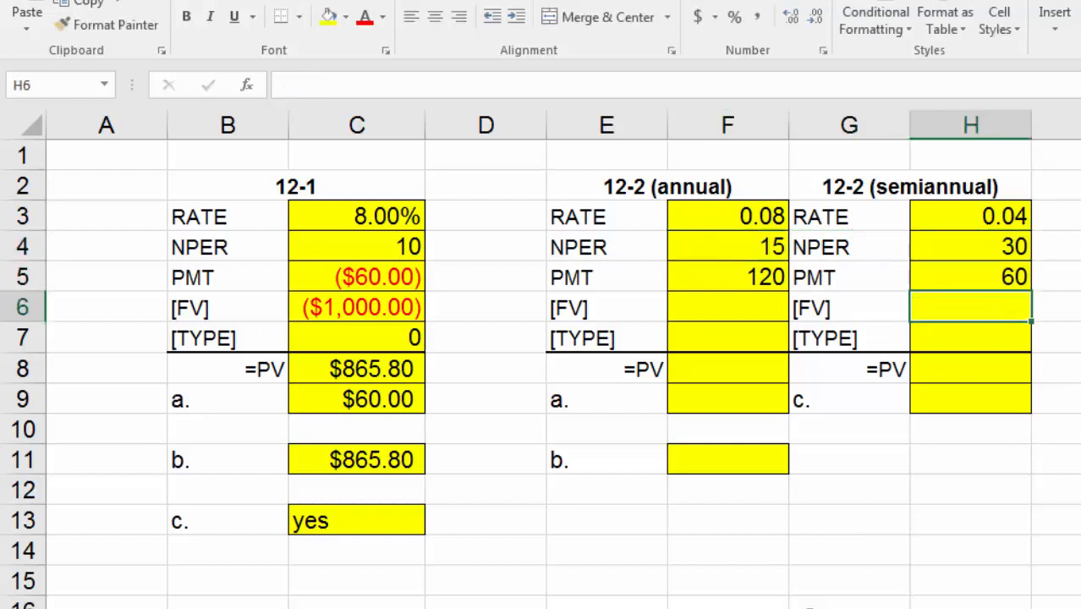
click(878, 606)
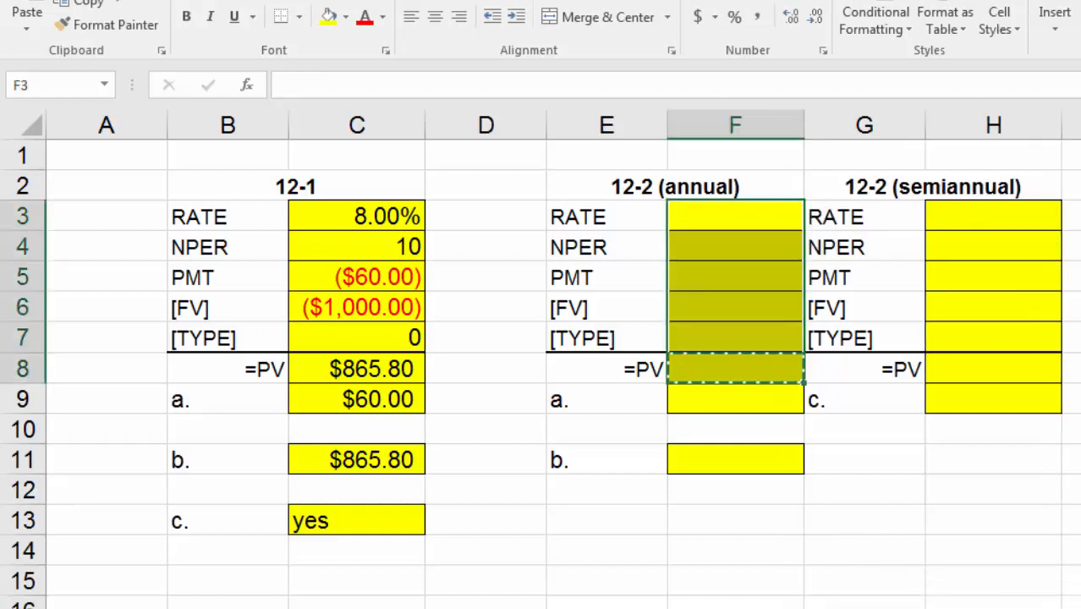
click(1053, 531)
double_click(892, 451)
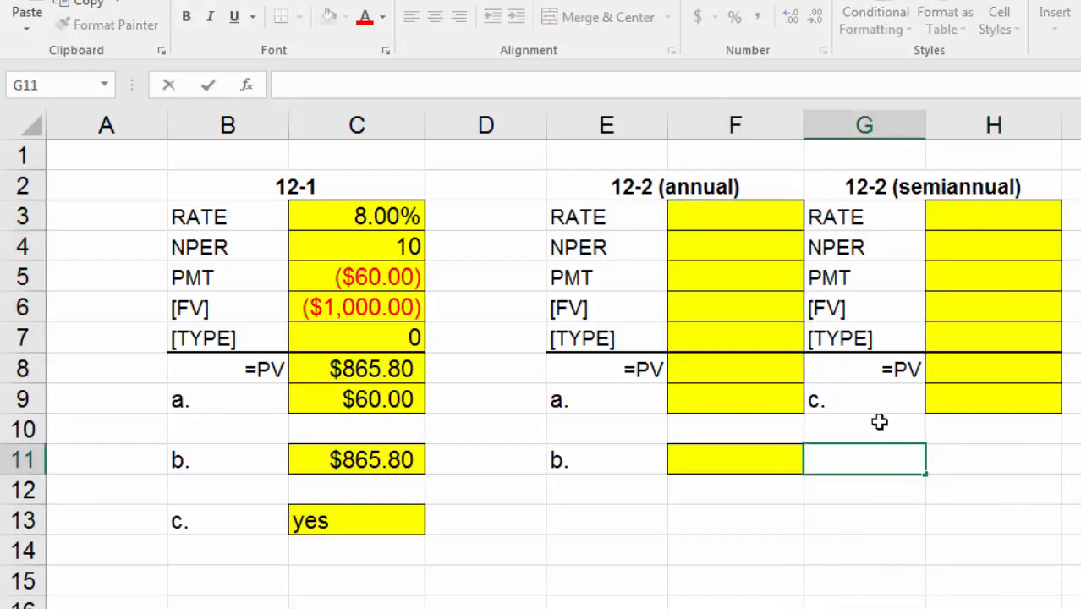
click(881, 420)
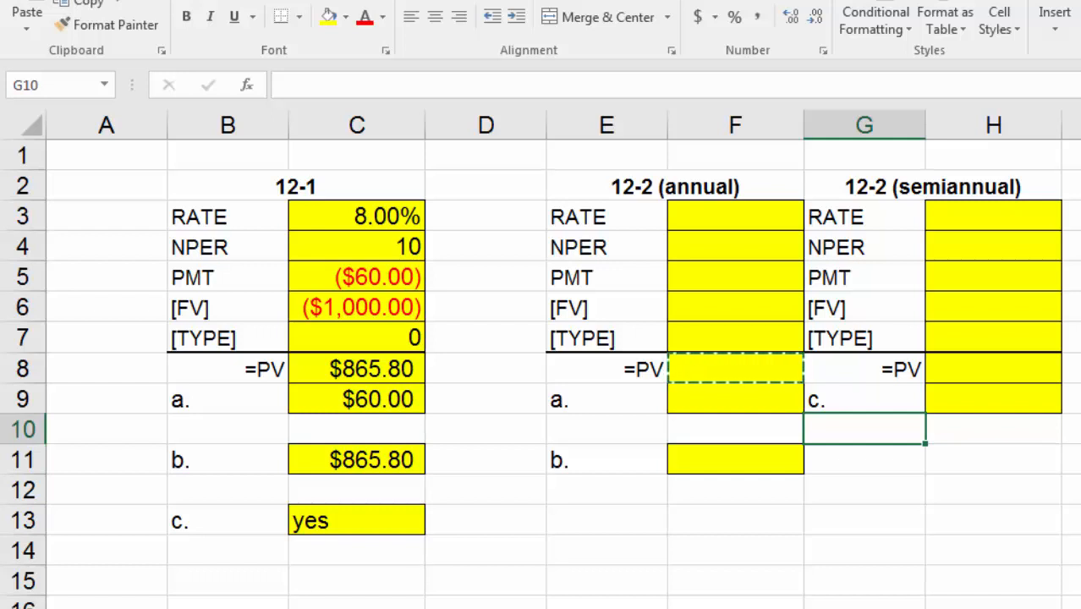
Step: Open the 12-6 (315) worksheet and review the student instructions and the Clancy Submarine Bonds template
key(ctrl+Page_Down)
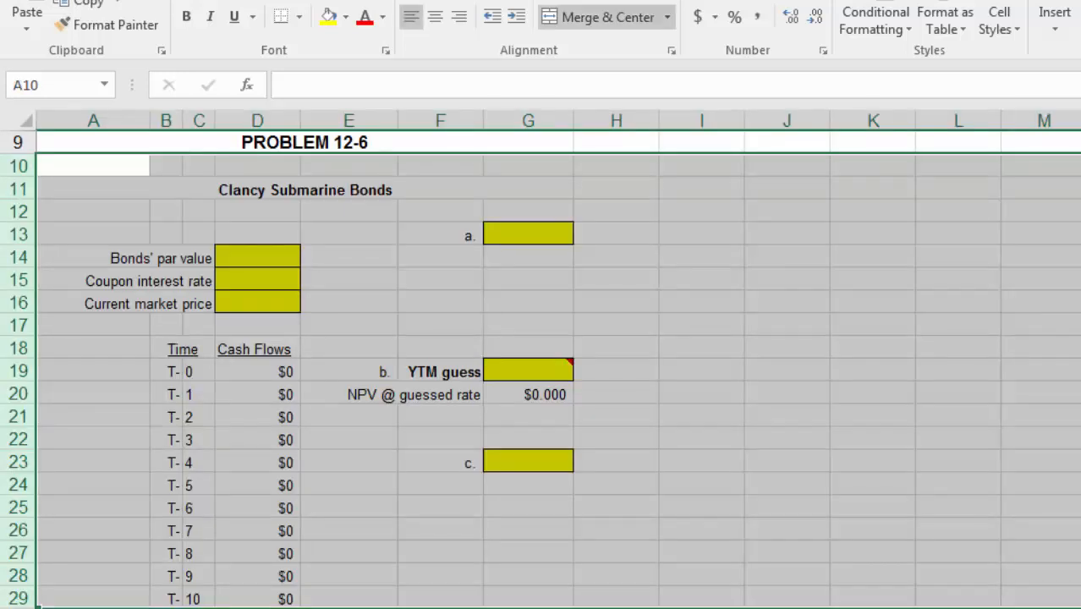
click(237, 213)
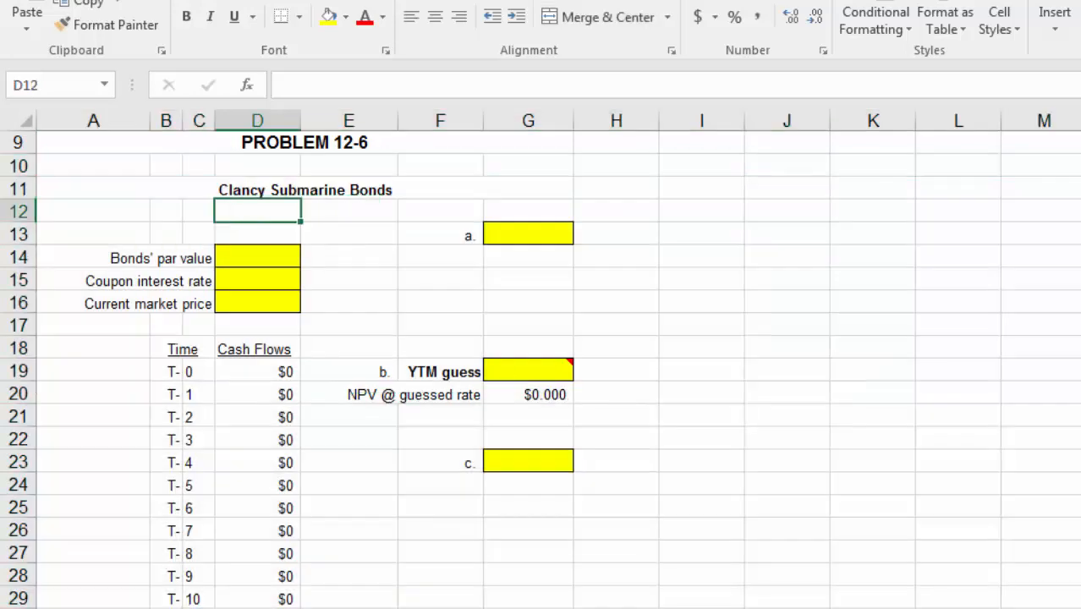
scroll(541, 364, up, 2)
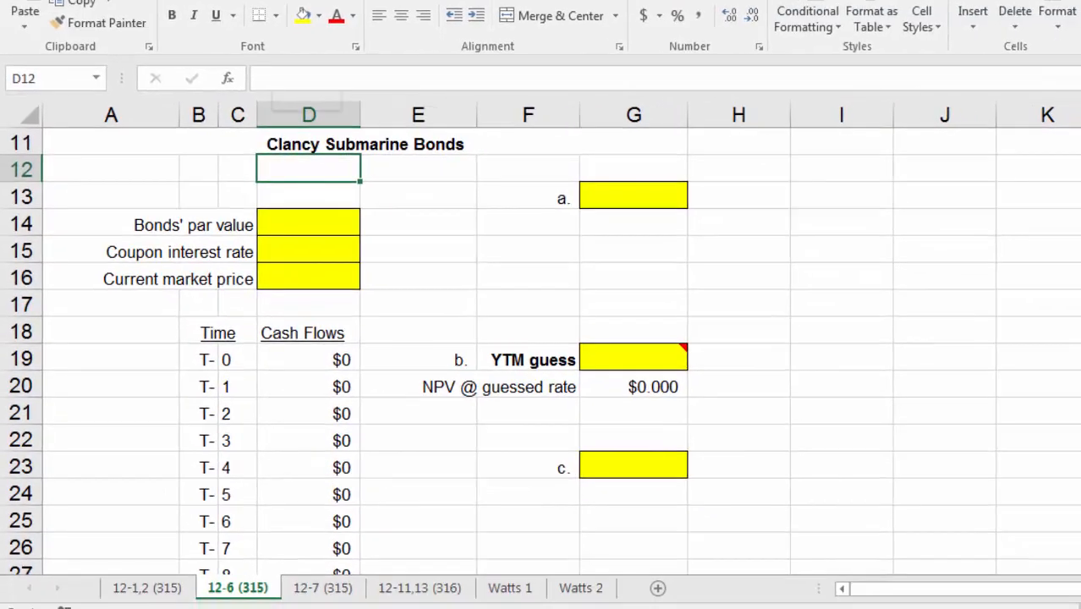
scroll(541, 351, up, 4)
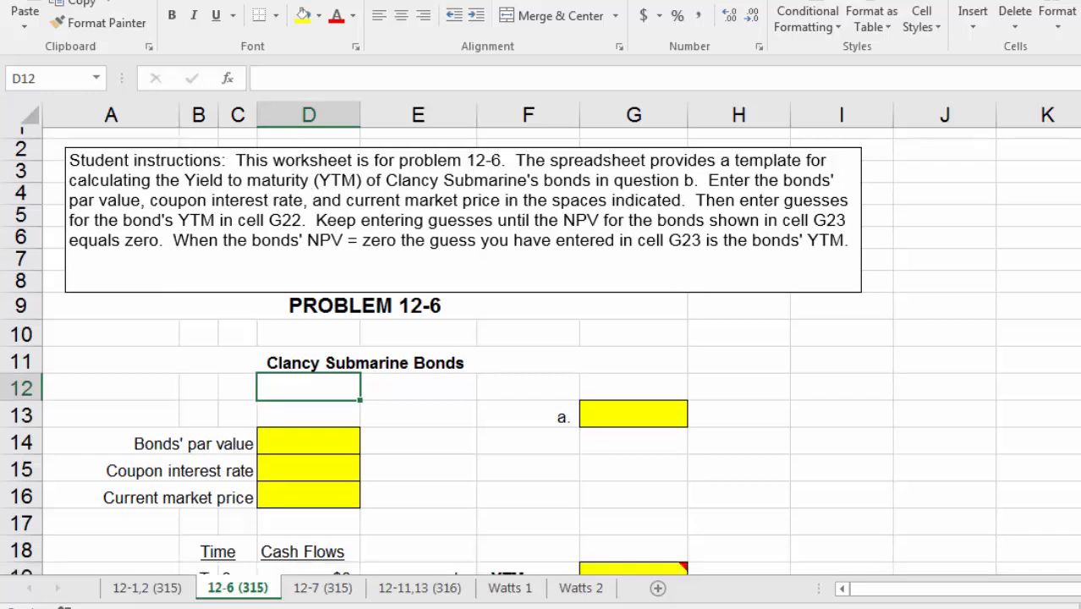
scroll(542, 351, down, 3)
scroll(541, 351, down, 1)
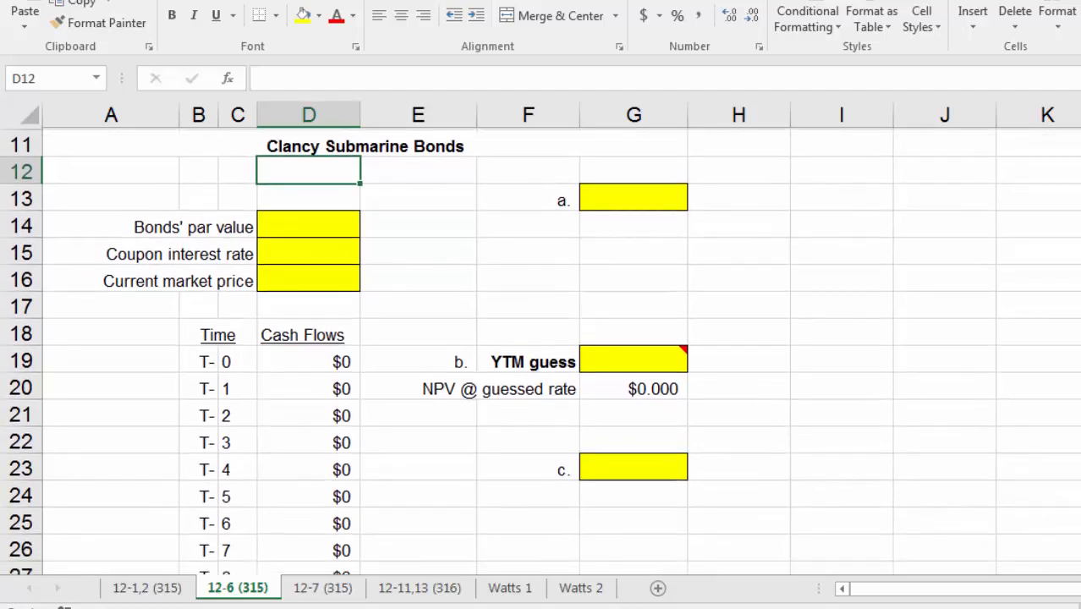
click(1080, 608)
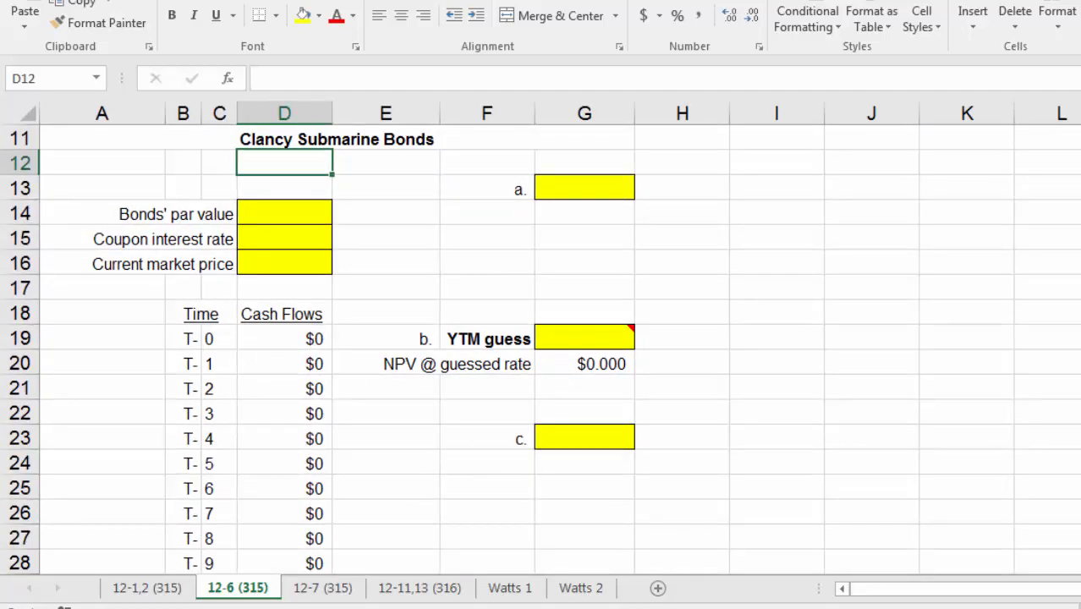
click(1080, 608)
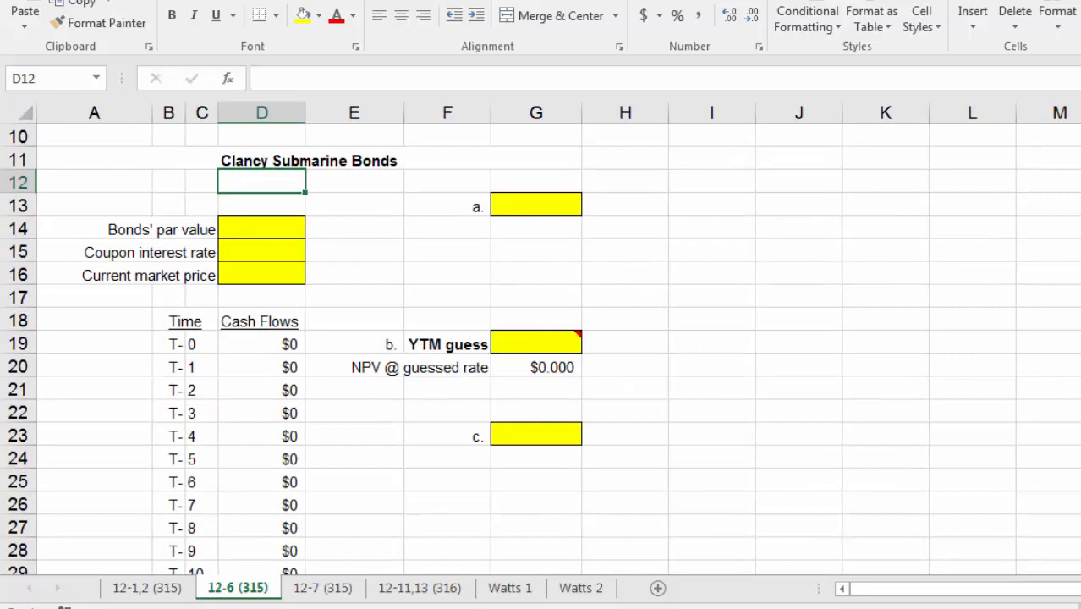
scroll(542, 351, down, 1)
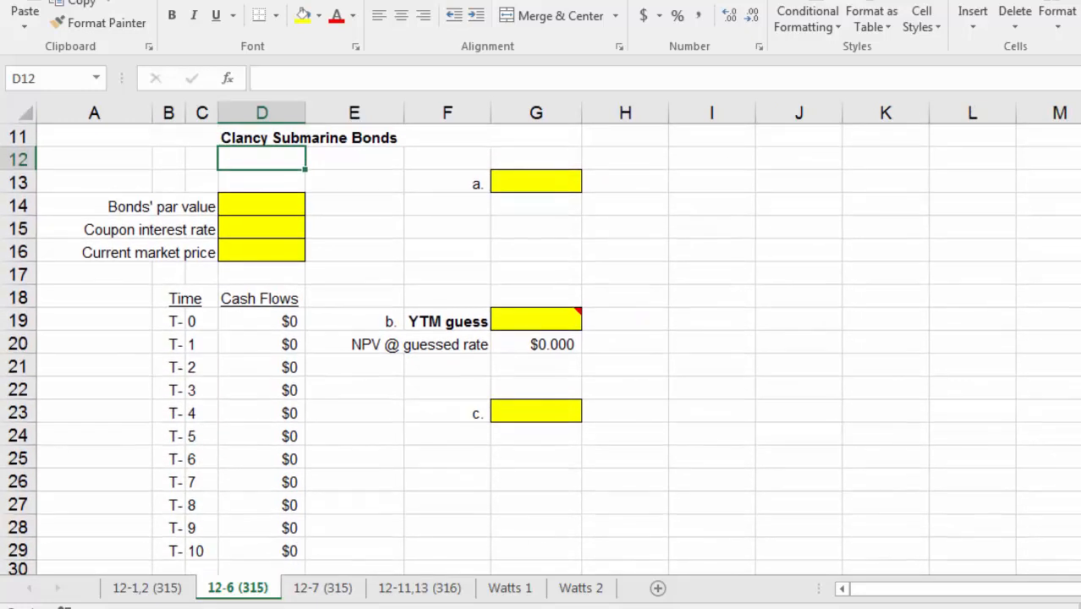
Step: Set the bonds' par value for Clancy Submarine Bonds to 1000
click(749, 322)
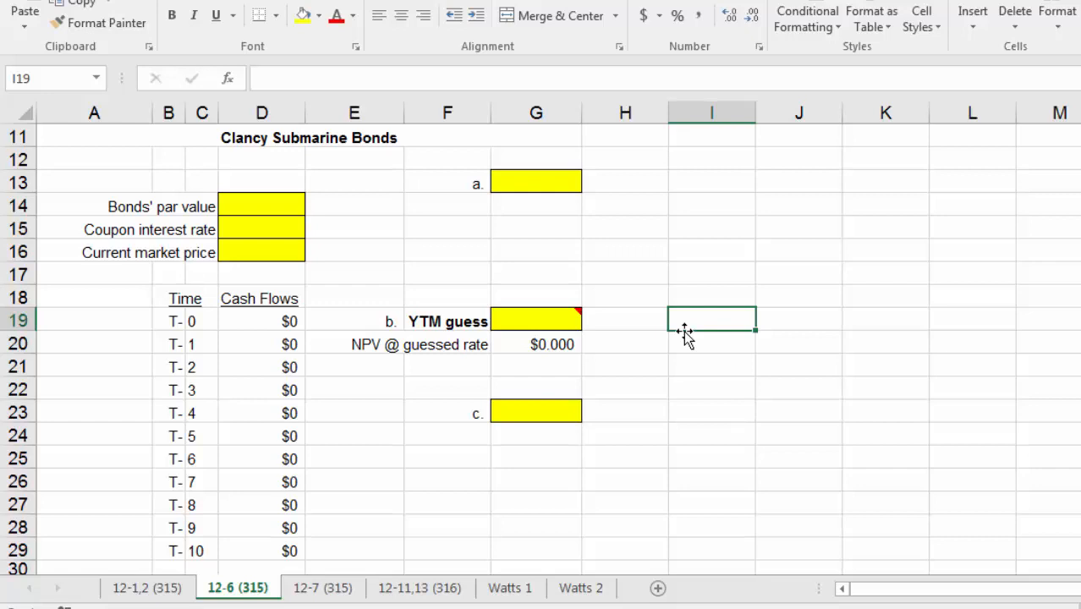
key(Left)
key(Left)
key(Left)
key(Left)
key(Left)
key(Up)
key(Up)
key(Up)
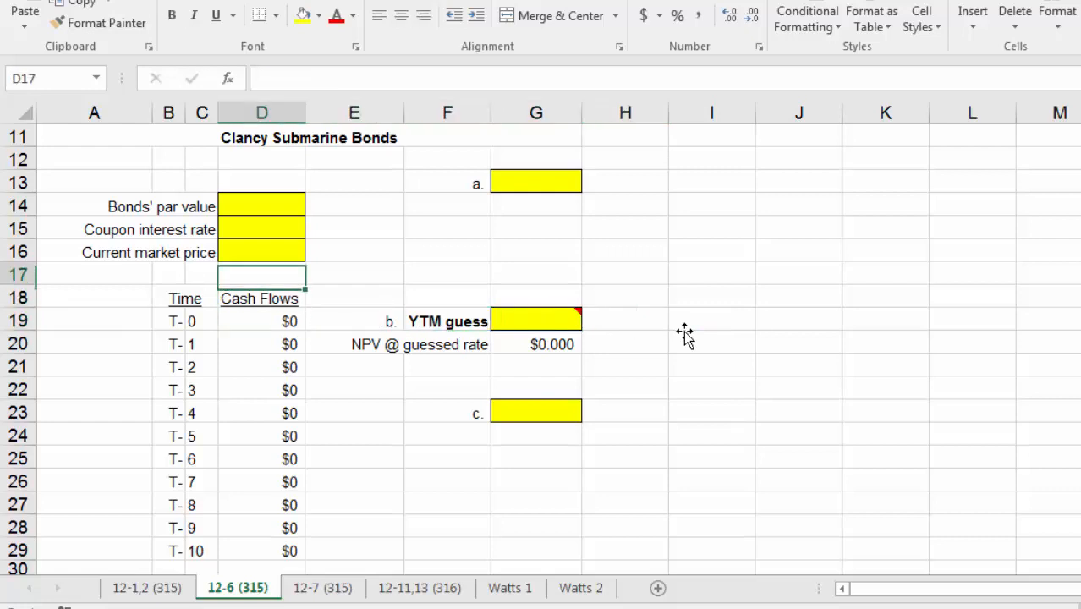
key(Up)
key(Up)
text(1000)
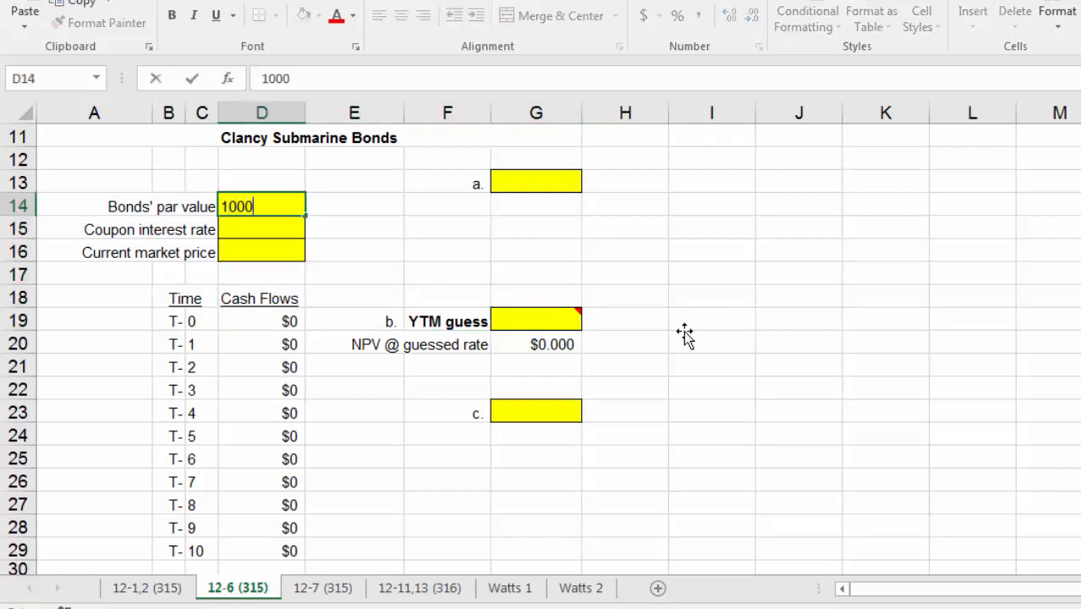
key(Return)
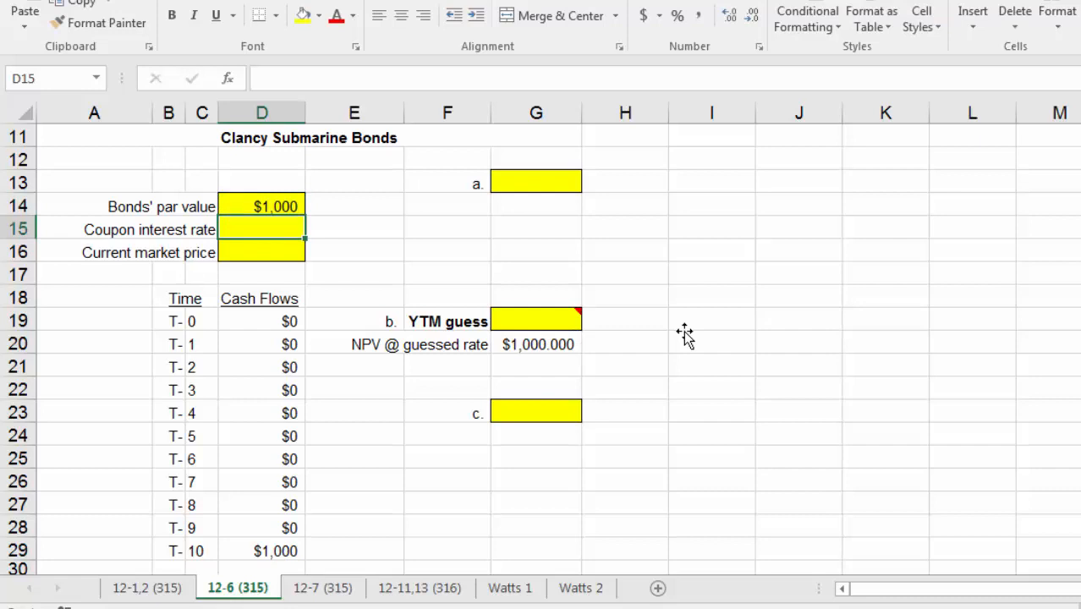
Step: Set the coupon interest rate to .12 and the current market price to 1125 for Clancy Submarine Bonds
text(.12)
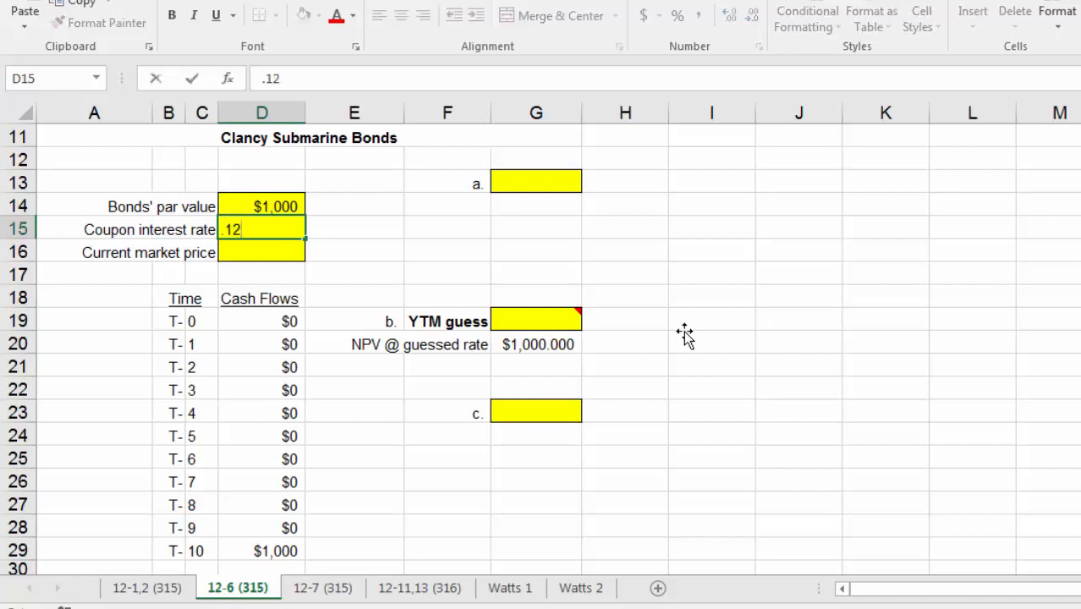
key(Return)
text(1125)
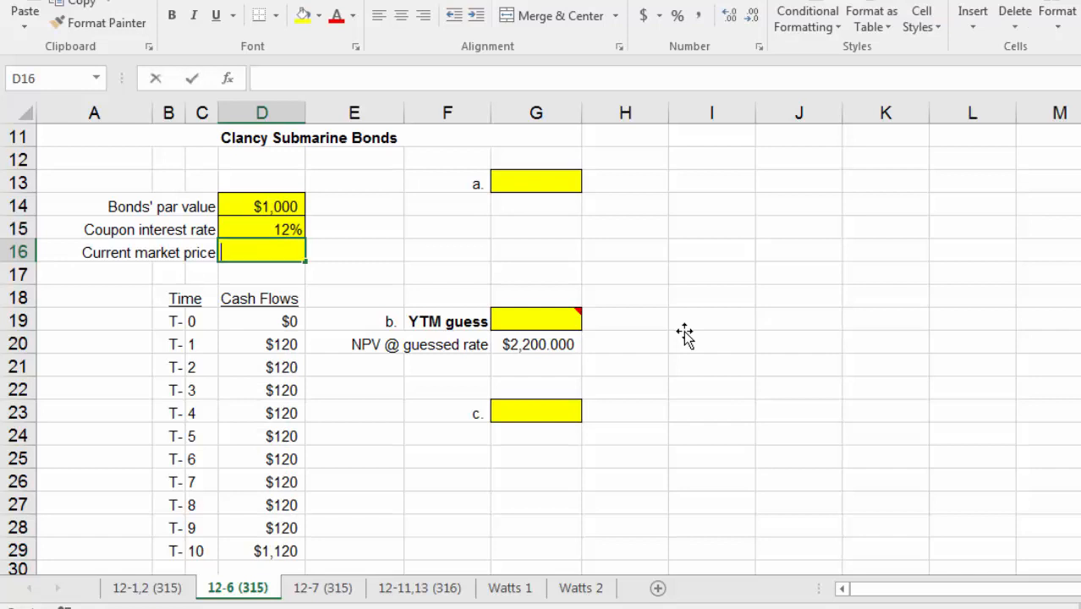
key(Return)
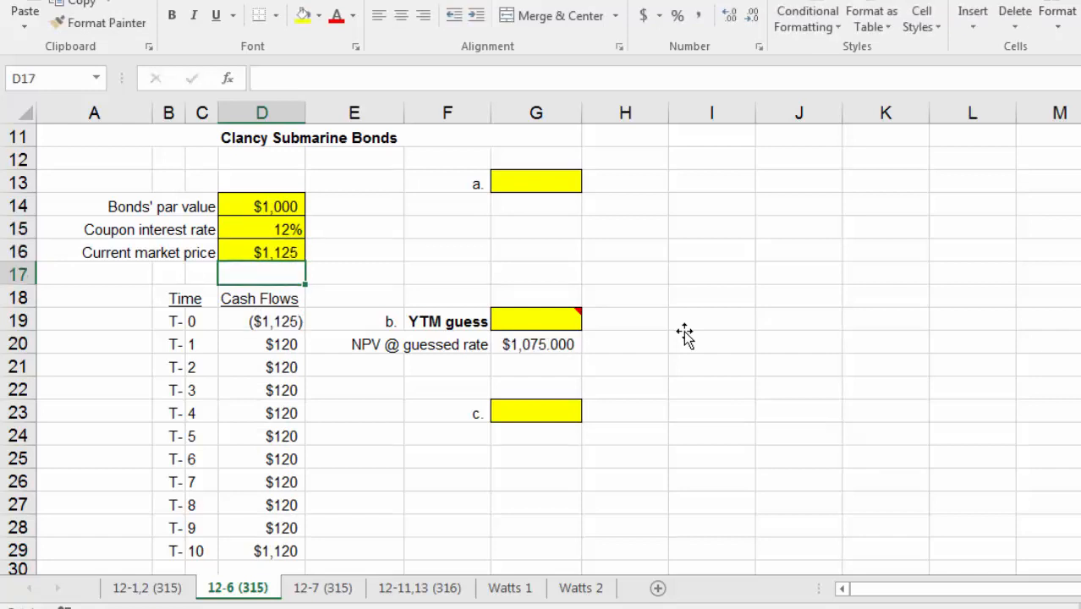
Step: Examine the cash flow formulas for T-0 through T-10 and the market price that feeds the T-0 cash flow
drag(287, 319, 272, 550)
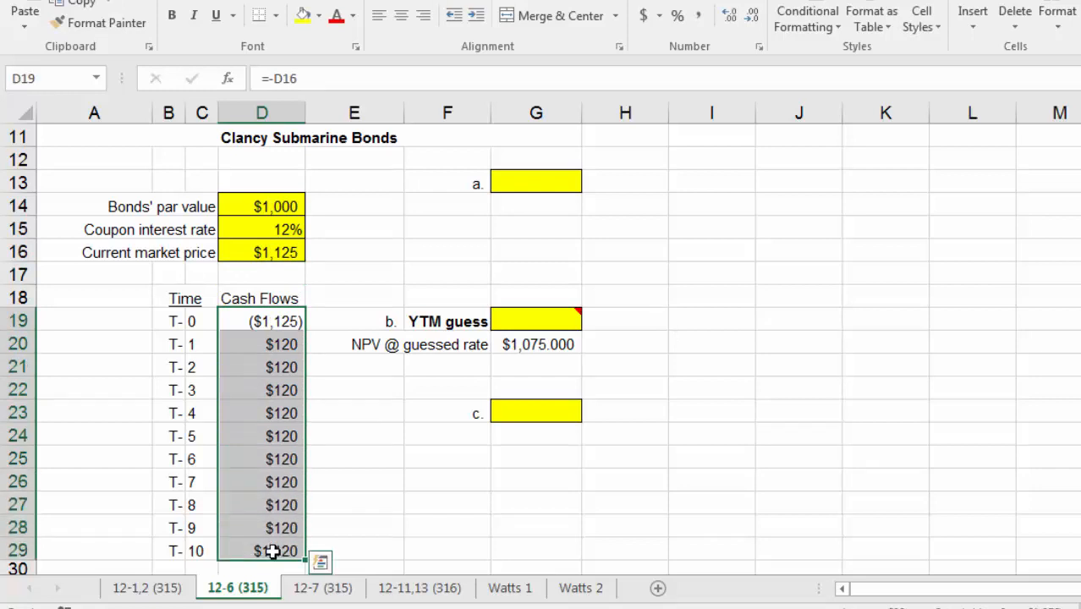
click(232, 318)
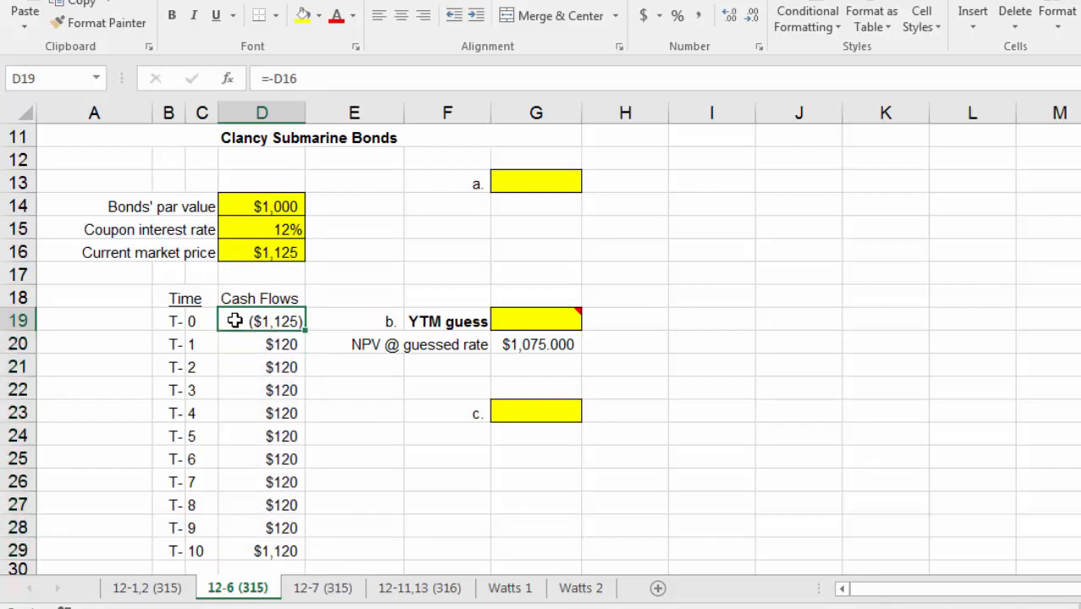
click(280, 251)
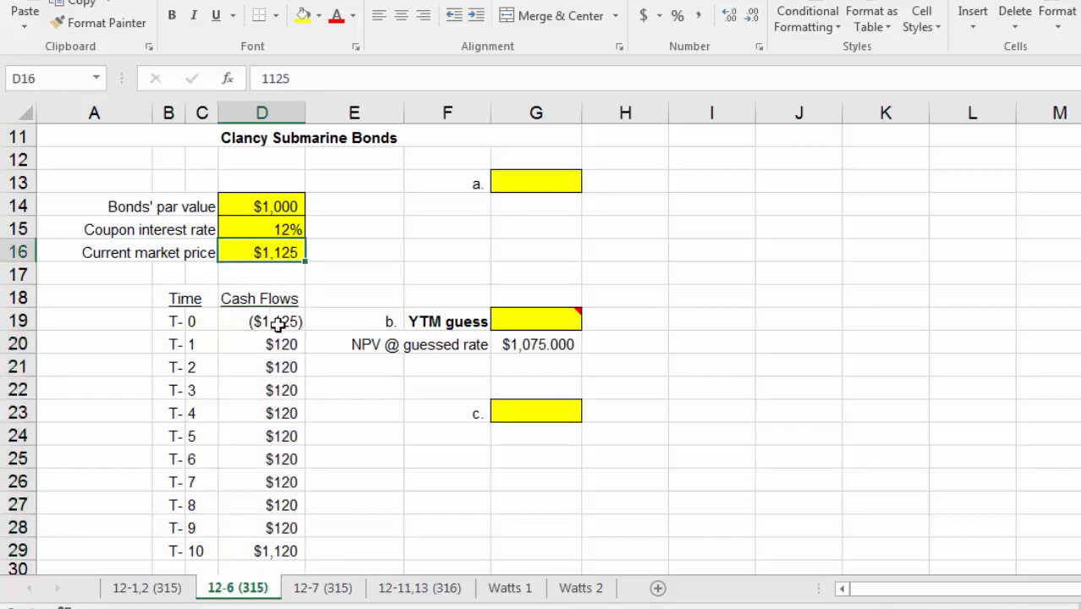
click(278, 322)
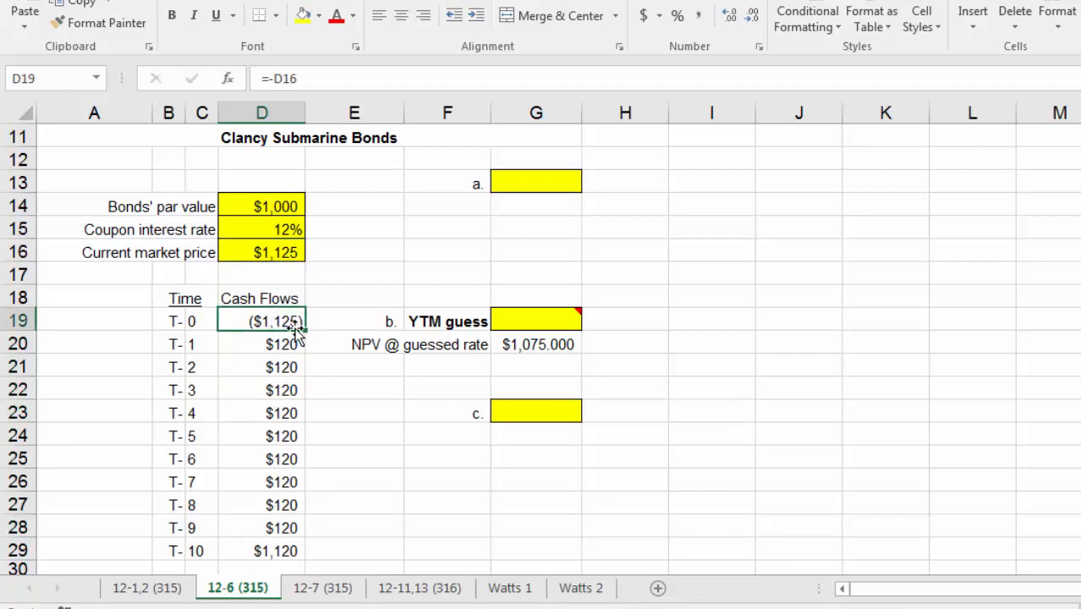
drag(288, 341, 268, 549)
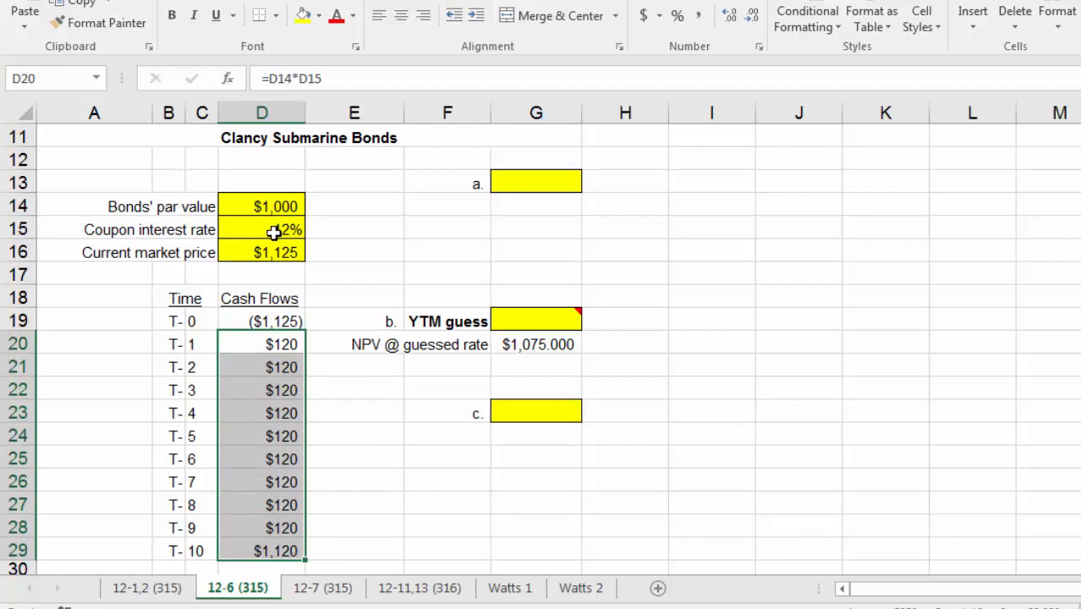
Step: Check the coupon interest rate against the T-1 to T-10 coupon cash flows and the final T-10 cash flow formula
click(280, 228)
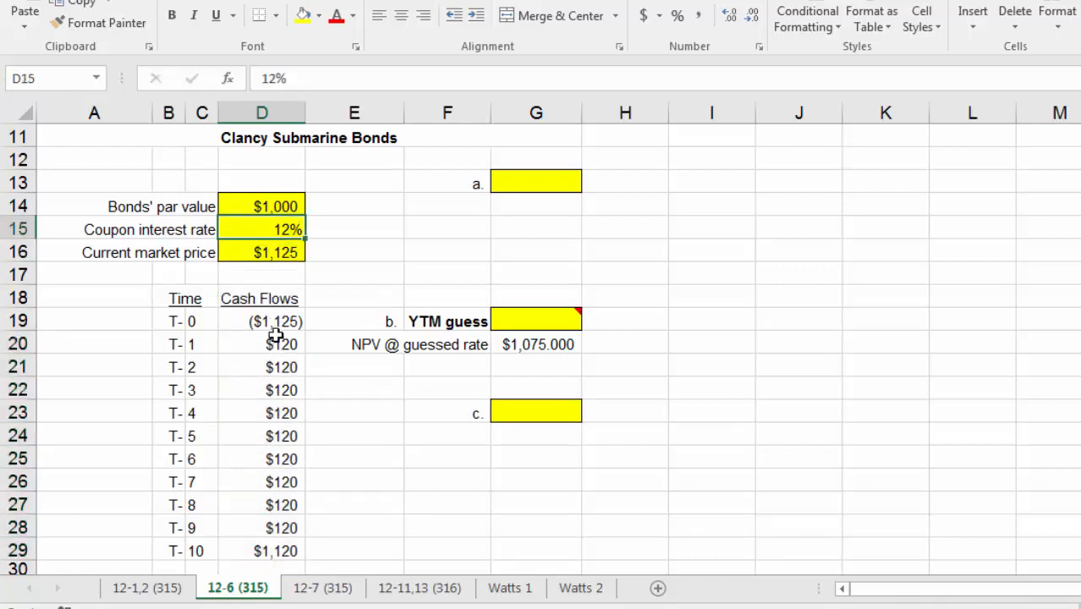
drag(276, 343, 290, 551)
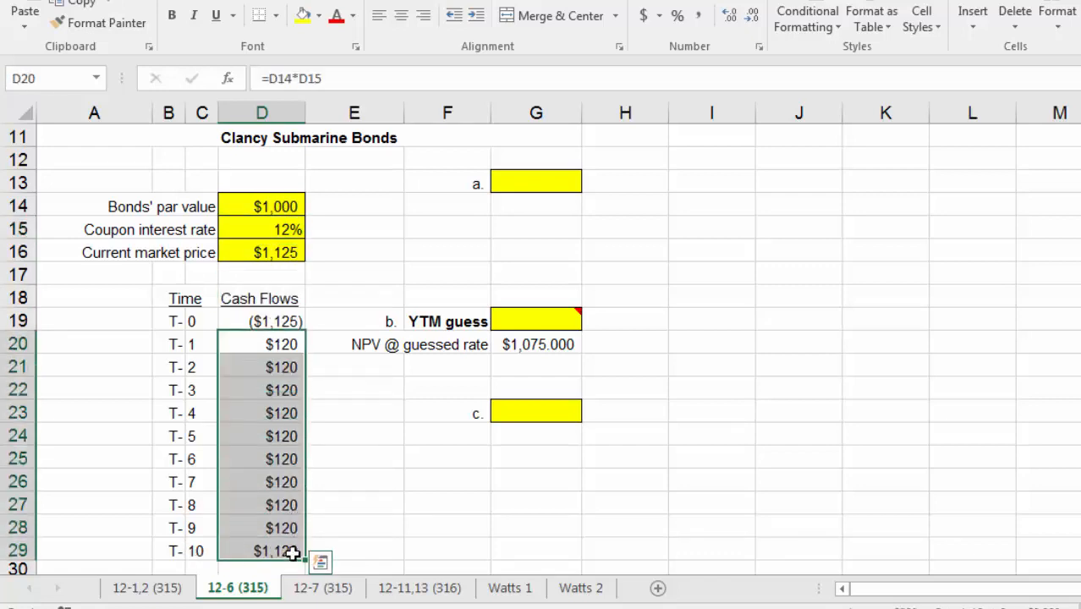
click(277, 551)
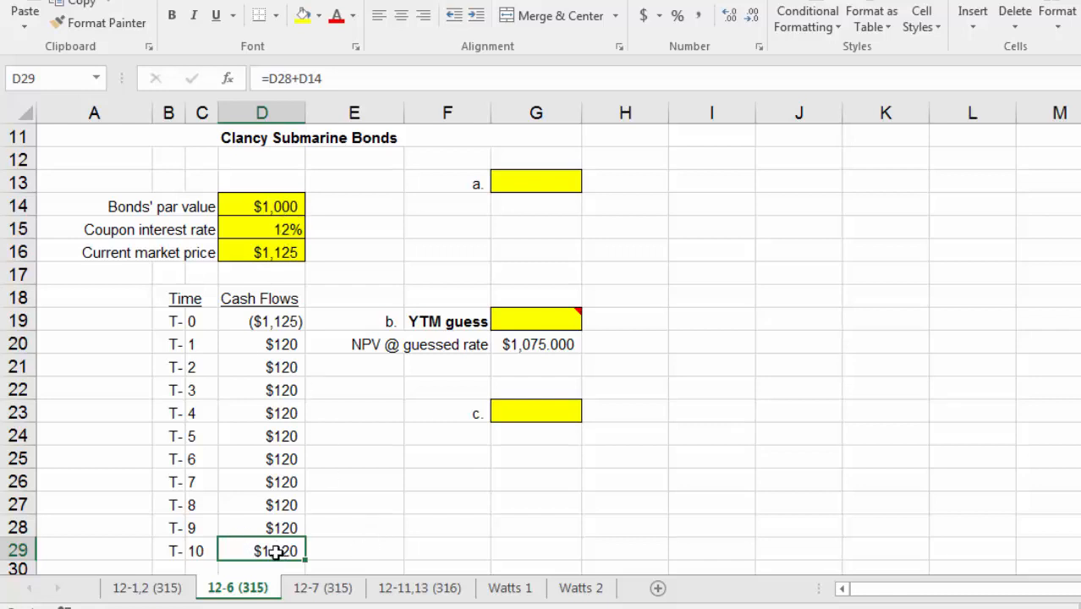
drag(296, 321, 283, 546)
click(348, 546)
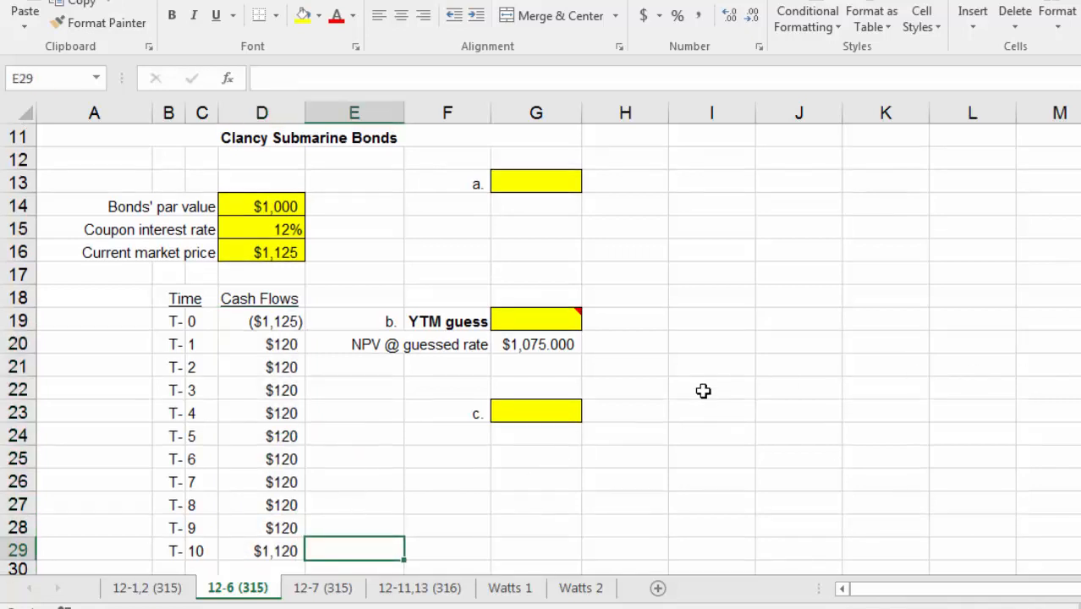
Step: Examine the formula for NPV at the guessed rate, its YTM guess reference and the note attached to the YTM guess cell
click(528, 343)
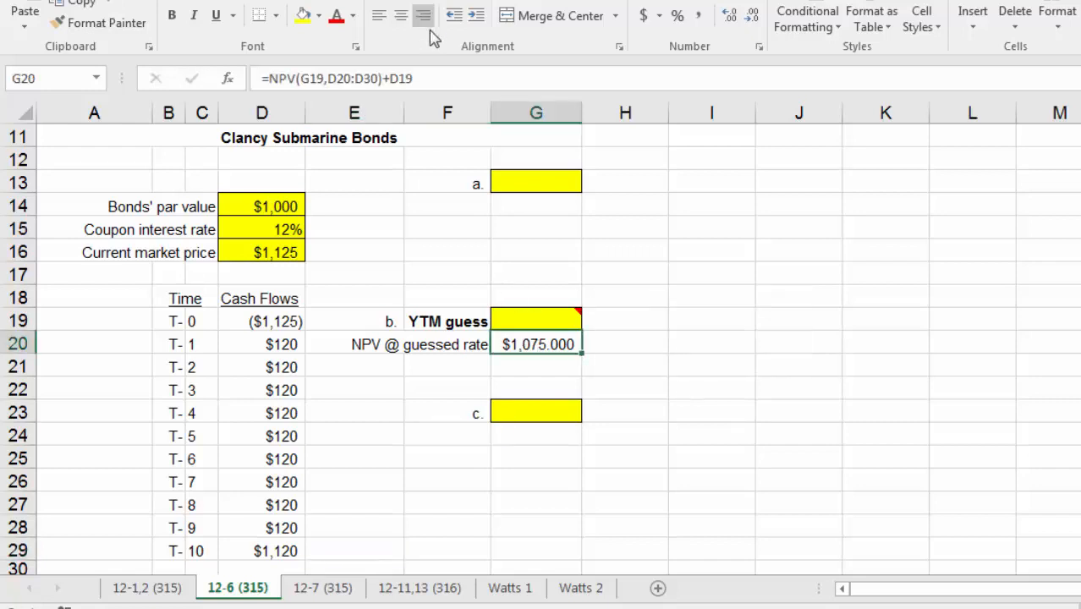
click(429, 79)
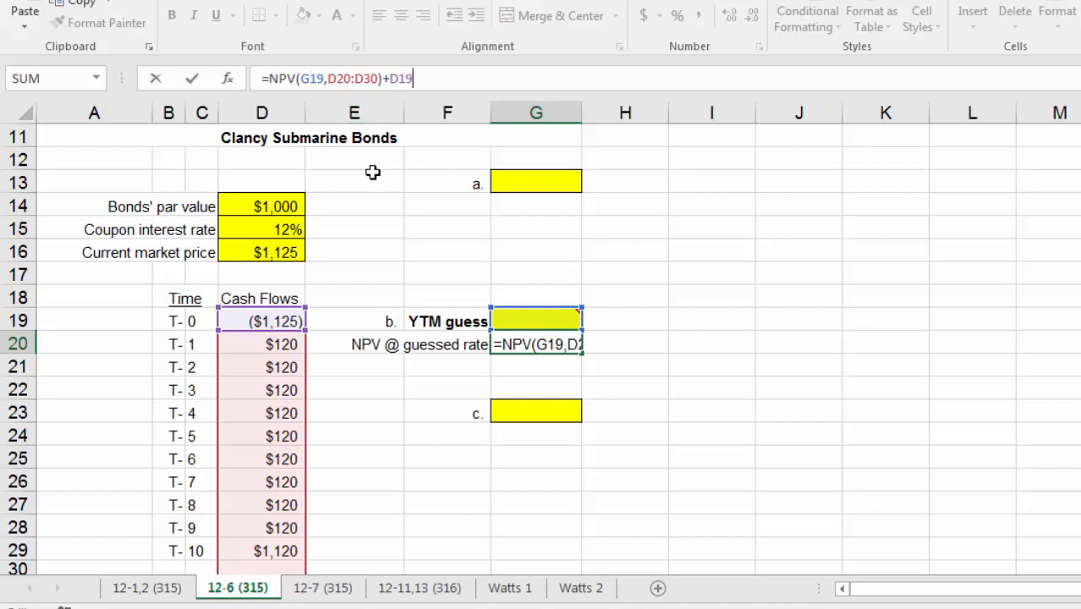
click(322, 78)
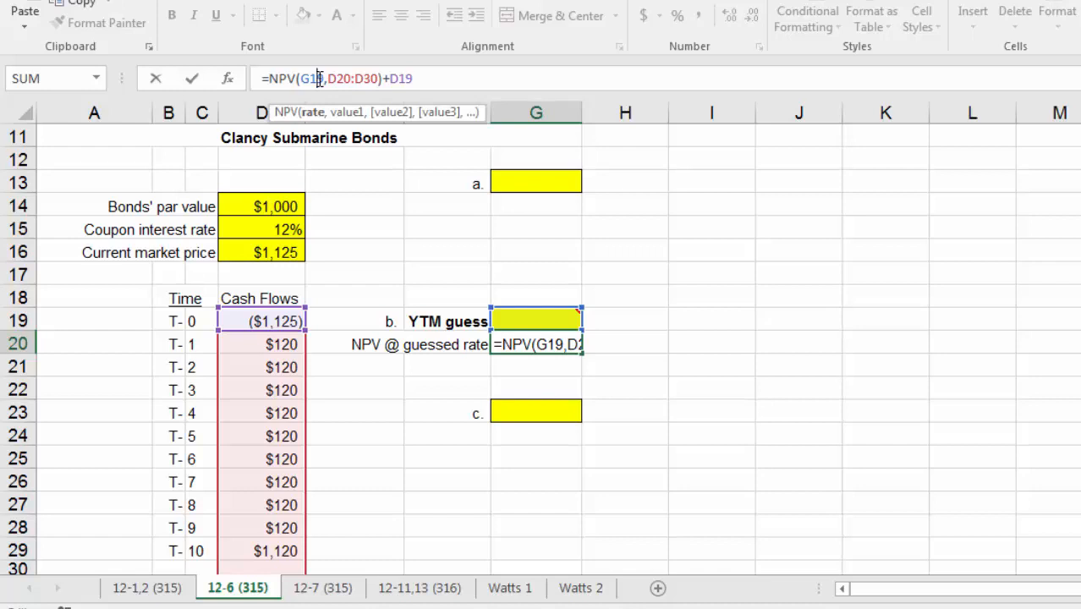
click(533, 314)
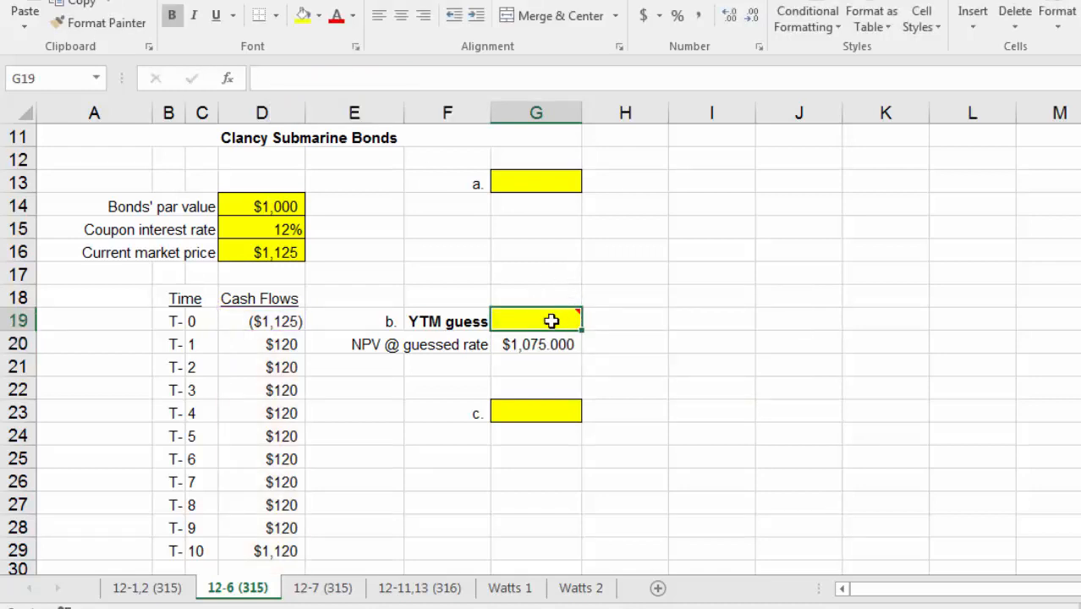
mouse_move(575, 322)
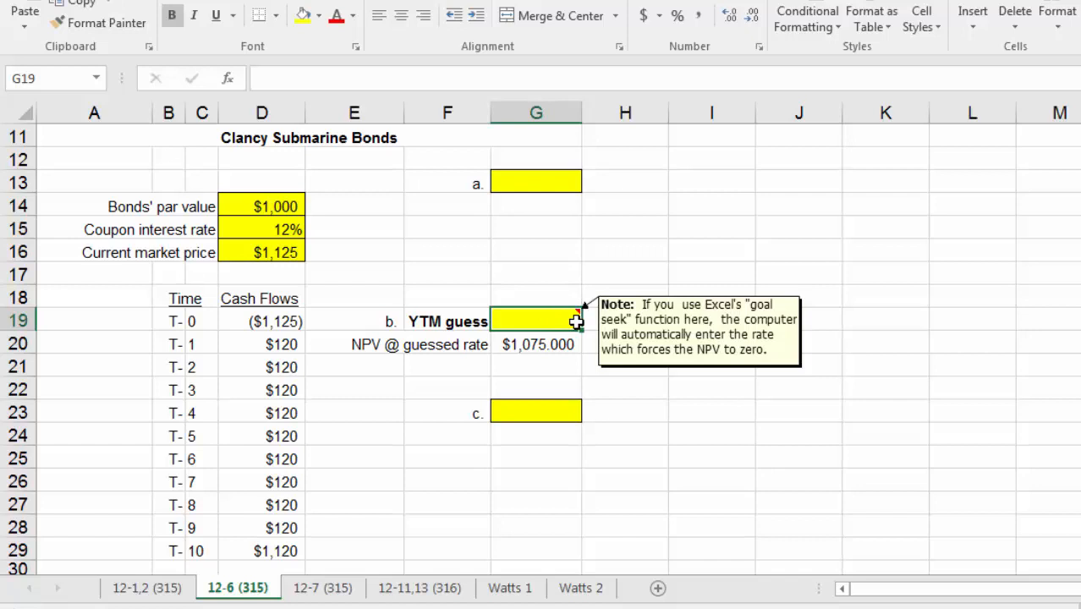
Step: Compare the bonds' par value and current market price to work out the answer to part a
click(554, 202)
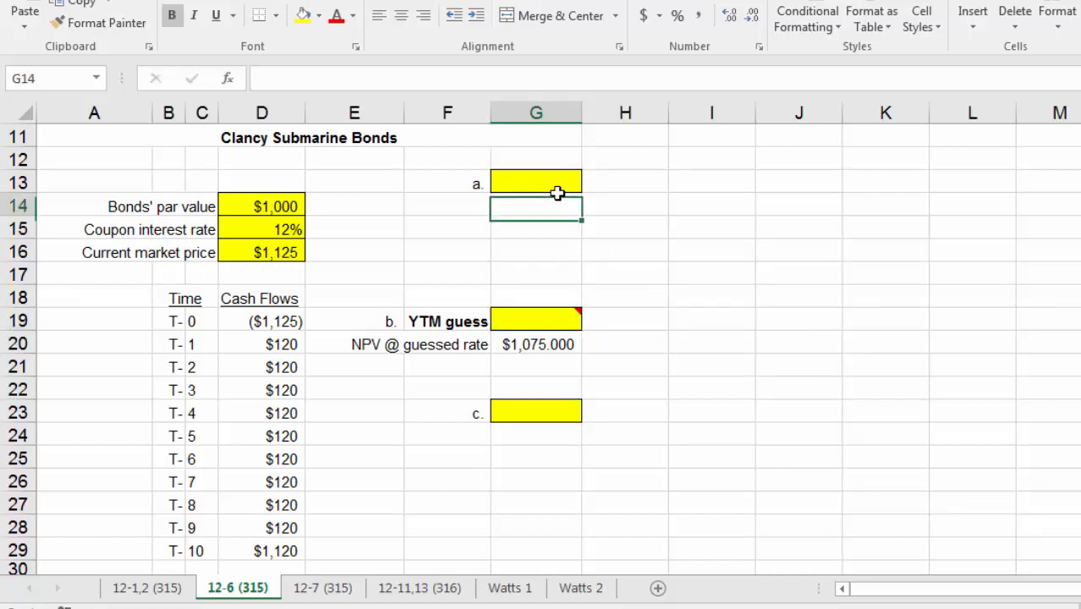
click(554, 180)
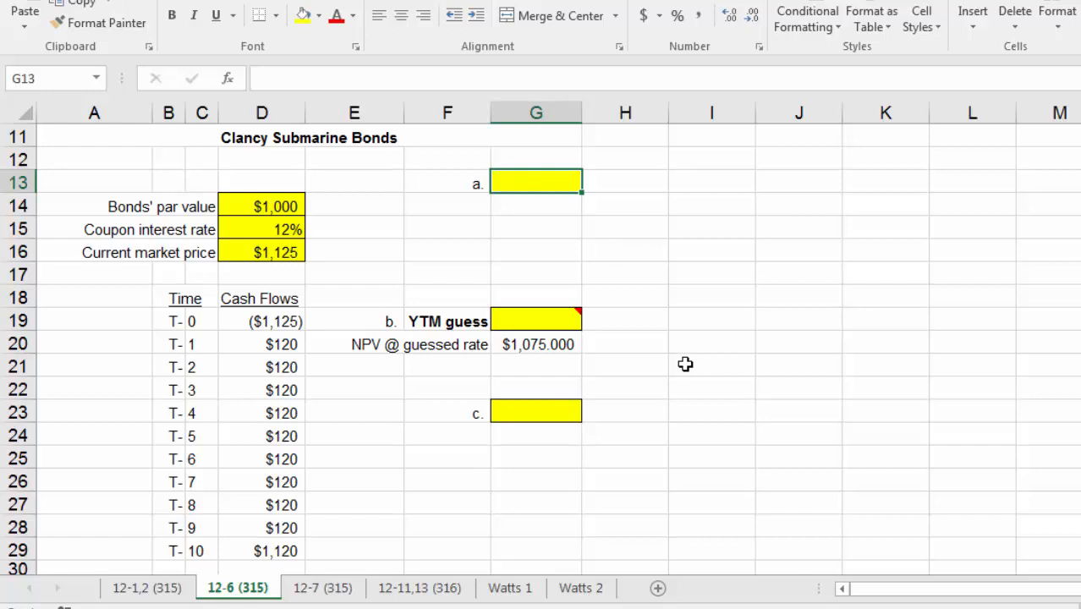
click(298, 251)
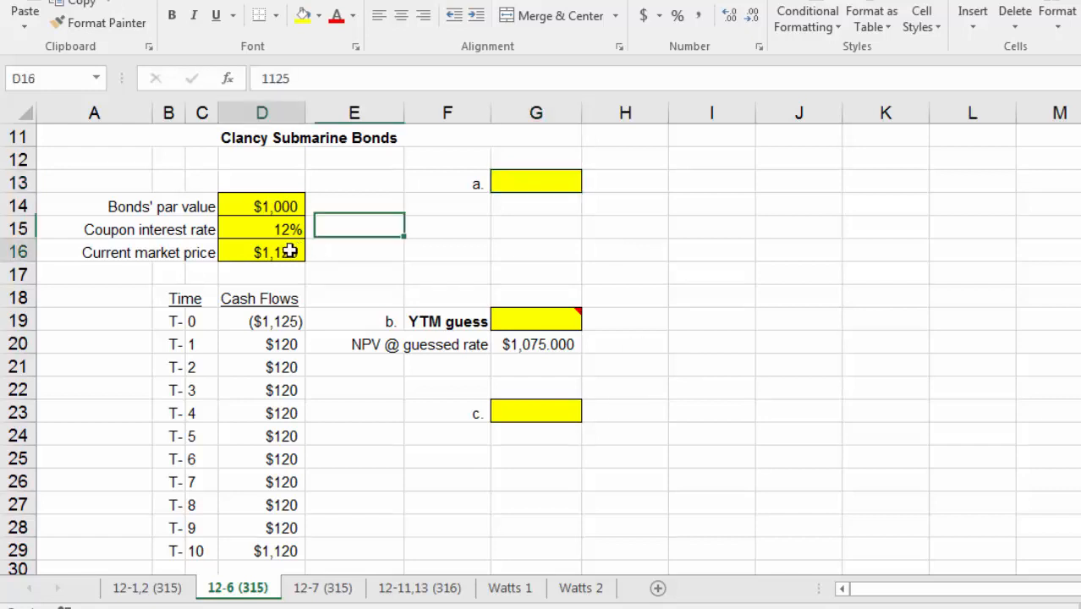
click(527, 189)
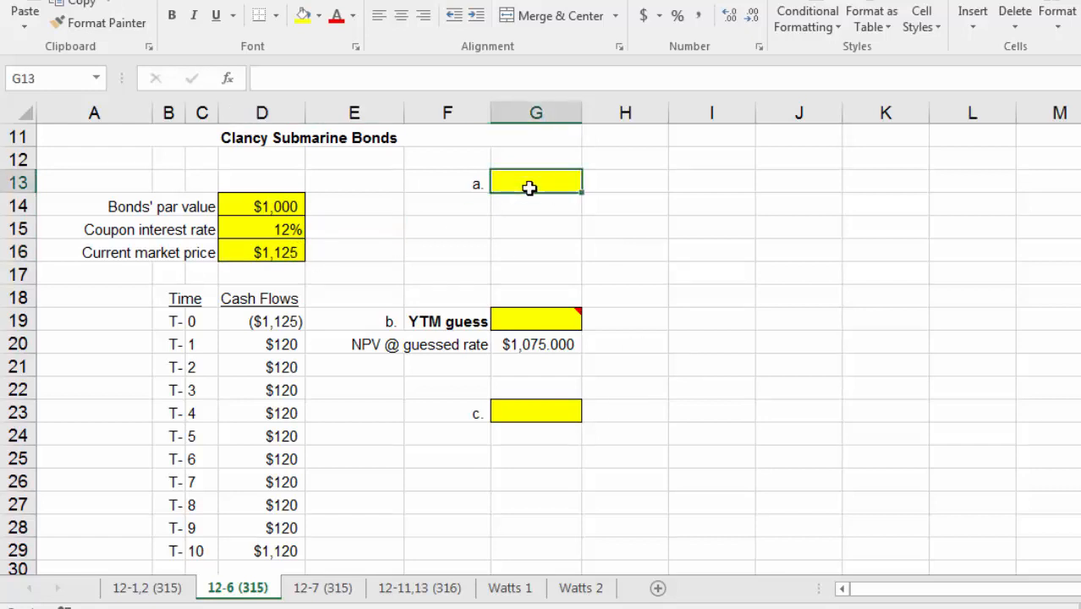
click(278, 255)
click(276, 204)
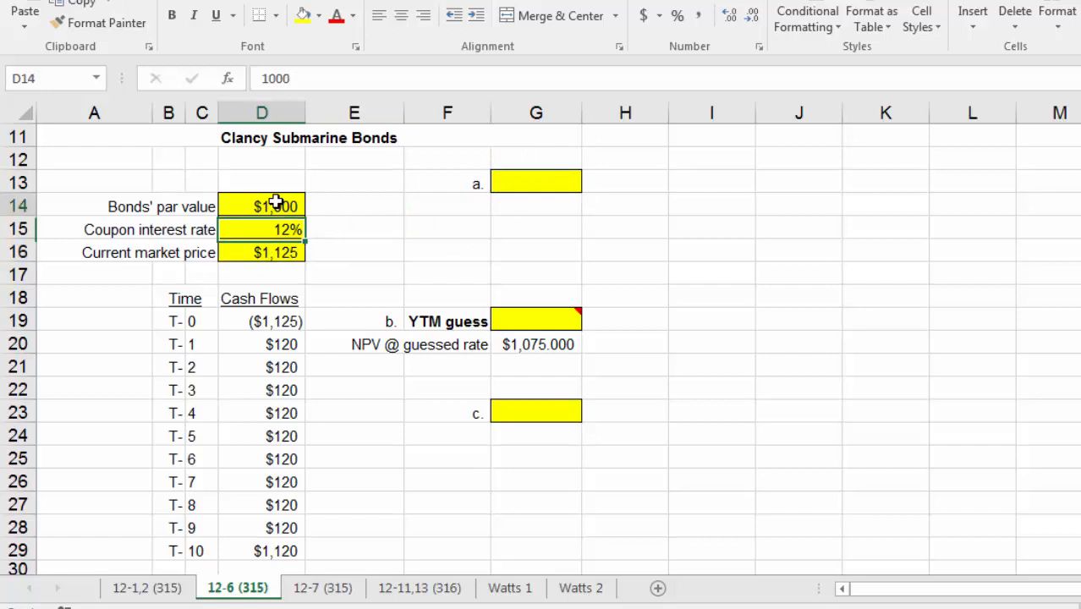
click(278, 245)
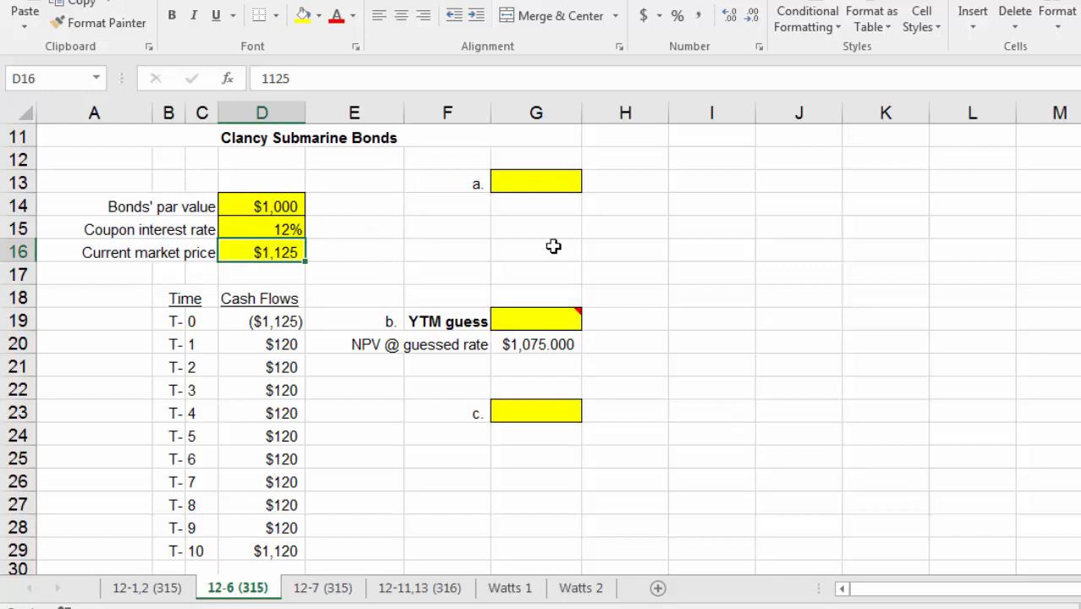
Step: Answer part a with "yield declined (due to fall in market interest rates)"
click(541, 181)
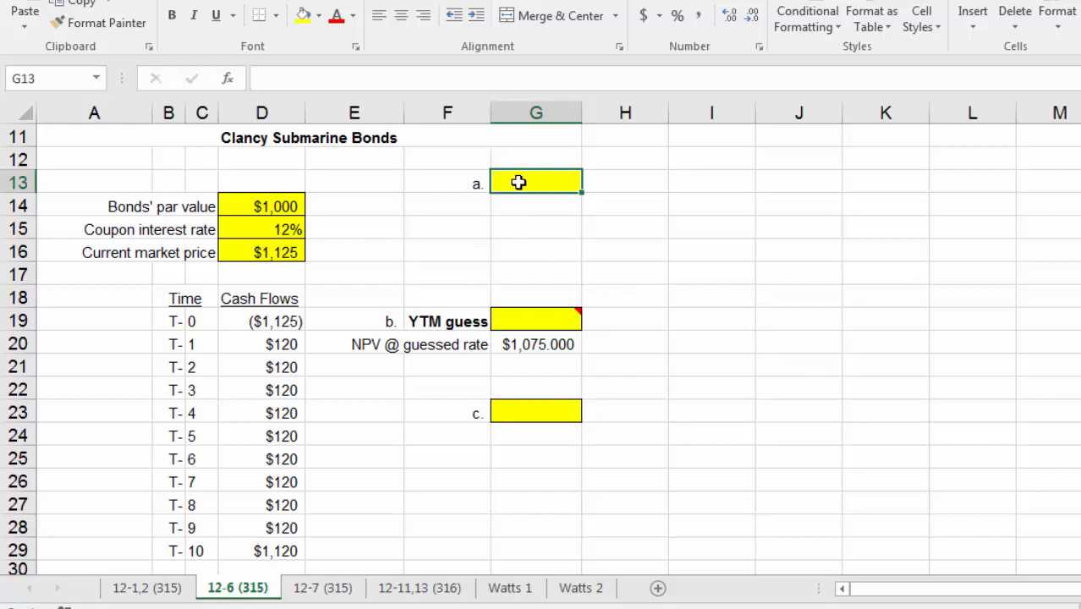
text(yield de)
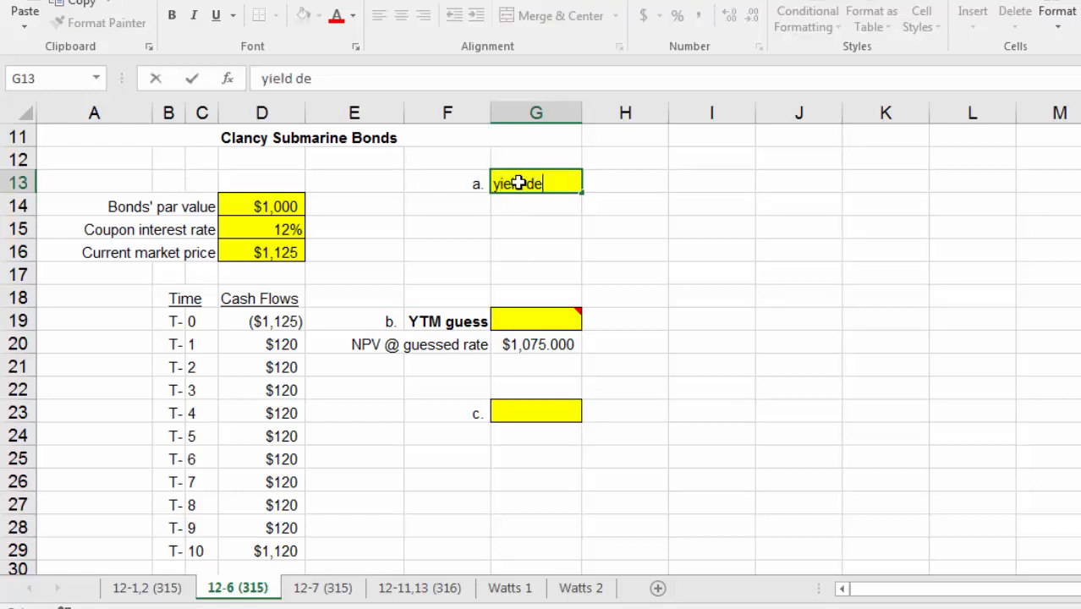
text(clined (due t)
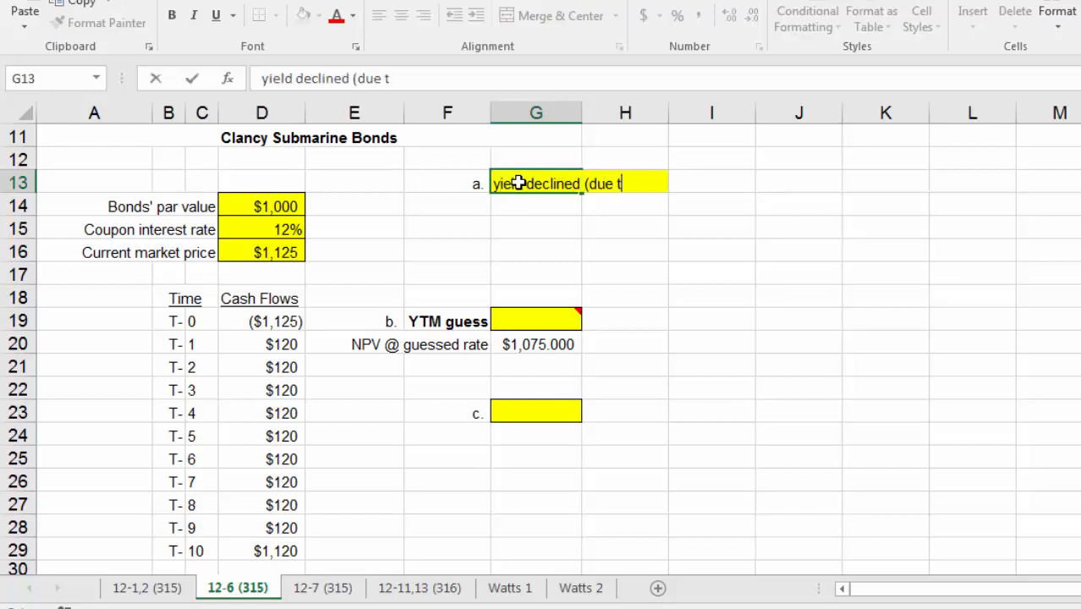
text(o fall in market )
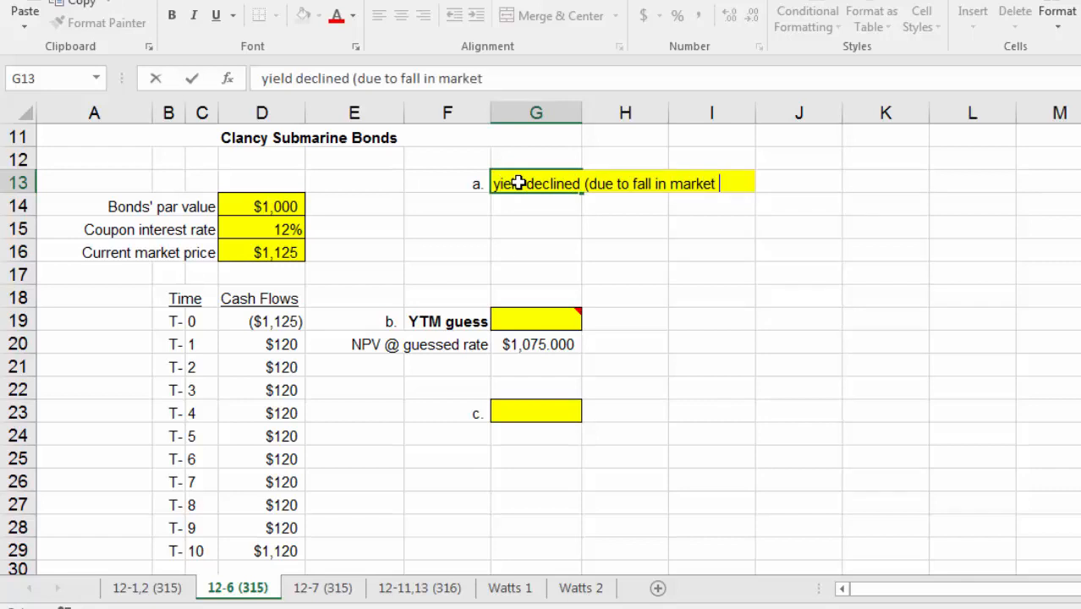
text(interest rates))
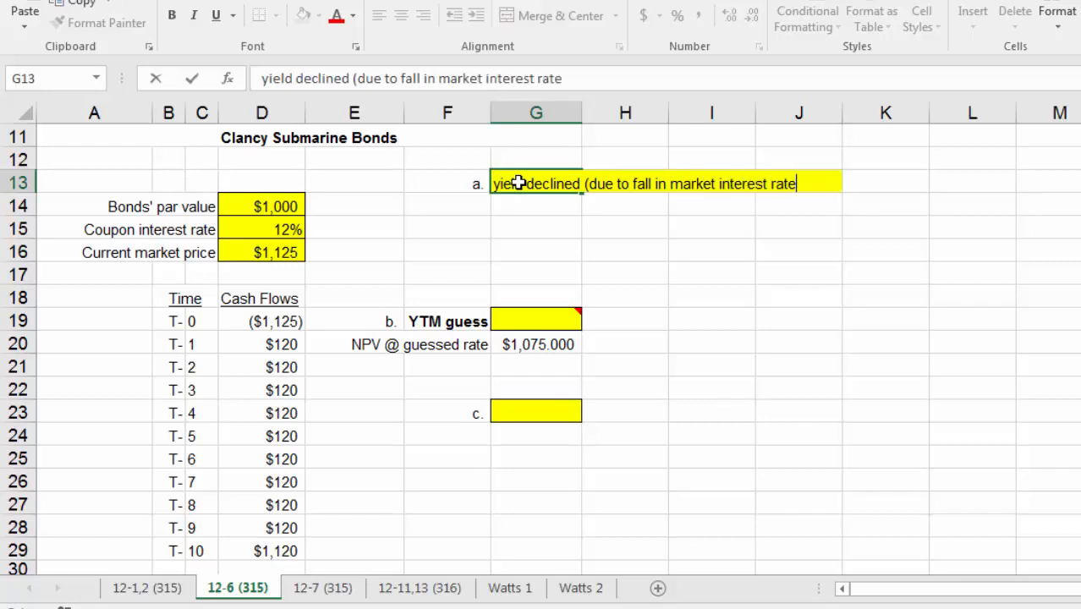
key(Return)
Step: Try a YTM guess of .10 in part b
key(Return)
key(Return)
key(Return)
key(Return)
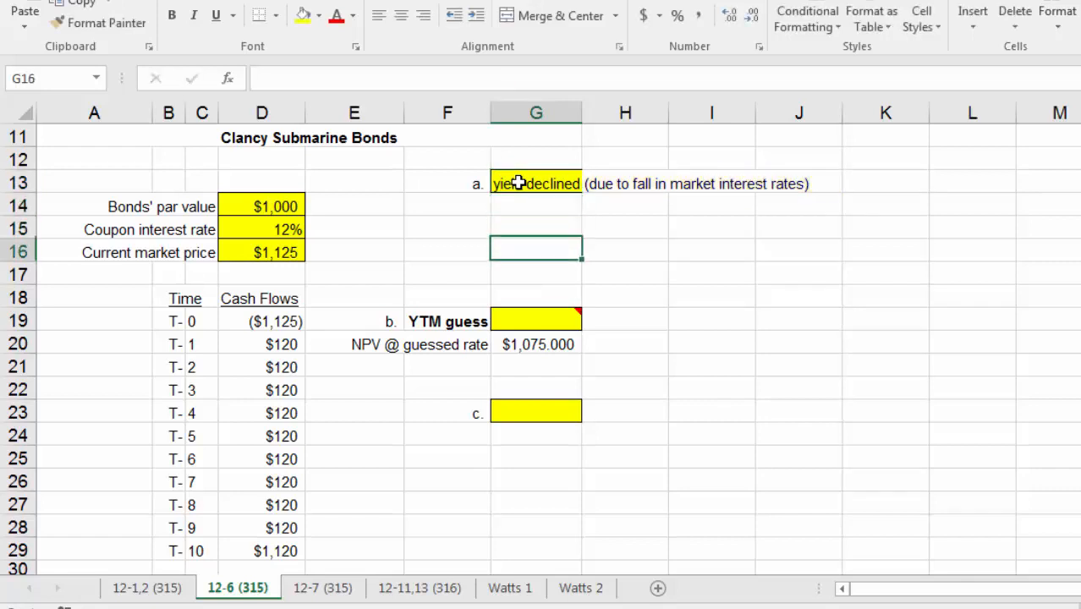
key(Return)
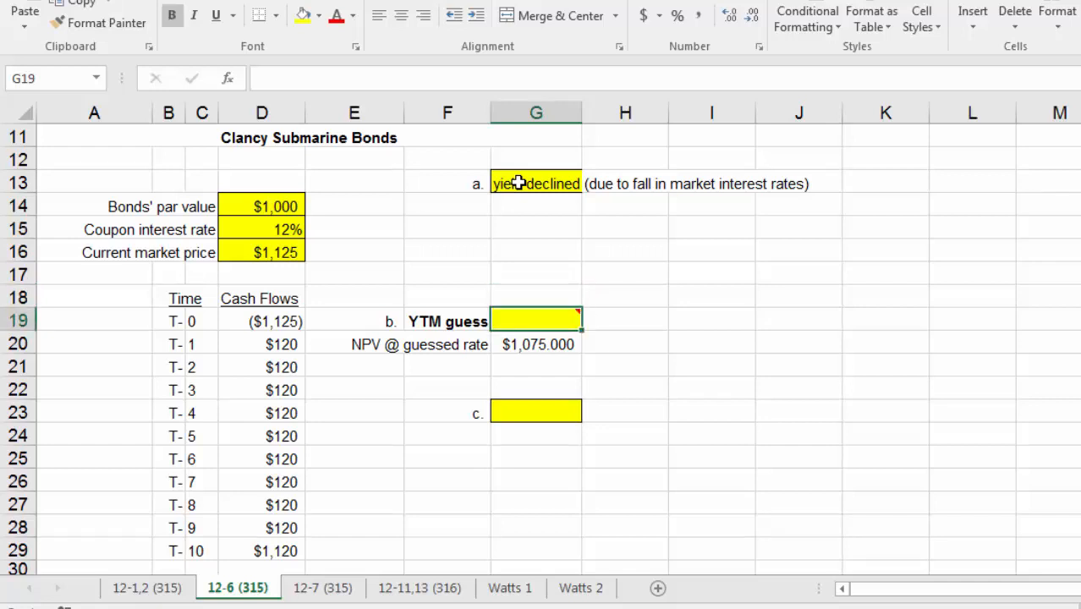
text(.10)
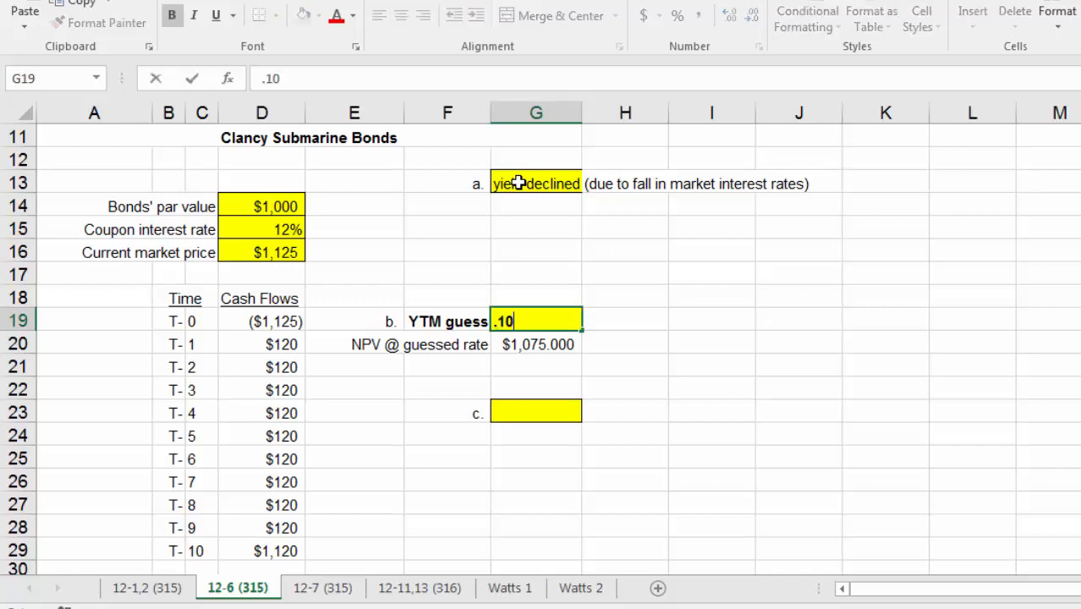
key(Return)
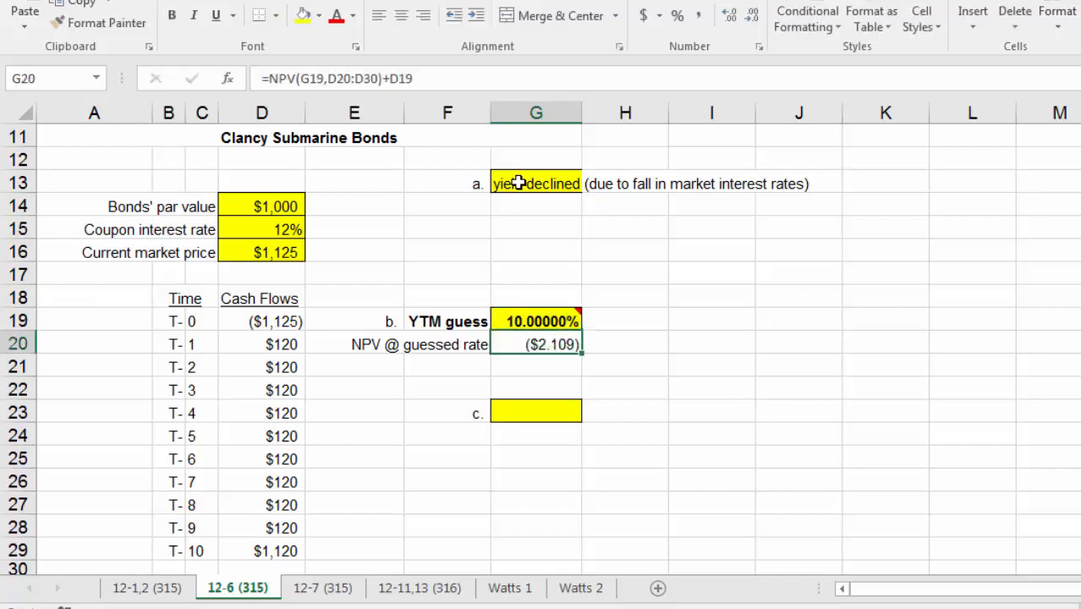
Step: Try a lower YTM guess of .09 in part b
key(Down)
key(Up)
key(Up)
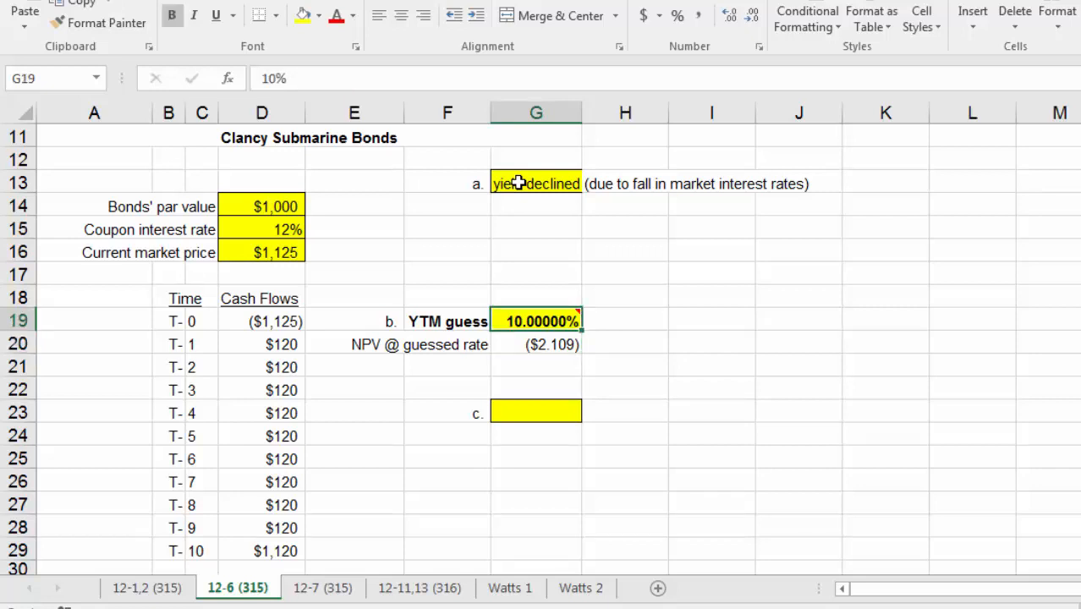
text(.09)
key(Return)
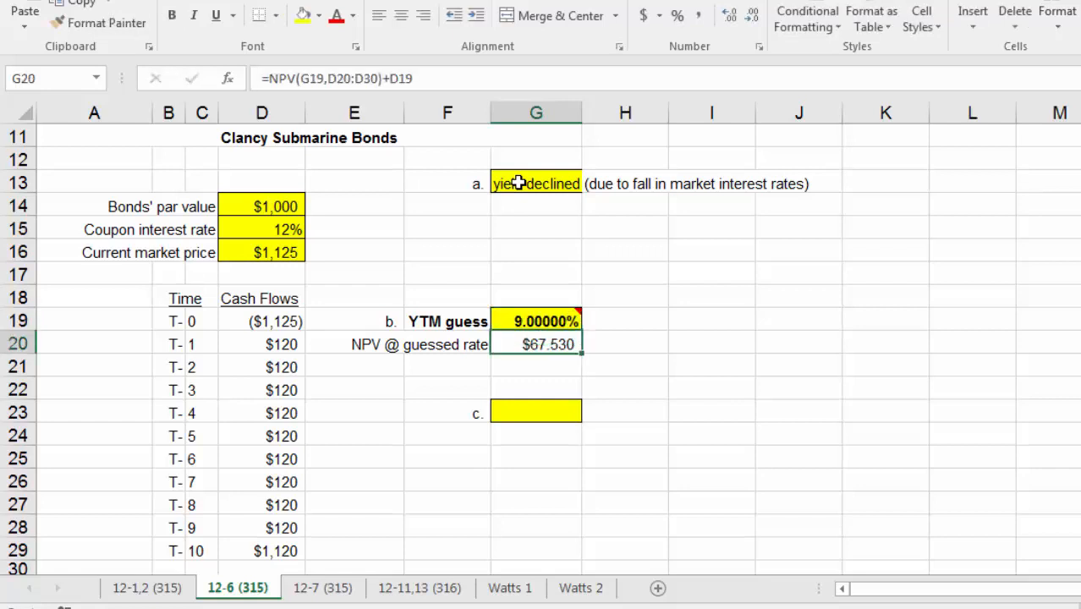
Step: Set the YTM guess in part b to .0875, correcting the mistaken entry of .875
key(Up)
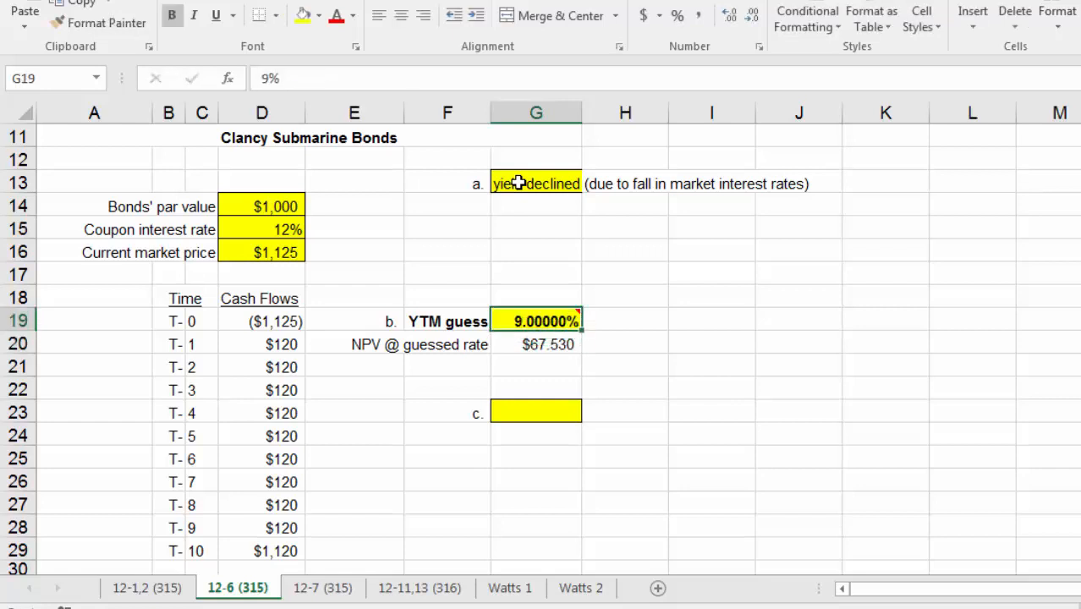
text(.875)
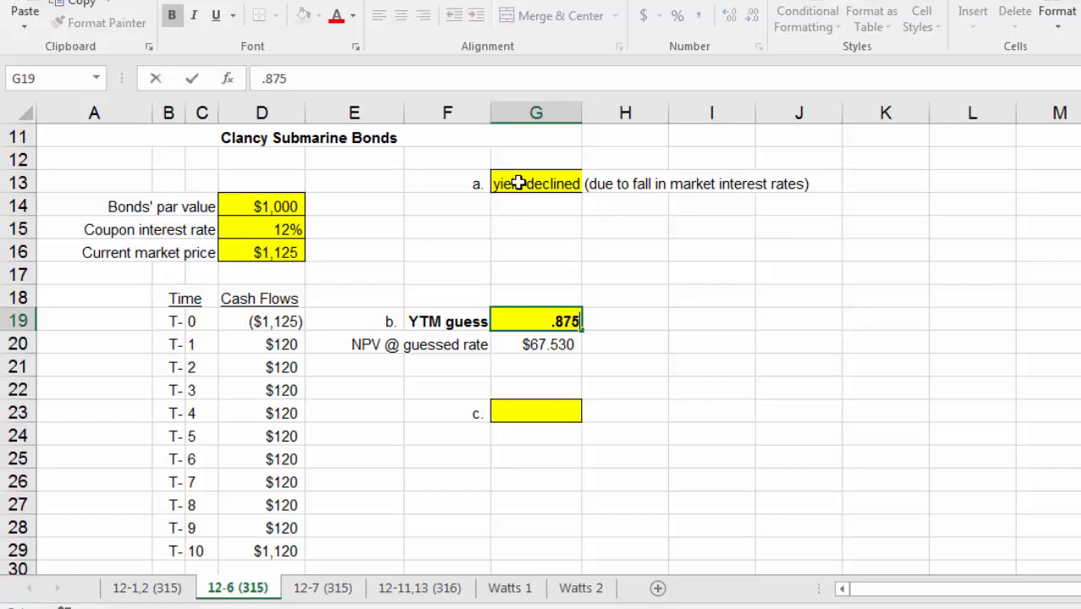
key(Return)
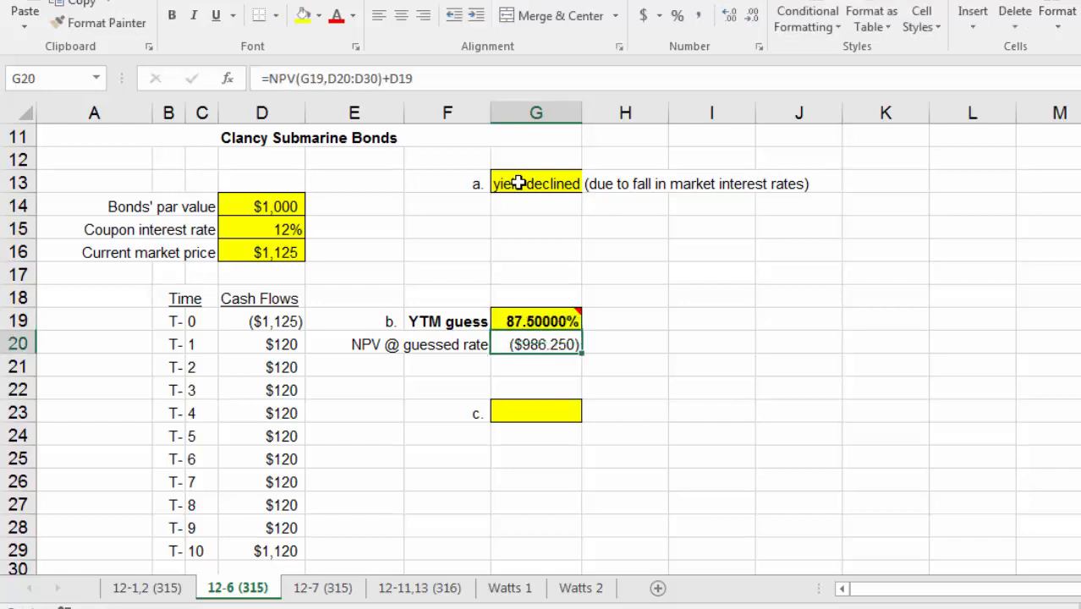
key(Up)
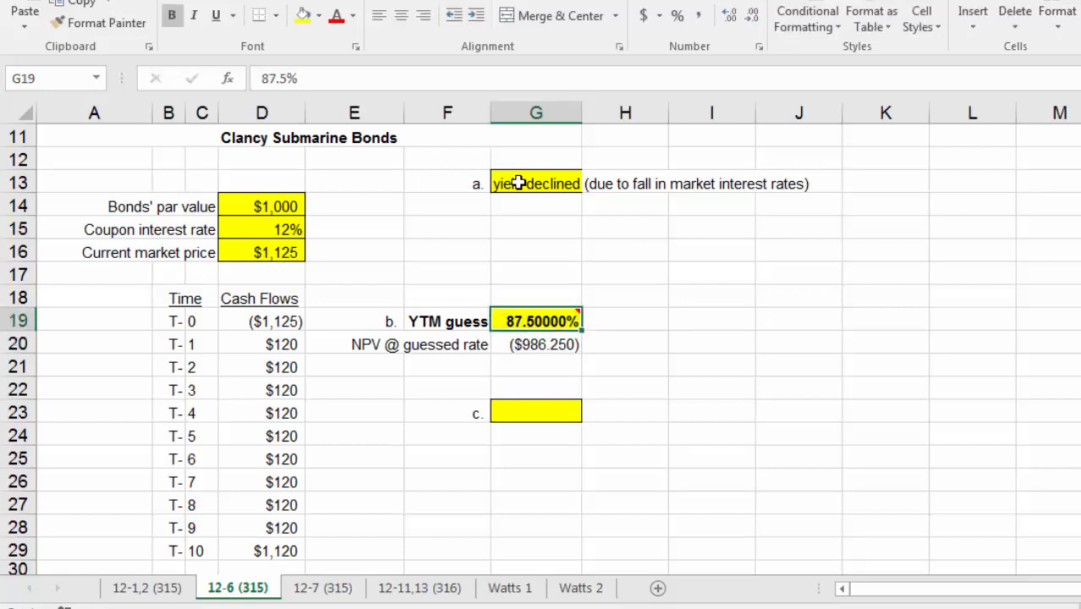
text(.0875)
key(Return)
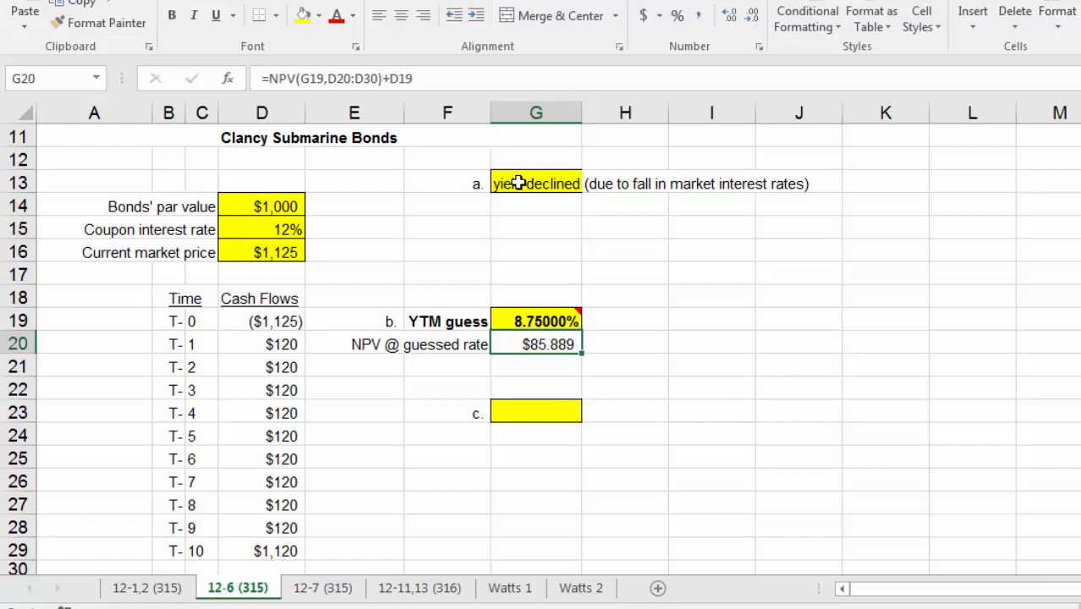
Step: Run Goal Seek to bring the NPV at guessed rate (G20) to 0 by changing the YTM guess in G19
mouse_move(563, 329)
click(646, 313)
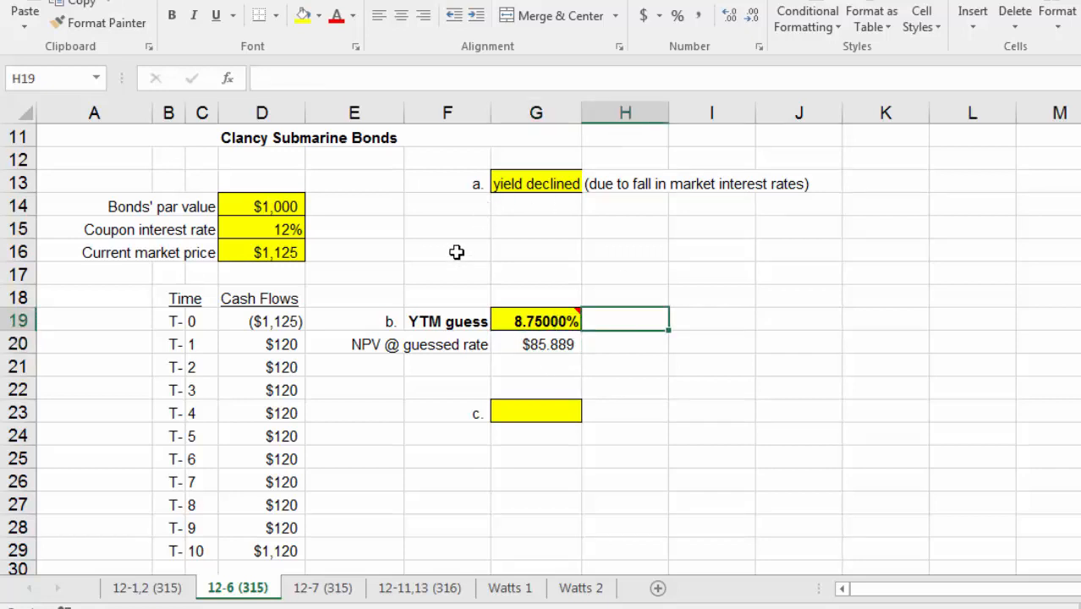
click(364, 1)
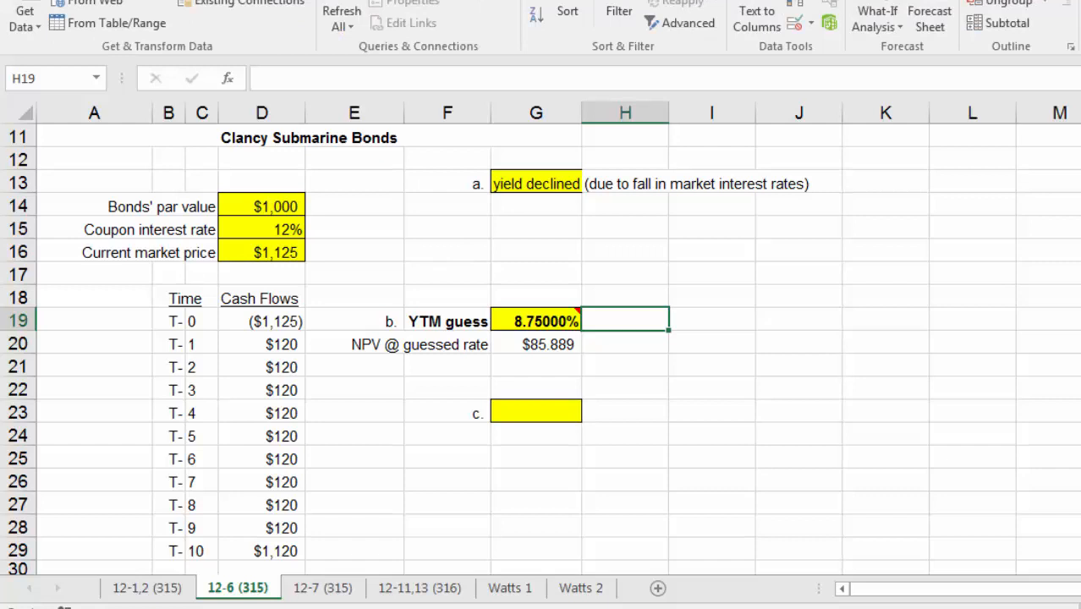
click(877, 19)
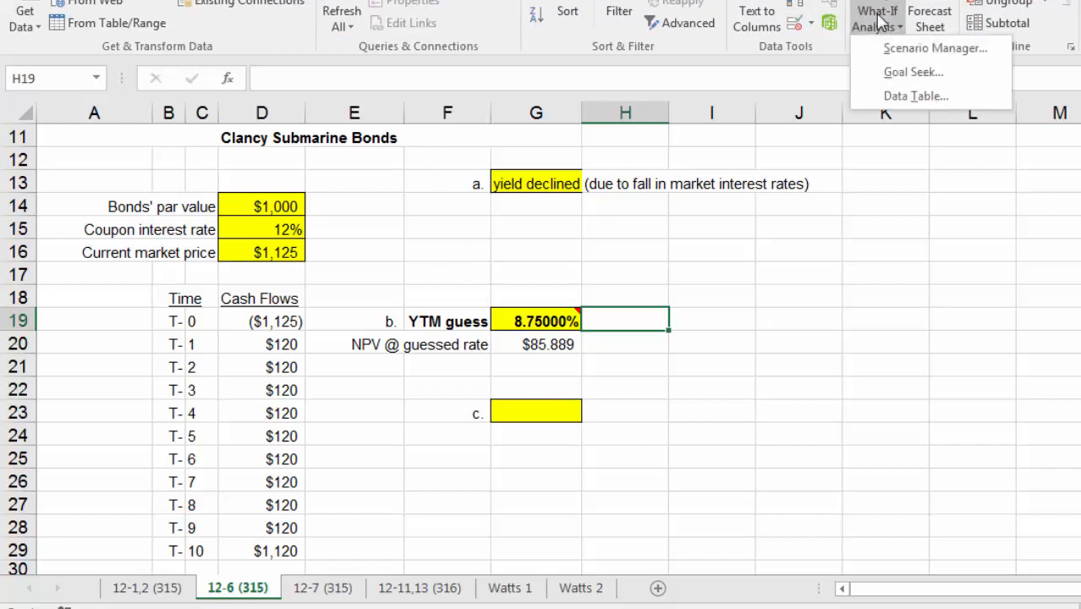
click(917, 72)
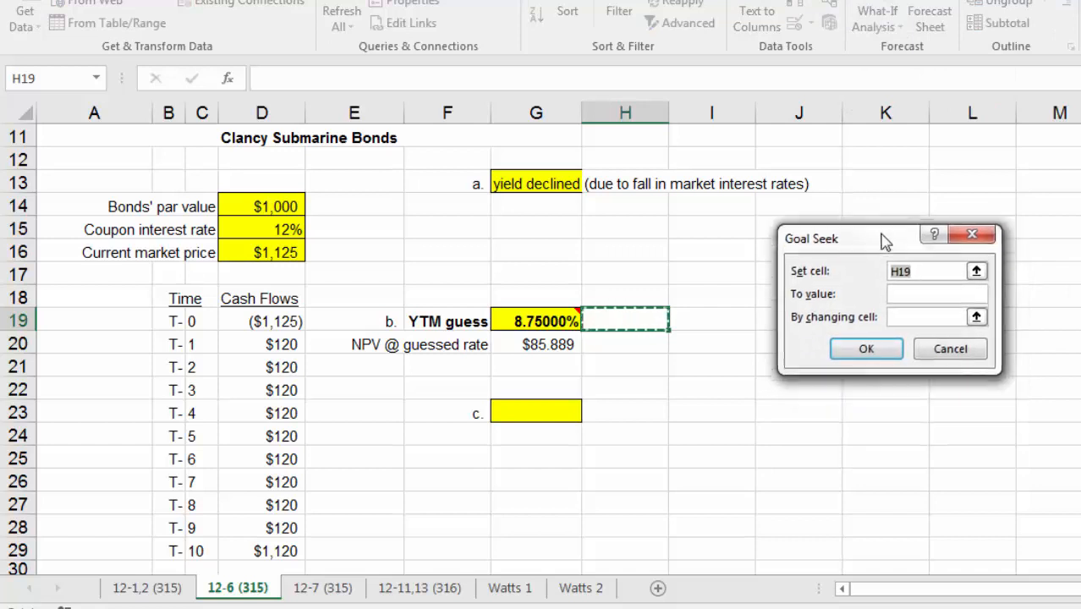
drag(884, 241, 863, 235)
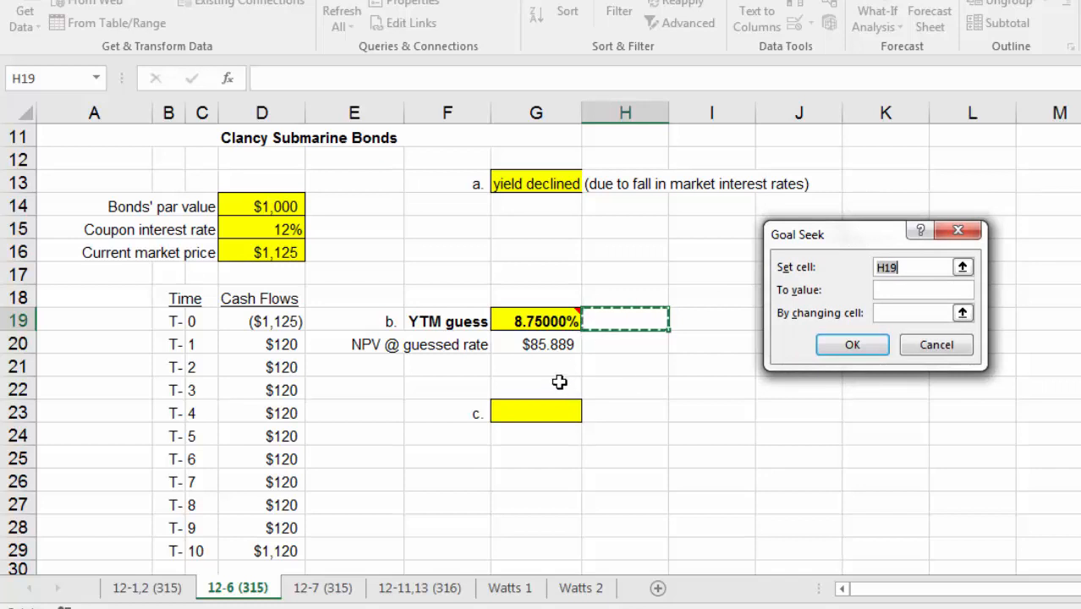
click(548, 344)
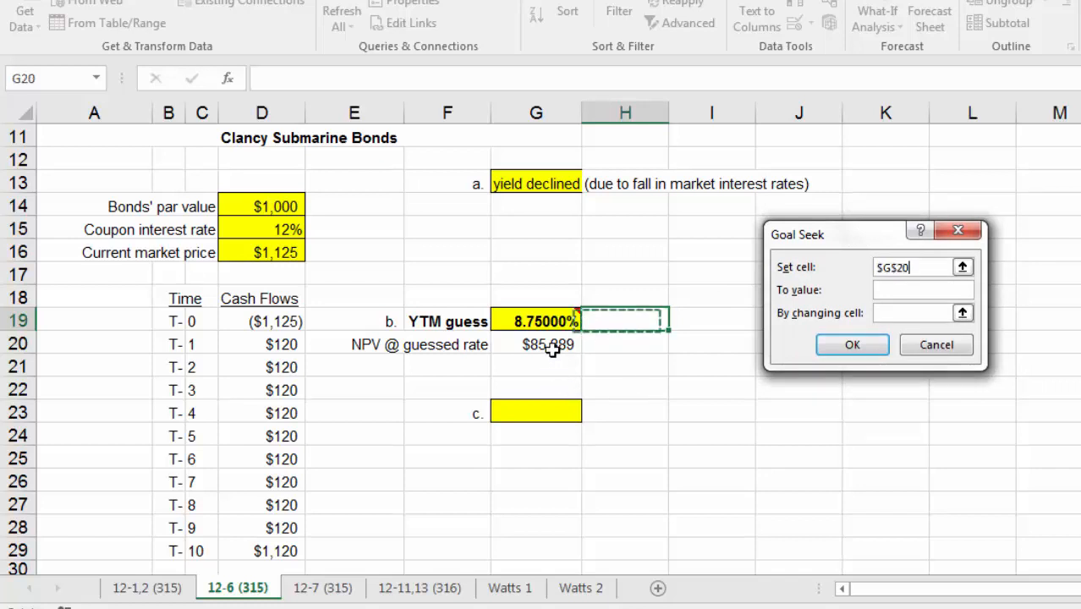
click(900, 288)
text(0)
click(910, 313)
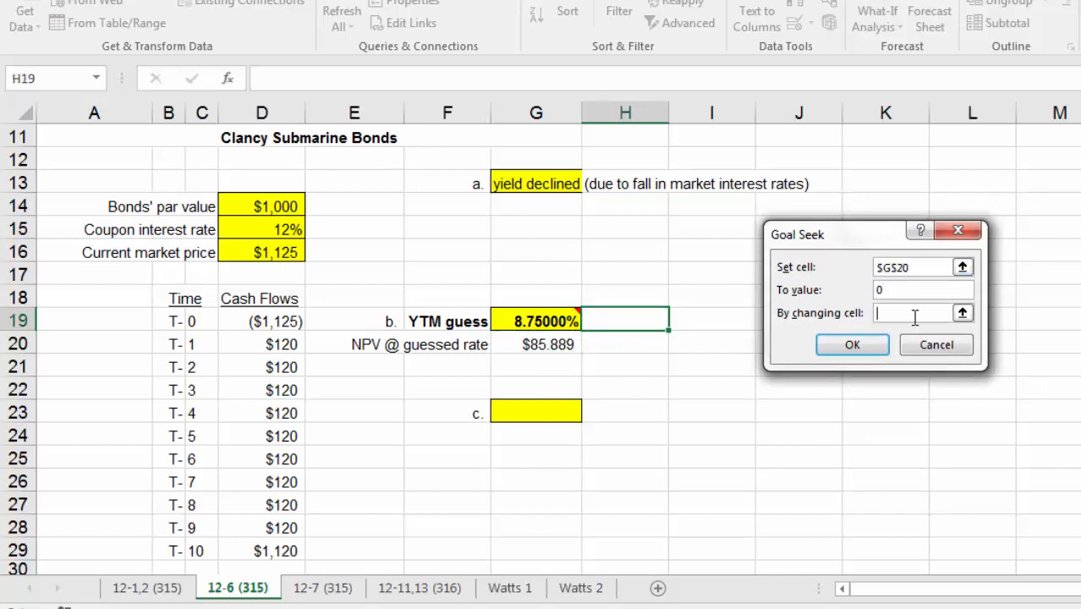
click(529, 313)
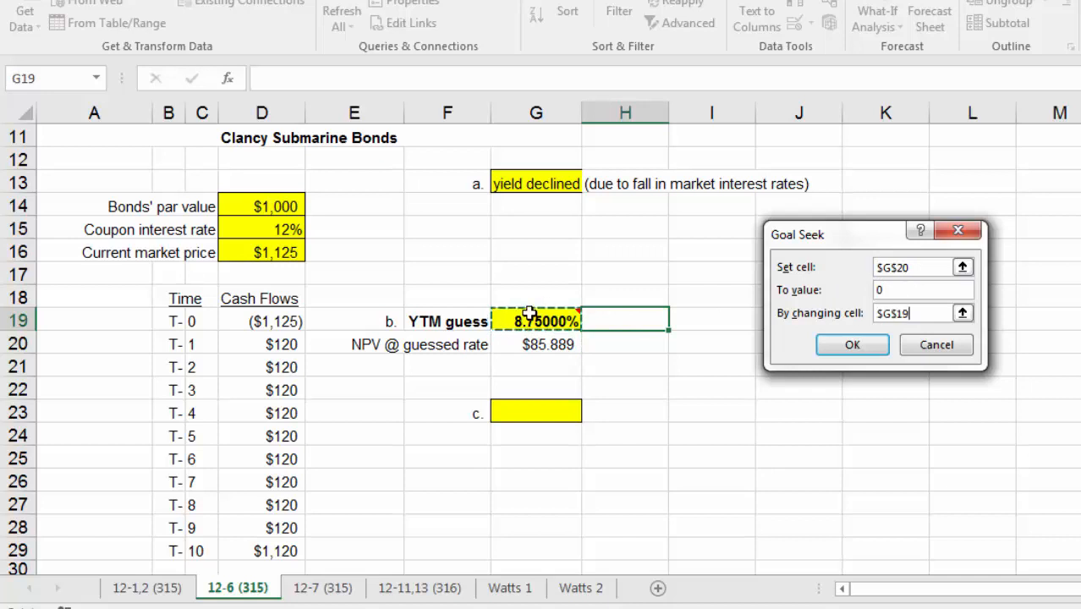
click(852, 347)
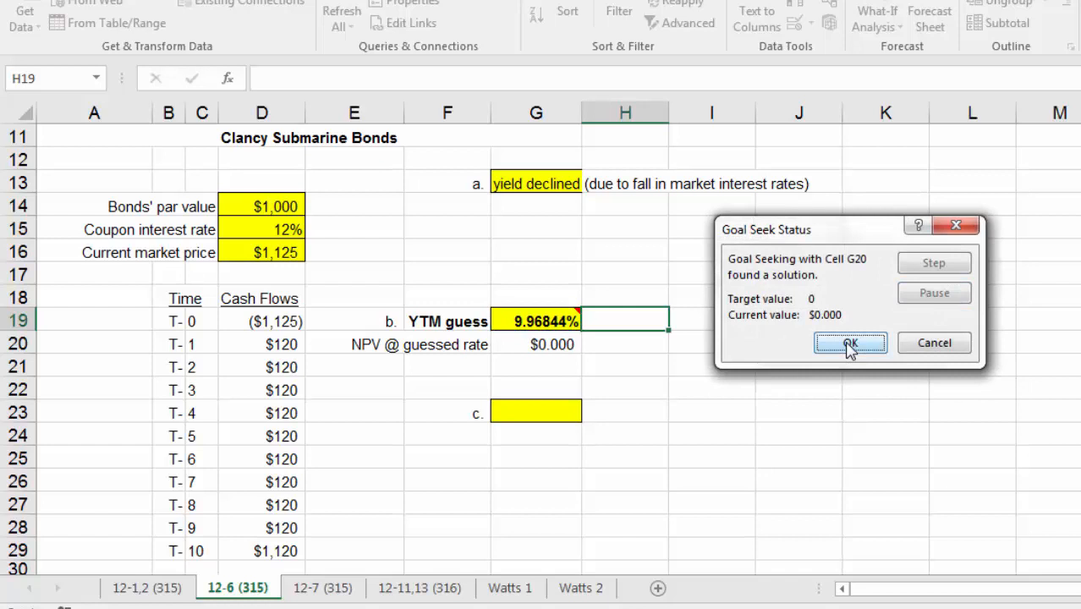
click(848, 345)
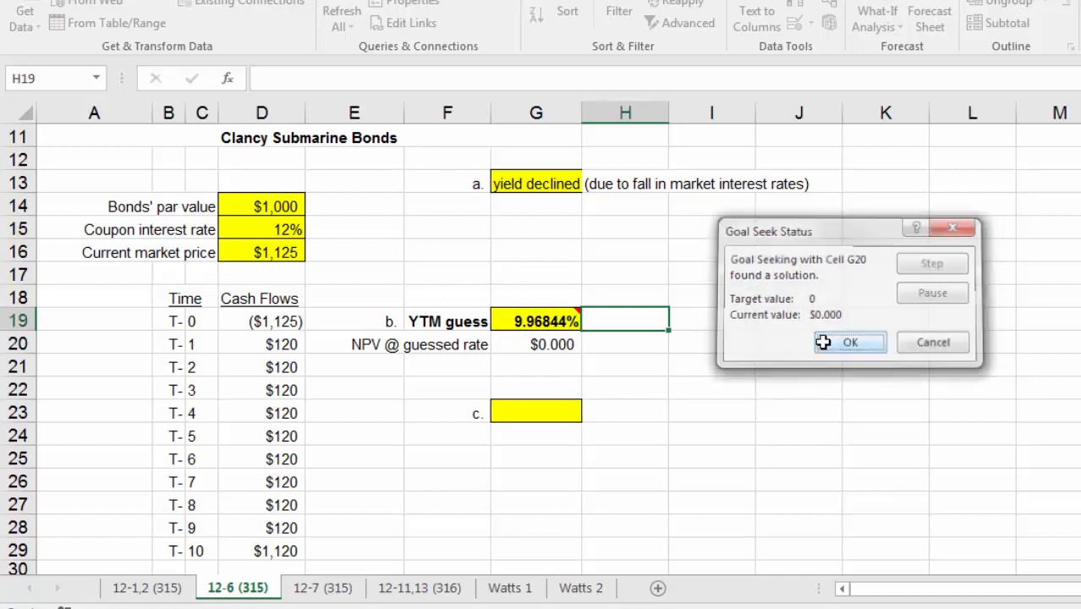
Step: Format the YTM guess in part b to show two decimal places
click(554, 326)
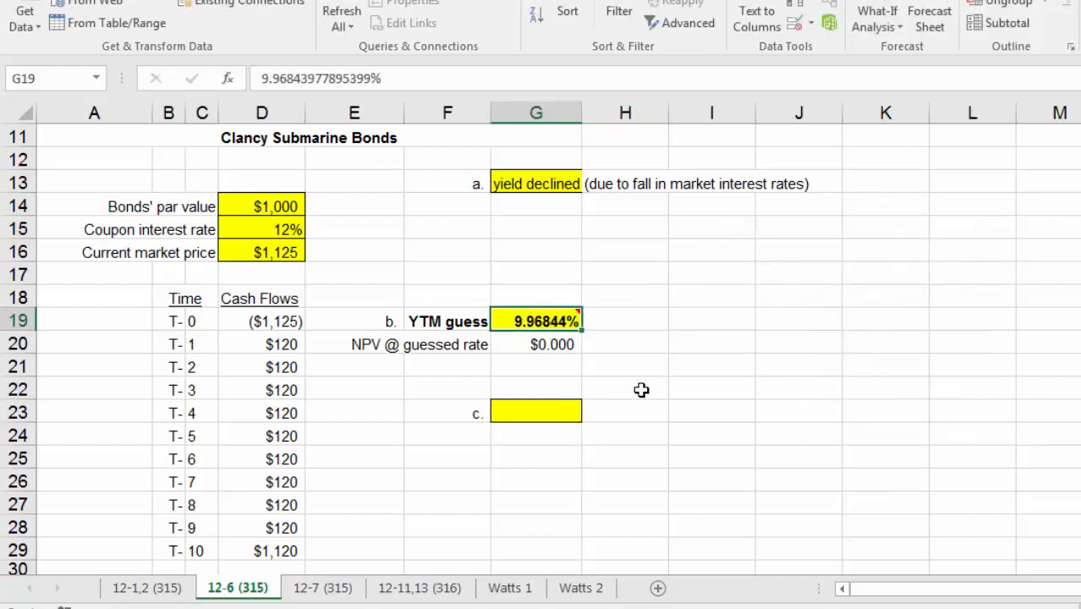
click(84, 0)
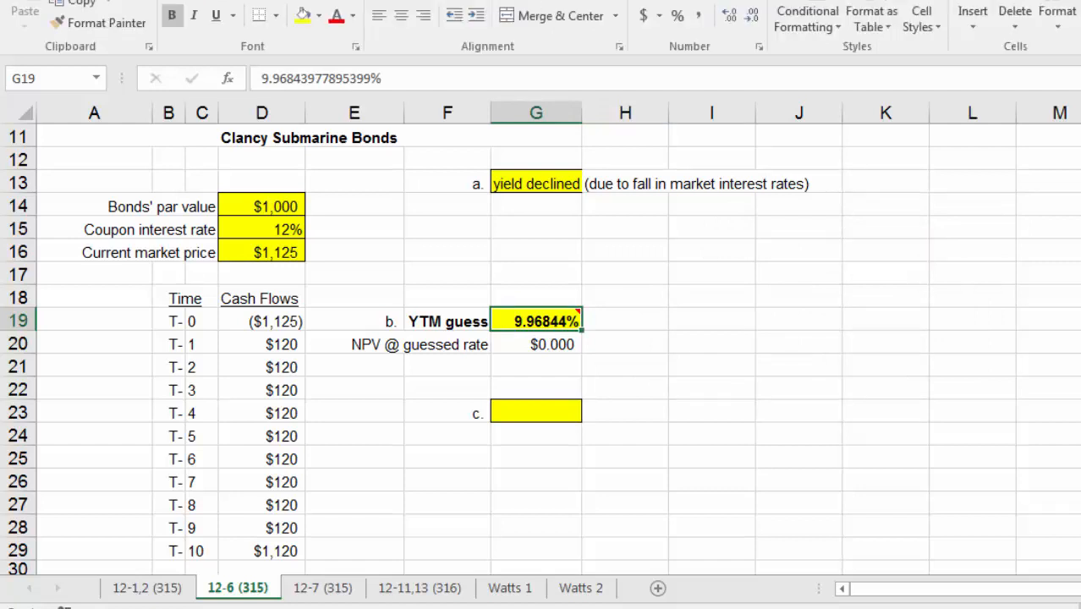
click(729, 17)
click(751, 20)
click(751, 21)
click(751, 21)
click(751, 21)
click(745, 307)
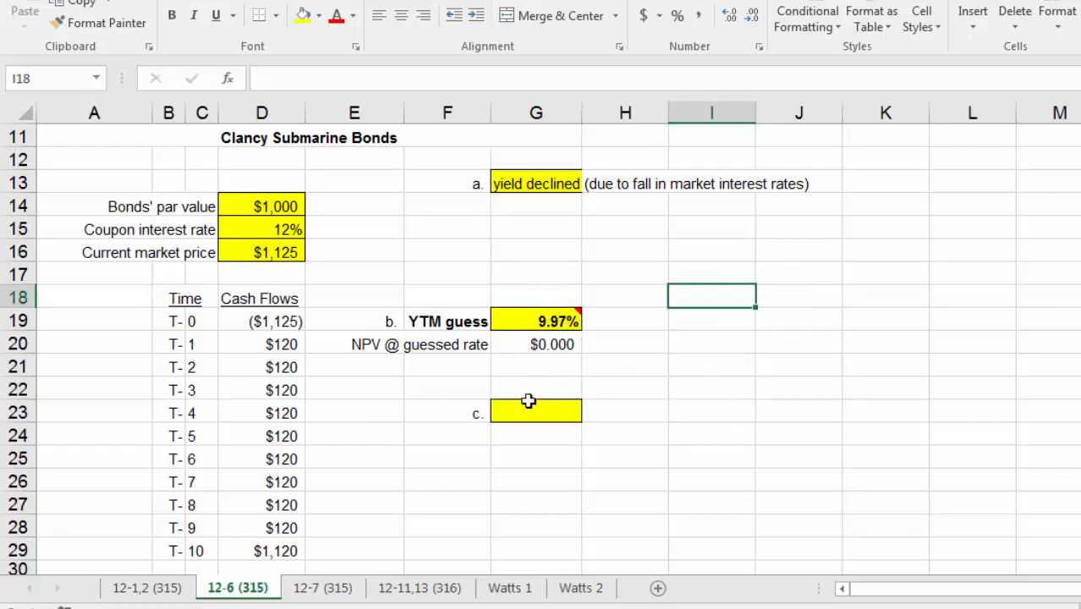
Step: Look at the YTM guess note on the 12-7 sheet and return to the 12-6 sheet
mouse_move(569, 311)
click(327, 590)
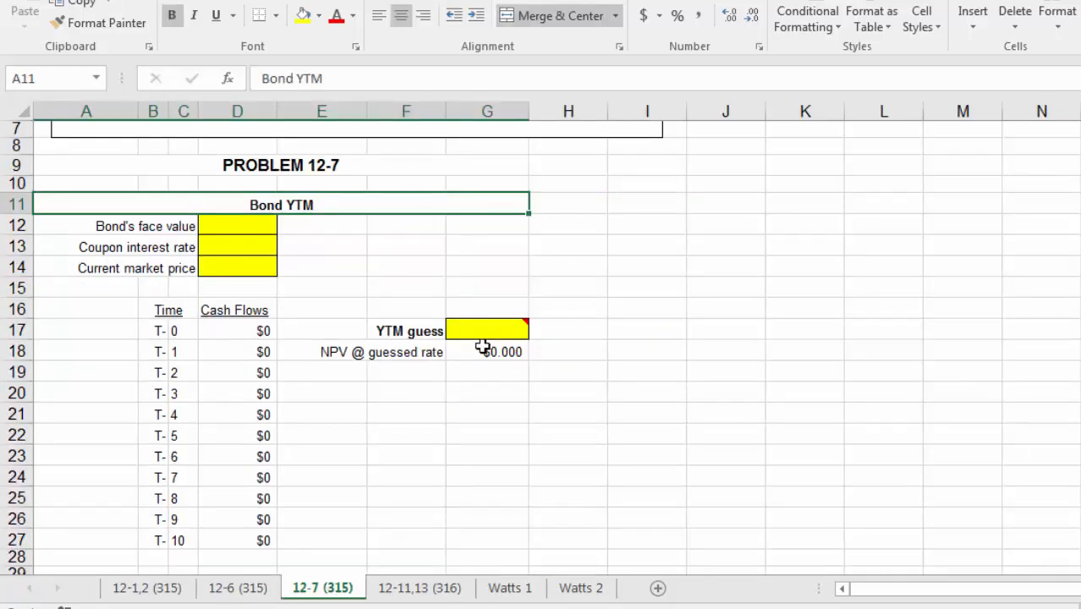
mouse_move(475, 326)
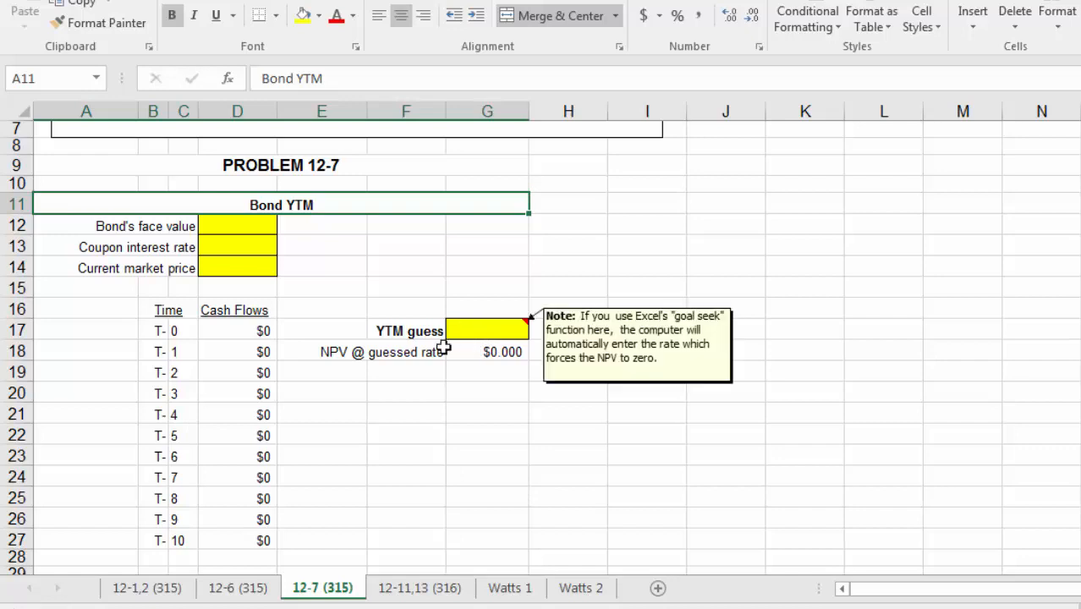
click(252, 593)
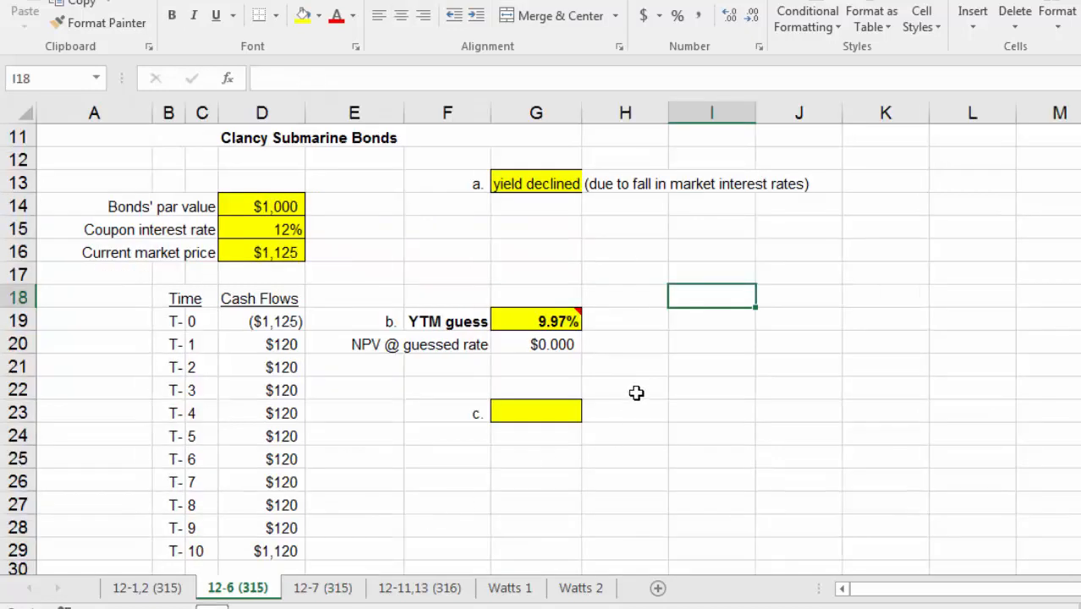
Step: Answer part c with 1000 in currency format, correcting the mistaken entry of 12
click(571, 406)
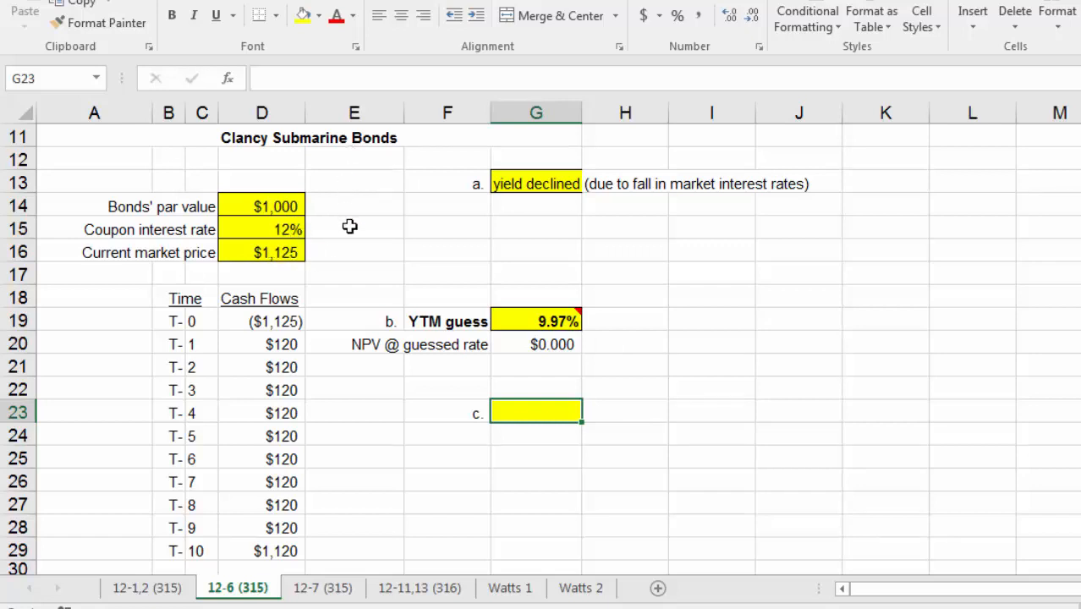
click(279, 250)
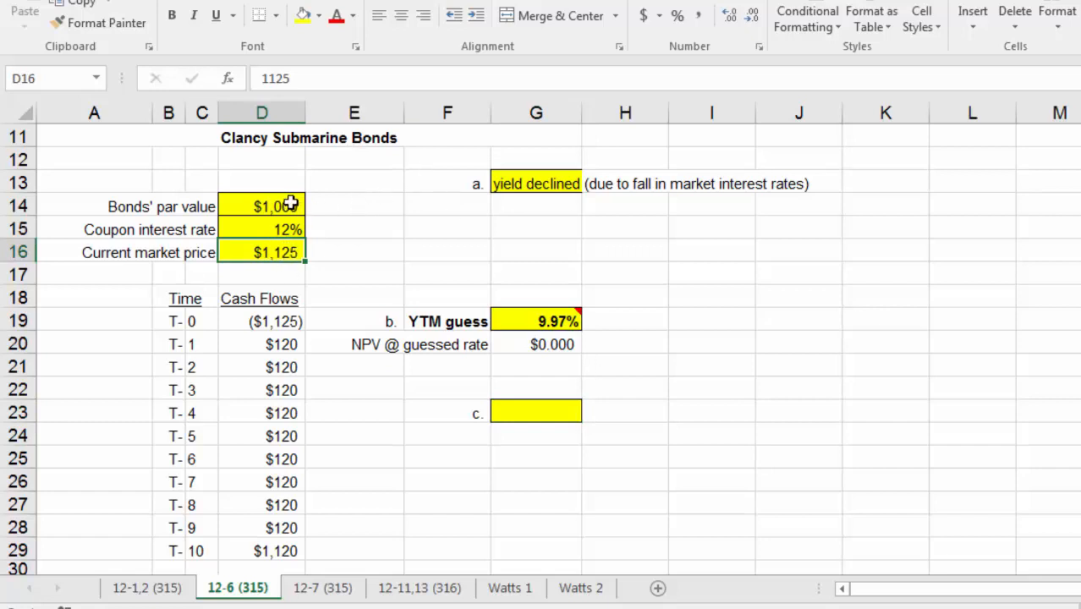
click(555, 413)
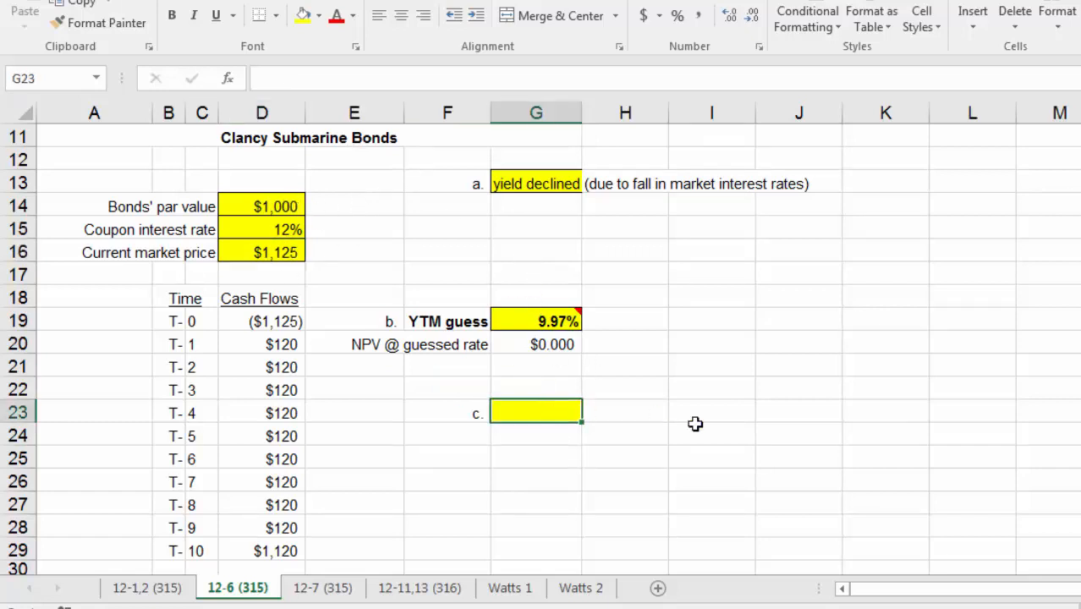
text(12)
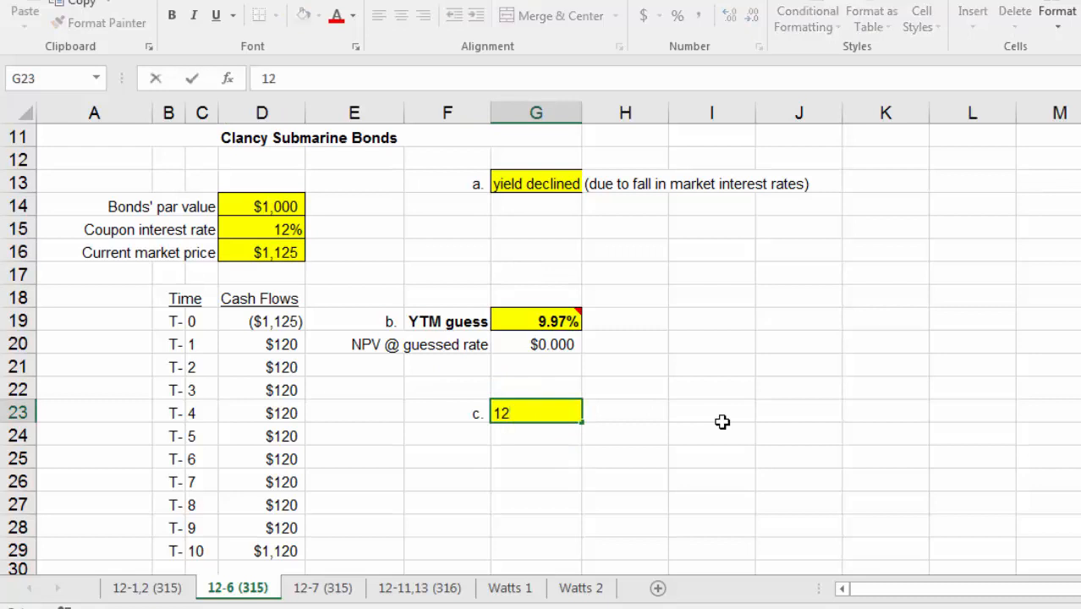
key(Return)
key(Up)
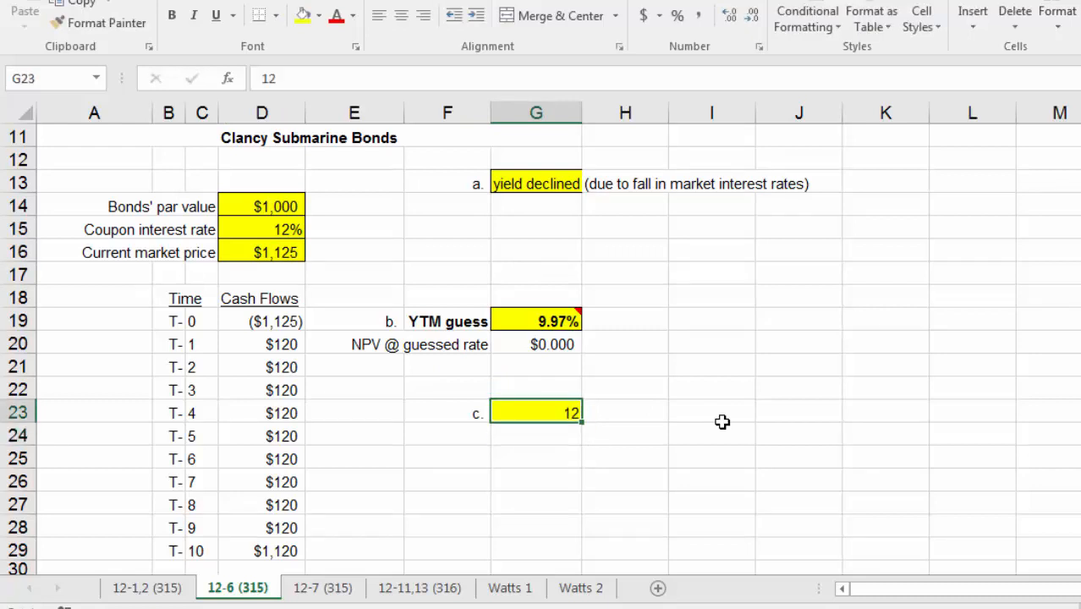
text(1000)
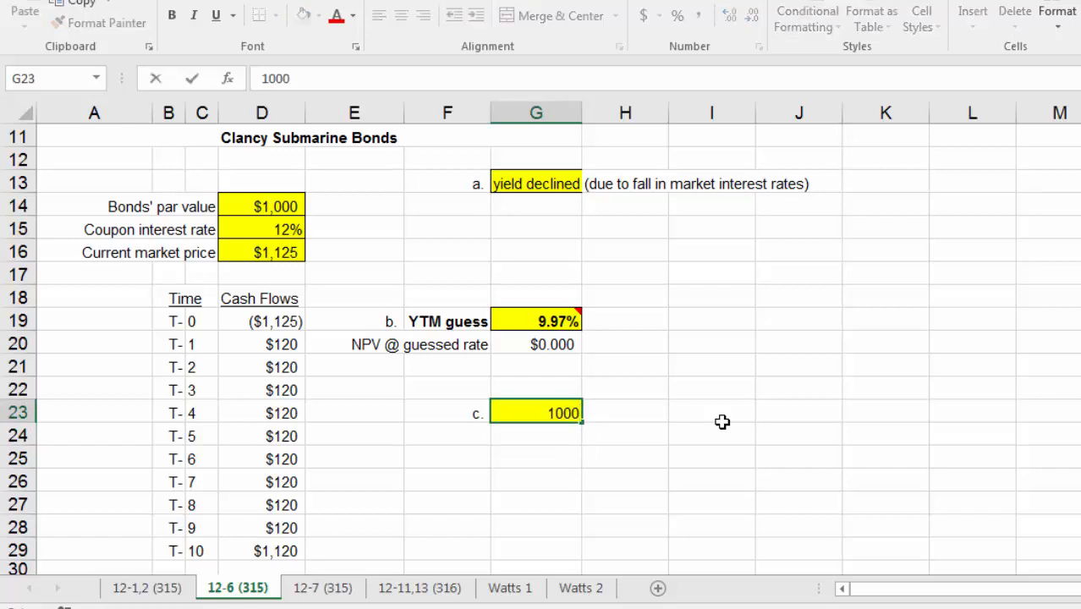
key(Return)
key(Up)
key(ctrl+shift+4)
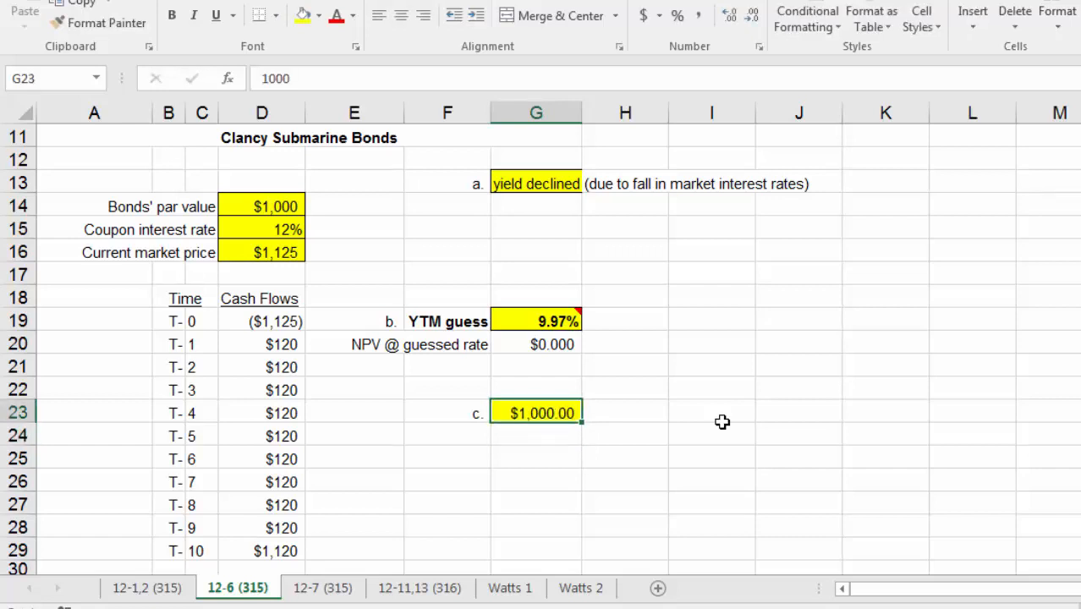
click(721, 421)
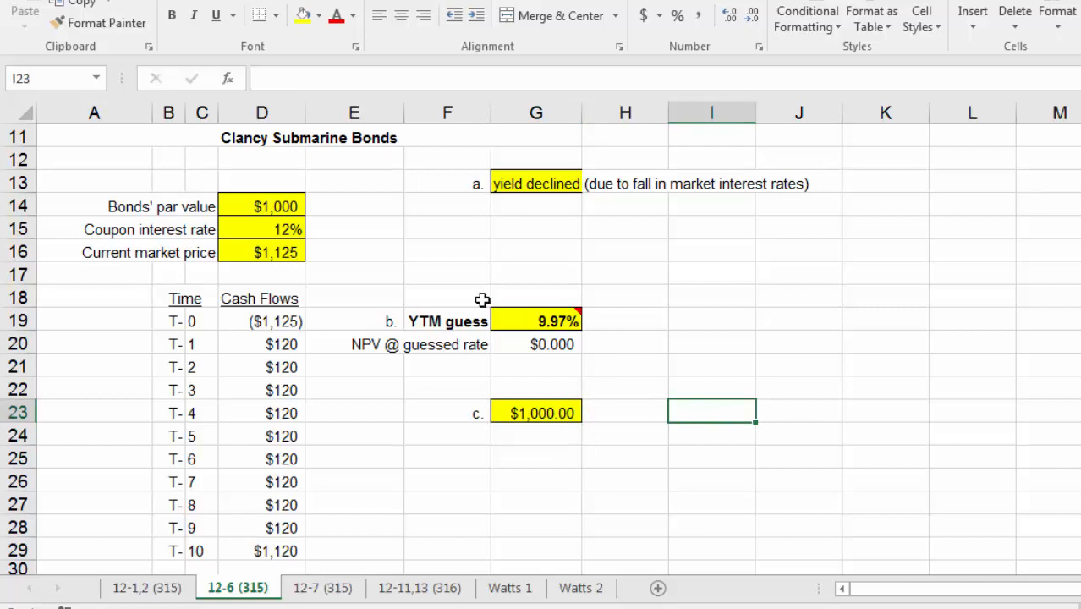
Step: Compare the part c answer with the bonds' coupon interest rate
click(285, 227)
click(560, 410)
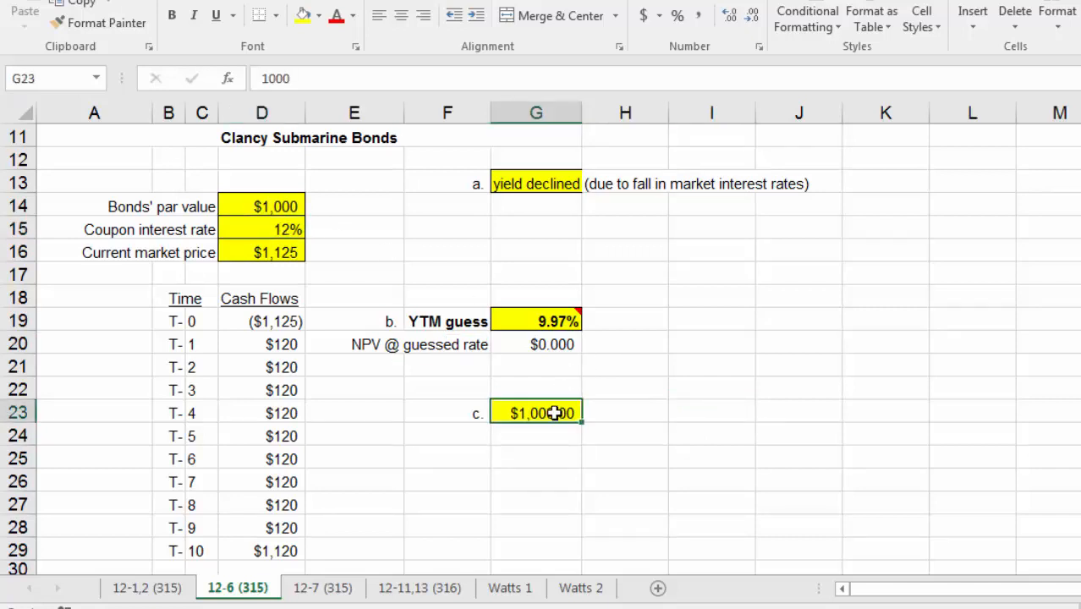
click(271, 229)
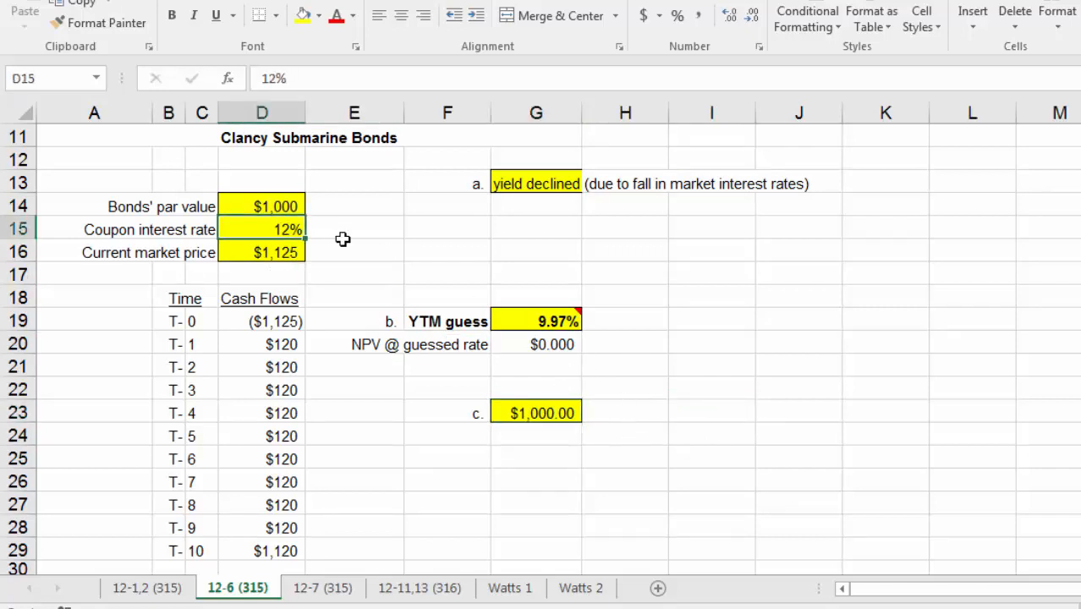
click(718, 345)
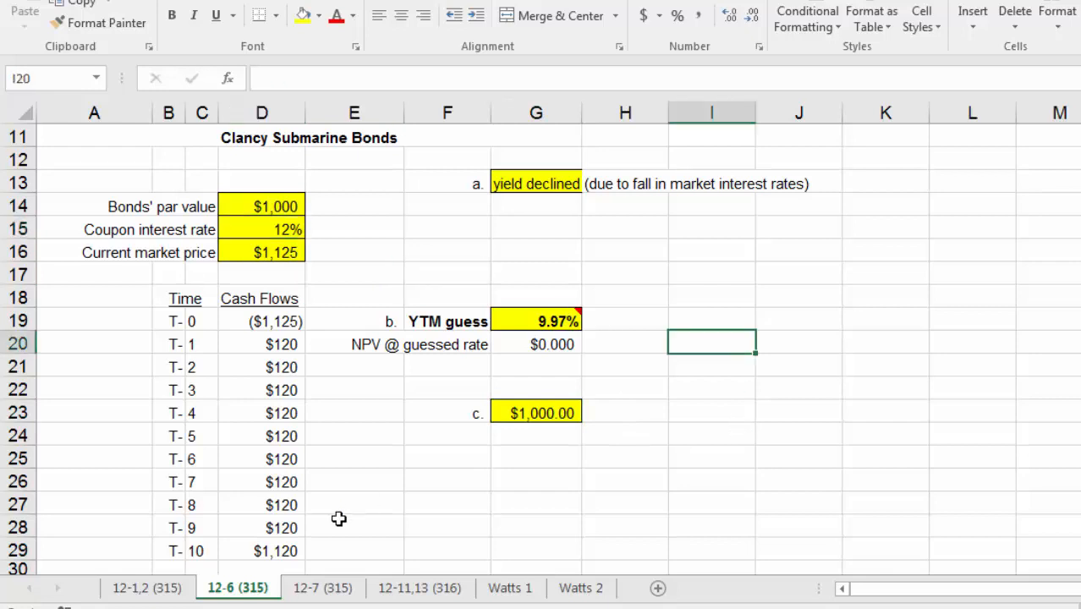
Step: Go to the 12-11,13 sheet and examine the Constant Dividend Growth Model formula
click(330, 589)
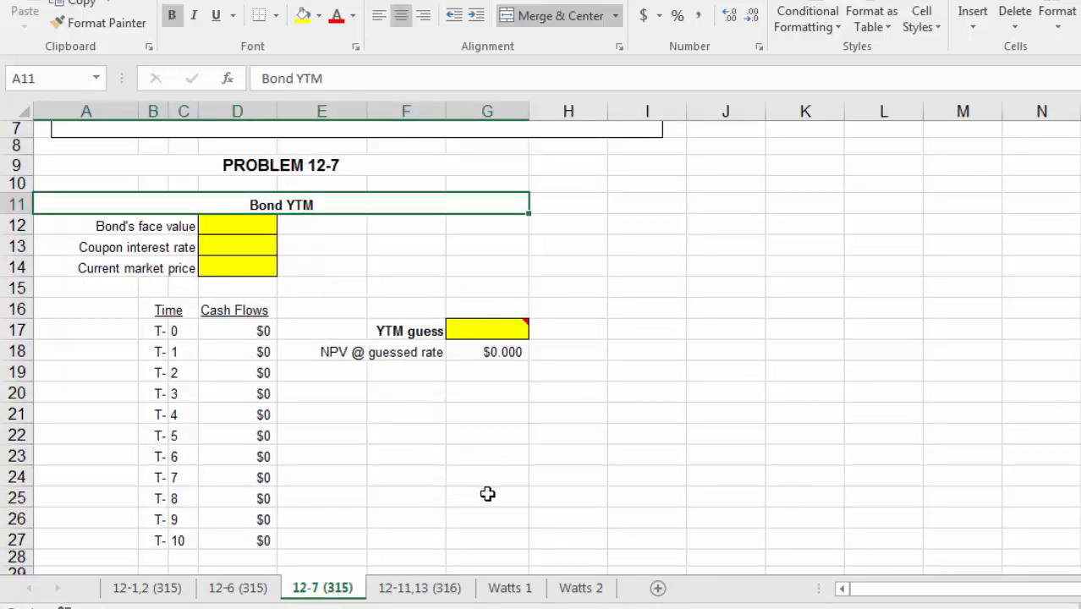
click(427, 585)
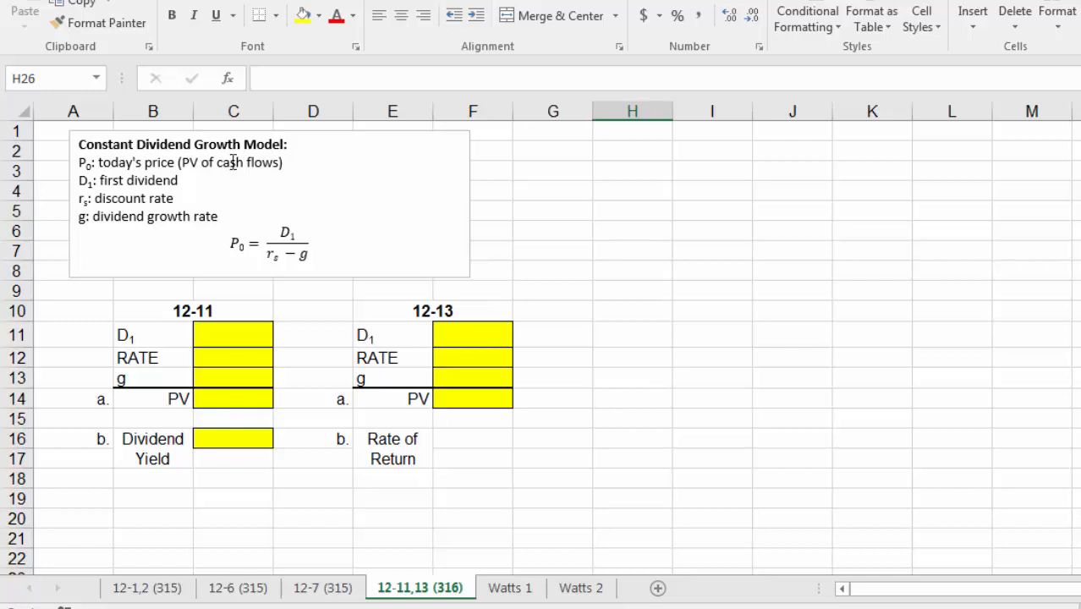
click(235, 250)
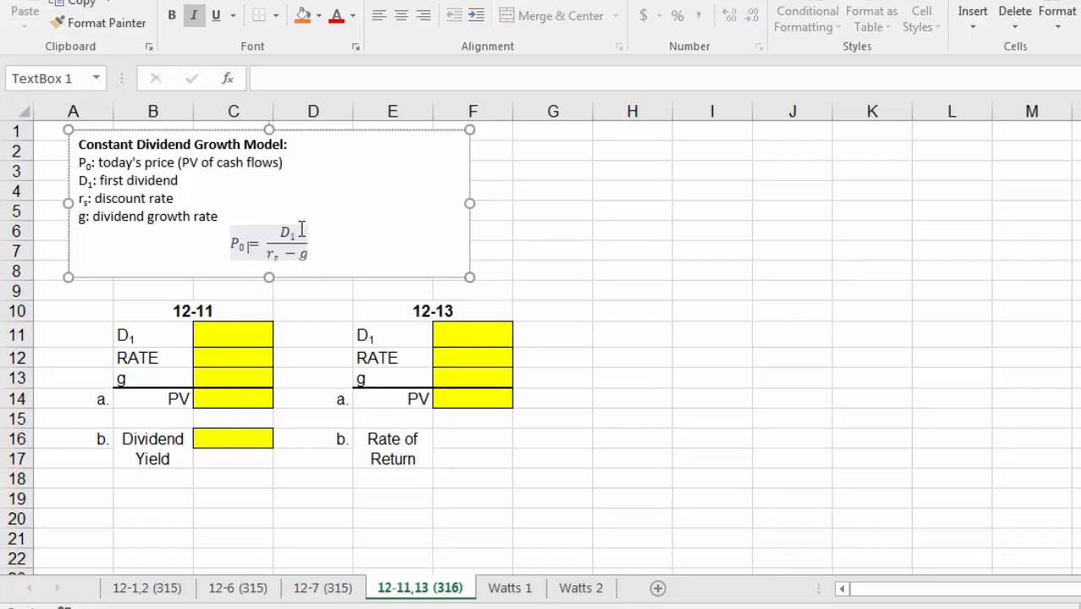
click(301, 231)
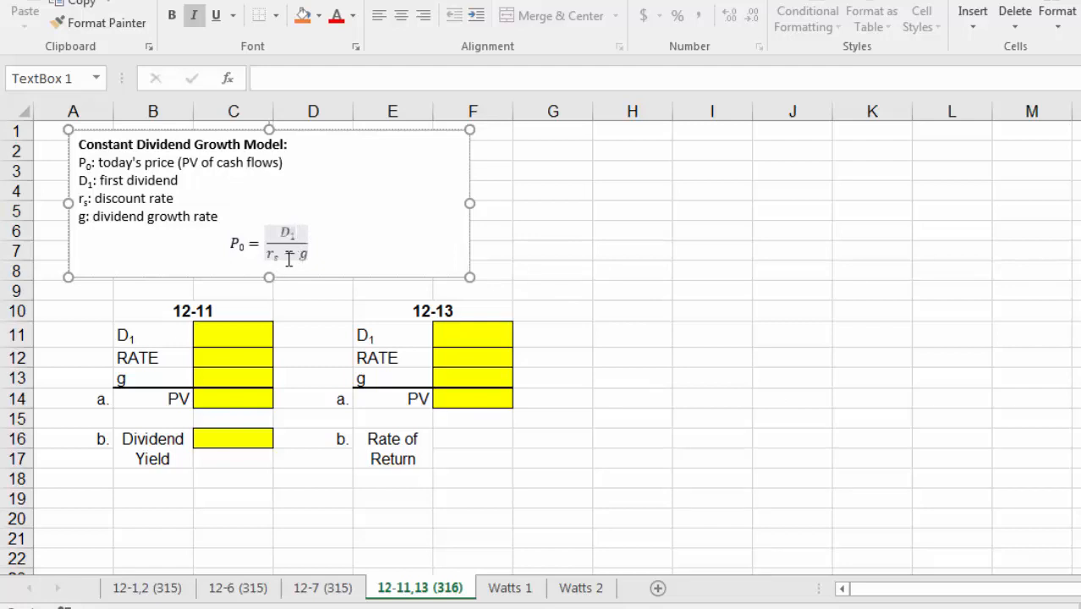
click(330, 335)
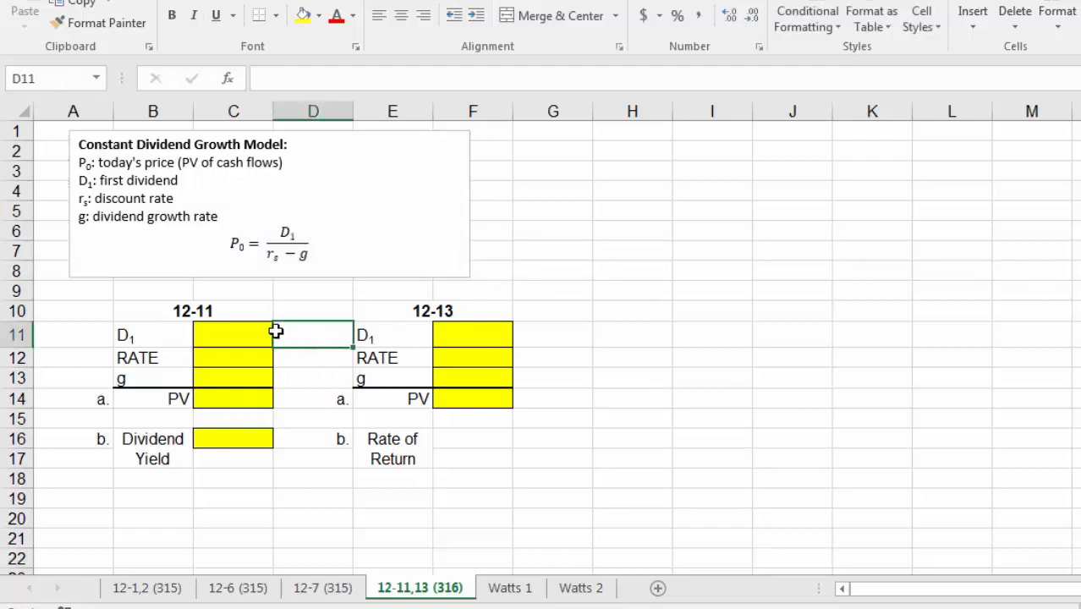
Step: Enter 4 as the first dividend D1 for problem 12-11 and format it as currency
click(253, 334)
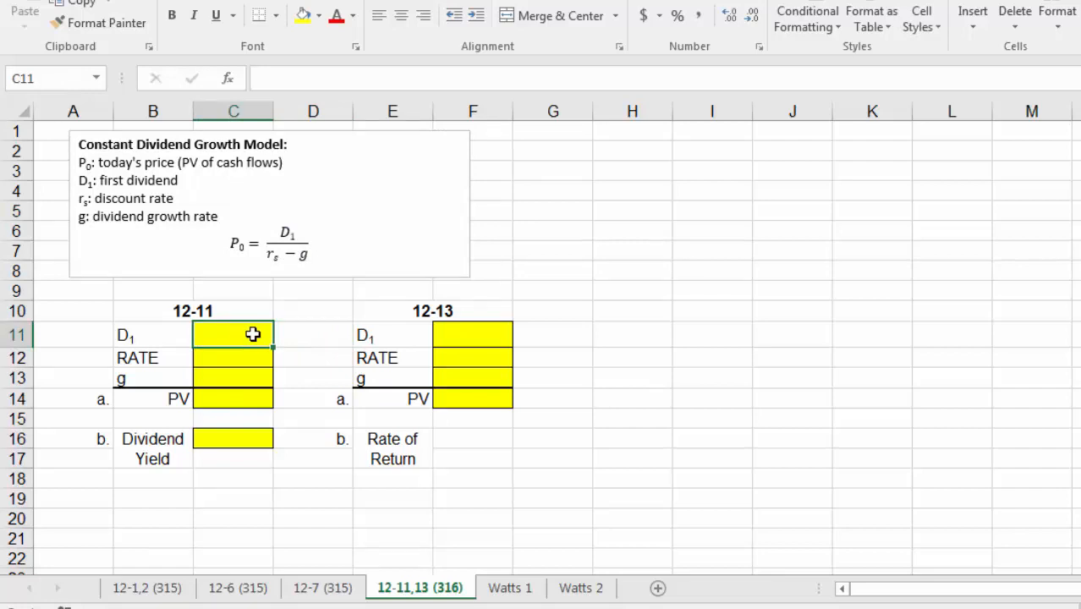
text(4)
key(Return)
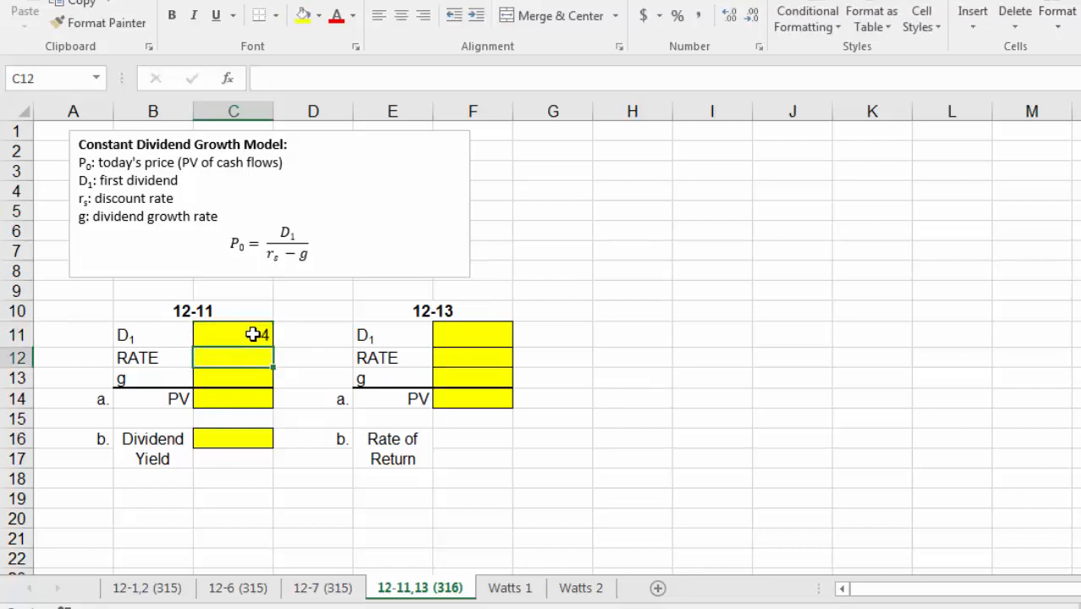
click(253, 334)
key(ctrl+shift+4)
key(Return)
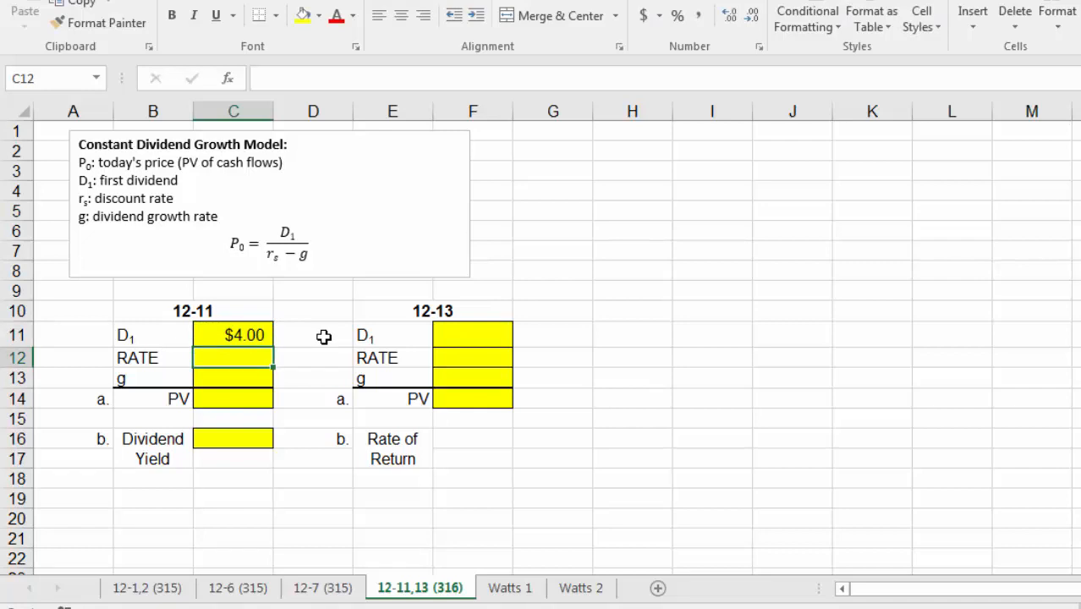
Step: Enter .16 as the rate and .01 as the growth rate g for problem 12-11, both in percentage format
text(.16)
key(ctrl+Return)
key(ctrl+shift+5)
key(Down)
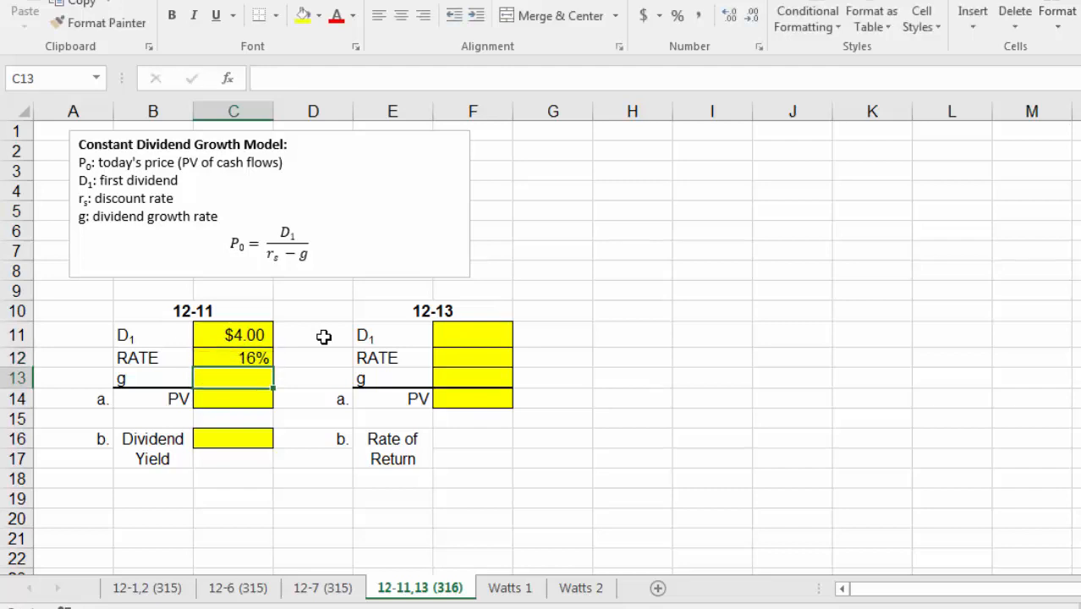
text(.01)
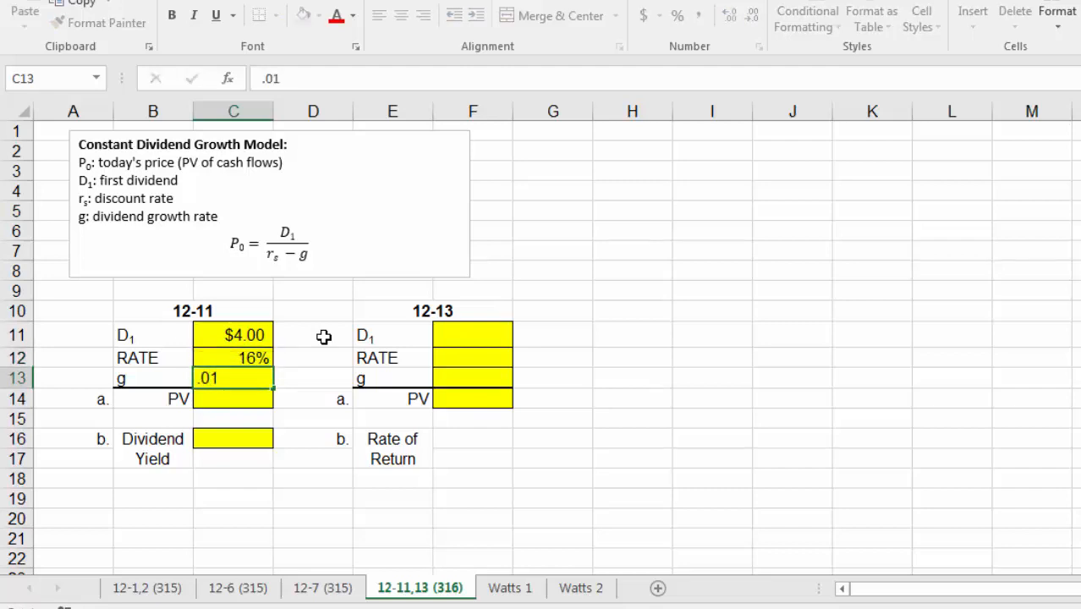
key(ctrl+Return)
key(ctrl+shift+5)
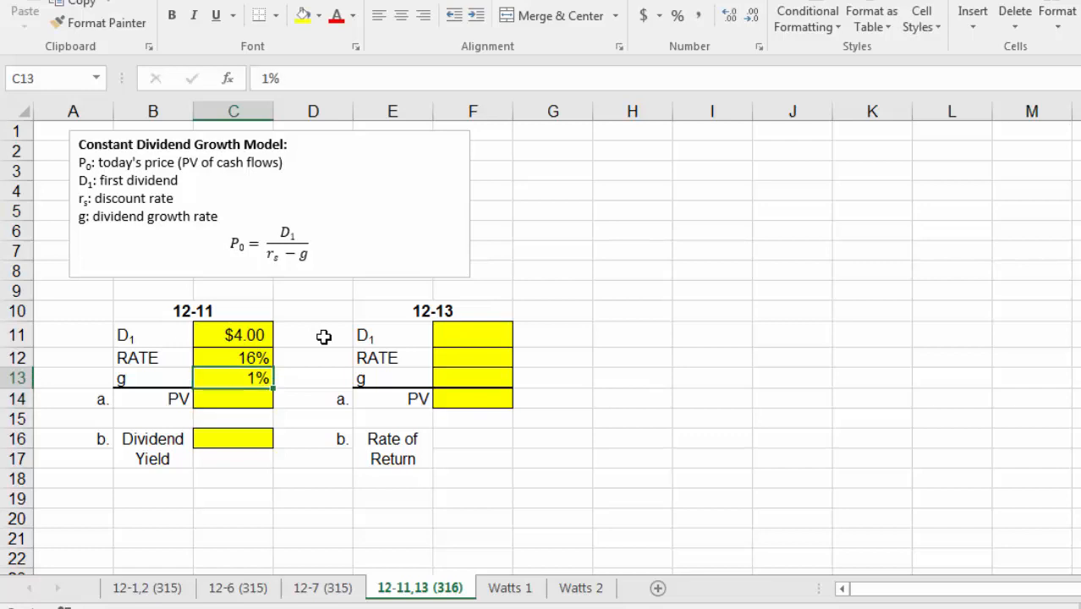
Step: Calculate the 12-11 present value in C14 with =C11/(C12-C13) and format it as currency
key(Down)
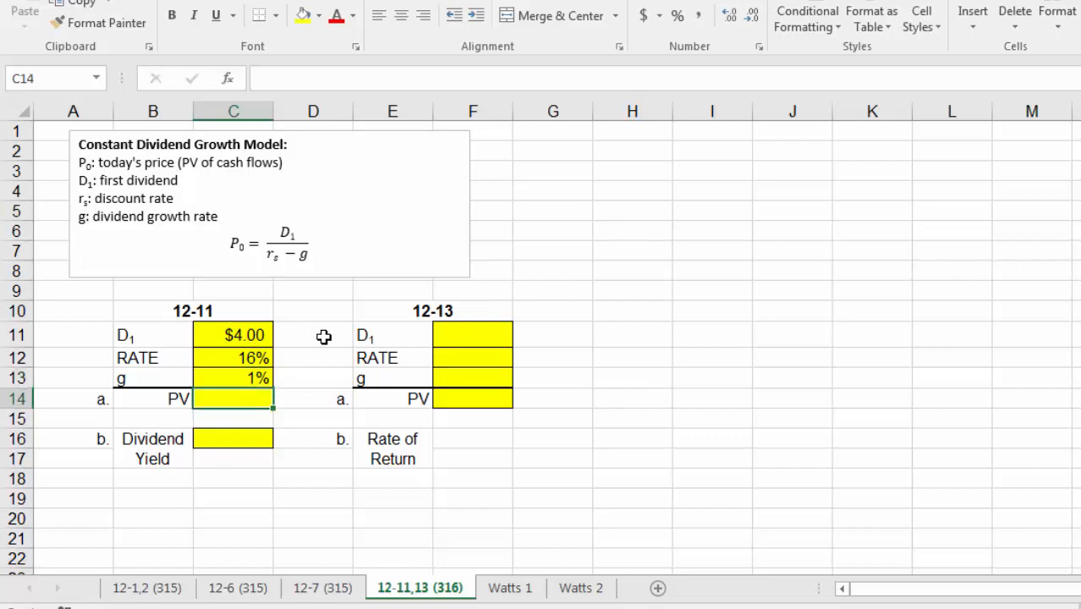
text(=)
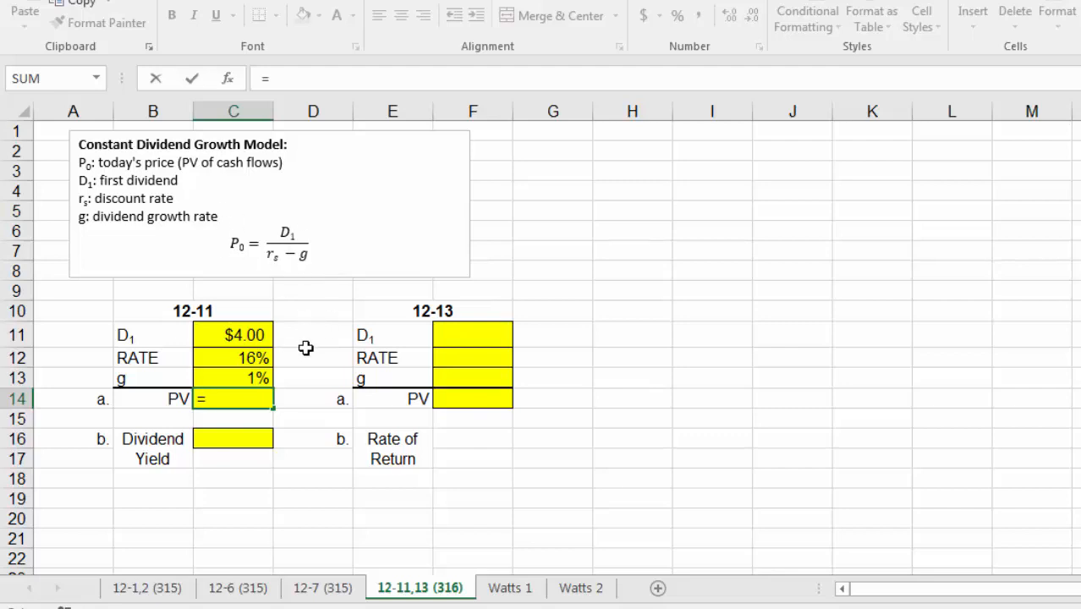
click(254, 333)
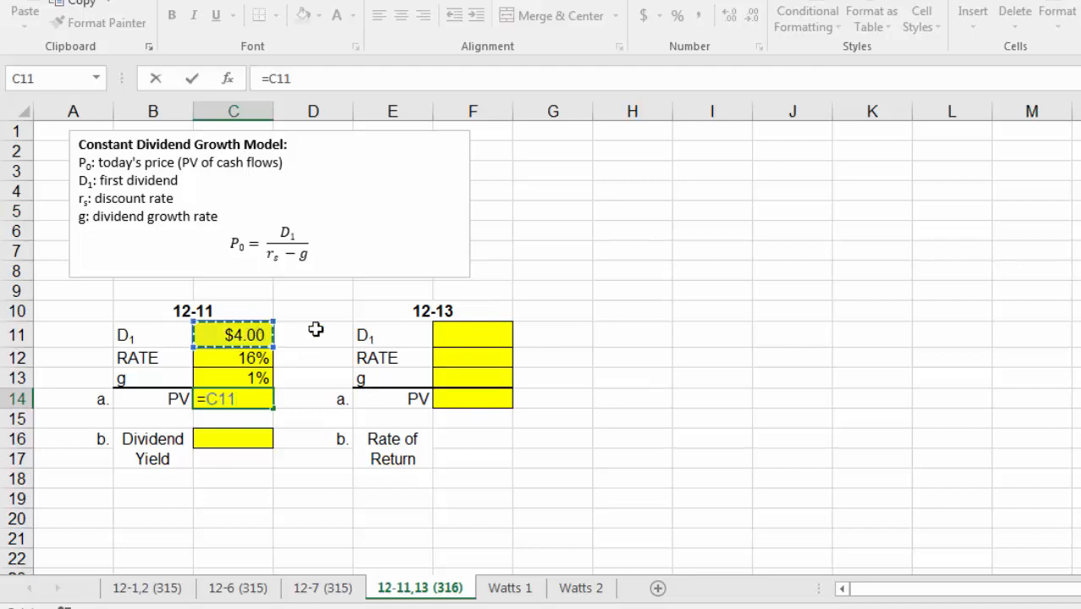
text(/()
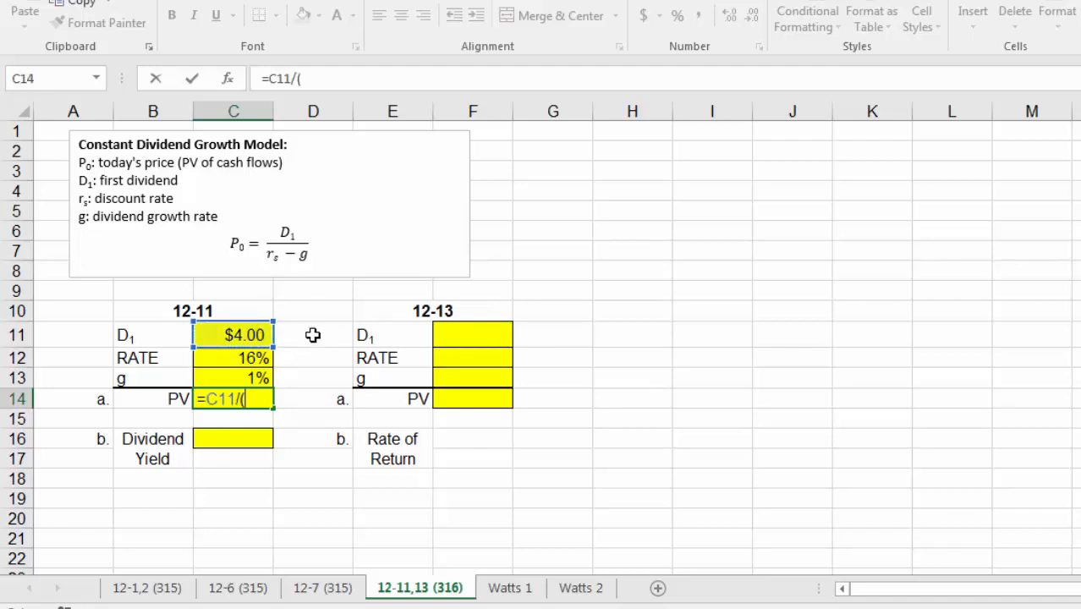
click(254, 357)
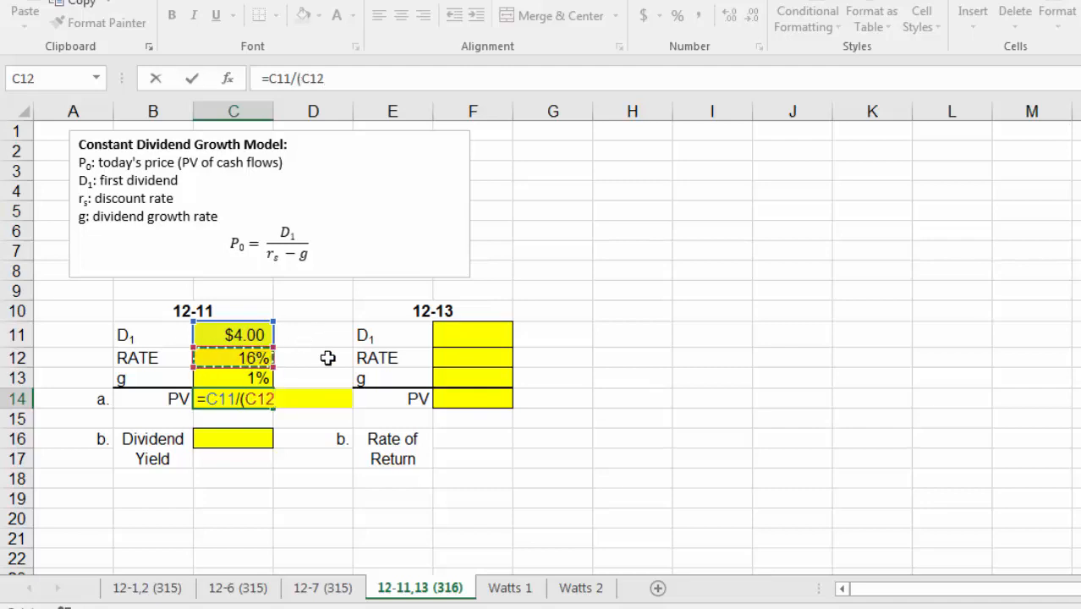
text(-)
click(253, 378)
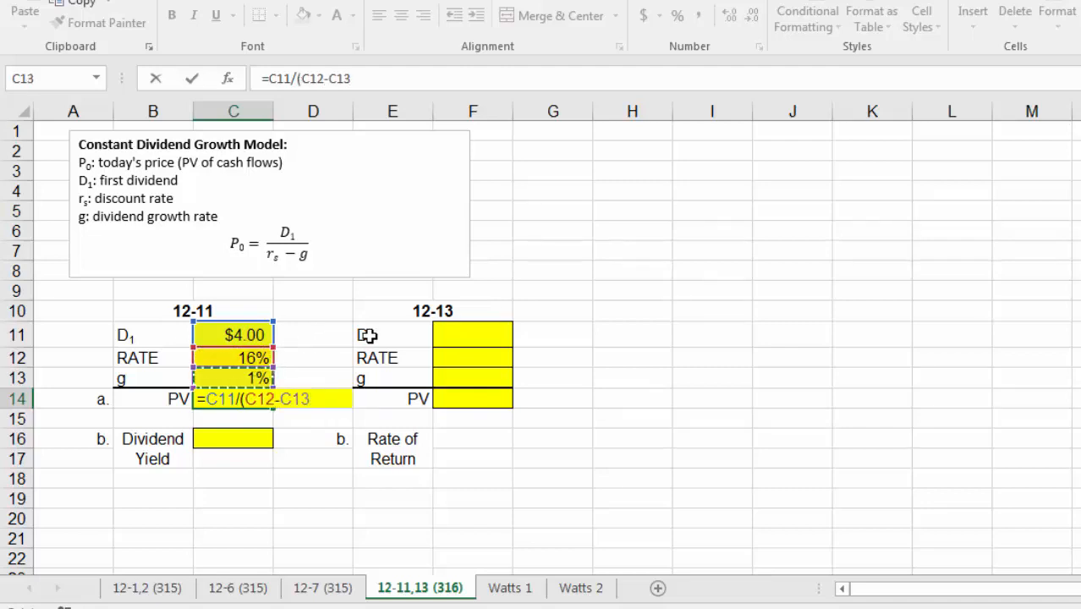
text())
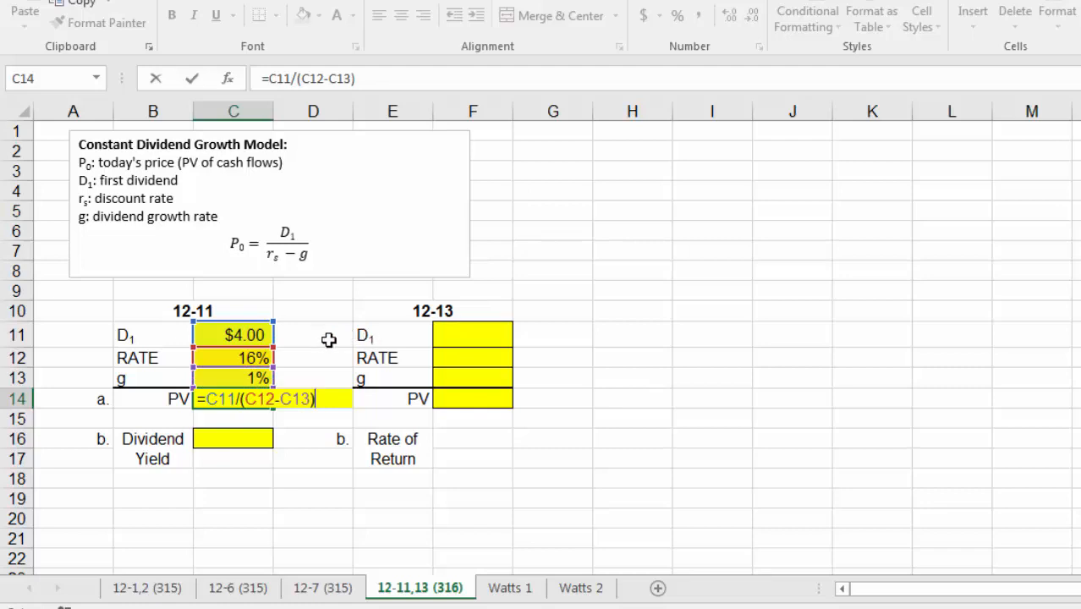
key(Return)
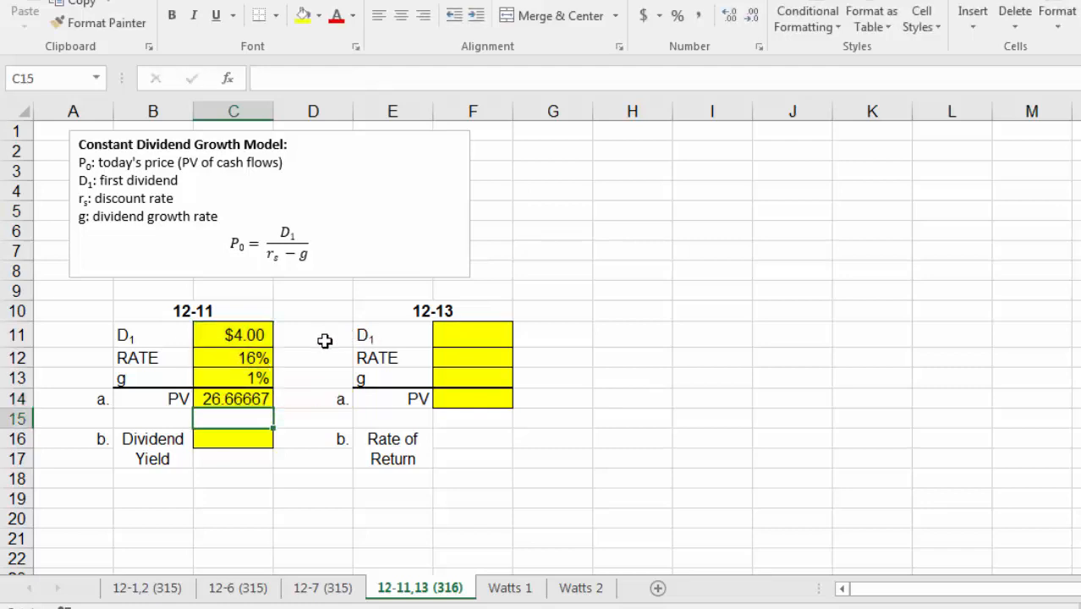
click(243, 398)
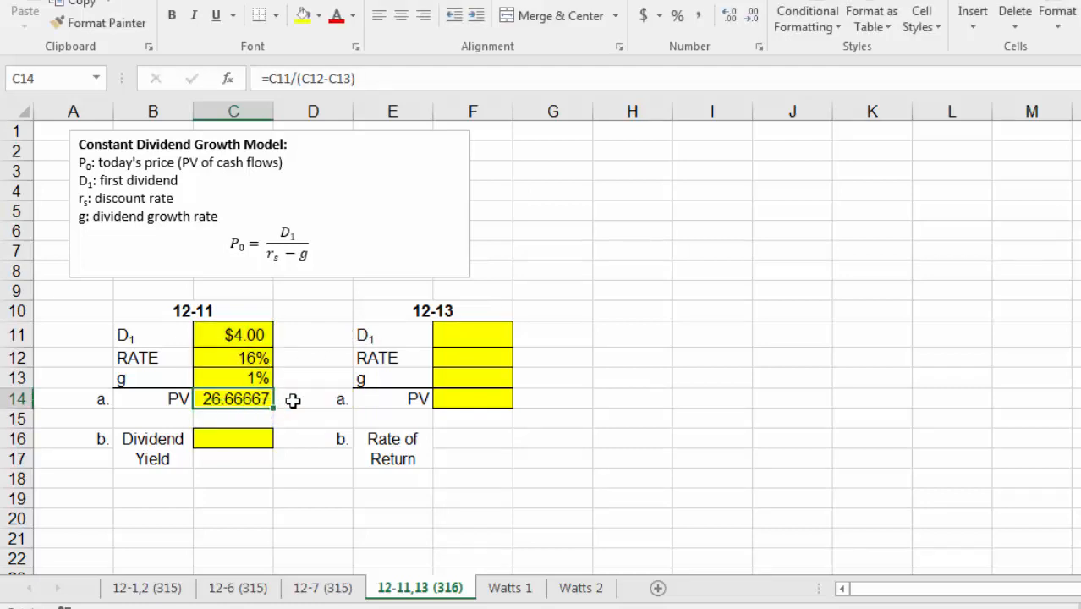
key(ctrl+shift+4)
click(290, 396)
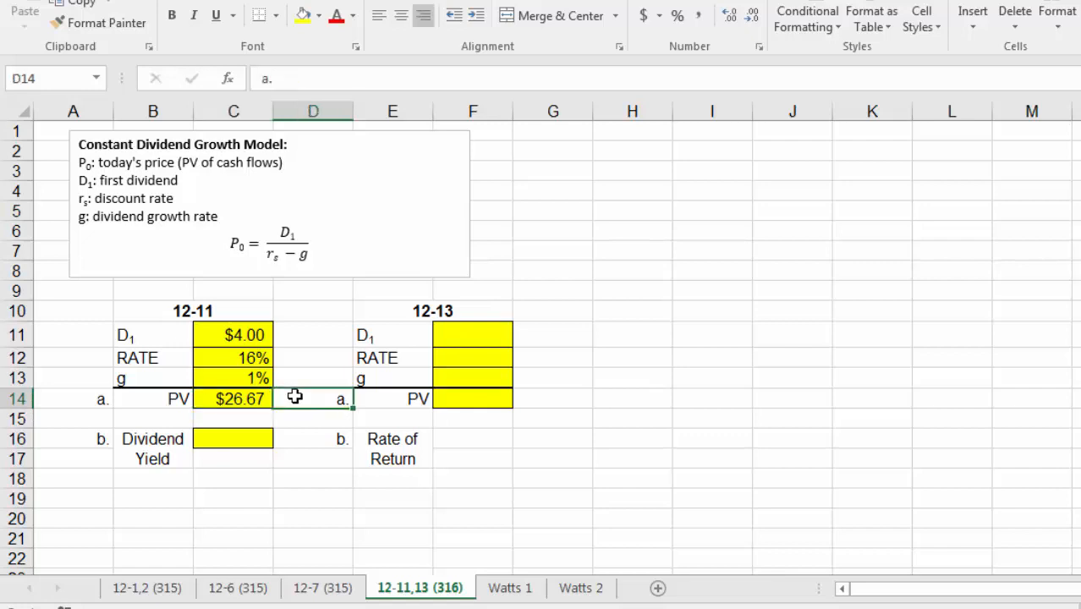
Step: Calculate the 12-11 dividend yield in C16 with =C11/C14 and format it as a percentage
click(254, 436)
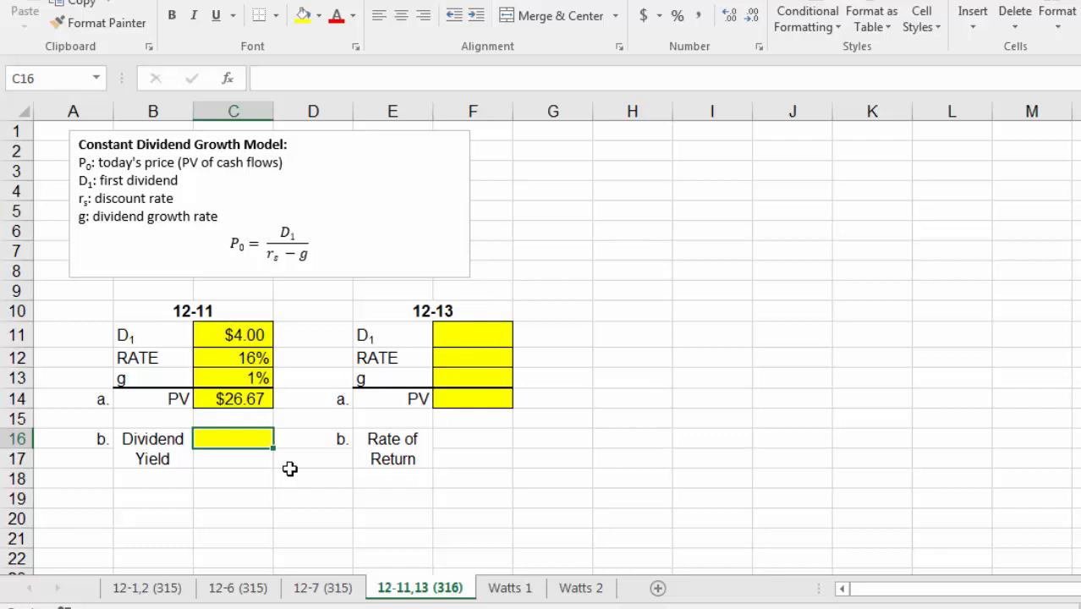
text(=)
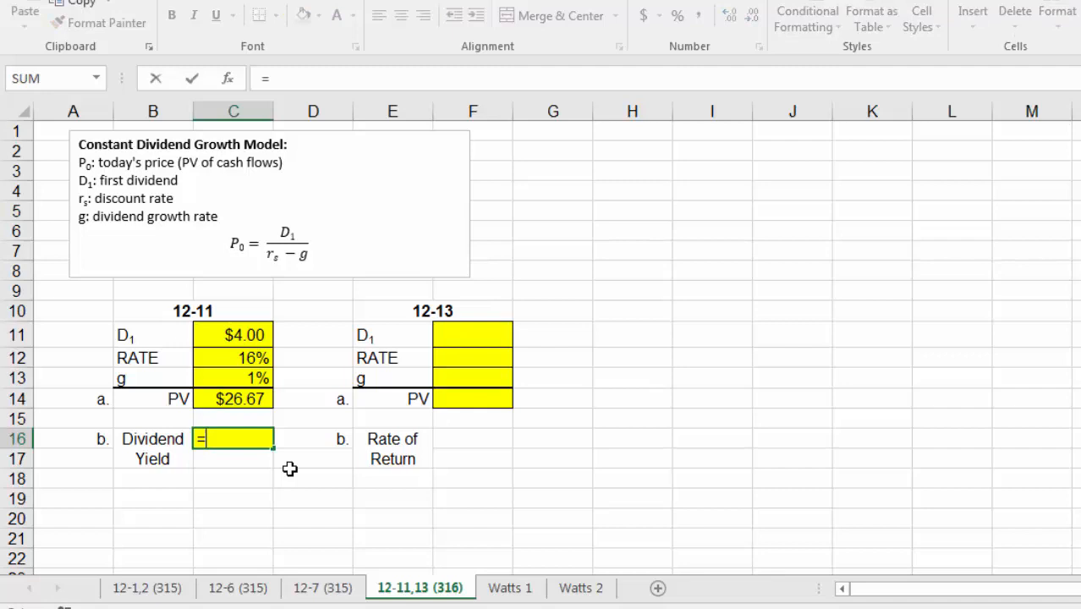
click(251, 336)
text(/)
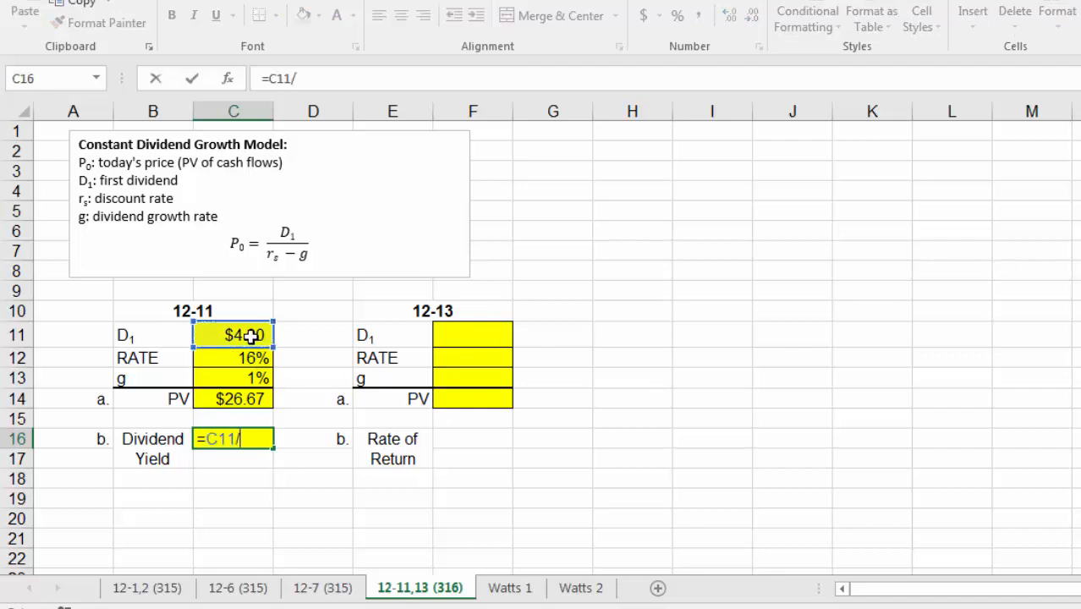
click(245, 398)
key(Return)
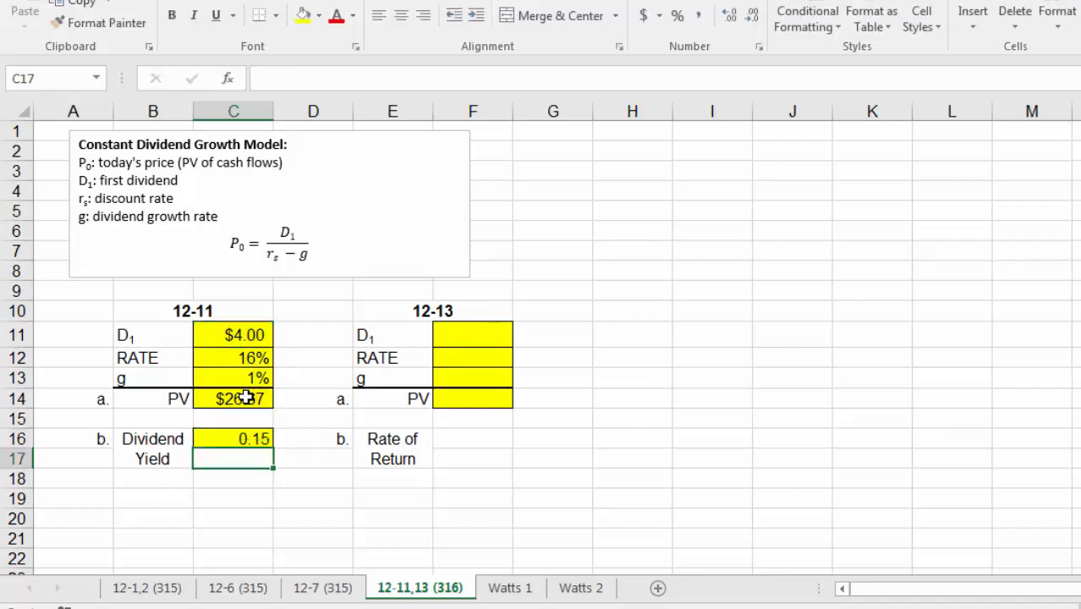
click(248, 437)
key(ctrl+shift+5)
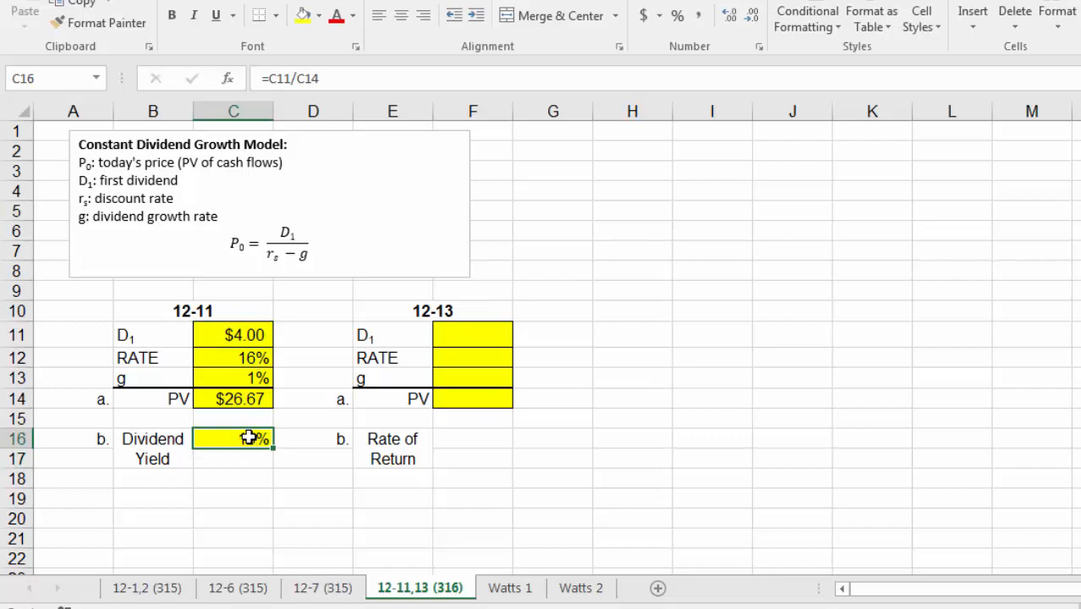
click(284, 458)
click(255, 481)
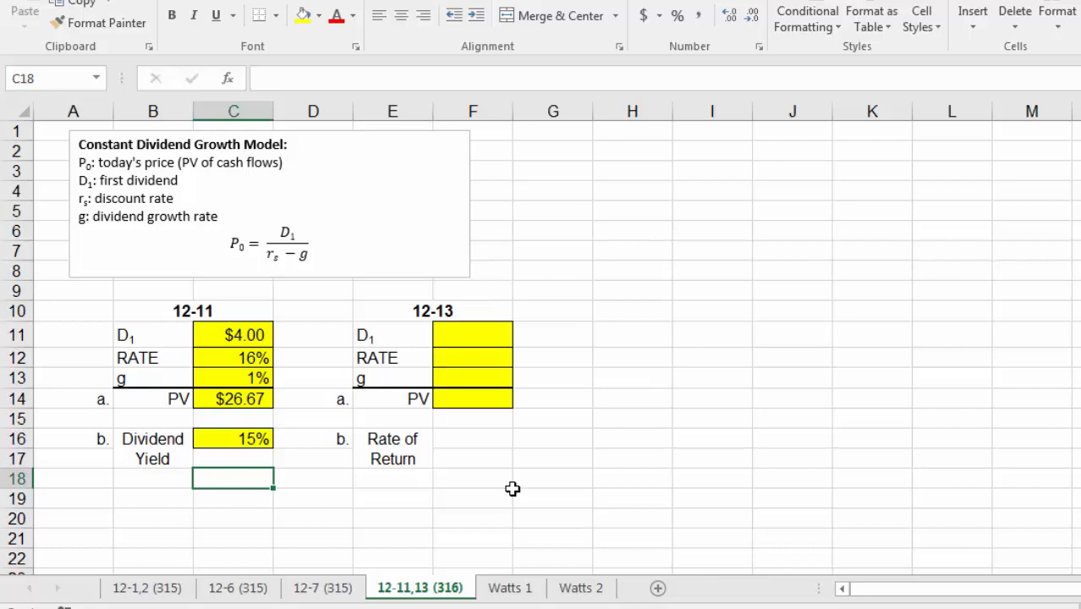
Step: Format the 12-13 rate of return answer cells F16:F17 with yellow fill and all borders, merged and centered
drag(480, 331, 472, 405)
drag(457, 449, 454, 456)
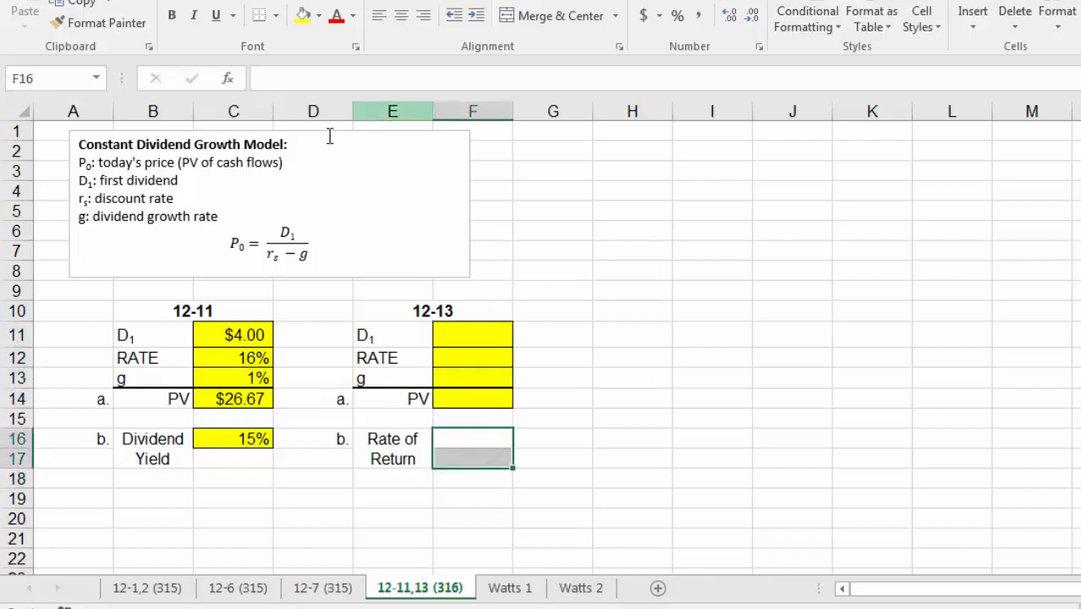
click(302, 15)
click(275, 16)
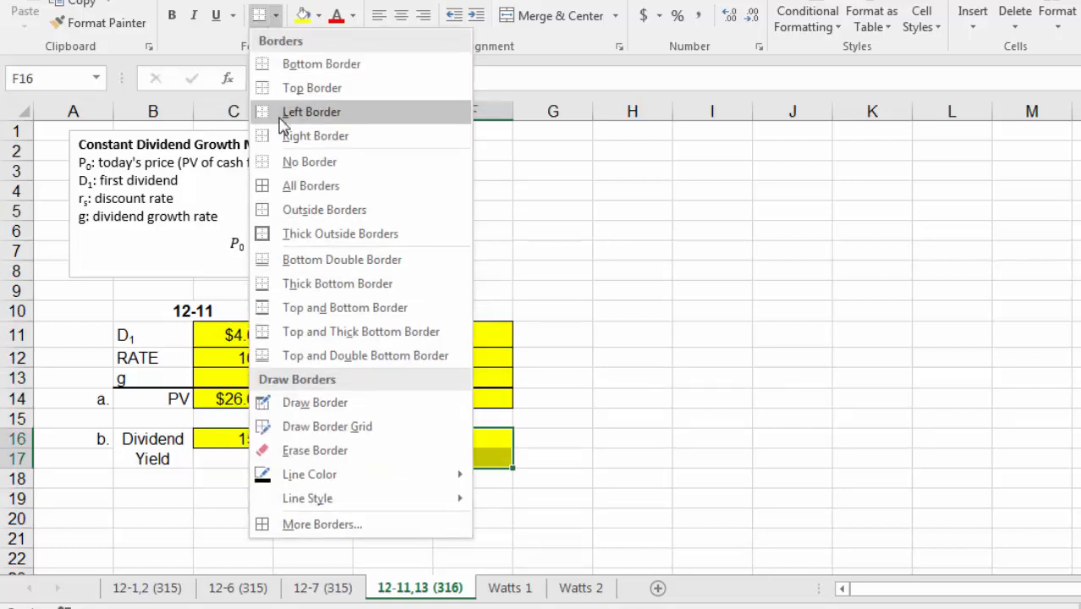
click(288, 186)
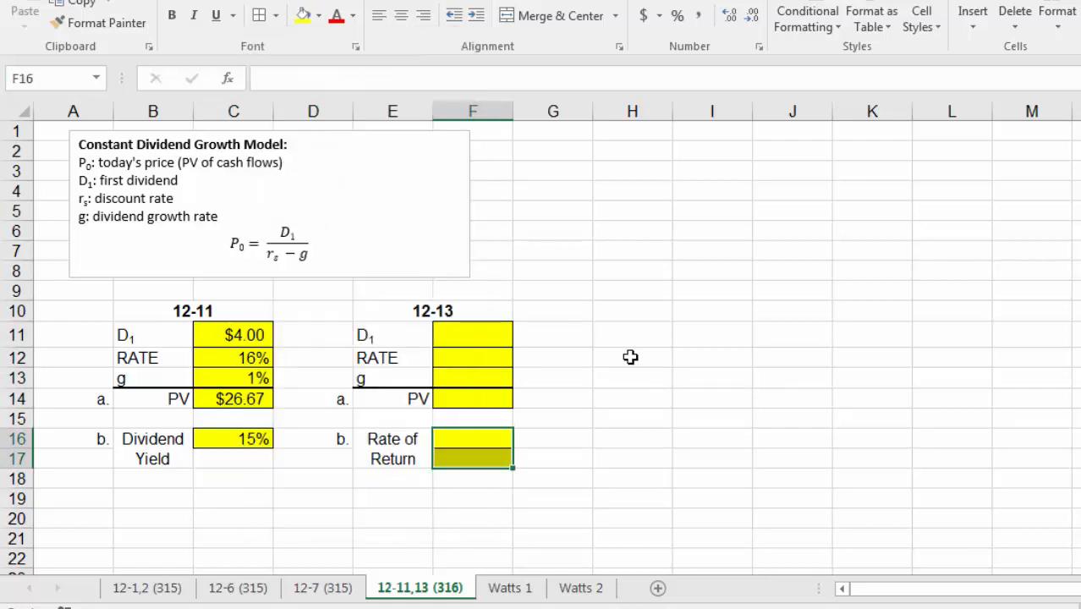
click(552, 16)
click(664, 399)
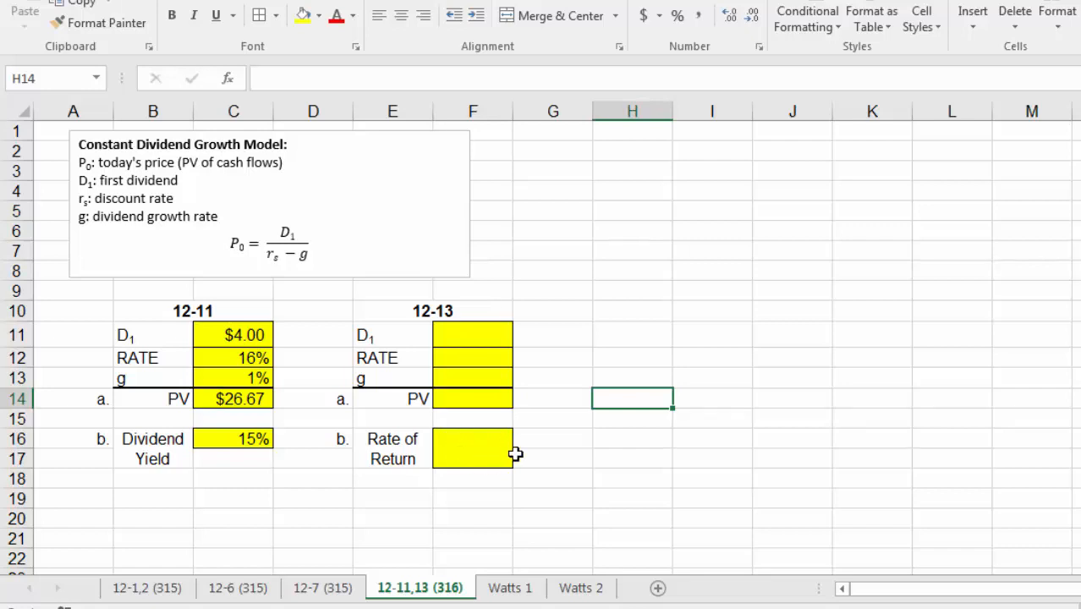
click(540, 436)
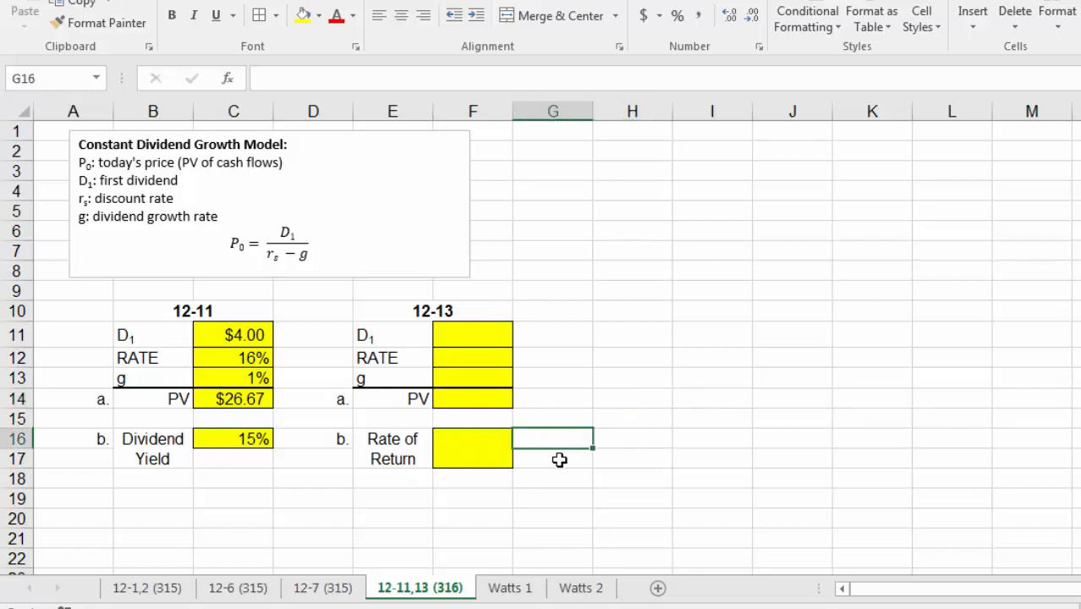
Step: Go to the Watts 1 sheet and read the rental property problem's parts a to c and their answer tables
click(509, 587)
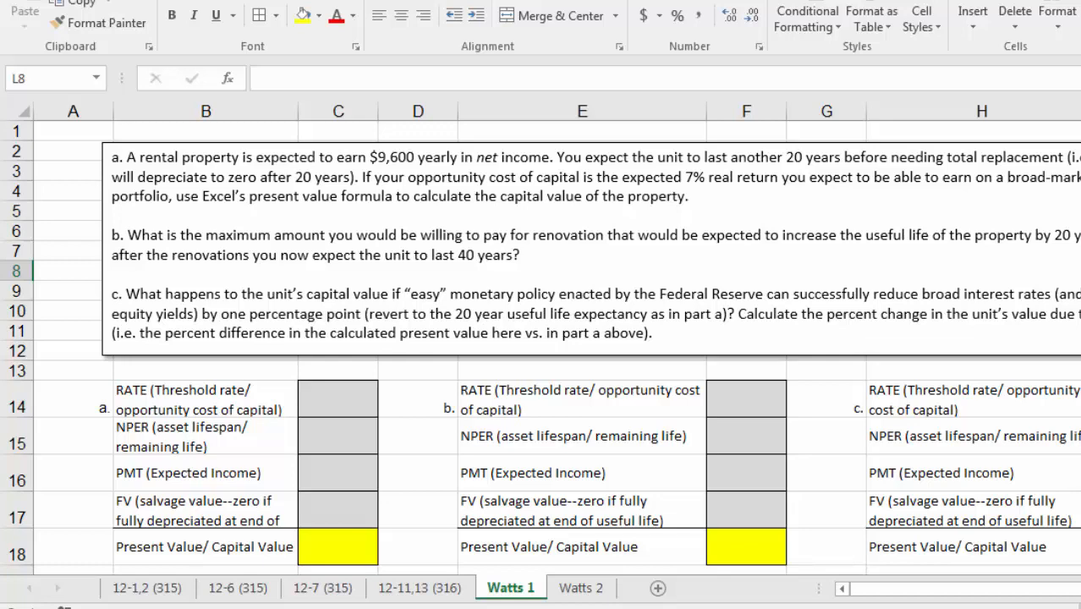
scroll(557, 347, down, 1)
scroll(556, 347, up, 1)
click(1080, 191)
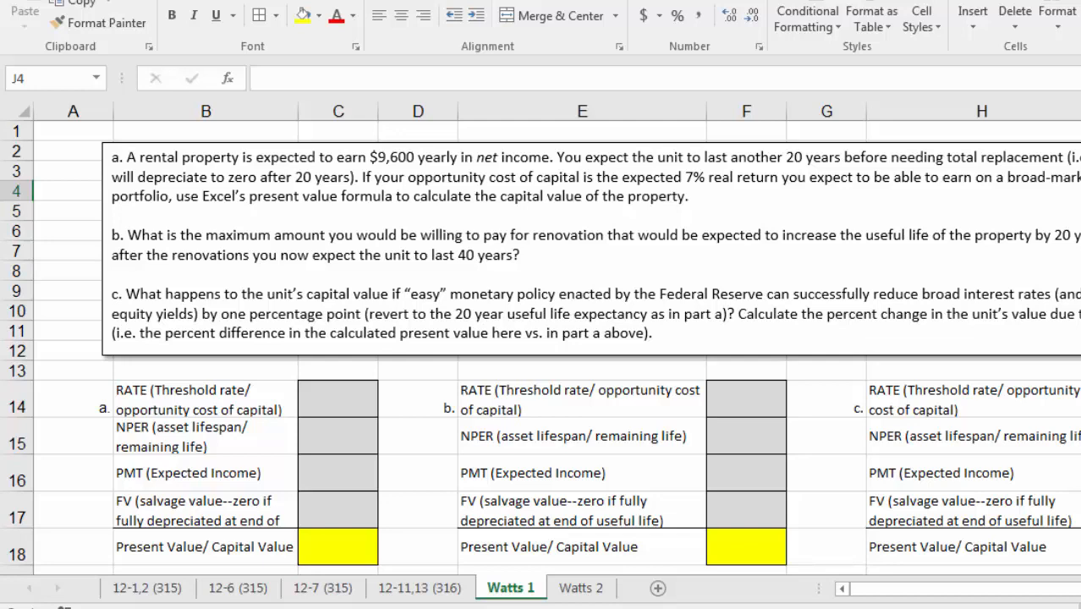
click(105, 159)
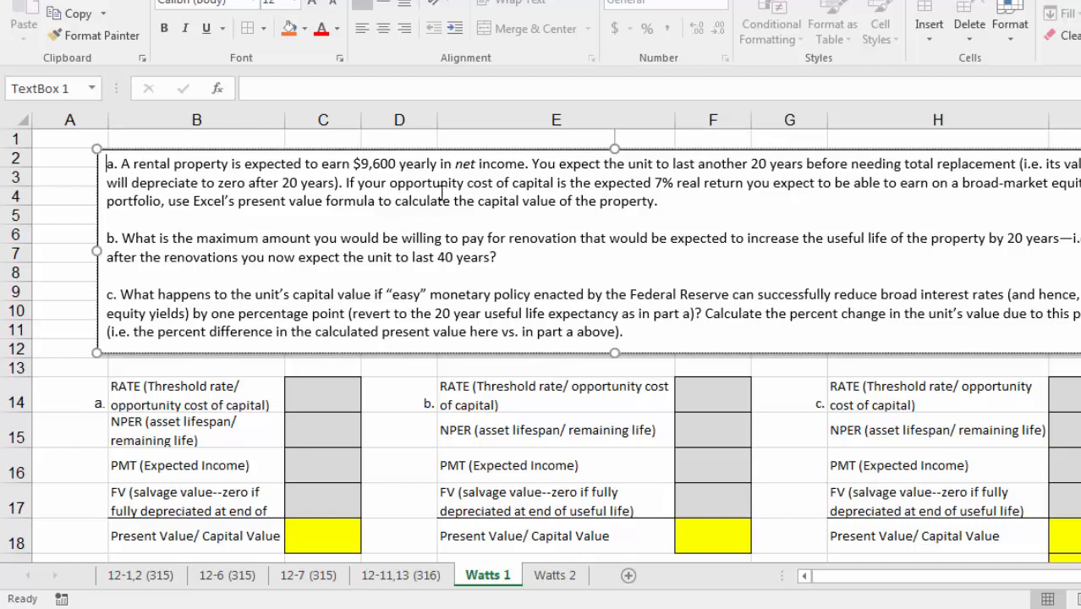
click(437, 199)
scroll(715, 192, down, 1)
scroll(541, 347, down, 2)
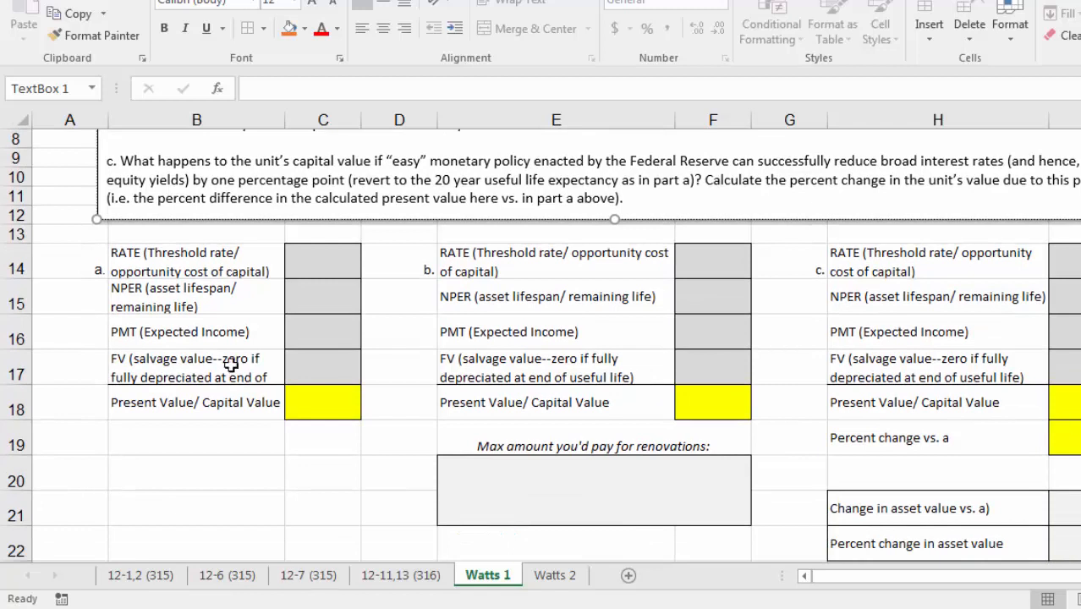
Step: Enter 7% as the part a RATE (opportunity cost of capital) in C14
click(235, 298)
click(321, 263)
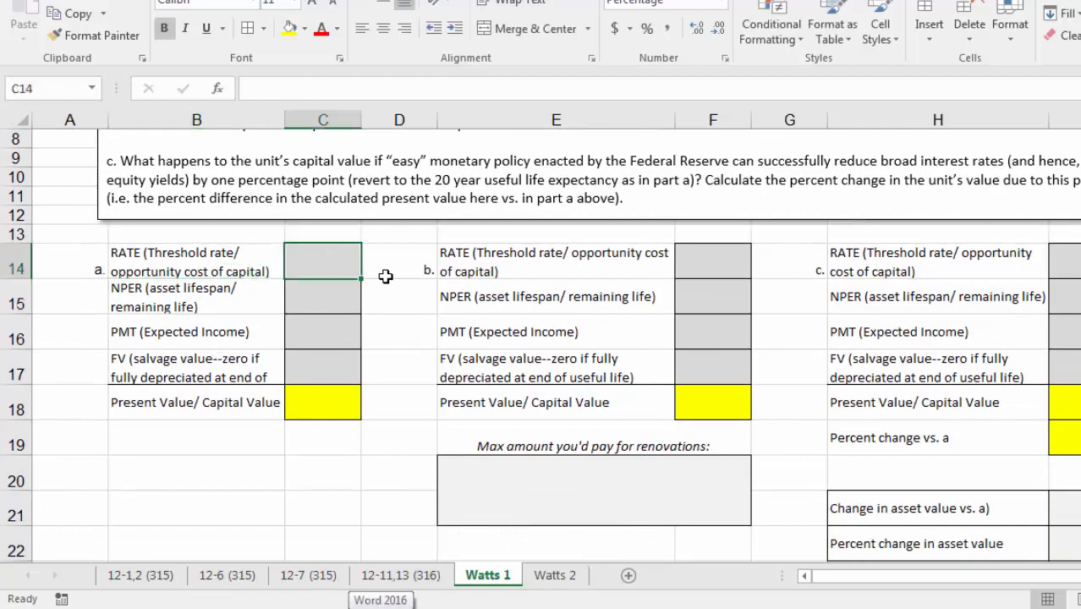
text(007)
key(BackSpace)
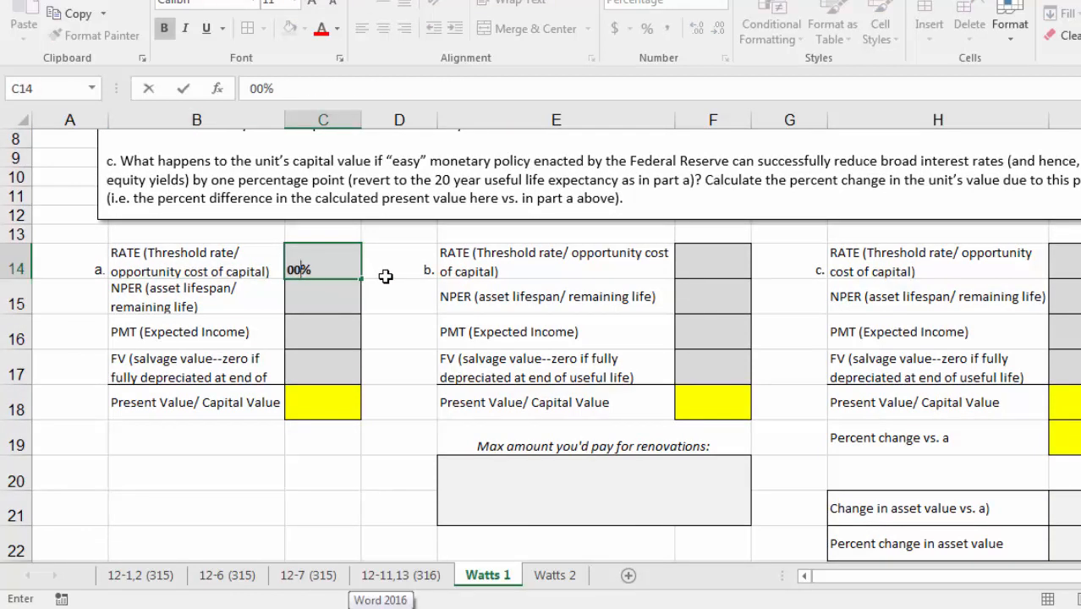
key(BackSpace)
key(BackSpace)
text(7)
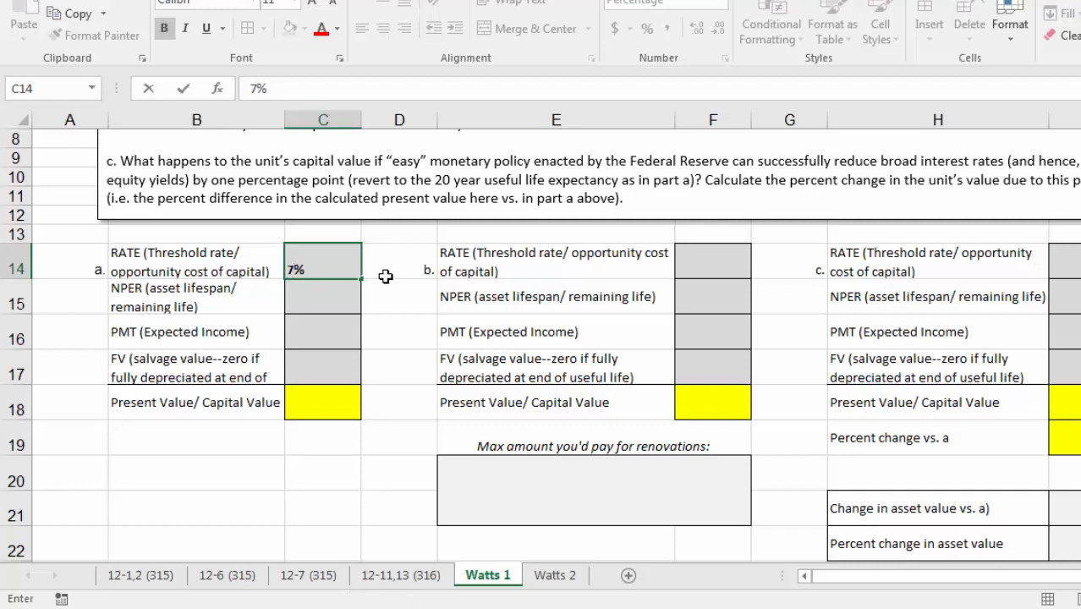
key(Return)
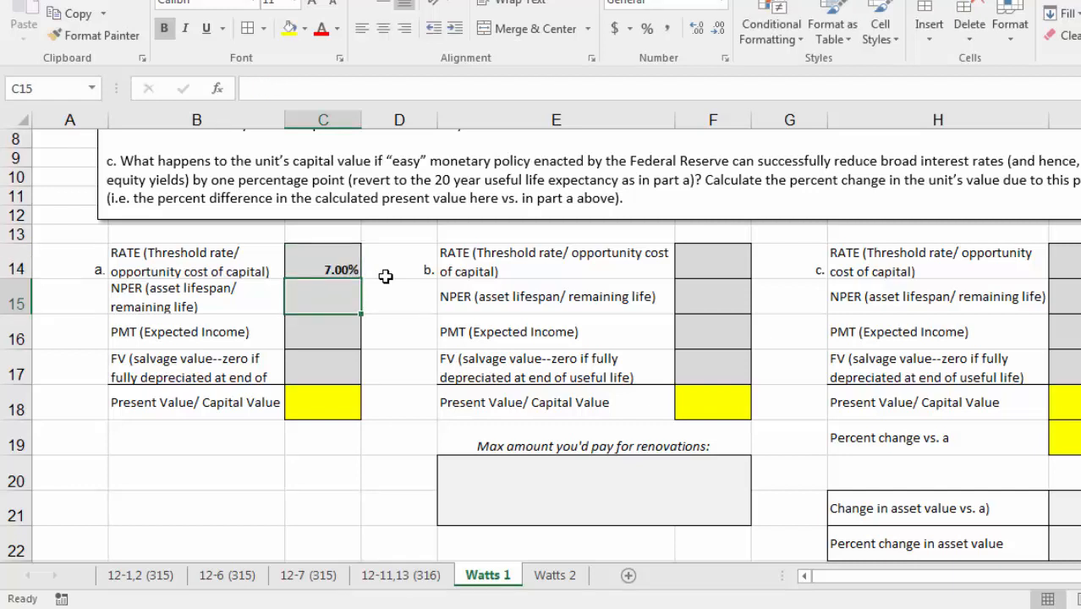
Step: Enter 20 as the part a NPER and 9600 as the PMT expected income
text(20)
key(Return)
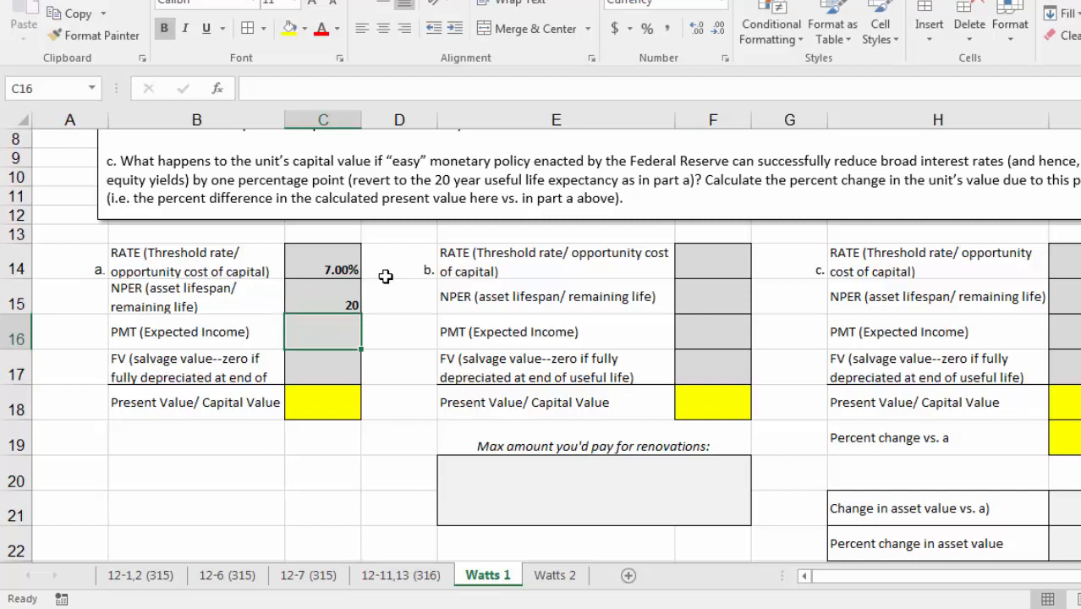
text(9600)
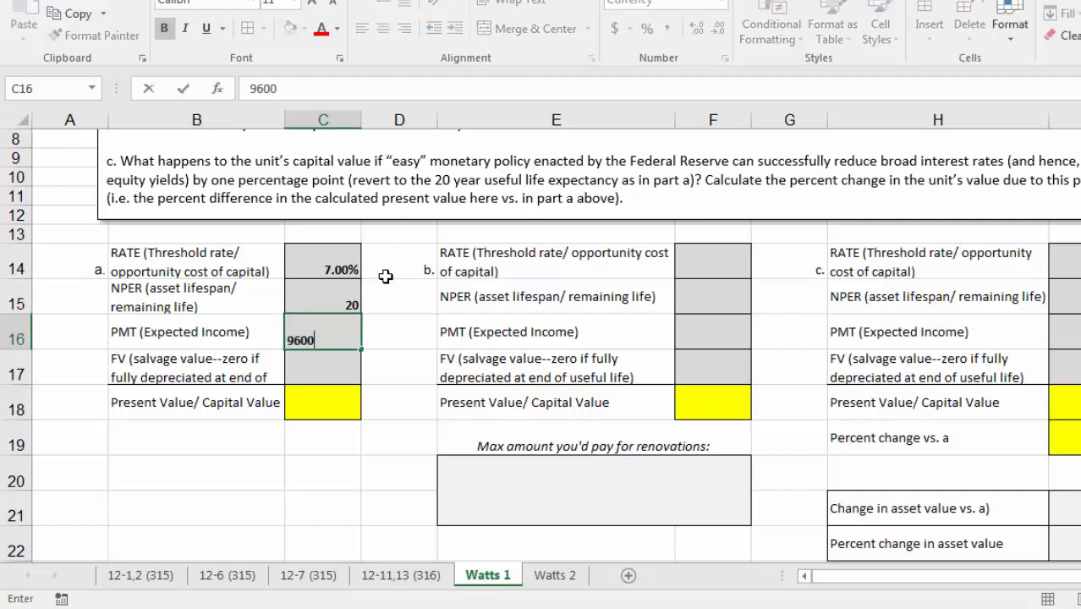
key(Return)
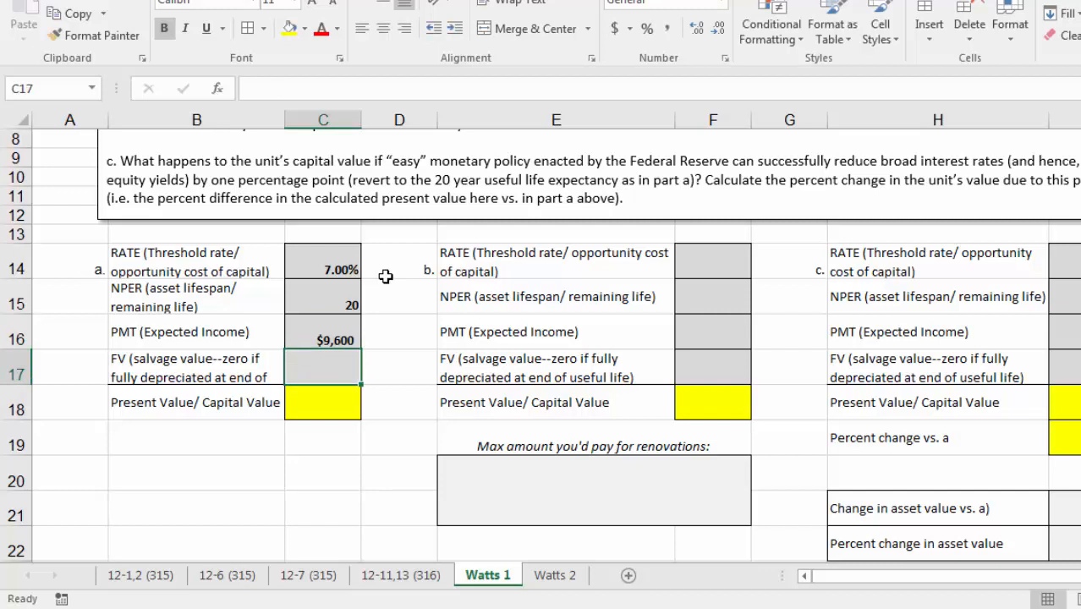
Step: Enter 0 as the part a FV salvage value in C17
text(0)
key(Return)
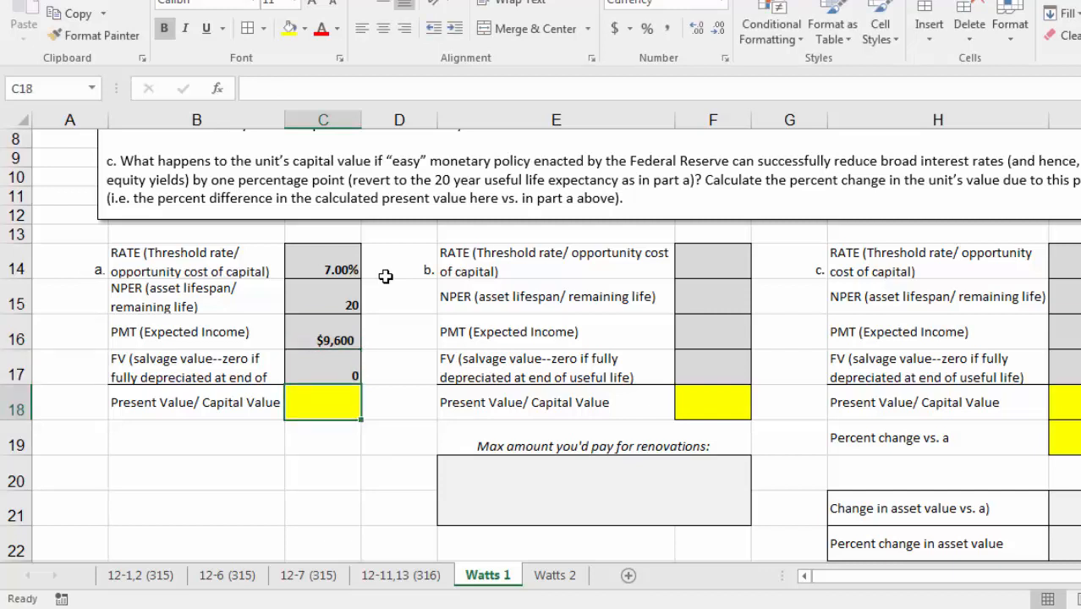
key(Up)
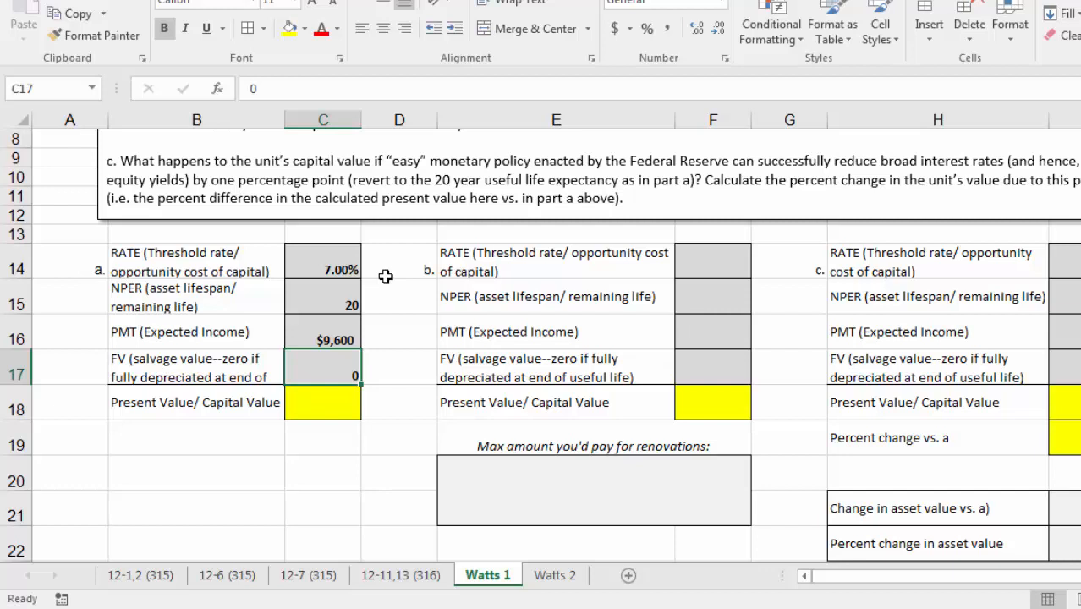
click(357, 265)
click(394, 327)
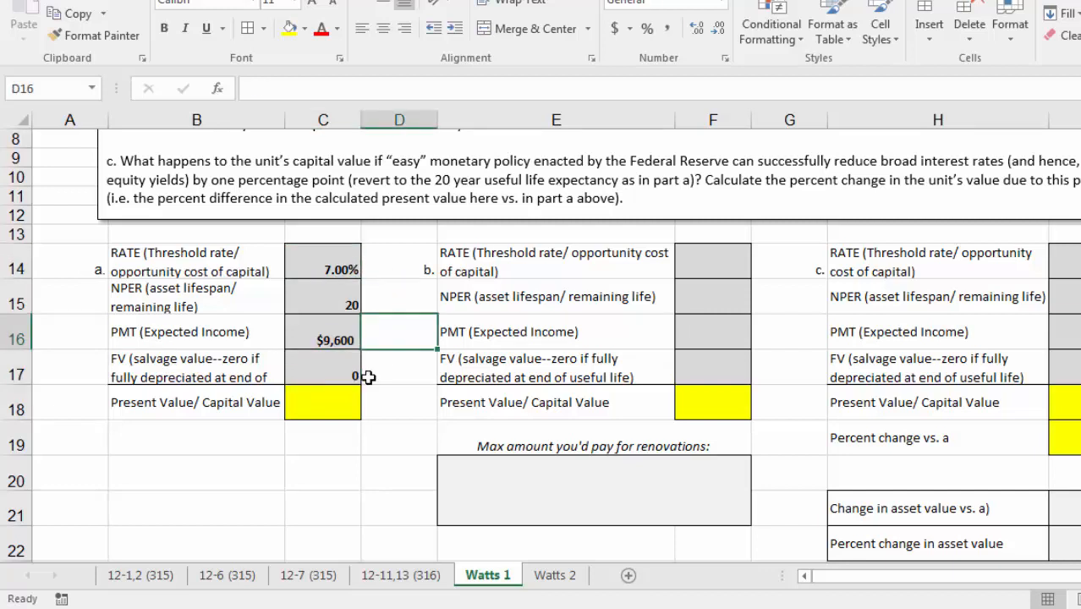
Step: Calculate the part a Present Value/Capital Value in C18 with =PV(C14,C15,C16)
click(318, 405)
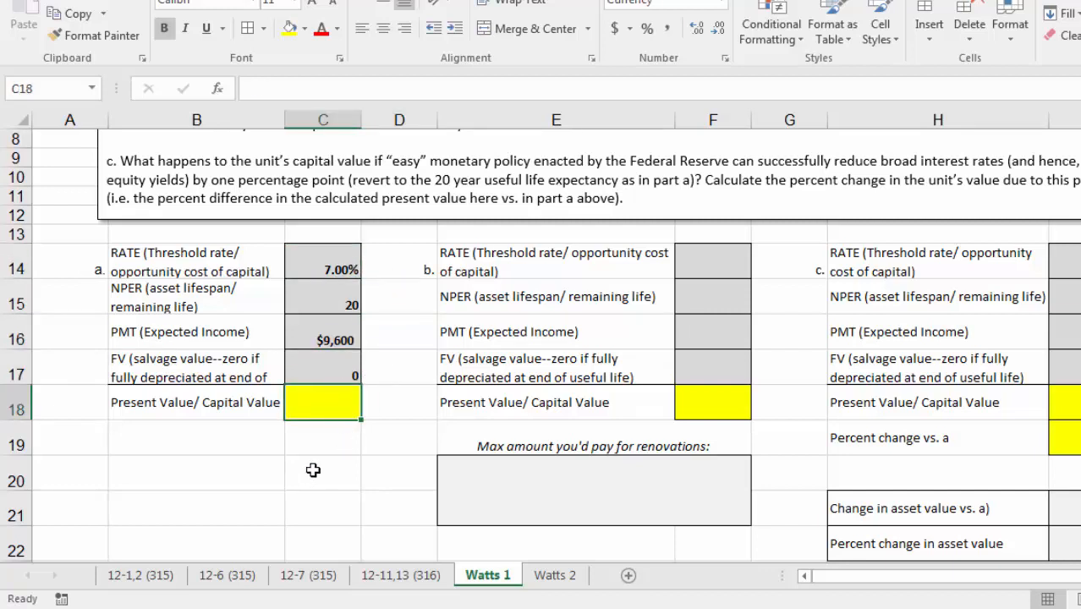
text(=pv()
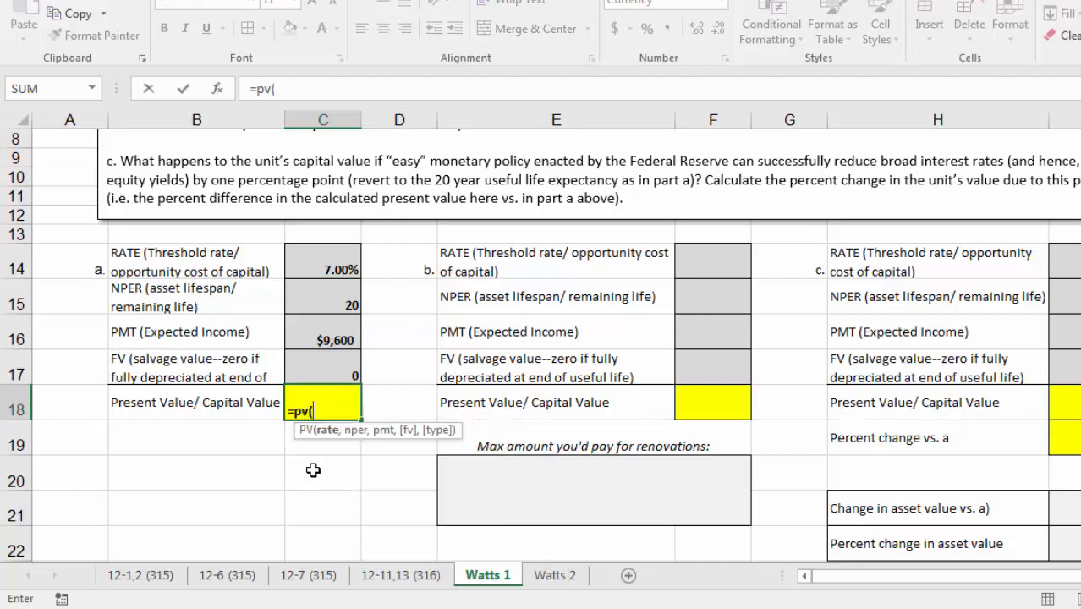
click(350, 252)
text(,)
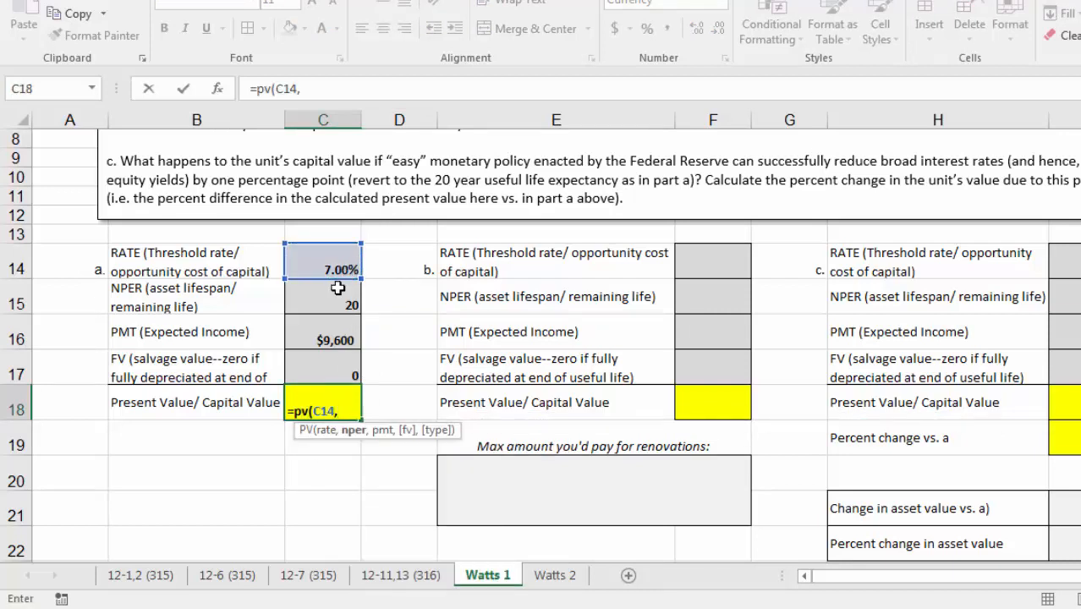
click(338, 288)
text(,)
click(336, 335)
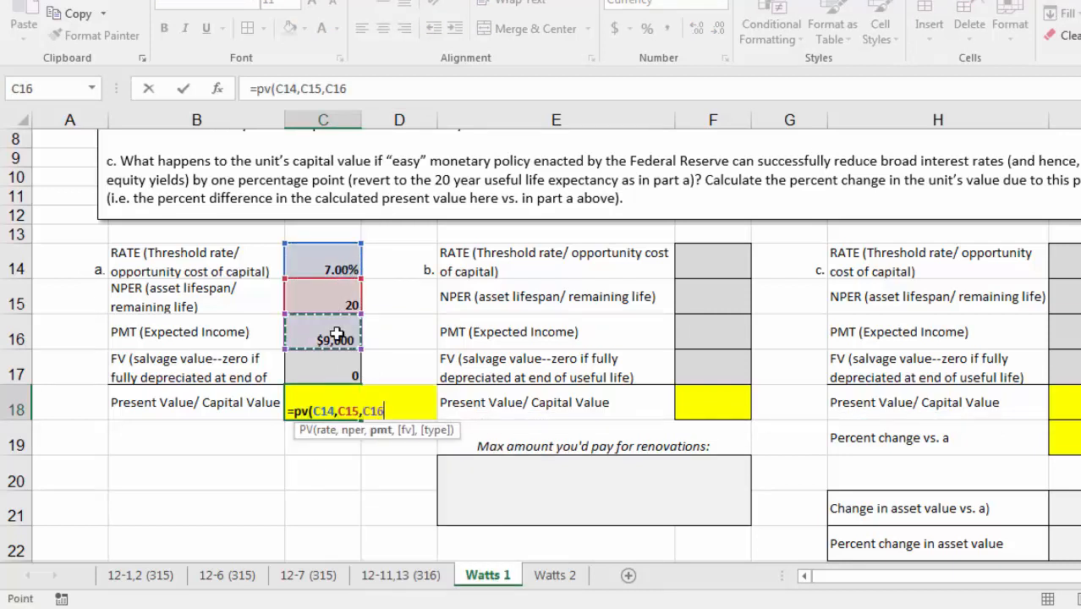
text(,)
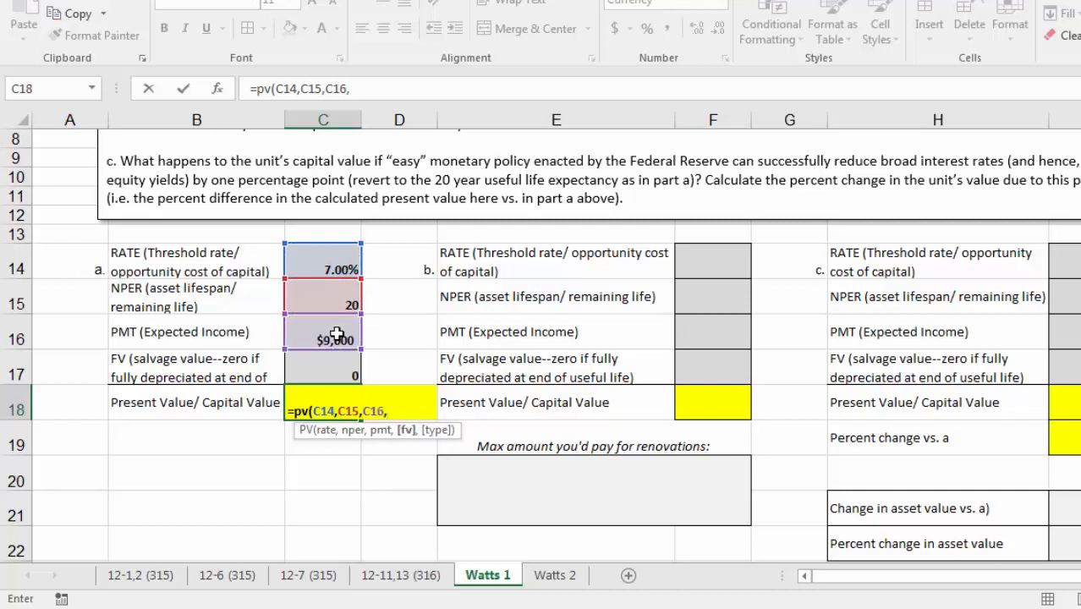
key(BackSpace)
text())
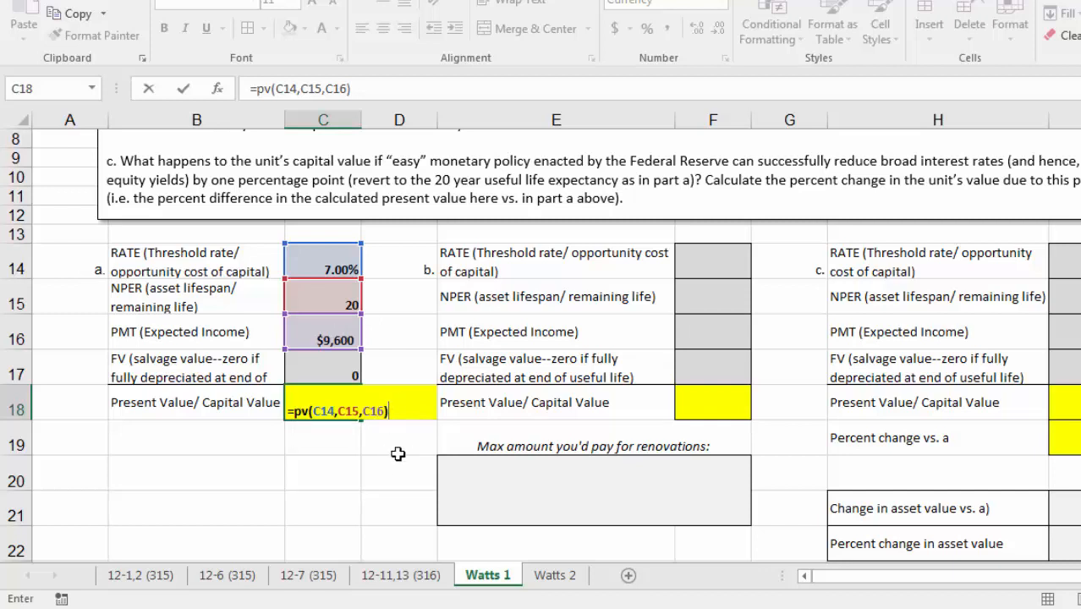
key(Return)
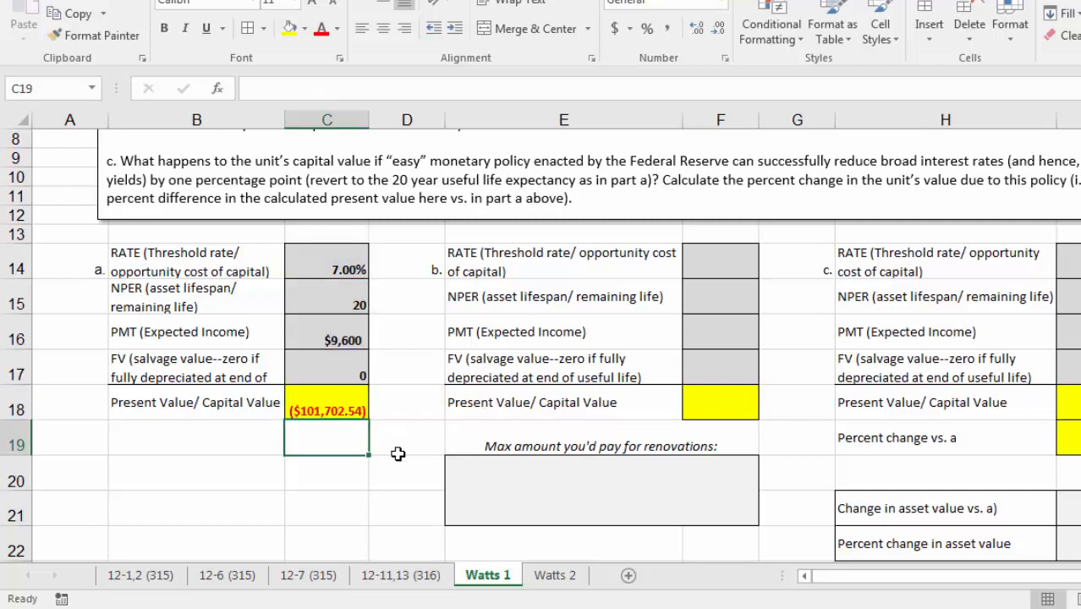
Step: Put a minus sign before PV in the C18 formula so the capital value is positive
click(344, 401)
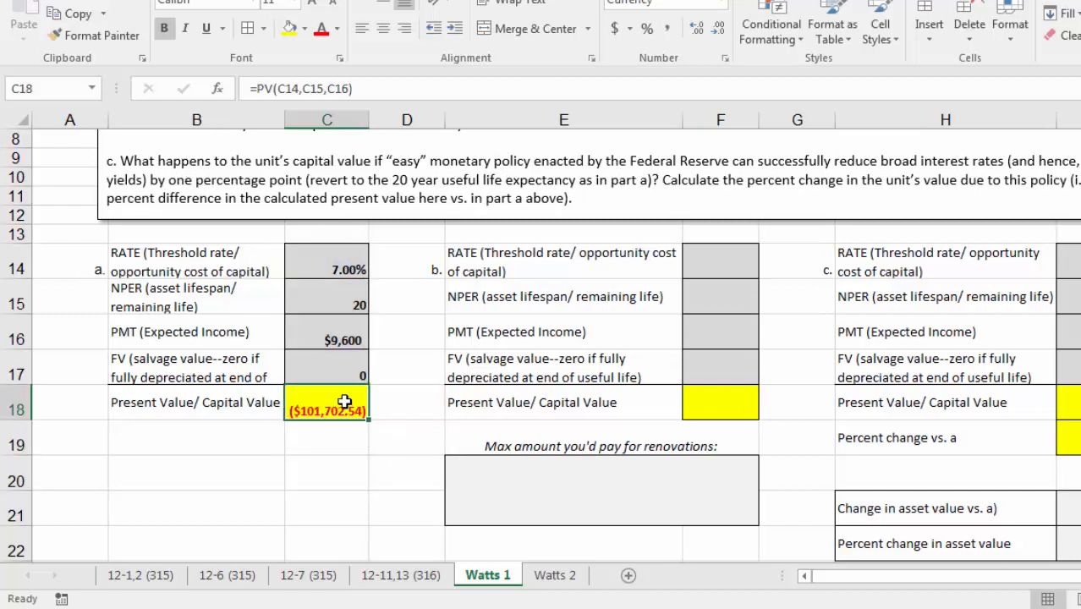
click(257, 88)
text(-)
key(Return)
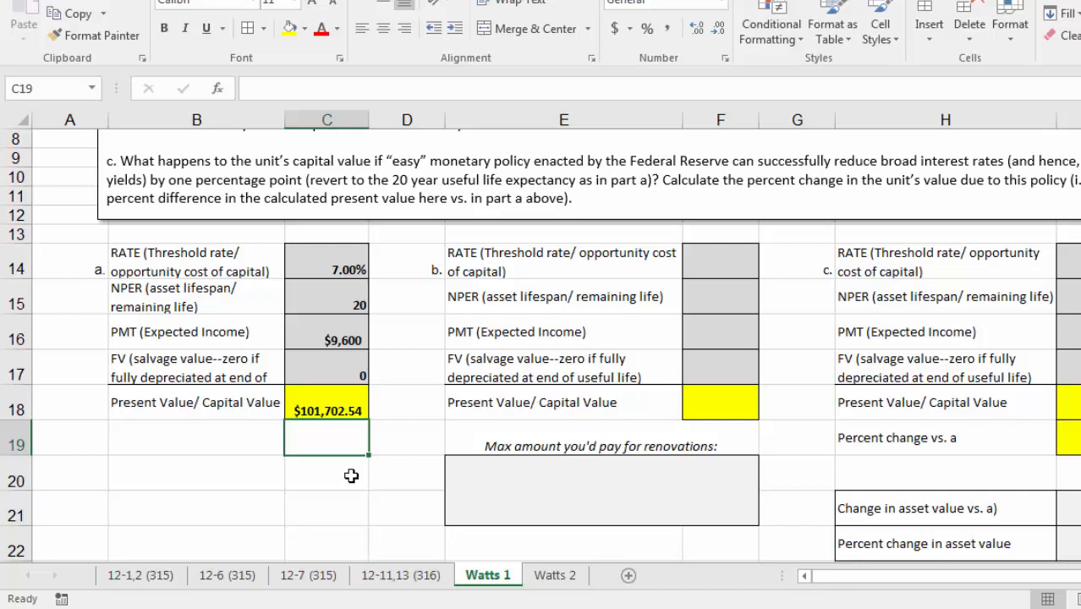
Step: Set the part a RATE in C14 to 10% to test its effect on the capital value
click(334, 268)
text(10)
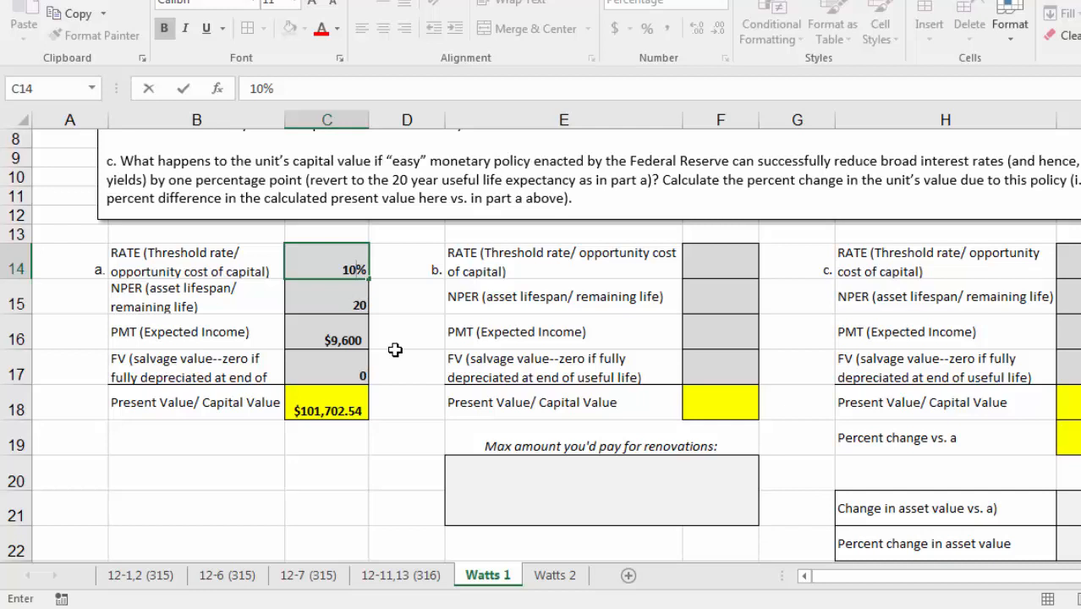
key(Return)
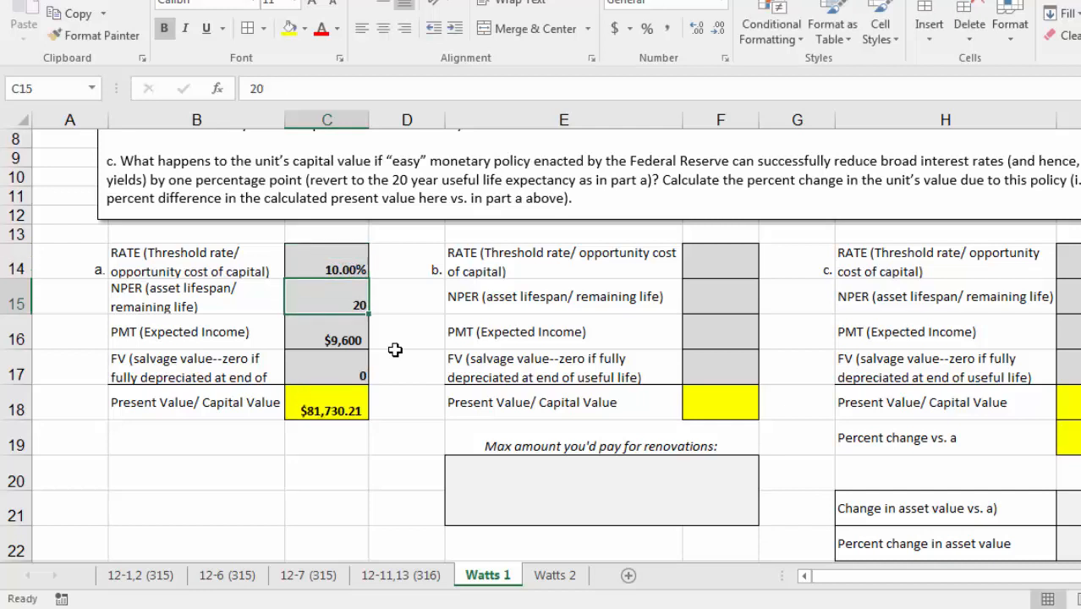
key(Return)
key(Return)
key(Return)
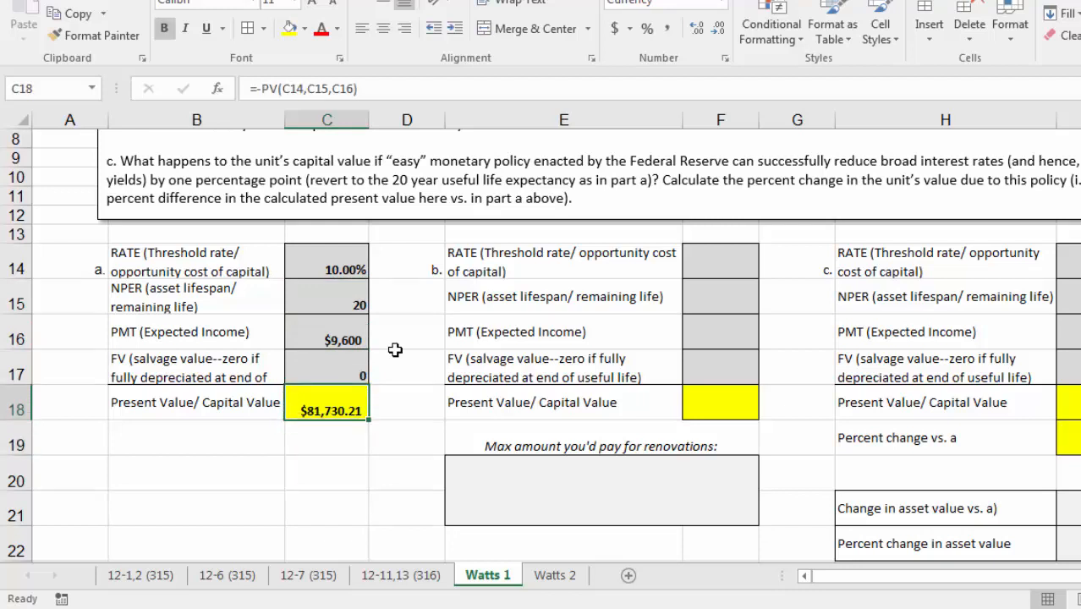
Step: Set the part a RATE in C14 back to 7%
key(Up)
key(Up)
key(Up)
key(Up)
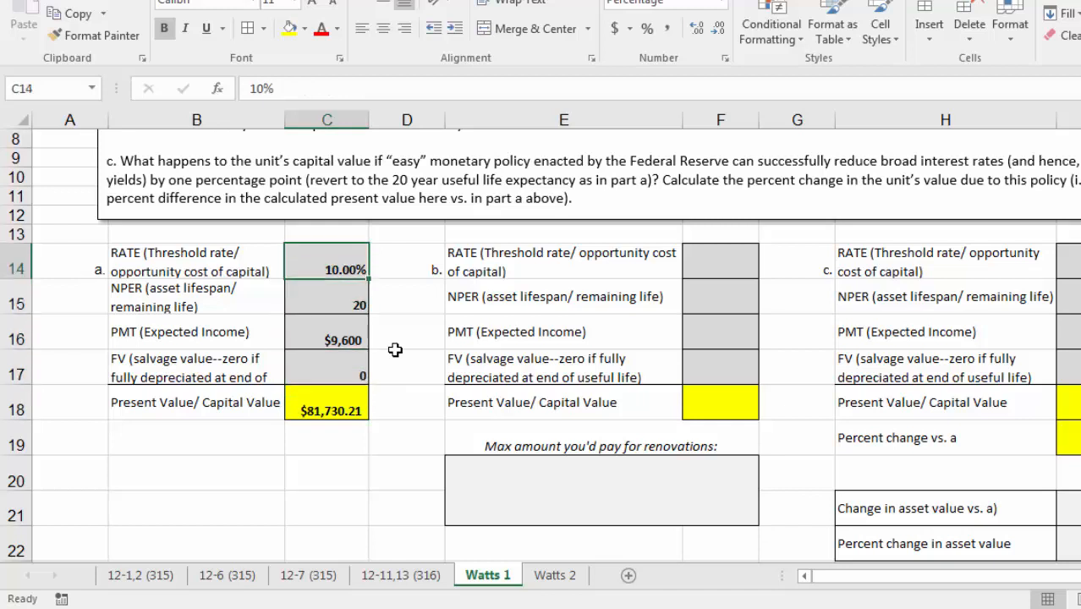
key(Down)
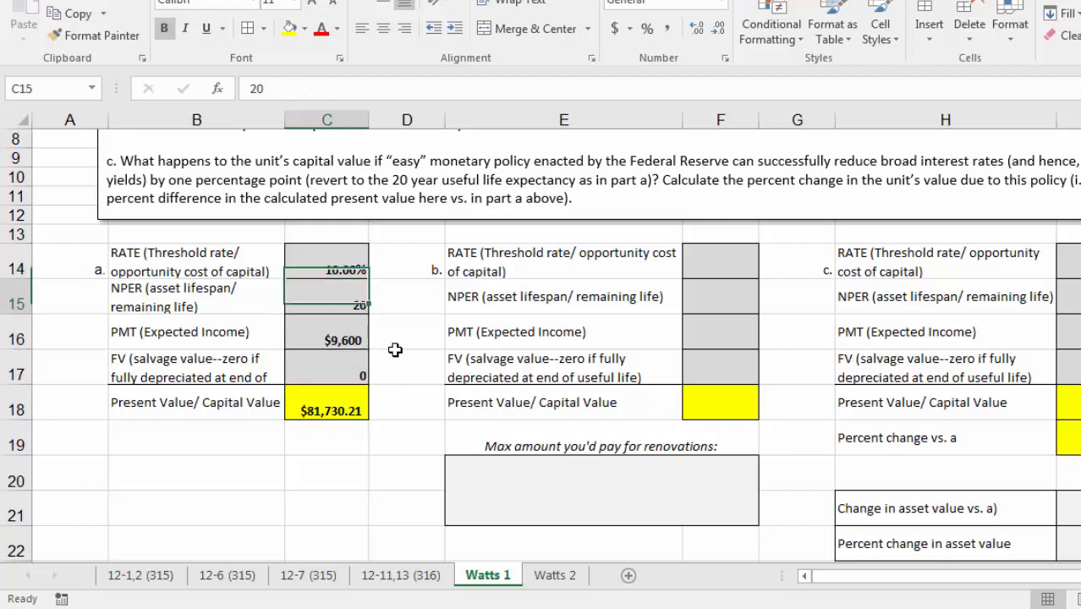
key(Up)
text(7)
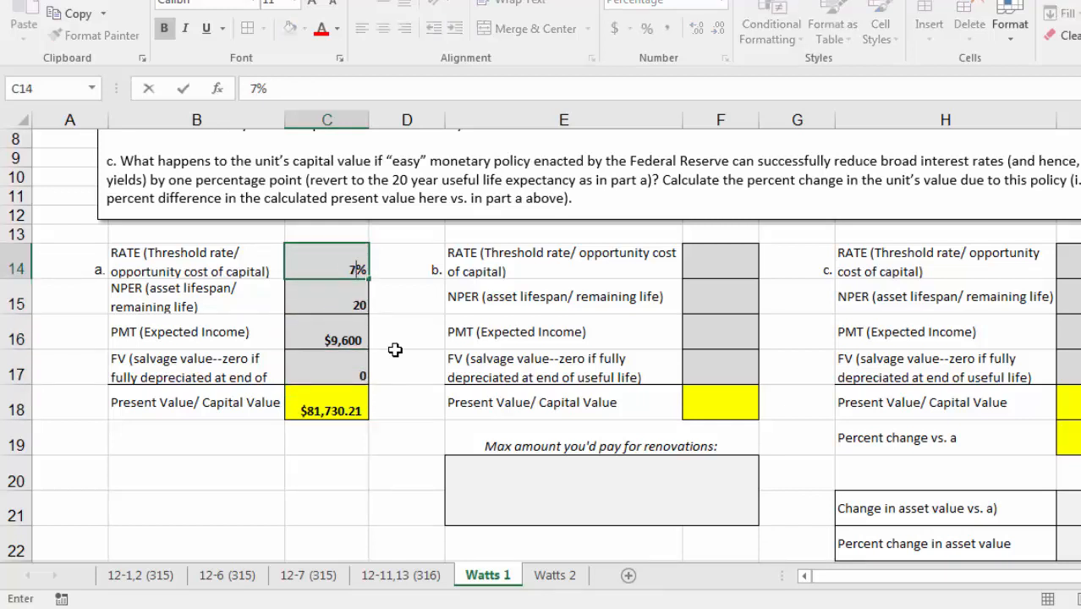
key(Down)
Step: Enter 50000 as the part a FV salvage value in C17
key(Down)
key(Down)
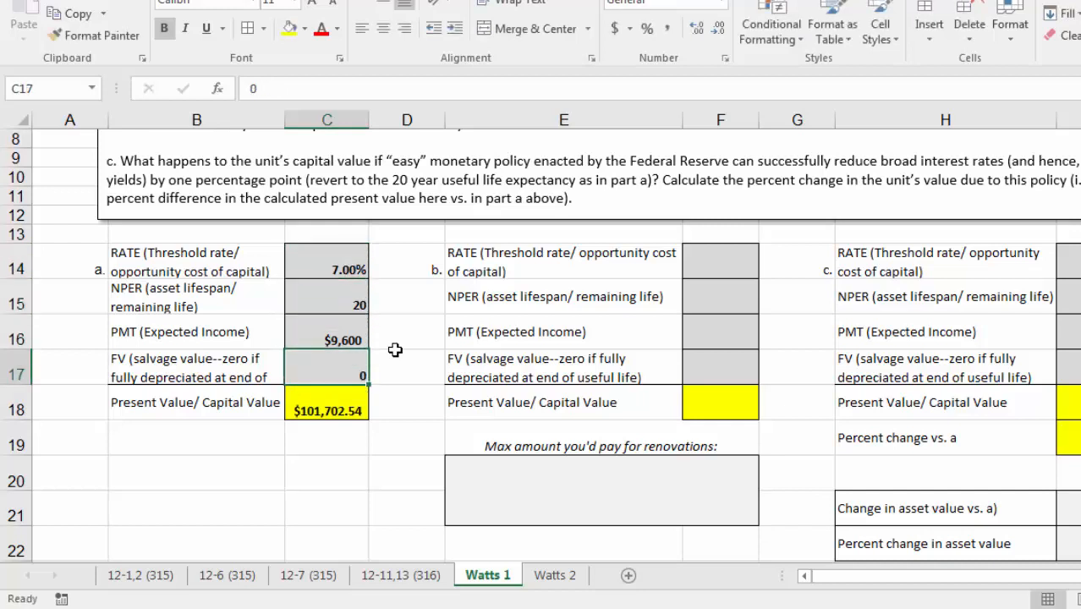
text(50000)
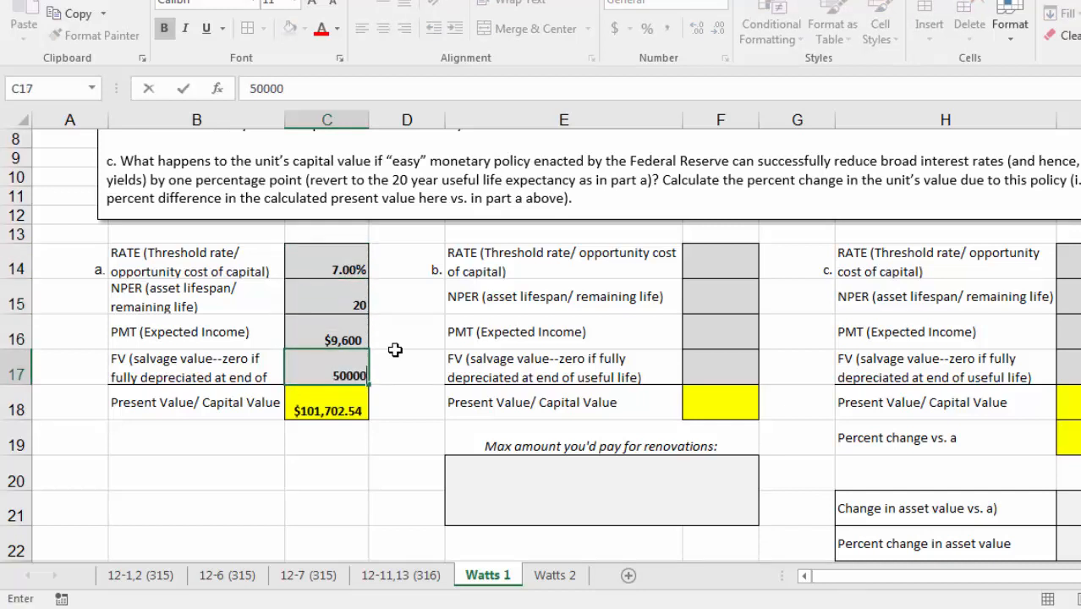
key(Return)
key(Up)
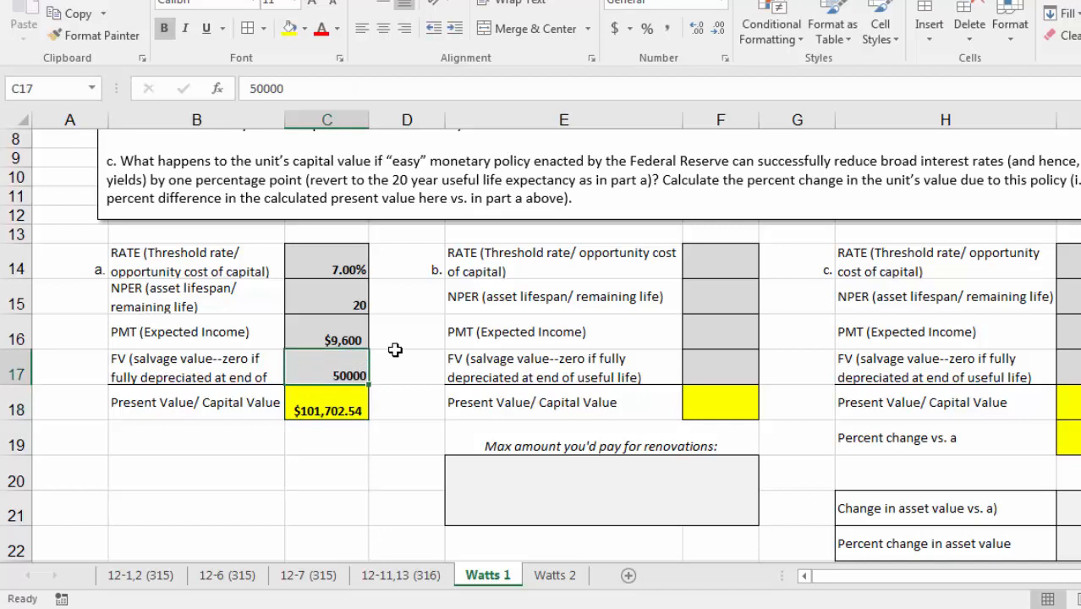
key(Down)
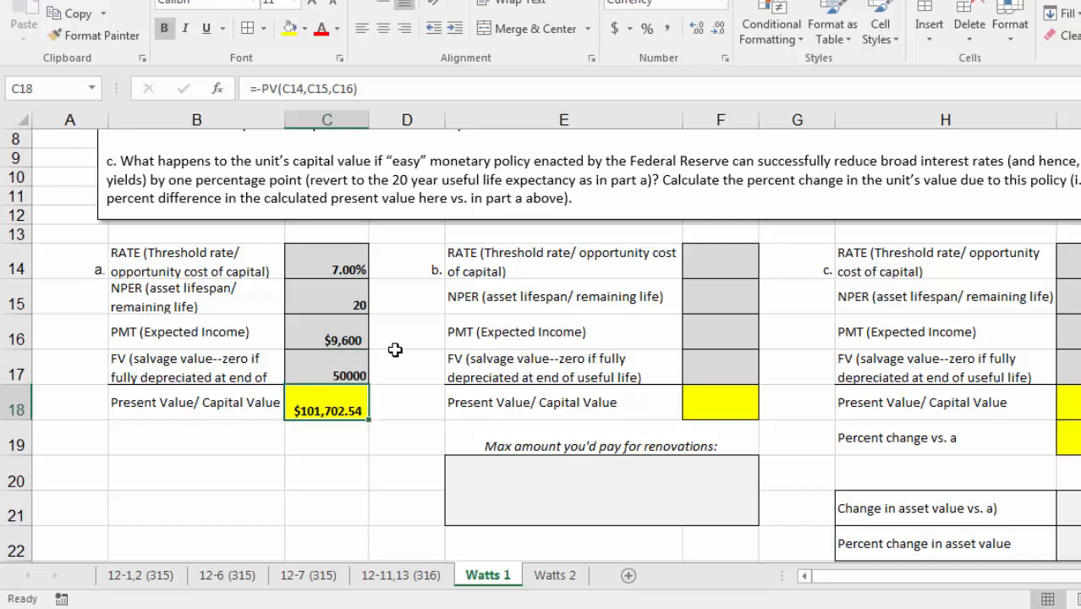
Step: Add C17 as the FV argument of the capital value formula in C18, making it =-PV(C14,C15,C16,C17)
click(355, 89)
text(,)
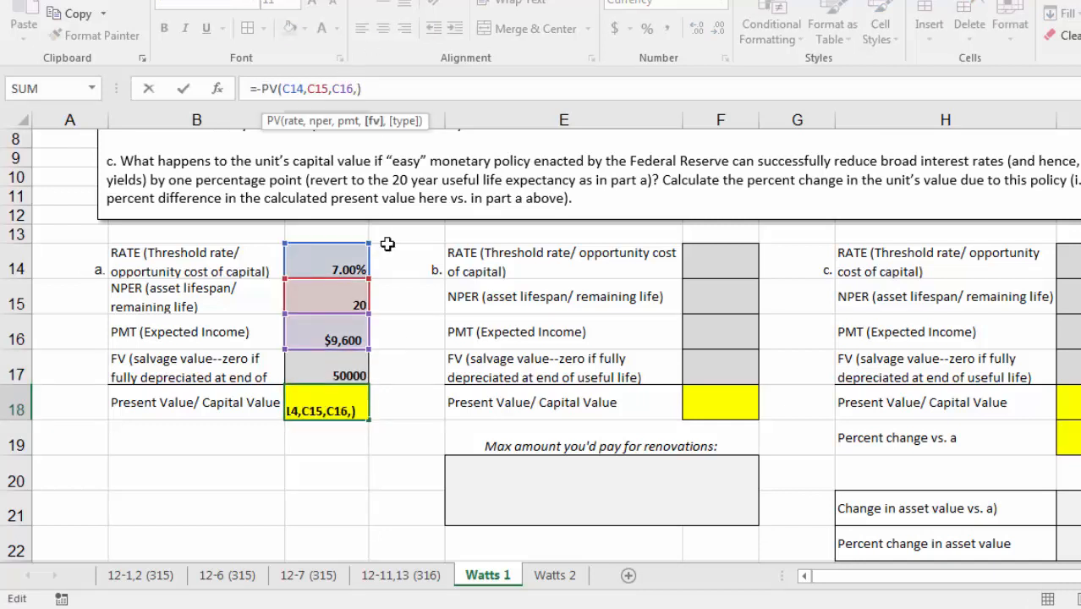
click(324, 367)
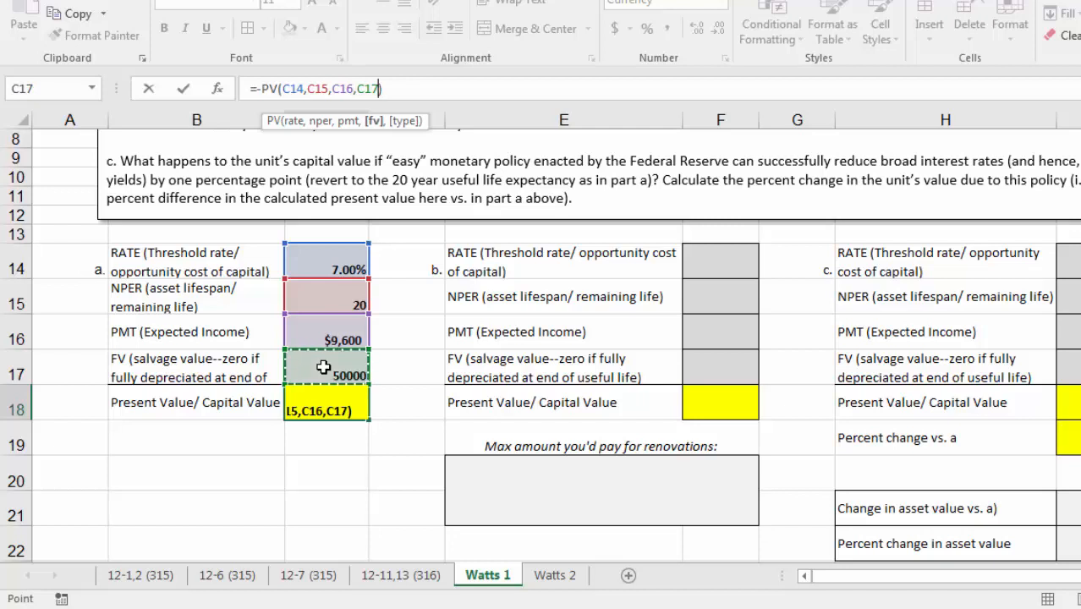
key(Return)
click(349, 413)
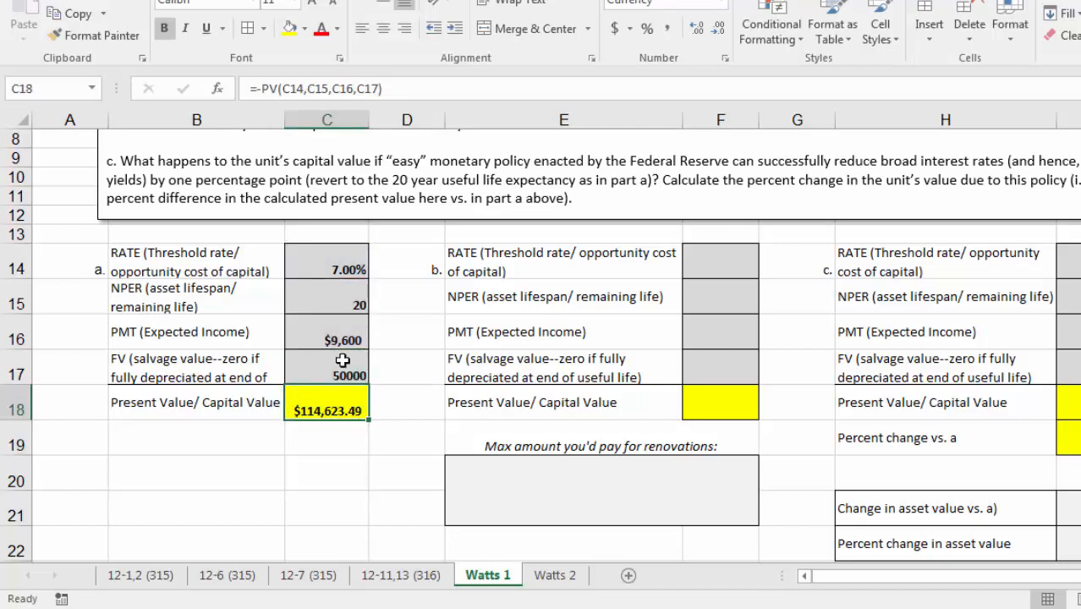
Step: Switch the part a FV in C17 to 0 and then back to 50000 to compare the capital values
click(342, 376)
text(0)
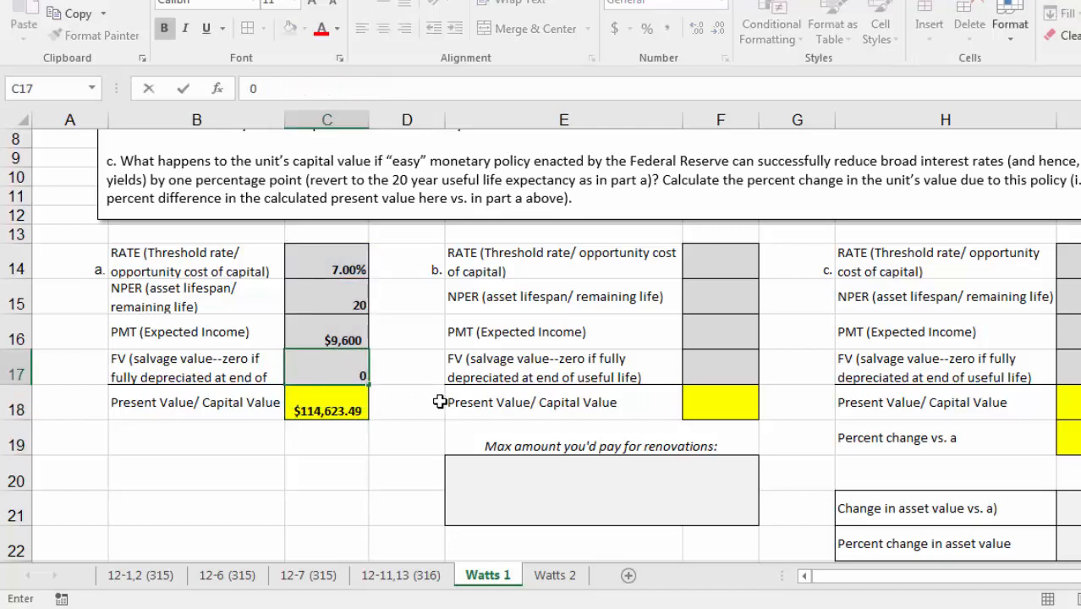
key(Return)
key(Up)
text(50000)
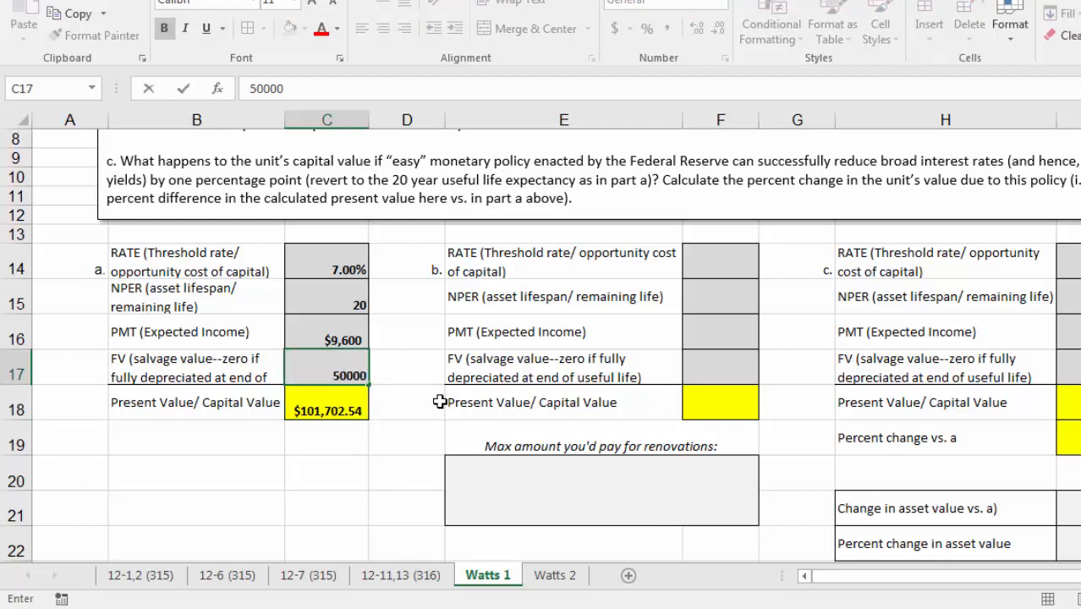
key(Return)
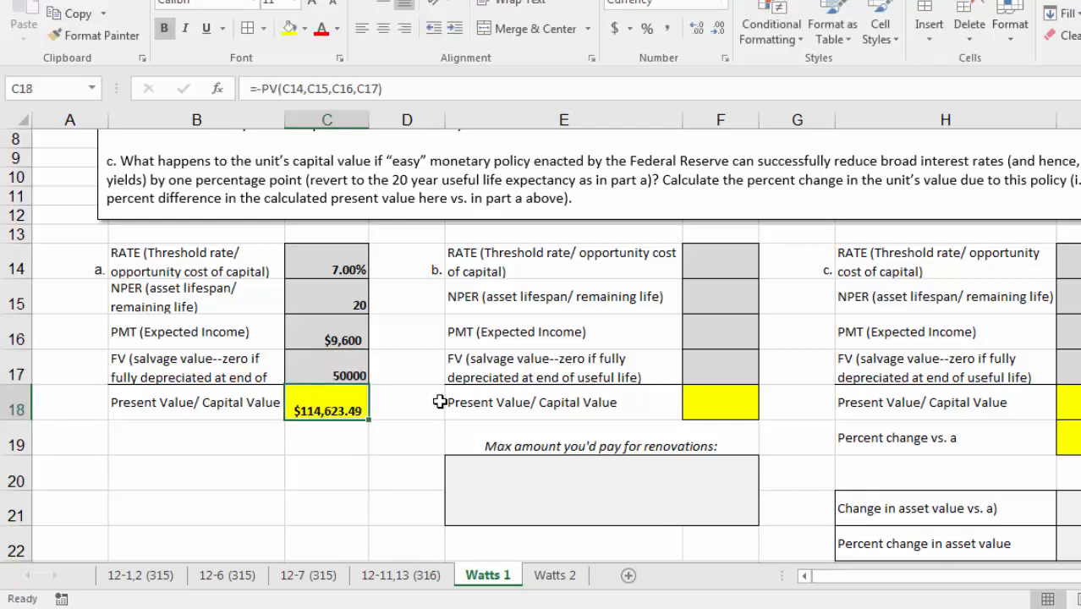
Step: Clear the part a FV salvage value from C17 and check the capital value in C18
click(332, 368)
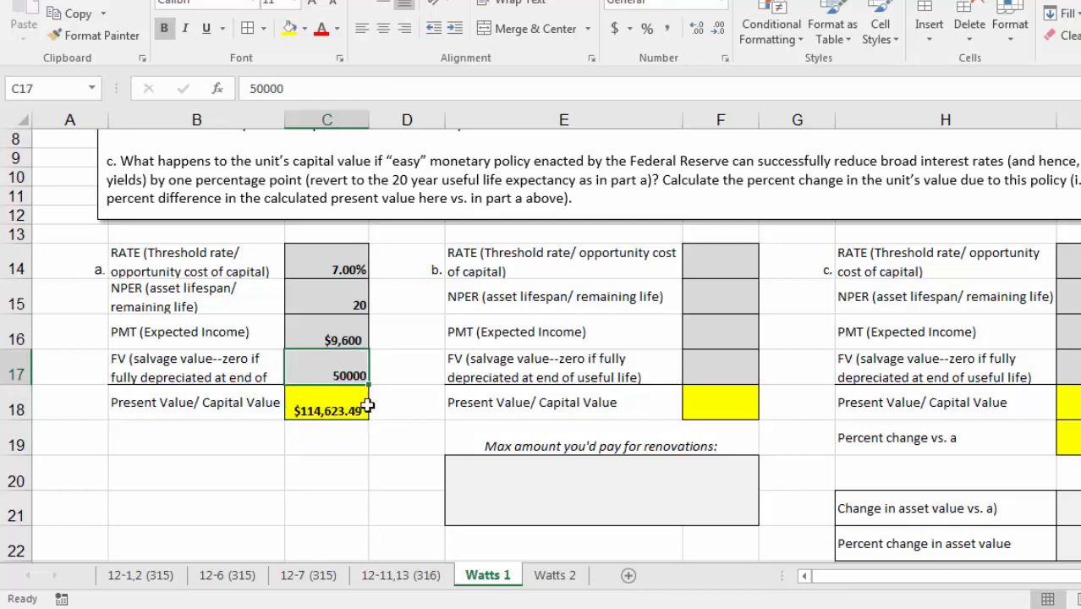
key(Delete)
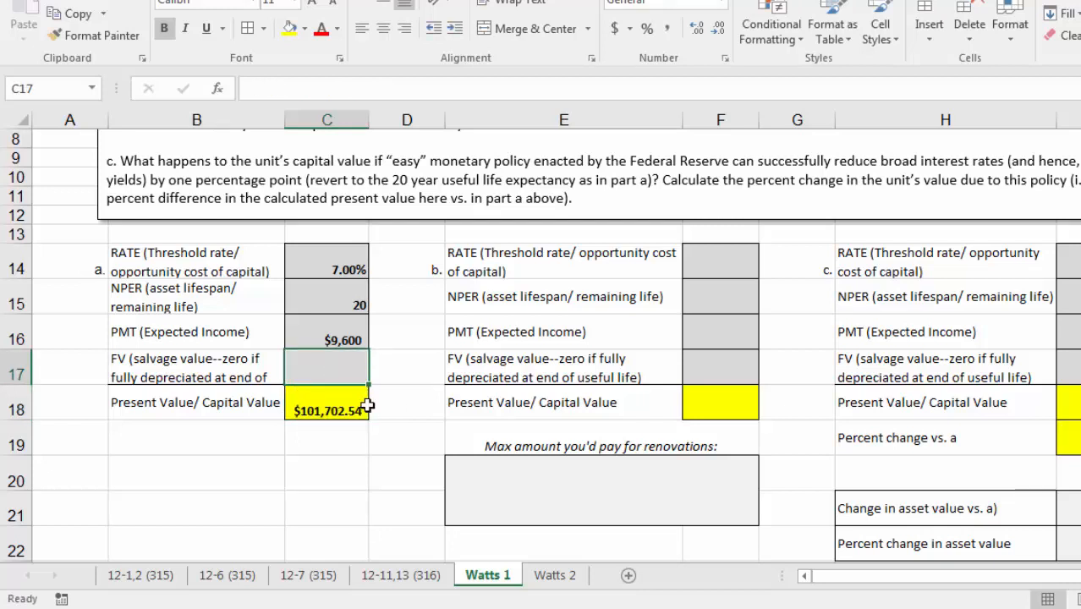
click(426, 404)
click(360, 410)
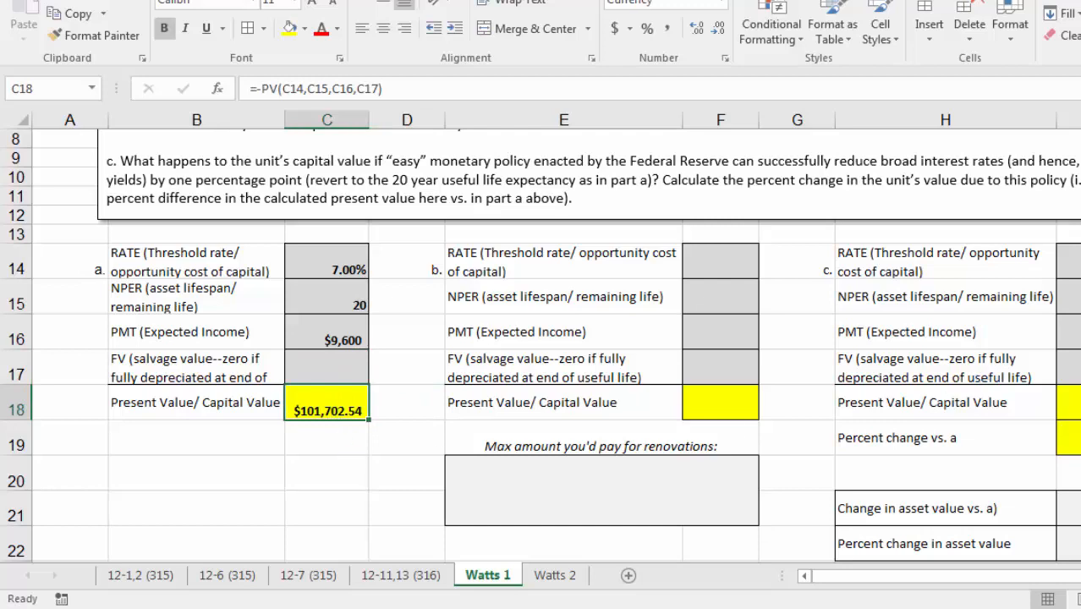
Step: Copy the part a inputs and formula C14:C18 into part b's cells F14:F18 and autofit column F
scroll(821, 142, up, 3)
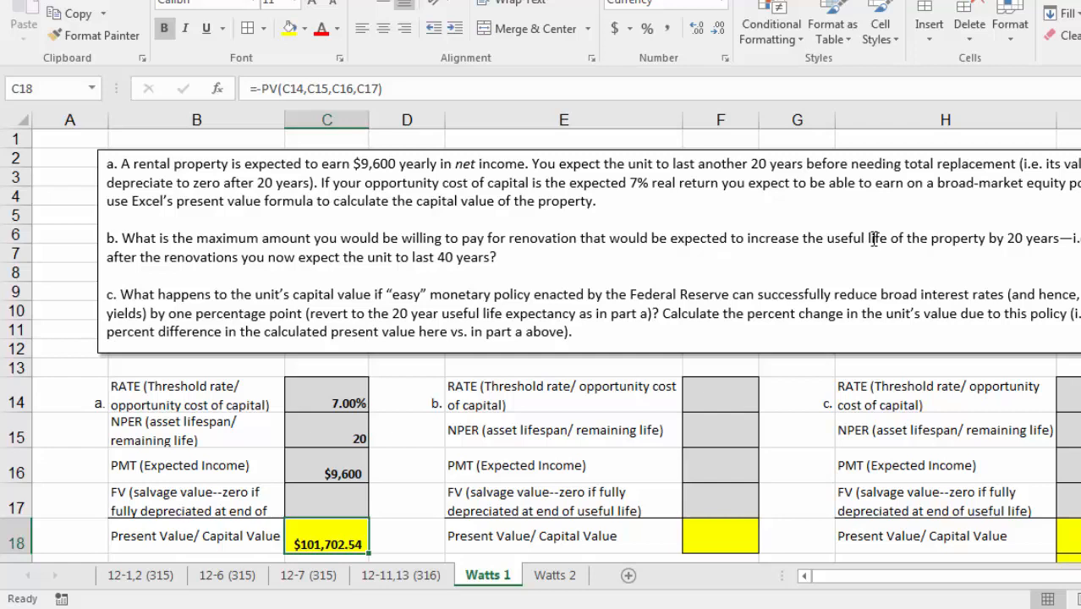
scroll(874, 239, down, 2)
drag(327, 297, 326, 444)
key(ctrl+c)
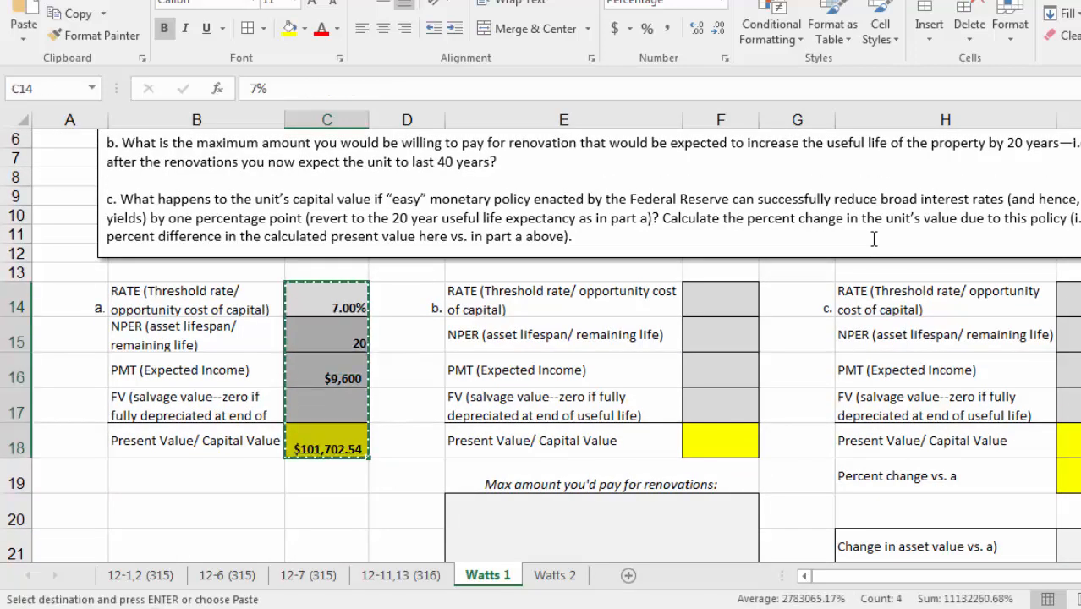
key(Right)
key(Right)
key(Right)
key(ctrl+v)
click(798, 406)
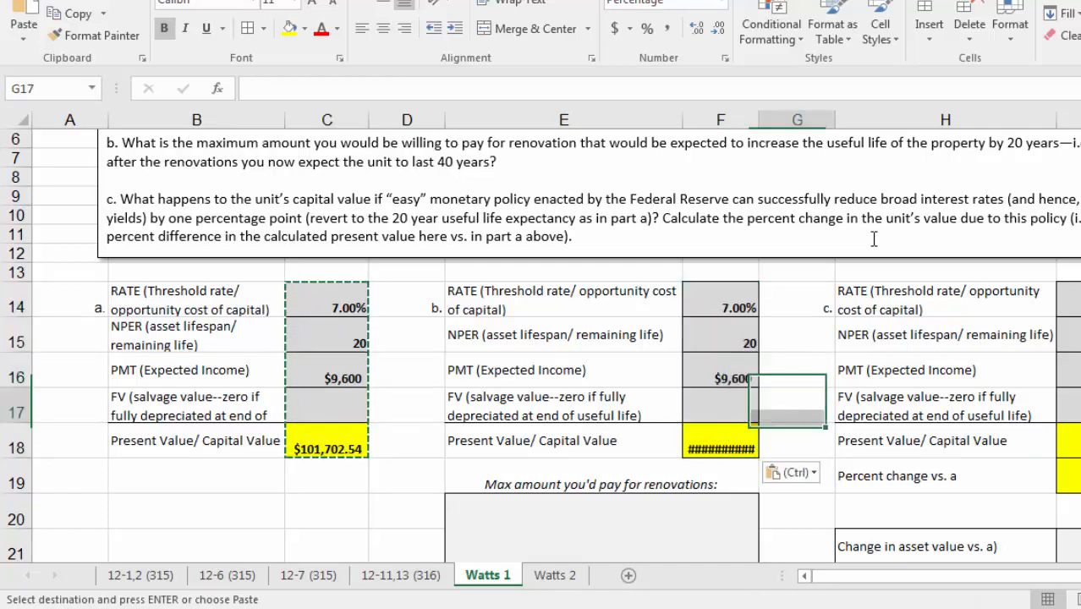
double_click(760, 120)
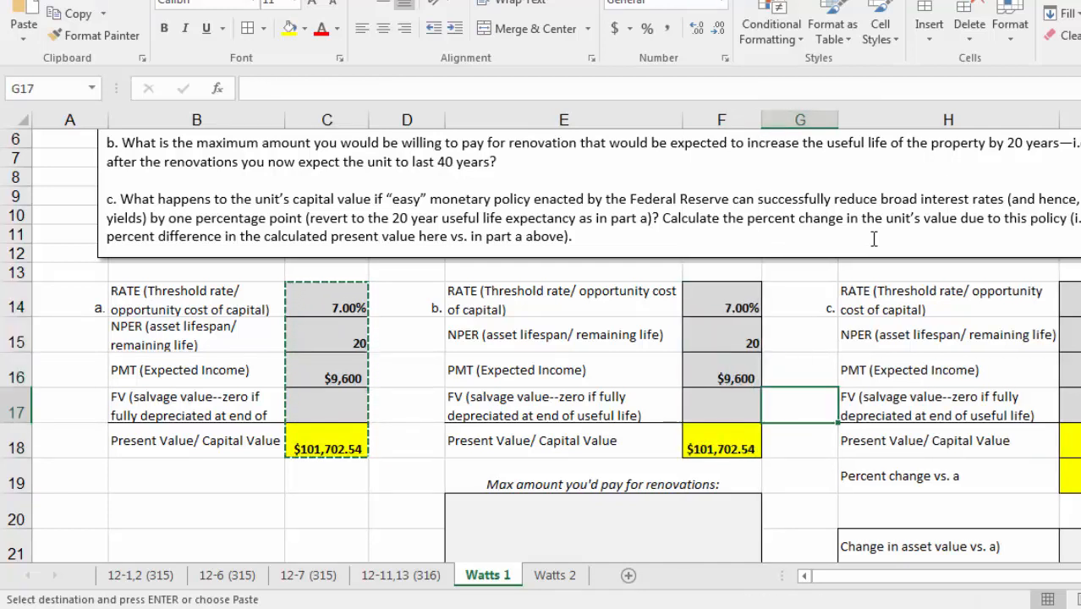
key(Left)
text(40)
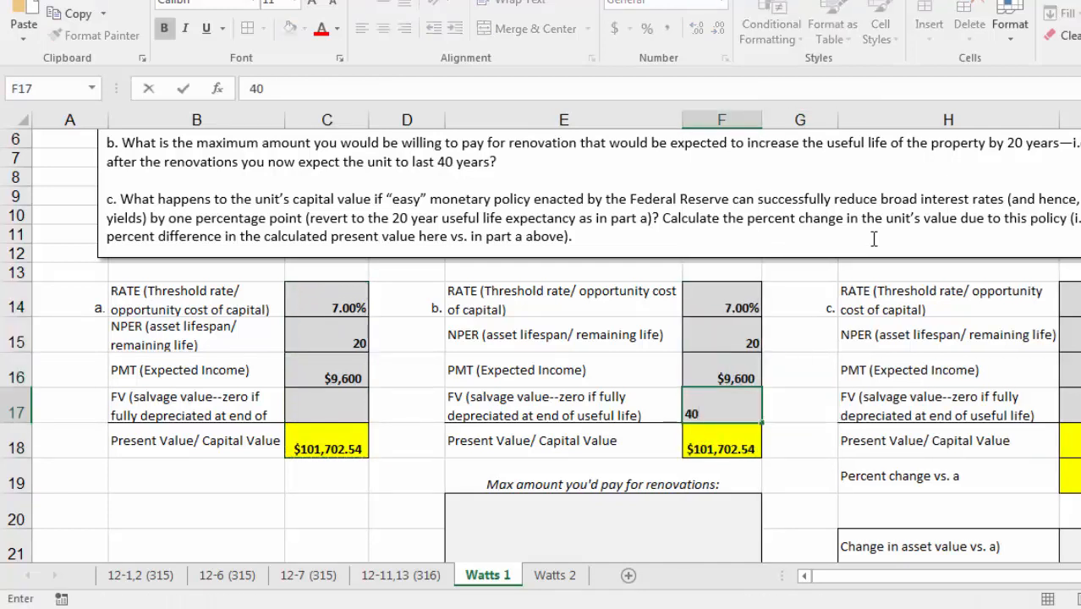
key(Return)
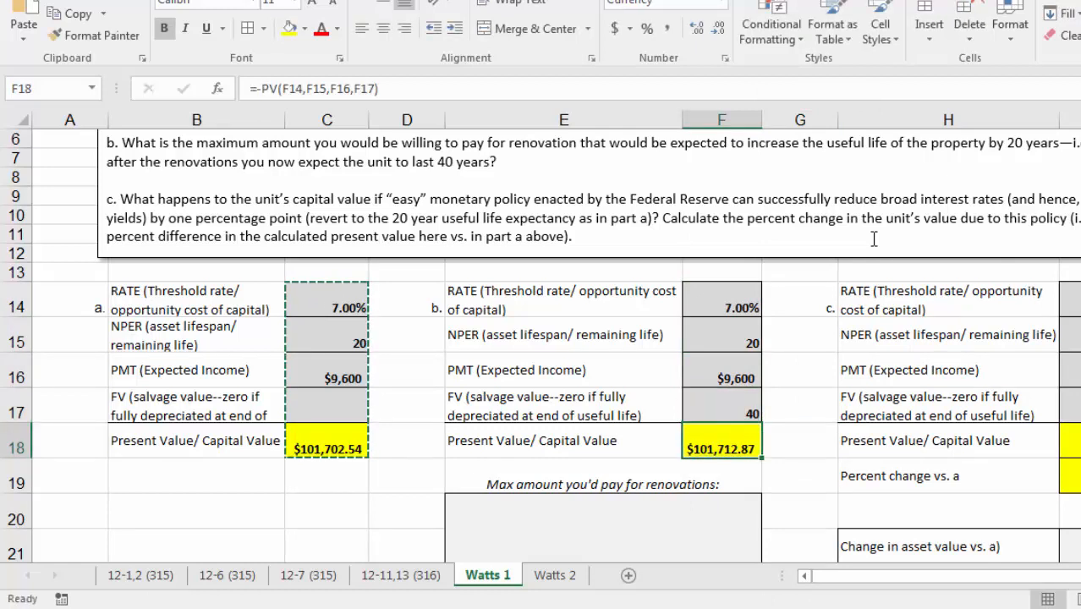
Step: Set part b's NPER in F15 to 40 and its FV salvage value in F17 to 0
key(Up)
key(Up)
key(Up)
text(40)
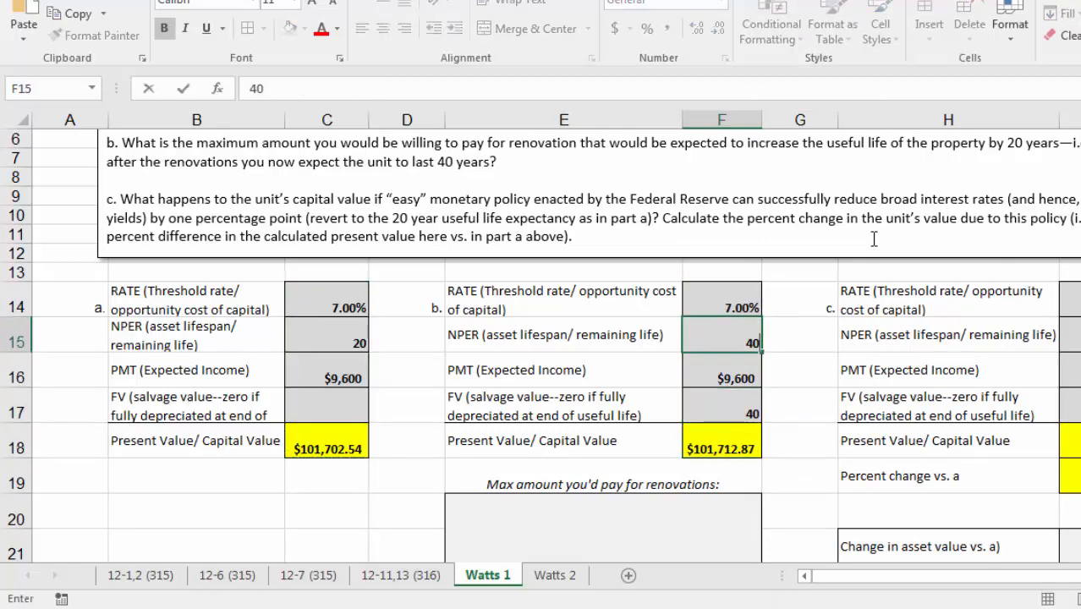
key(ctrl+Return)
key(Down)
key(Down)
text(0)
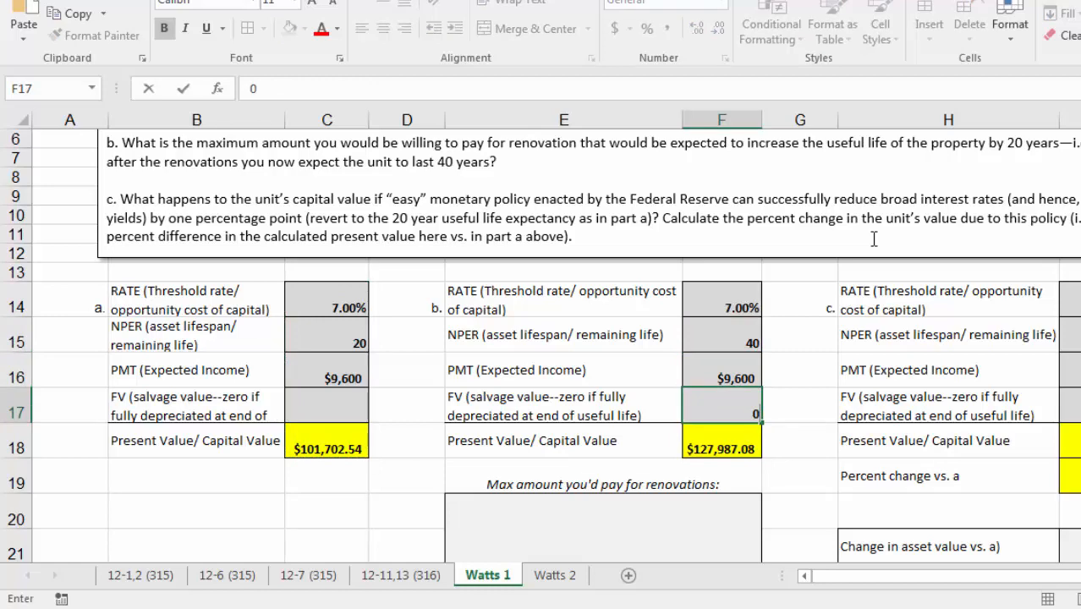
key(ctrl+Return)
Step: Examine part b's inputs in F14:F17 and compare the capital value in F18 with part a's in C18
key(Right)
key(Left)
key(Up)
key(Up)
key(Down)
key(Down)
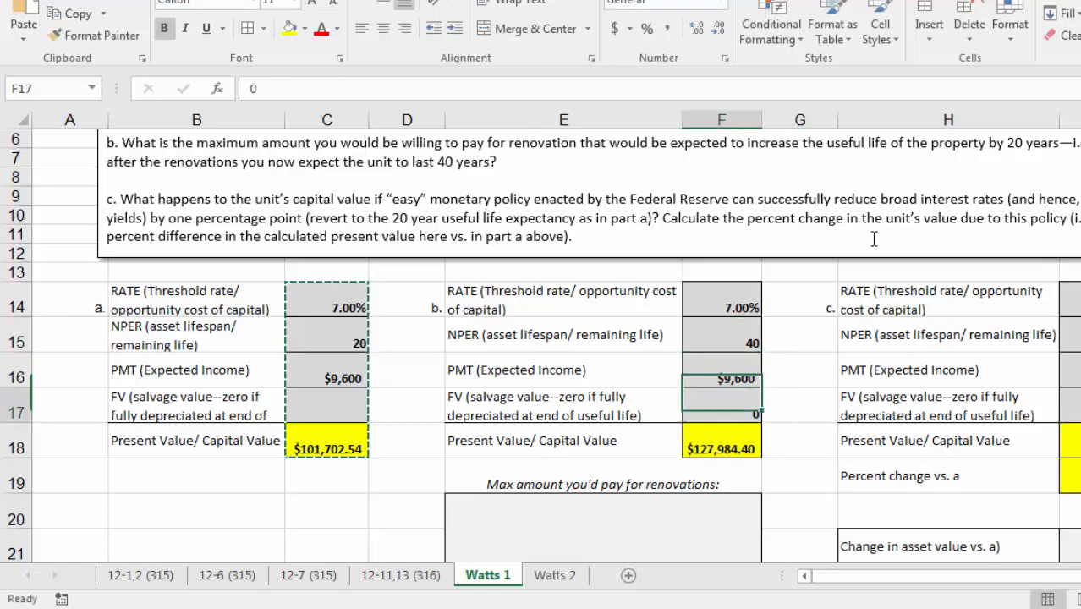
key(Right)
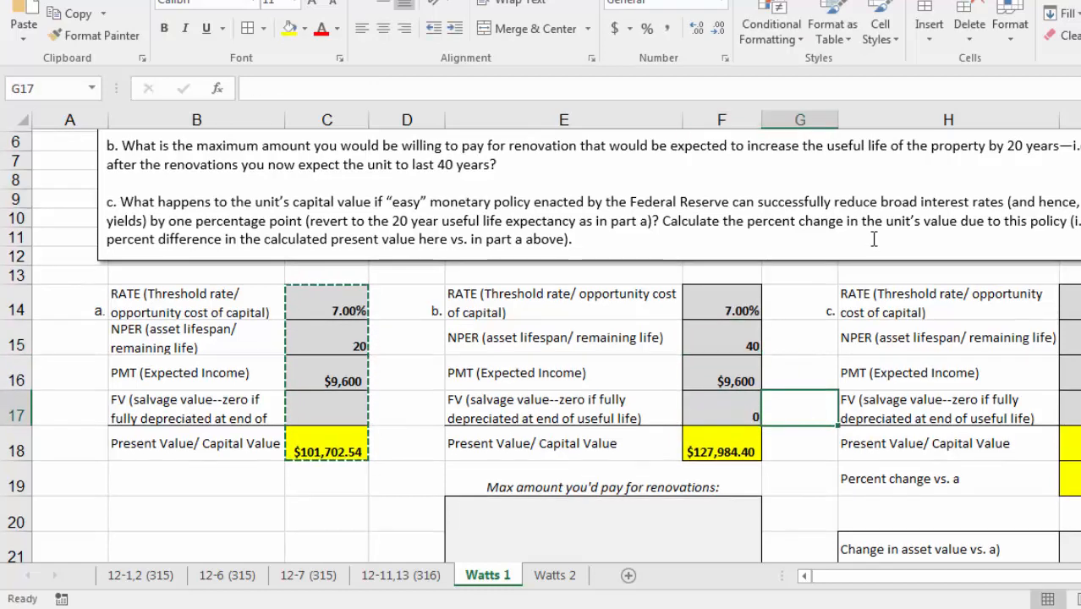
scroll(874, 240, down, 1)
scroll(874, 239, down, 1)
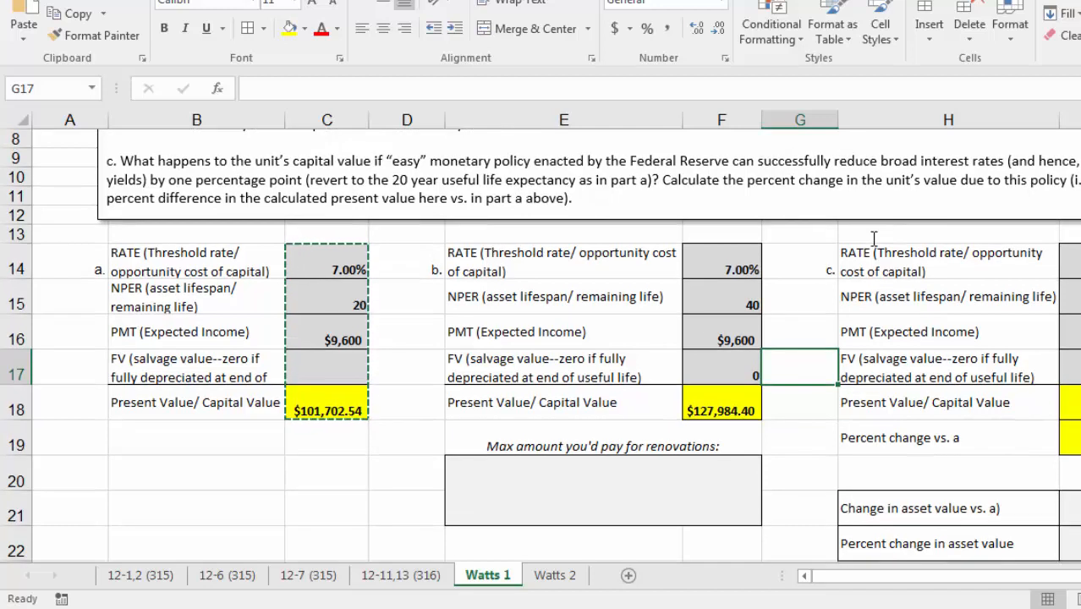
key(Down)
key(Left)
key(Left)
key(Left)
key(Left)
key(Right)
key(Right)
key(Right)
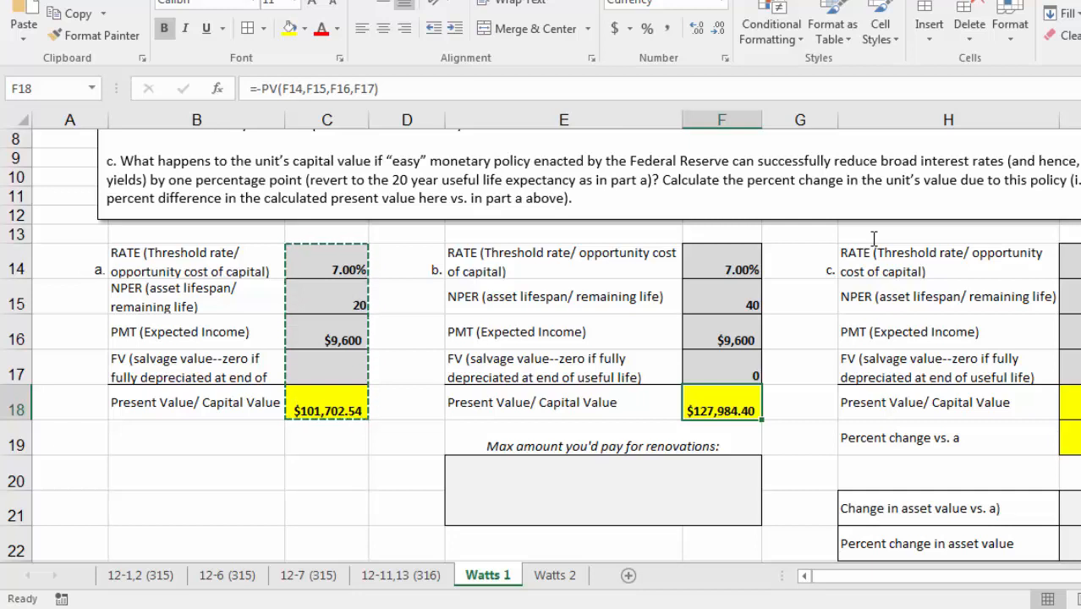
key(Up)
key(Up)
key(Up)
key(Down)
key(Down)
key(Down)
Step: Enter =F18-C18 in merged cell E20 to calculate the maximum amount to pay for renovations
key(Down)
key(Down)
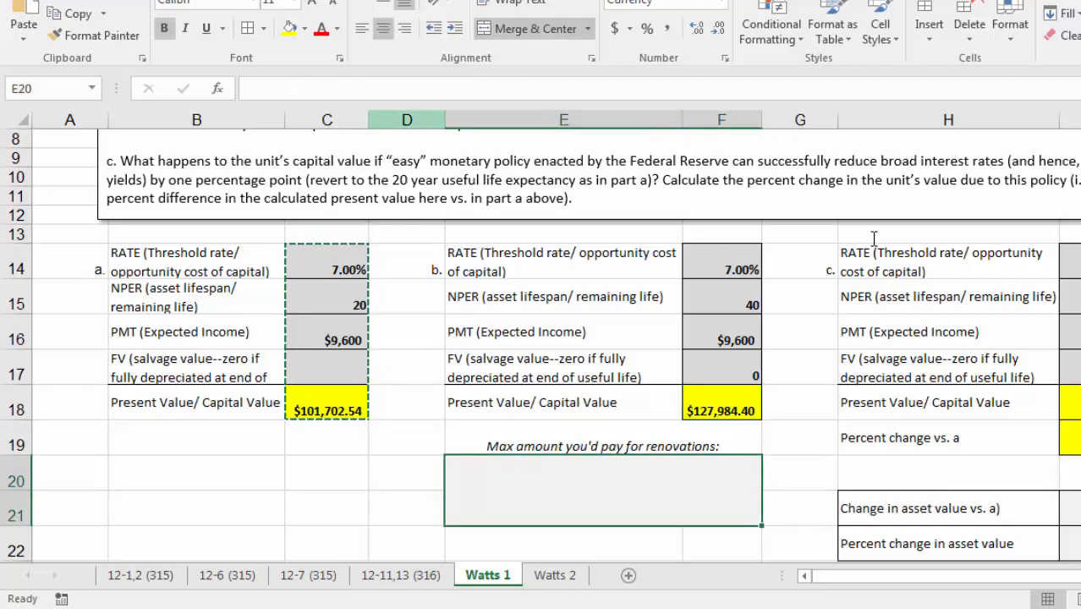
text(=)
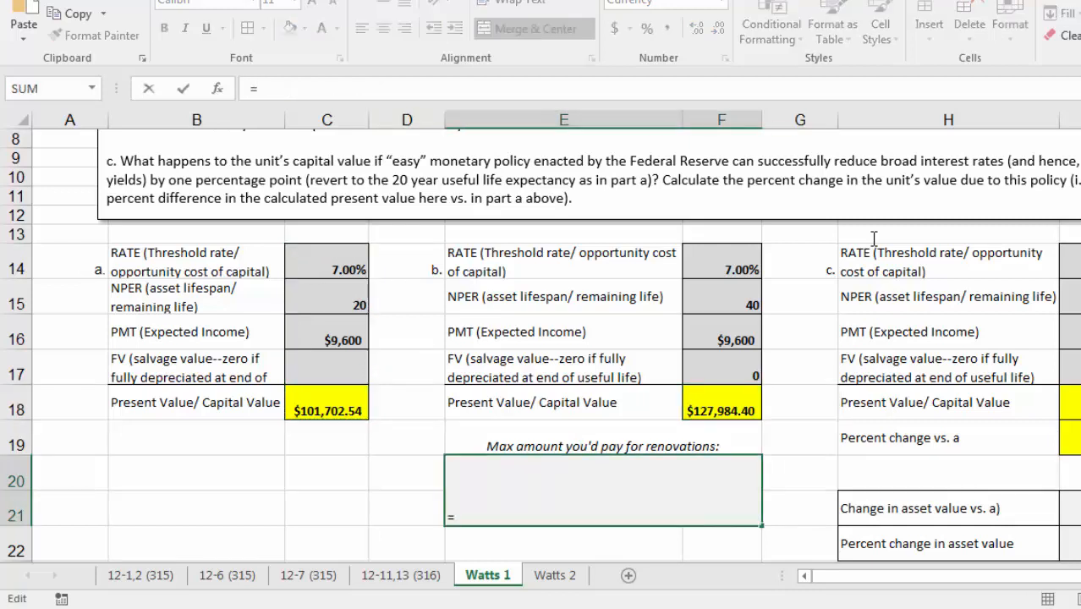
key(Up)
key(Up)
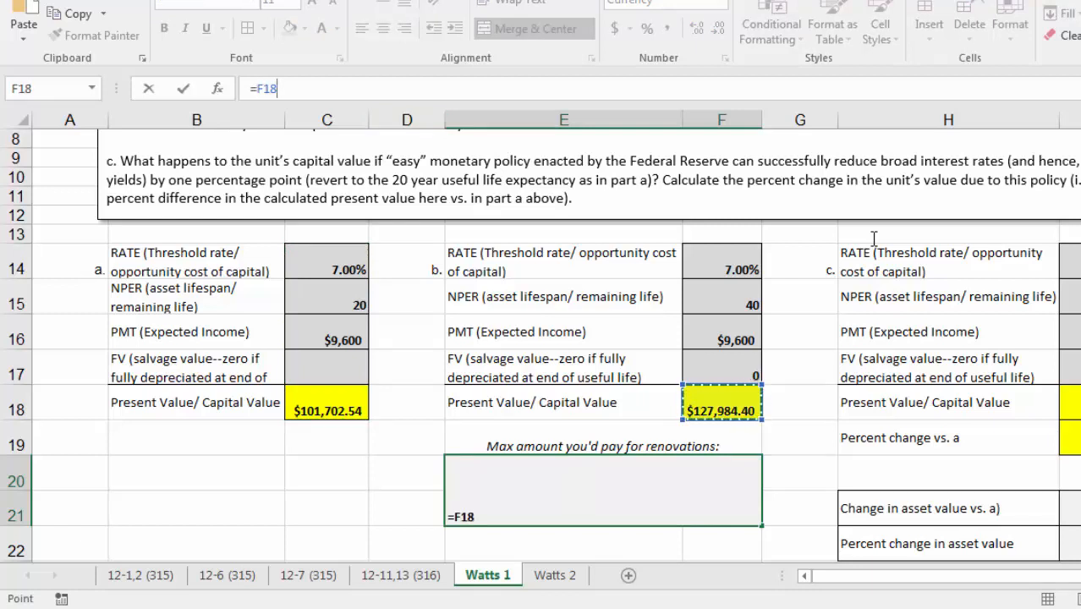
text(-)
key(Left)
key(Left)
key(Up)
key(Up)
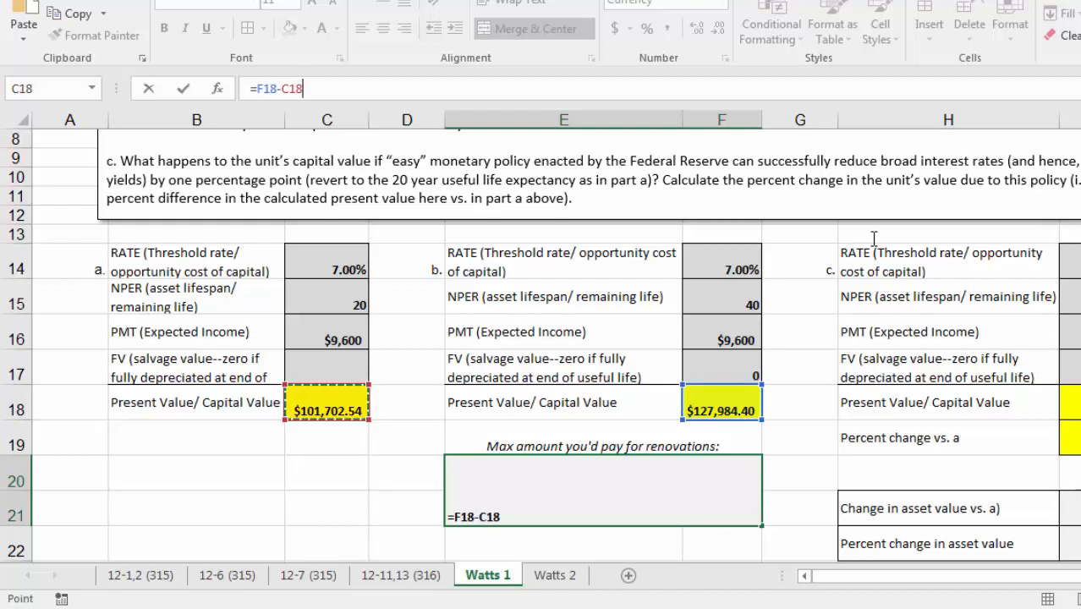
key(Return)
key(Up)
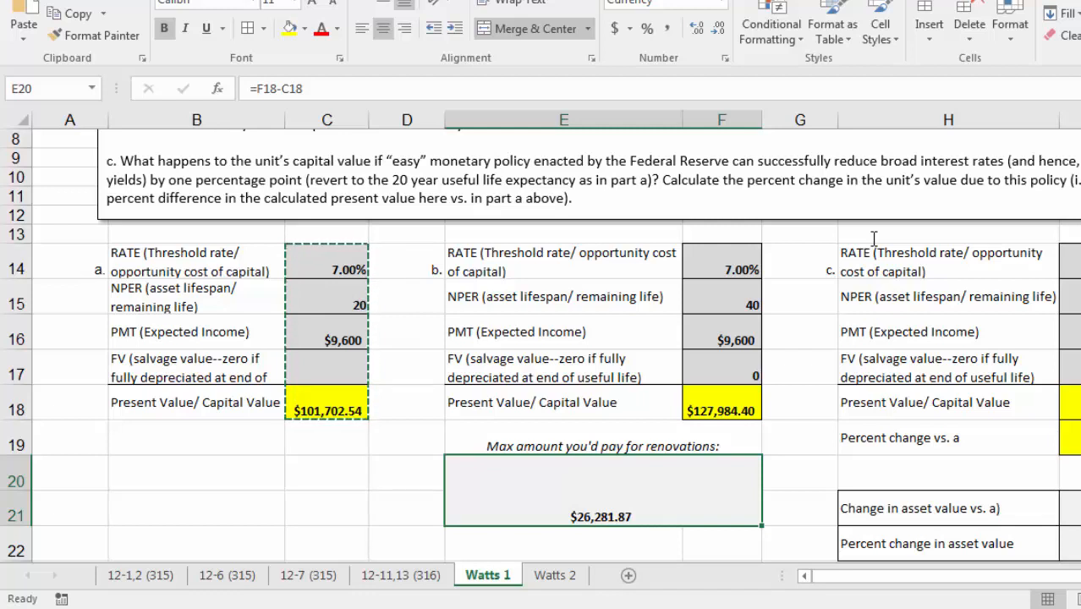
Step: Set the rates in F14 and C14 to 8% to test the effect on the maximum renovation amount
key(ctrl+Up)
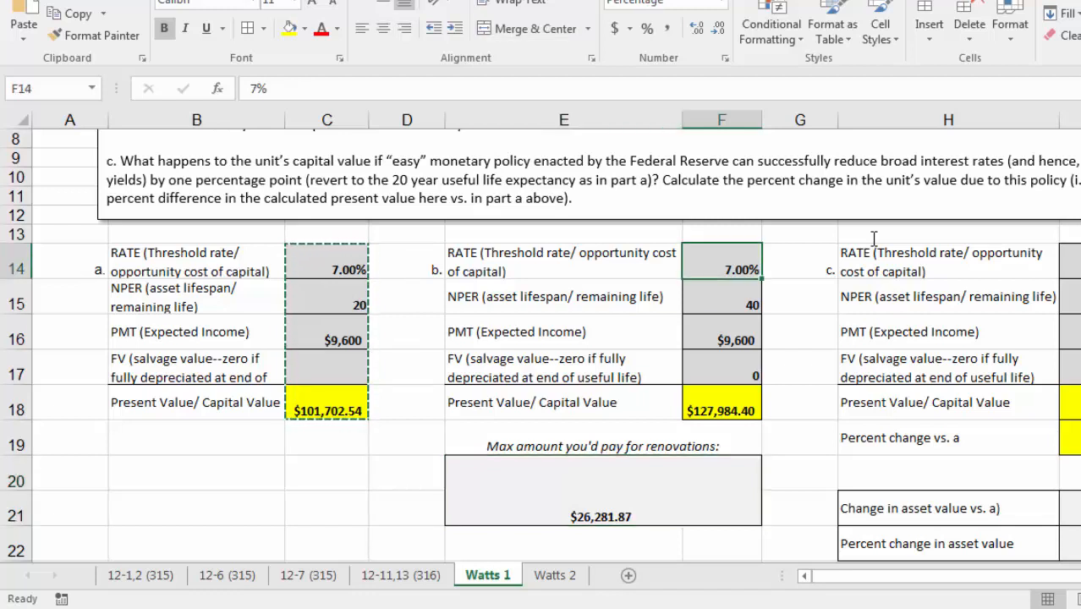
text(8)
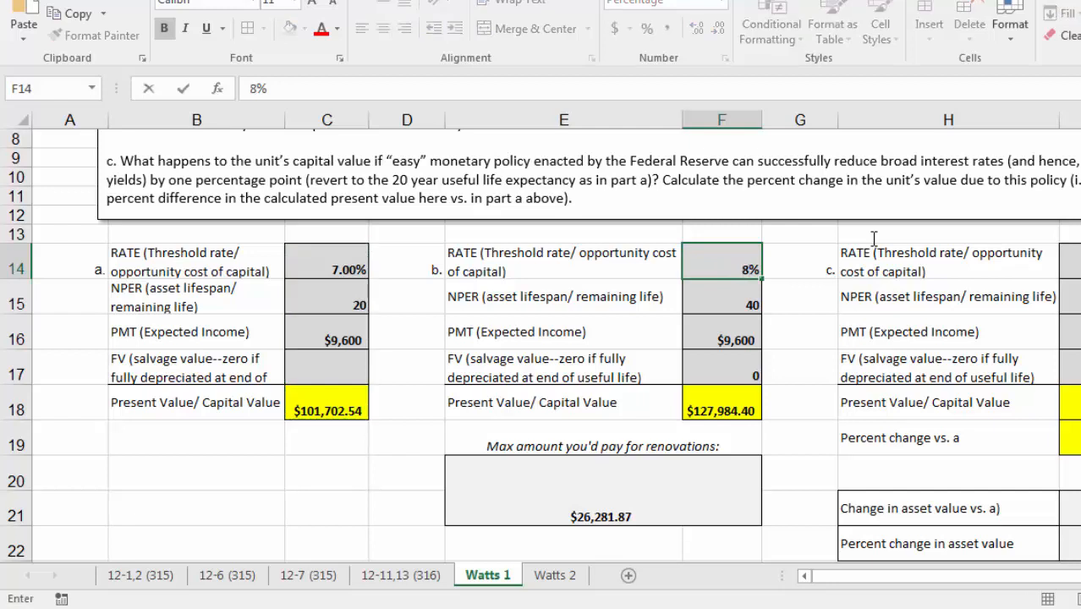
key(Left)
key(Left)
key(Left)
text(8)
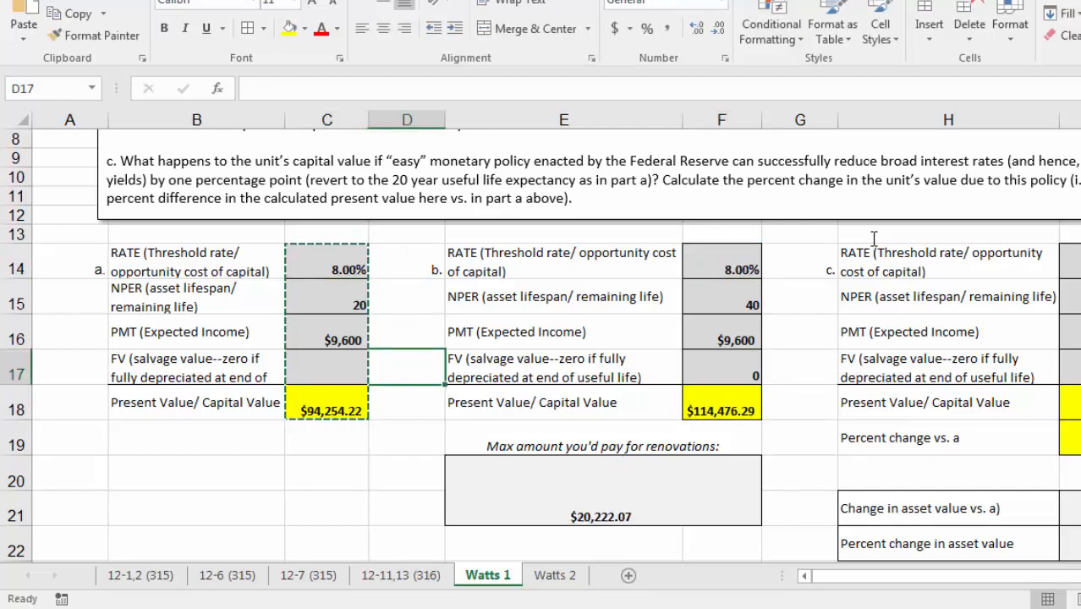
Step: Raise the rates in C14 and F14 to 9% and check the renovation amount in E20 again
key(Left)
key(Up)
key(Up)
key(Up)
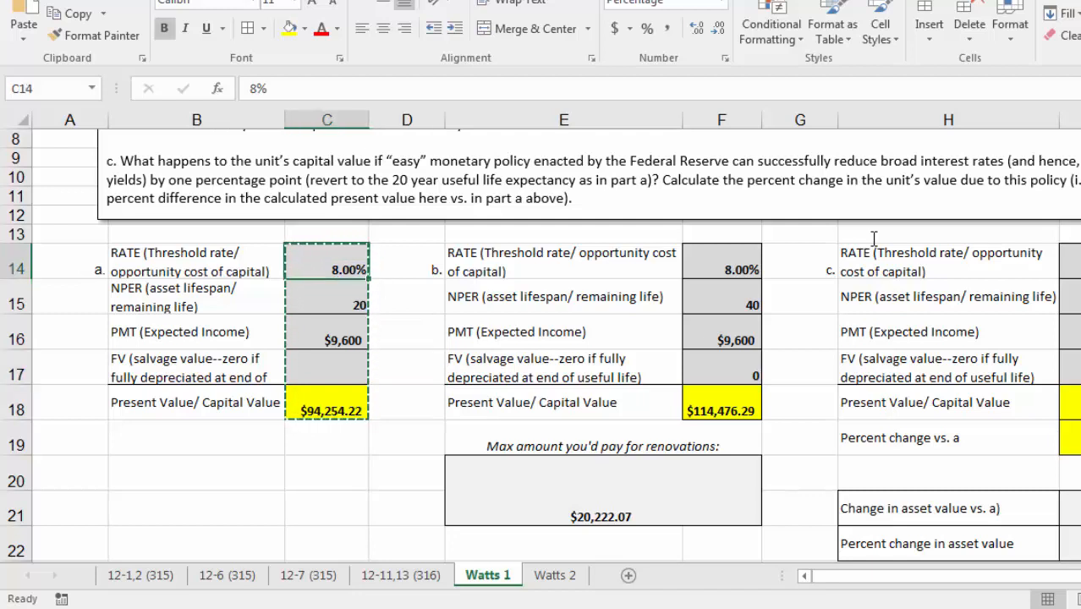
text(9)
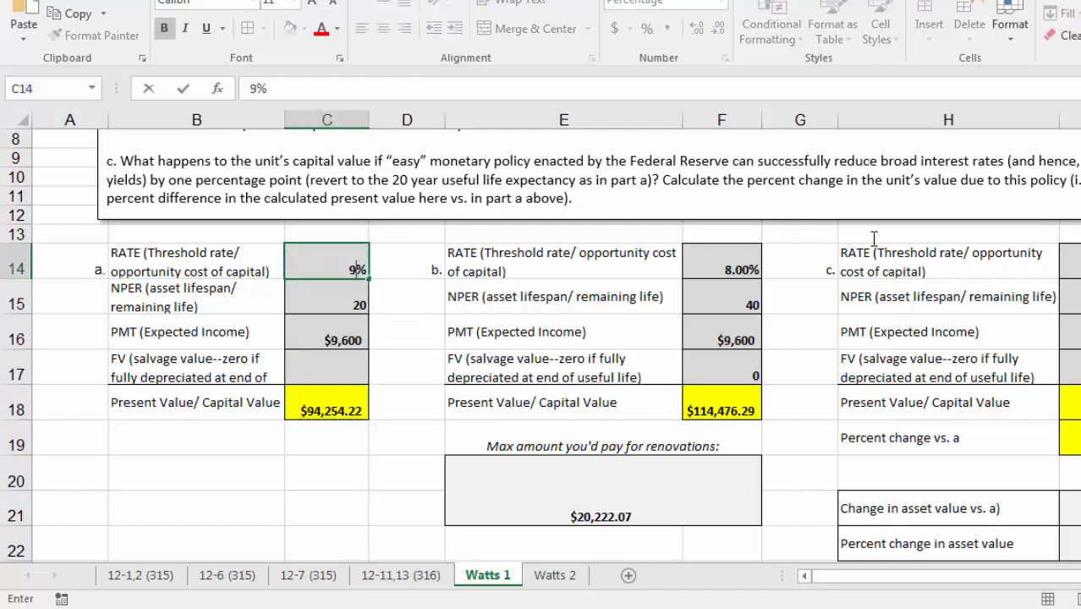
key(Right)
key(Right)
key(Right)
text(9)
key(Down)
key(Down)
key(Down)
key(Down)
key(Down)
key(Down)
key(Right)
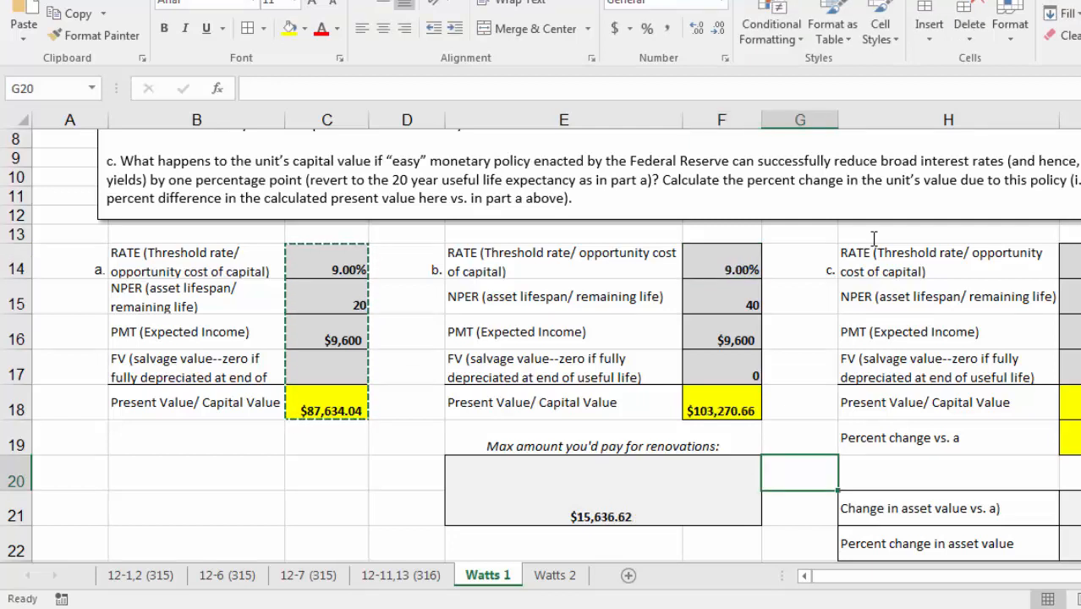
Step: Center the renovation amount vertically in merged cell E20
key(Left)
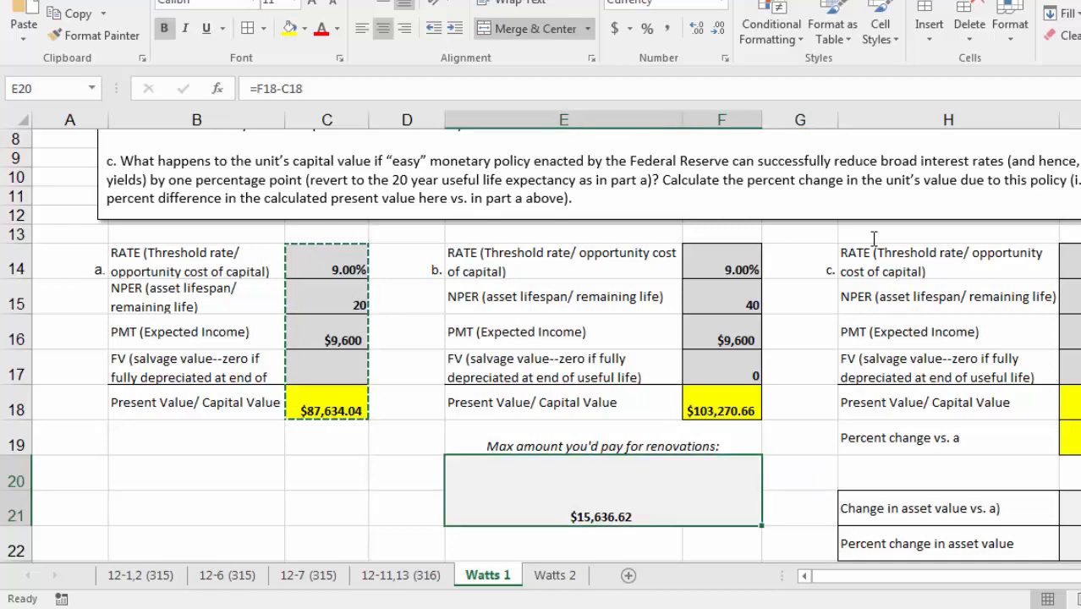
click(383, 5)
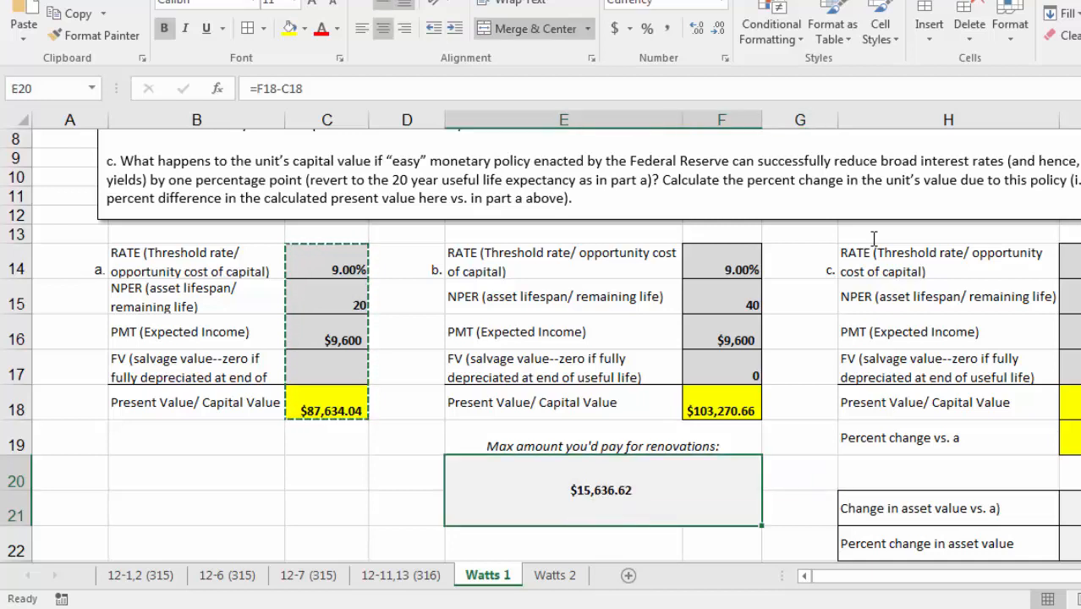
click(799, 439)
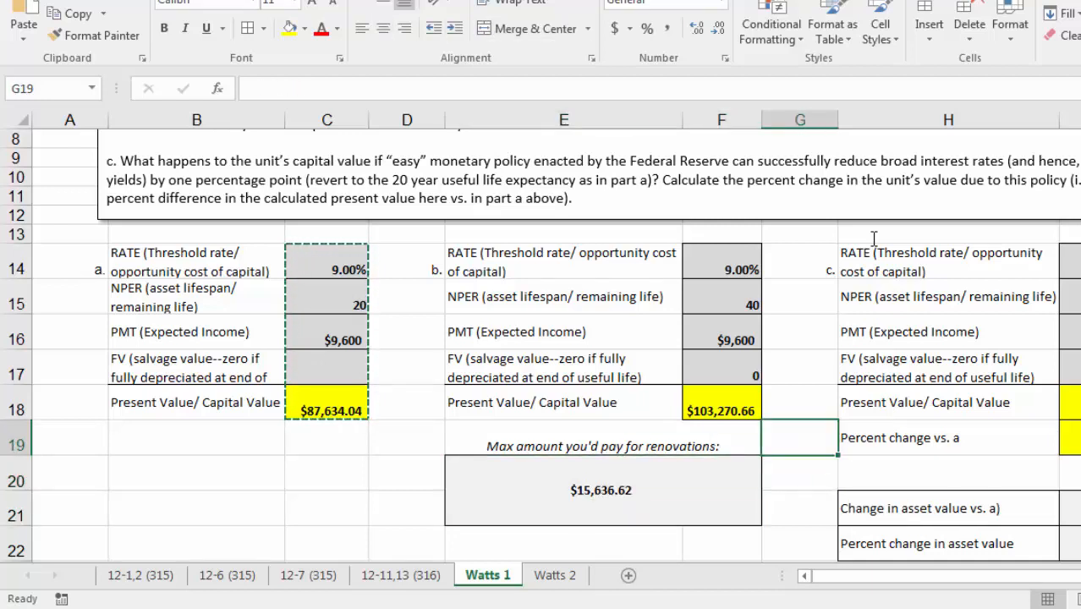
Step: Review the part c question and copy part a's inputs and formula C14:C18 into part c's cells I14:I18
scroll(874, 238, up, 3)
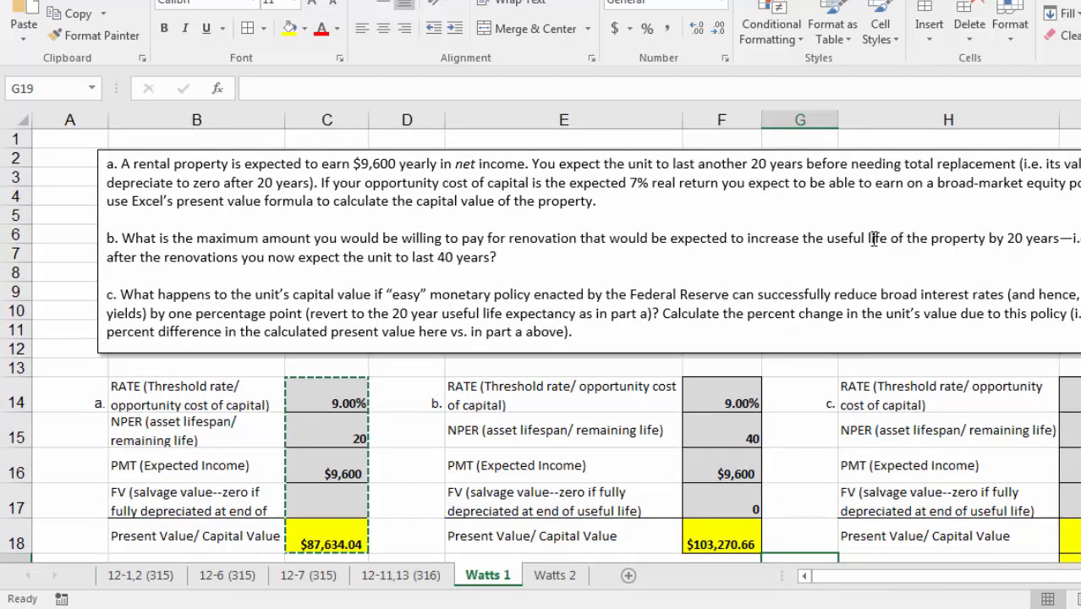
click(874, 237)
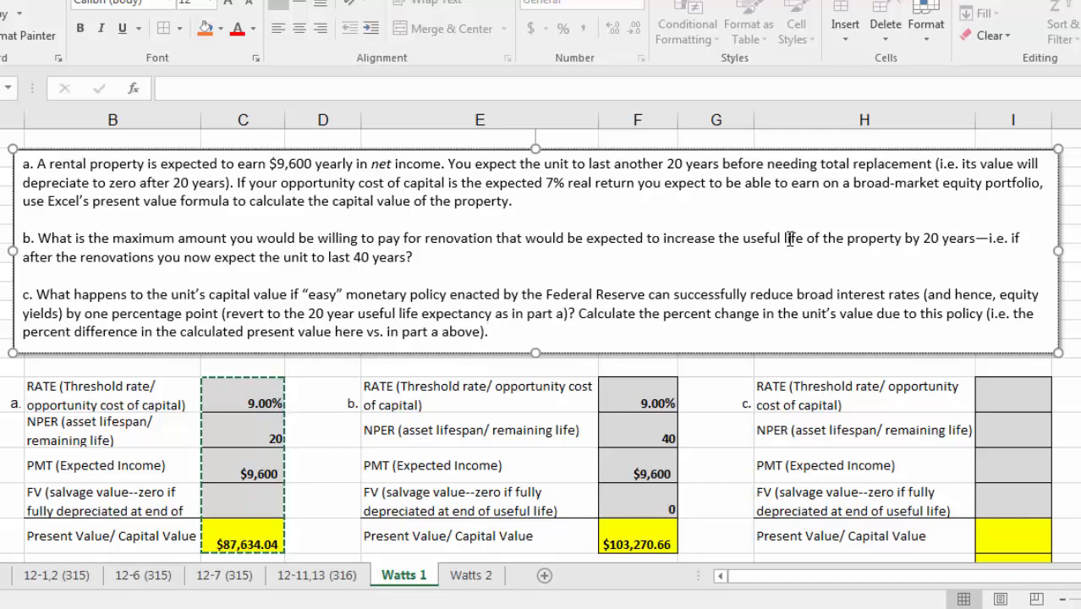
scroll(789, 238, down, 1)
click(1012, 300)
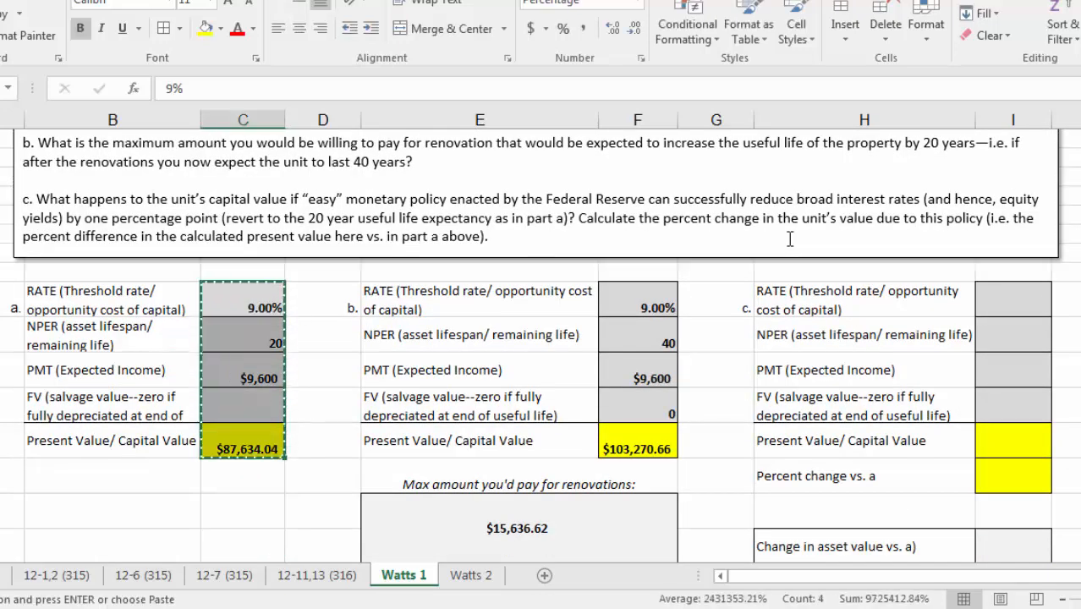
key(ctrl+v)
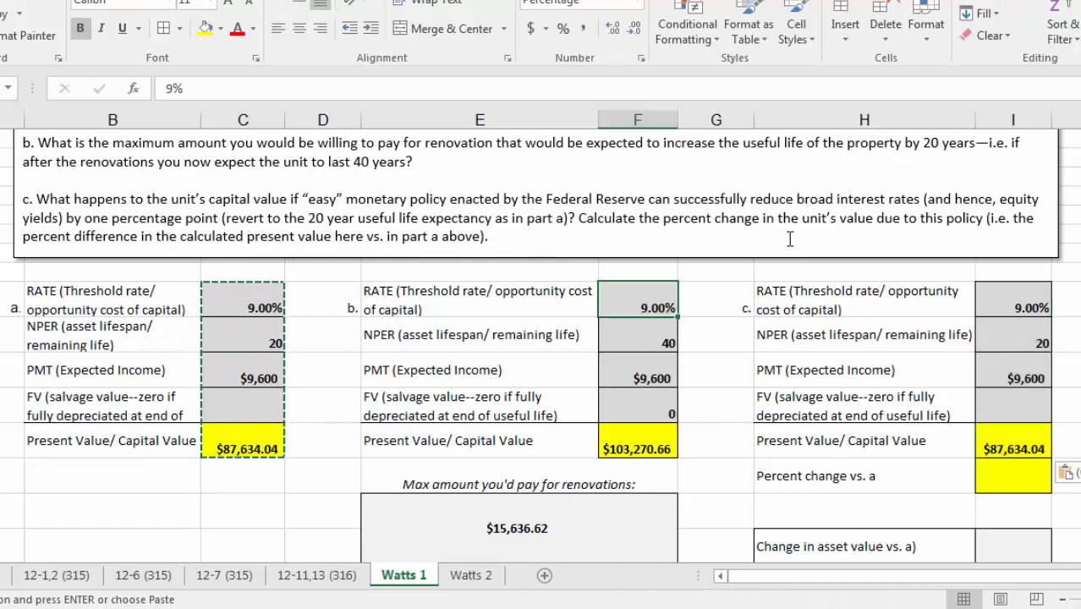
Step: Set part b's rate in F14 and part a's rate in C14 back to 7%
key(Left)
key(Left)
key(Left)
text(7%)
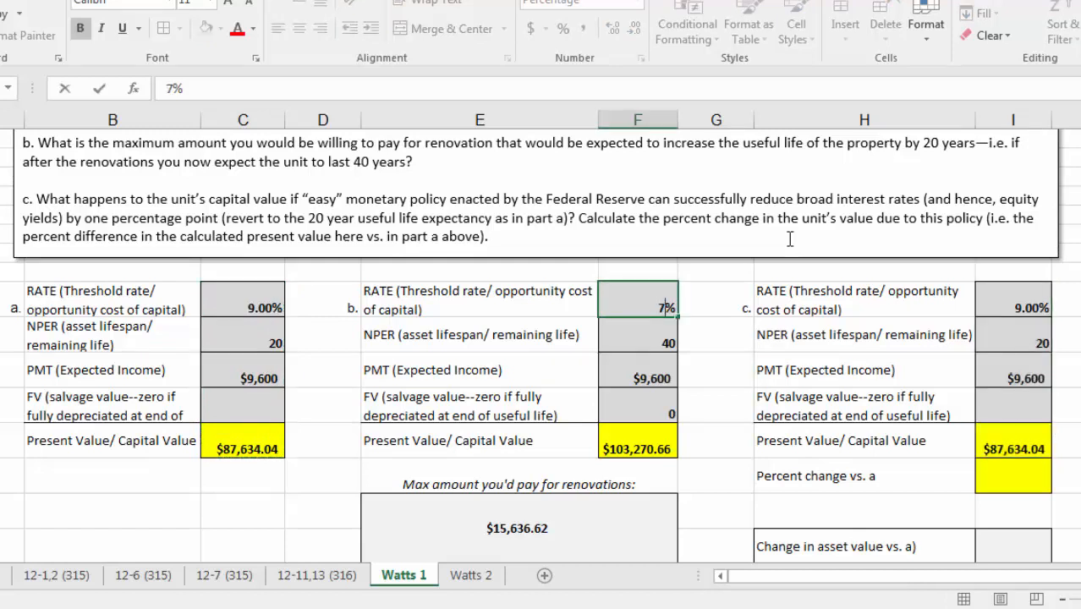
key(Left)
key(Left)
key(Left)
text(7%)
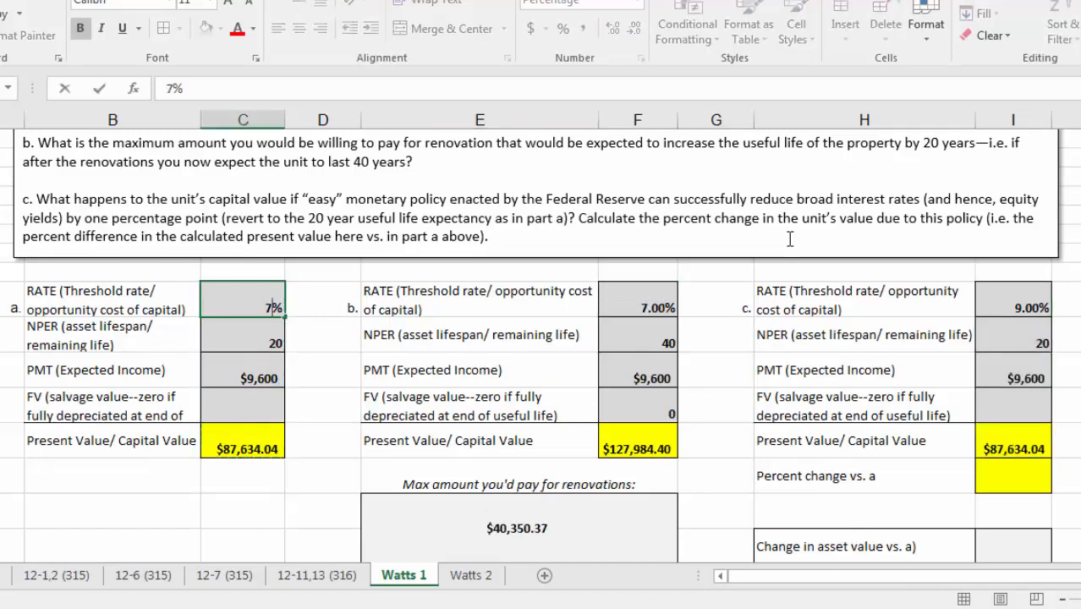
Step: Set part c's rate in I14 to 7% and autofit column I
key(Right)
key(Right)
key(Right)
key(Right)
key(Right)
key(Right)
text(7%)
key(Return)
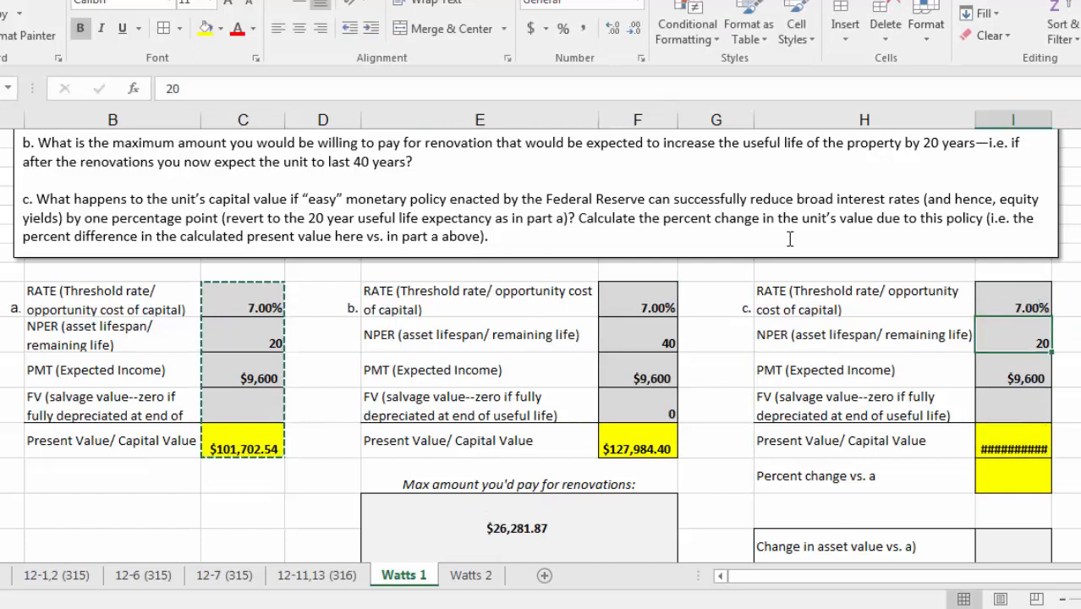
double_click(1051, 120)
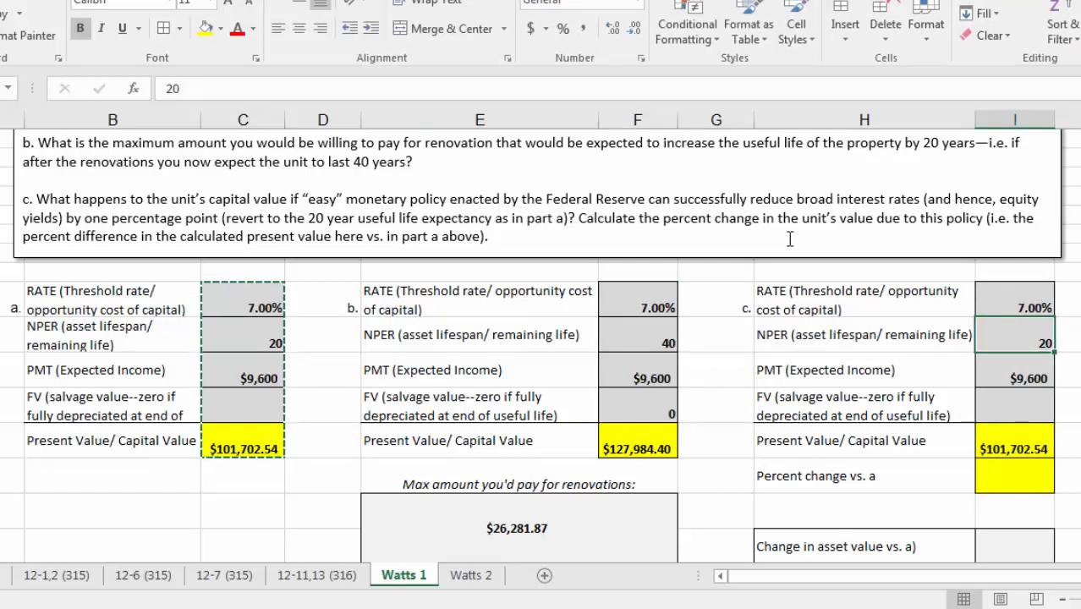
Step: Set part c's rate in I14 to 6% to reflect the one percentage point reduction
key(Up)
text(6%)
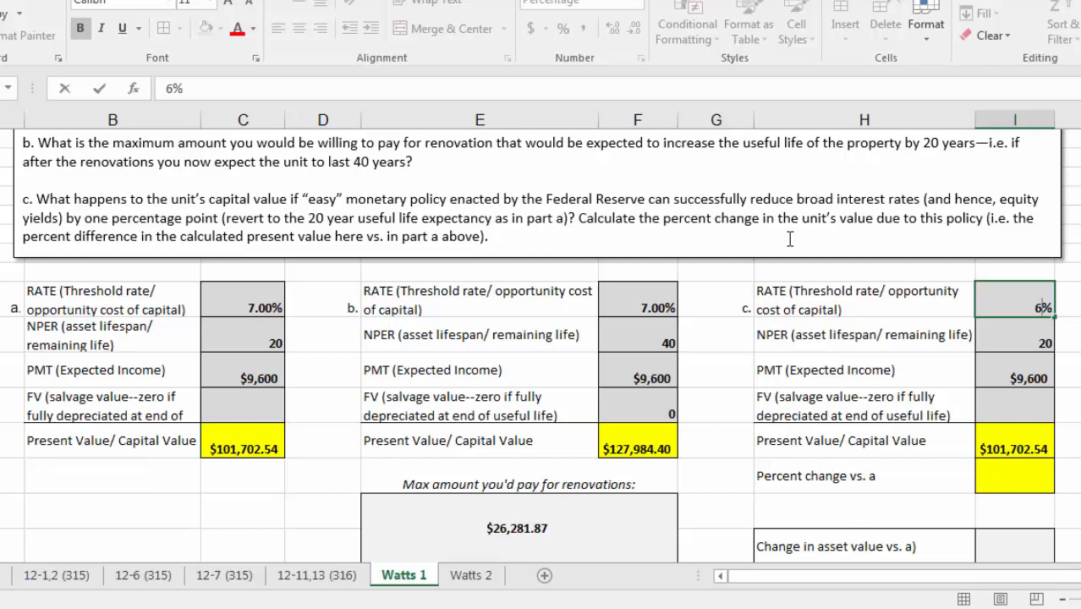
key(Return)
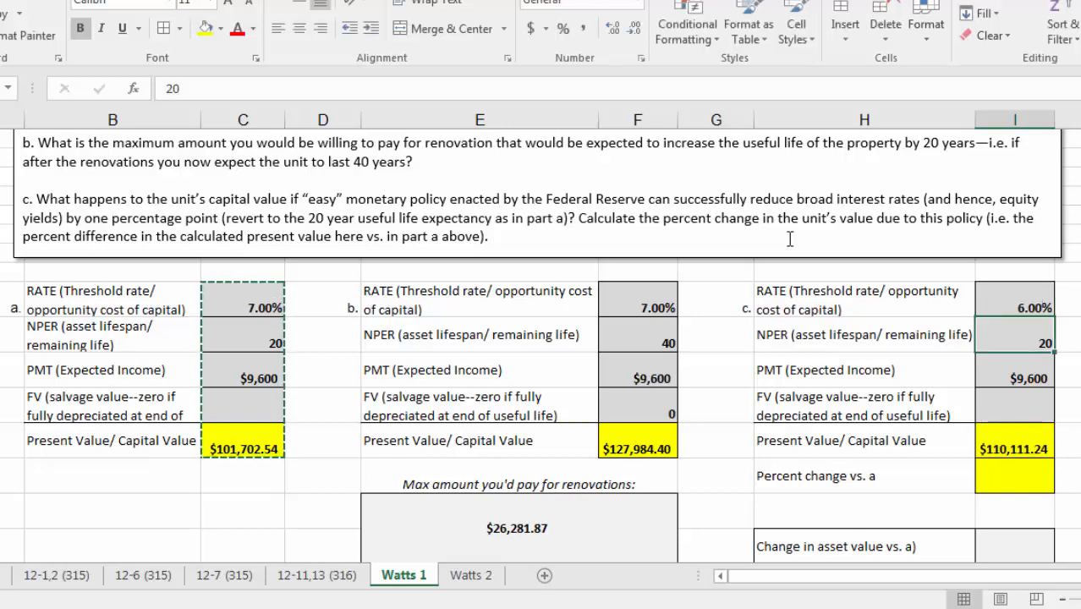
Step: Calculate part c's percent change versus part a in I19 with the formula =(I18-C18)/C18
key(Down)
key(Down)
key(Down)
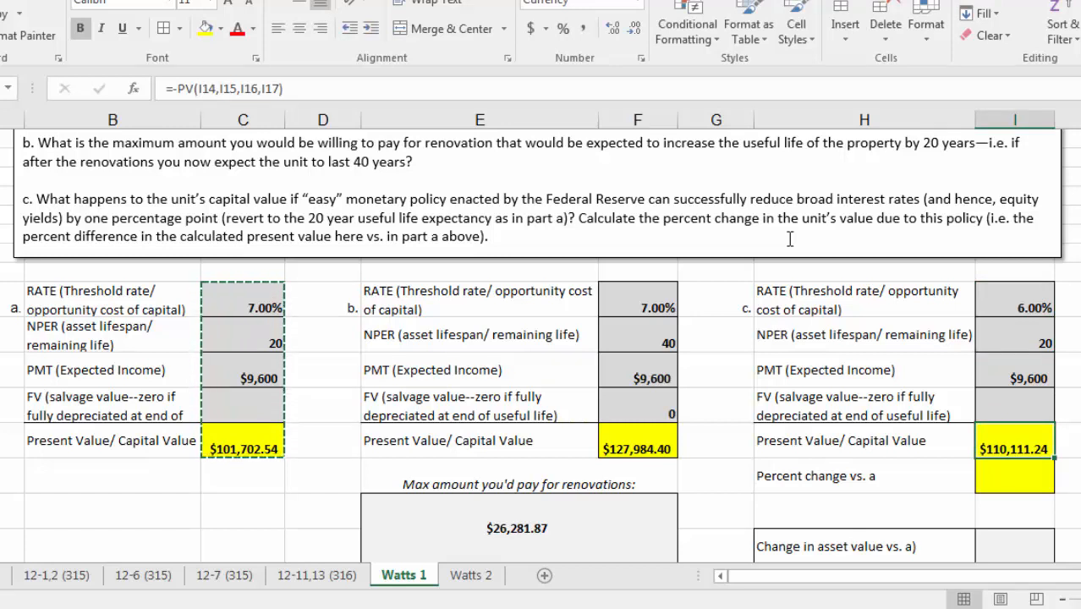
key(Down)
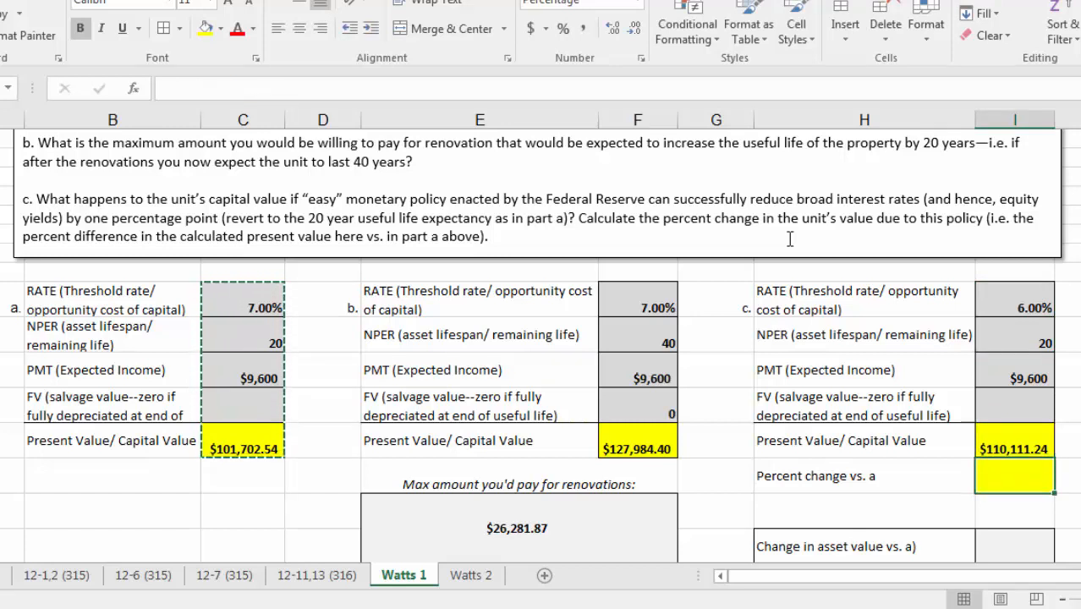
text(=()
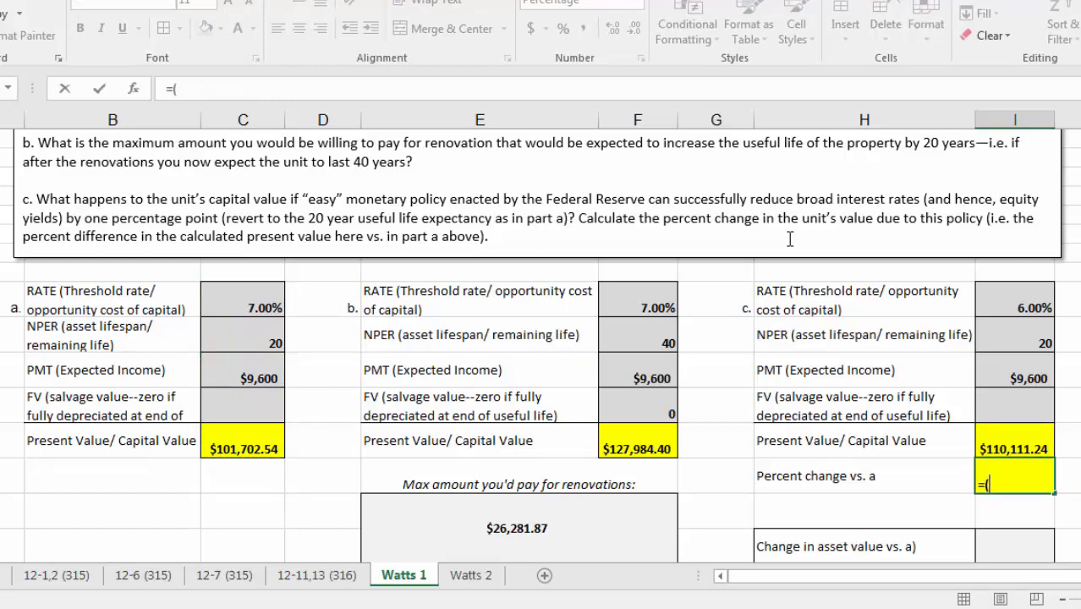
key(Up)
text(-)
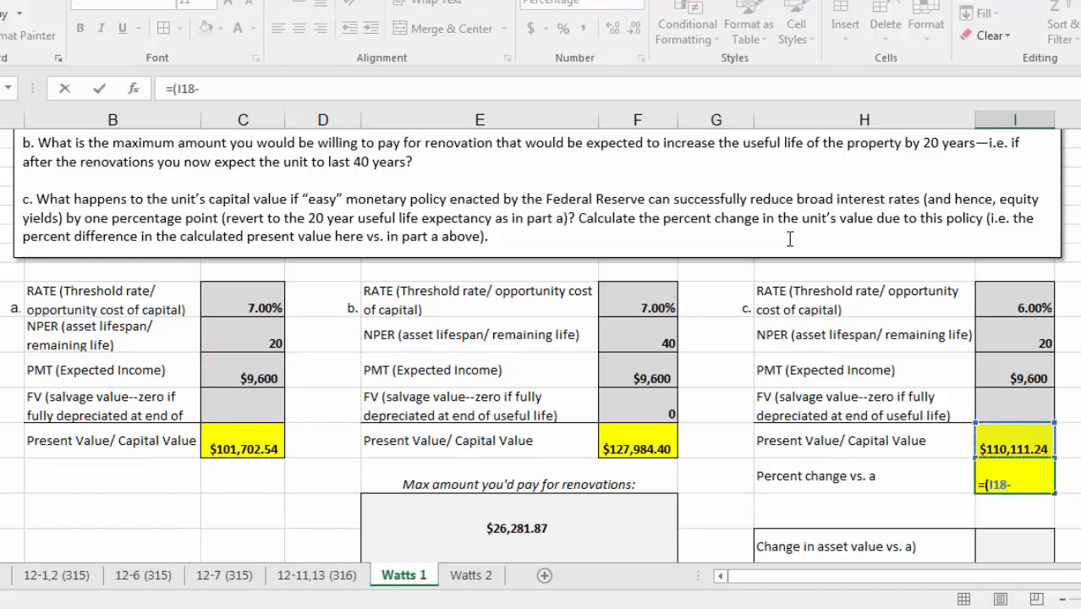
key(Up)
key(Left)
key(Left)
key(Left)
key(Left)
key(Left)
key(Left)
text()/)
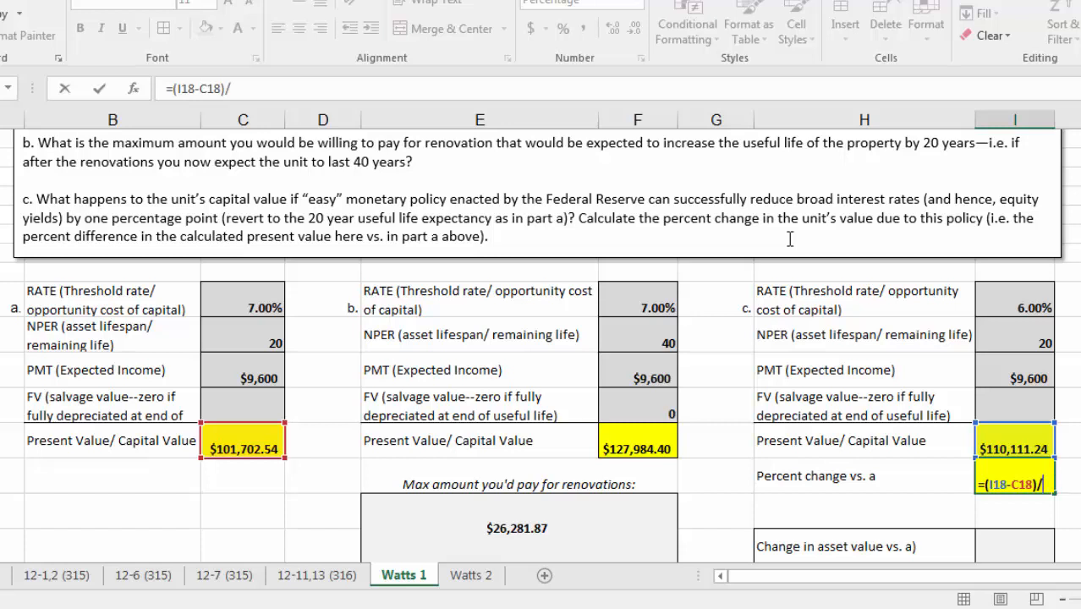
text(C18)
key(Return)
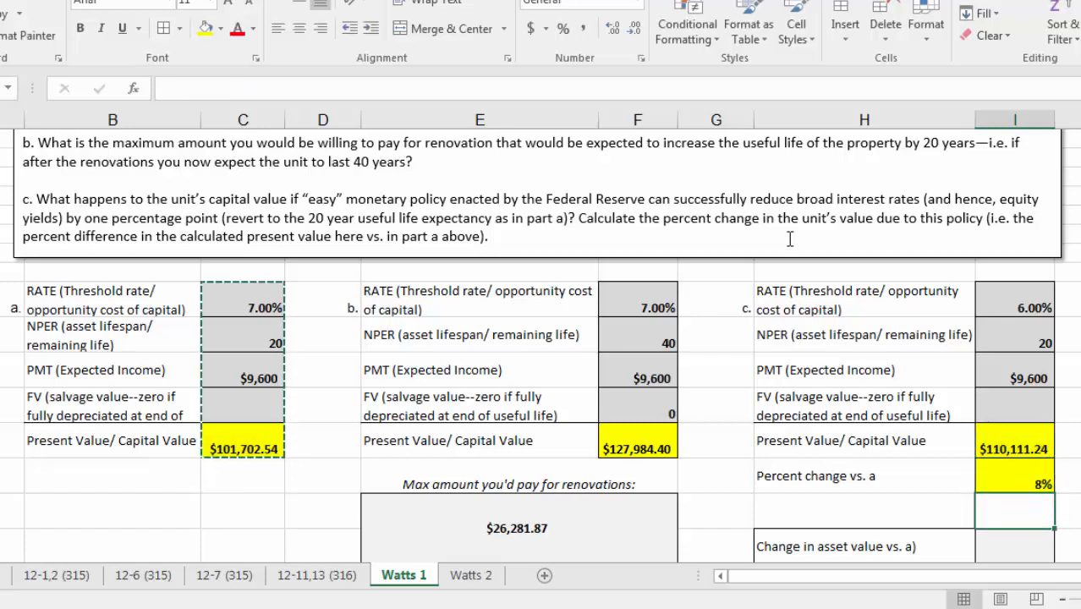
key(Up)
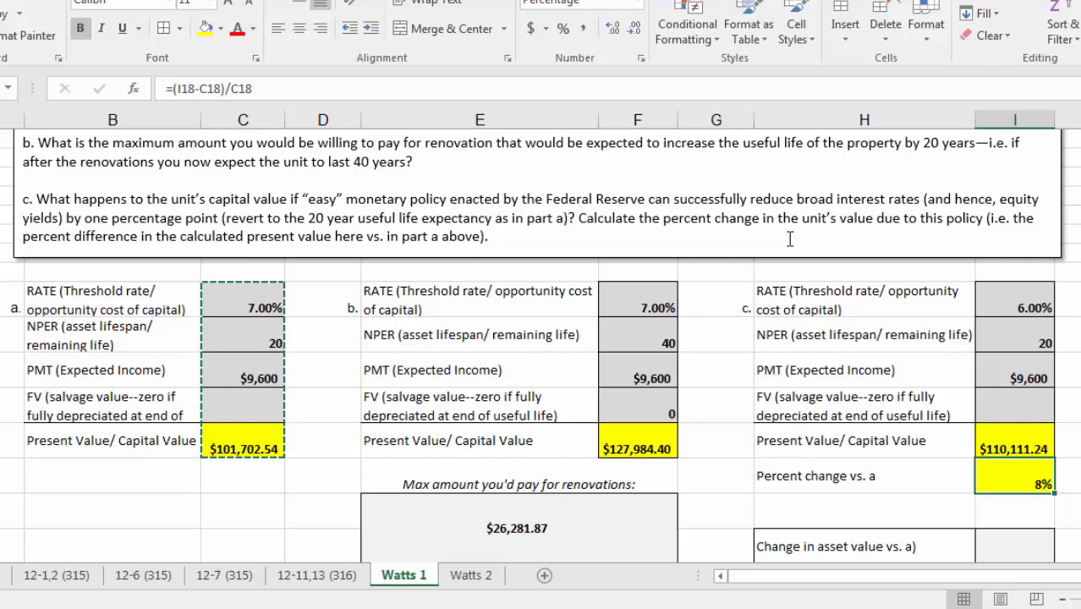
Step: Enter the formula =-1/C14 in J14, beside part c's rate
key(Right)
key(Up)
key(Up)
key(Up)
key(Up)
key(Up)
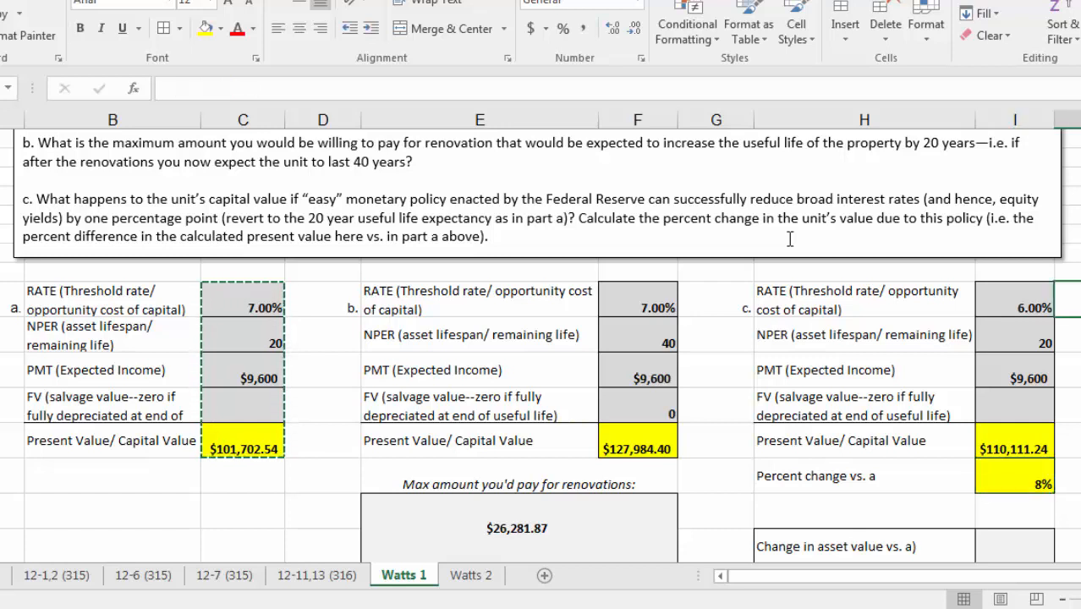
text(=()
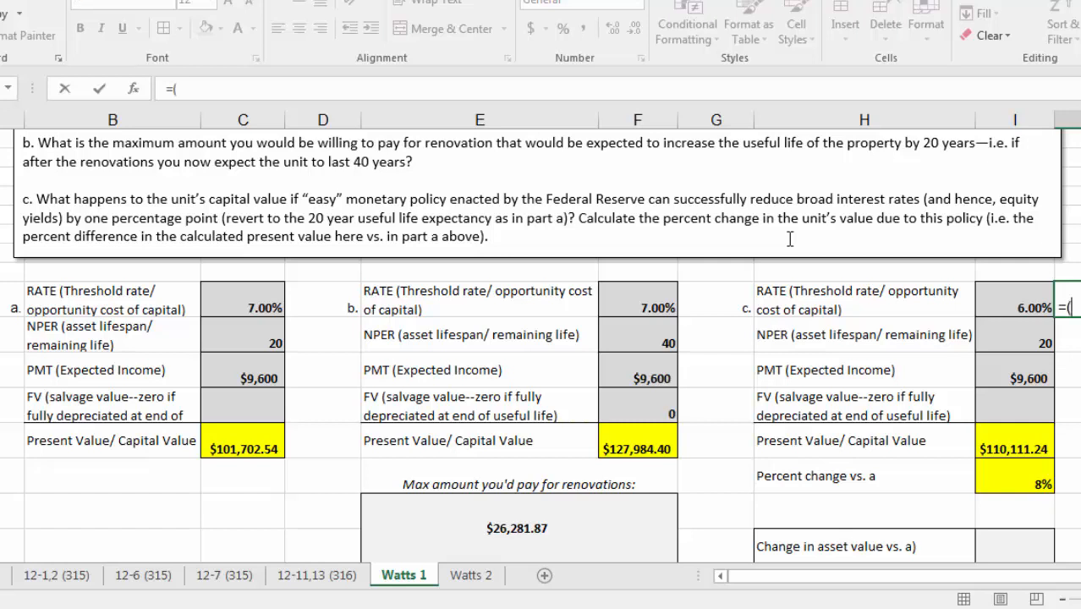
key(BackSpace)
text(-1/)
key(Left)
key(Left)
key(Left)
key(Left)
key(Left)
key(Left)
key(Left)
key(Return)
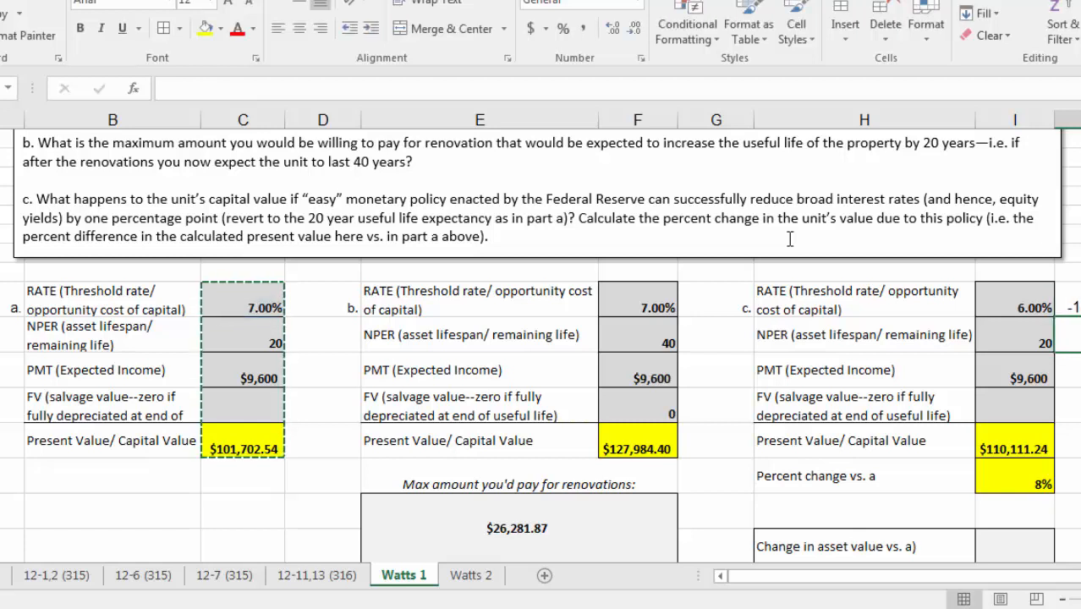
Step: Correct the J14 formula to =-0.01/C14 to express the one-point reduction as a percent change in the rate
key(Up)
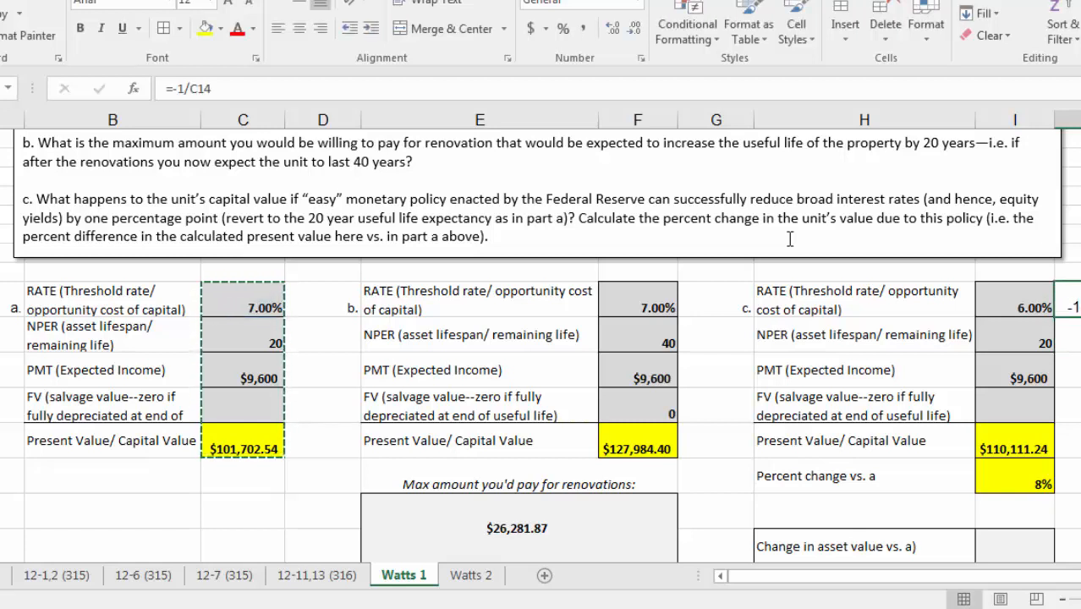
key(F2)
key(Left)
key(Left)
key(Left)
key(Left)
key(Left)
text(.0)
key(Return)
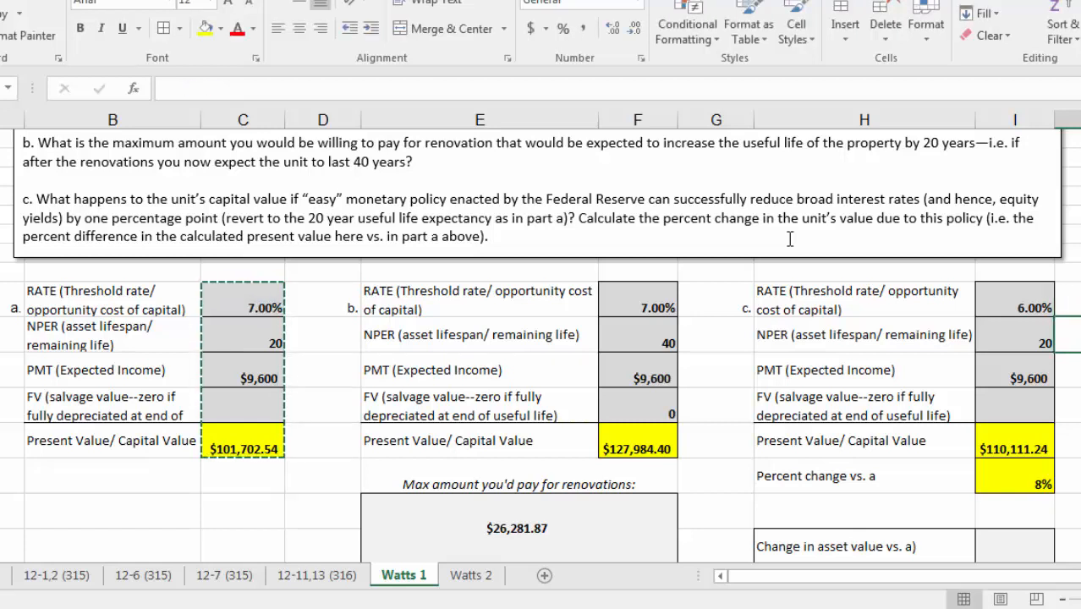
key(Up)
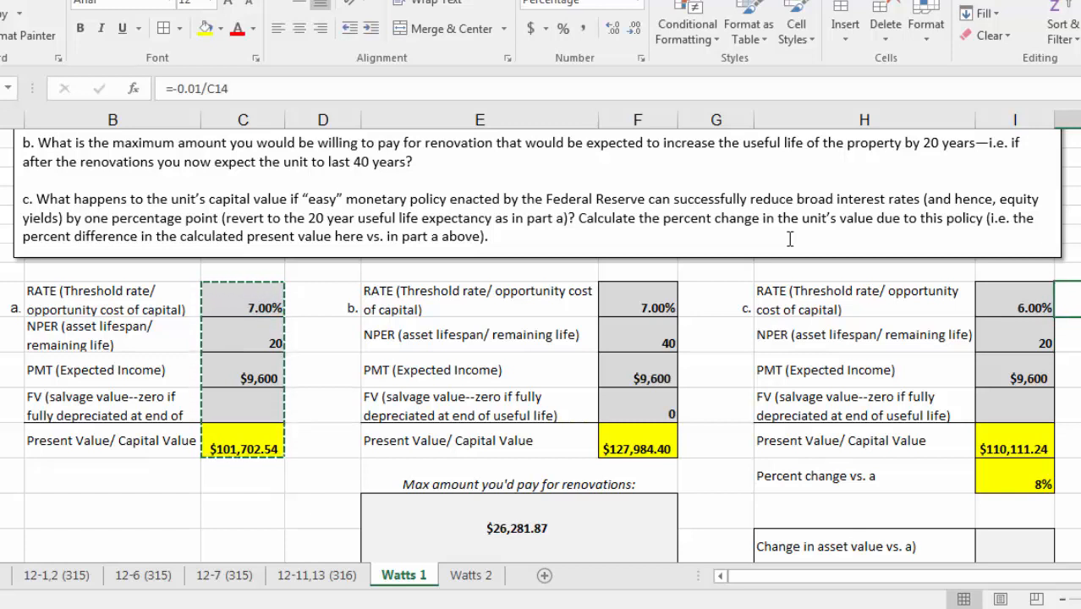
Step: Compare the percent change in part c's rate with the percent change in capital value, and review part c's inputs and present value formula
key(Down)
key(Down)
key(Down)
key(Down)
key(Down)
key(Left)
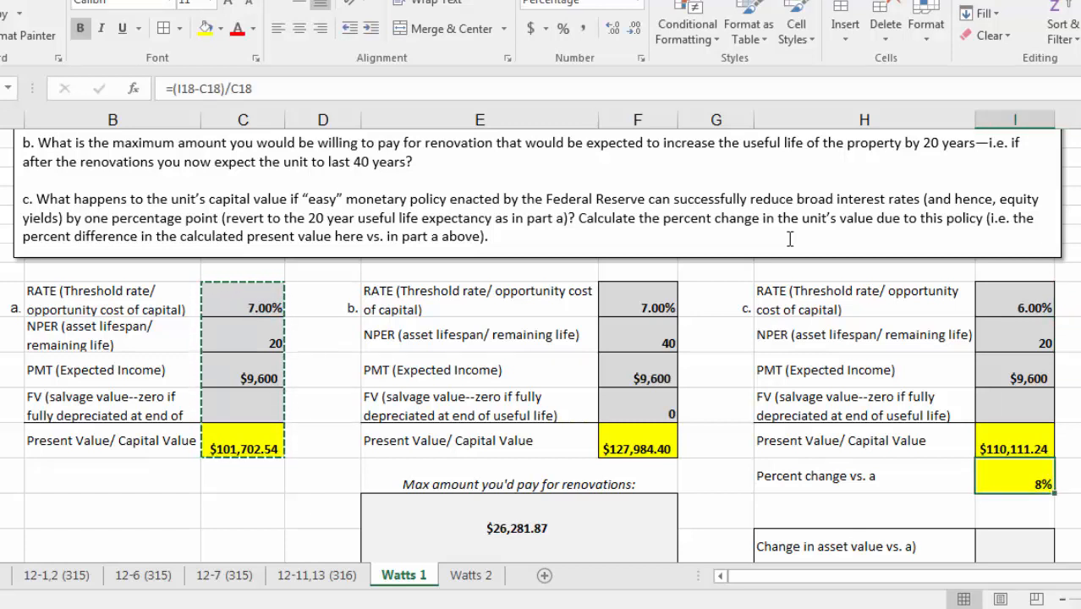
scroll(790, 239, down, 1)
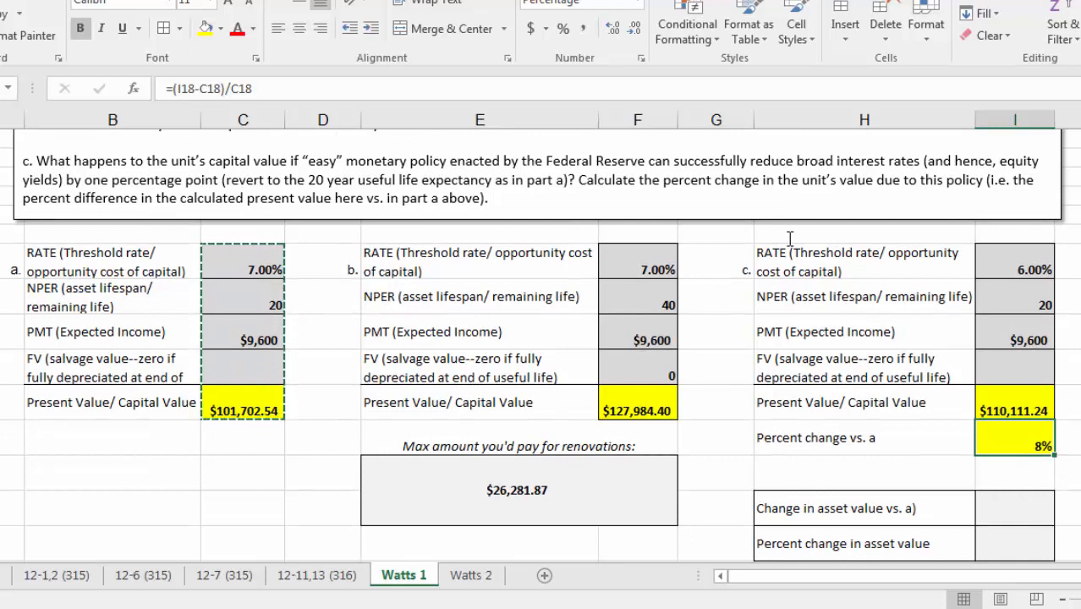
key(Up)
key(Up)
key(Up)
key(Up)
key(Up)
key(Down)
key(Down)
key(Down)
key(Down)
key(Down)
key(Up)
key(Up)
key(Up)
key(Up)
key(Up)
key(Right)
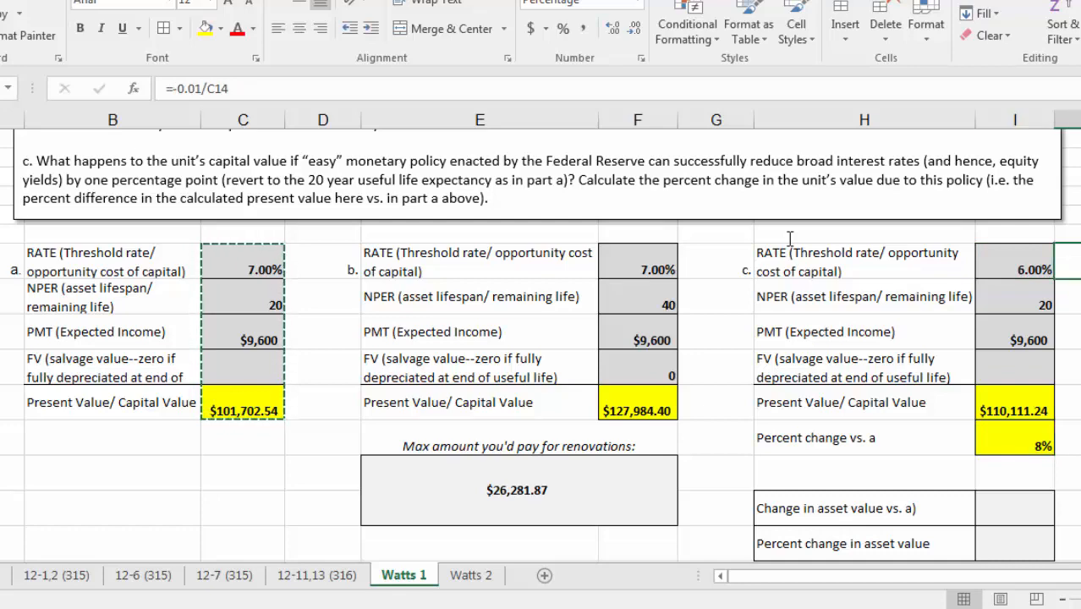
key(Down)
key(Down)
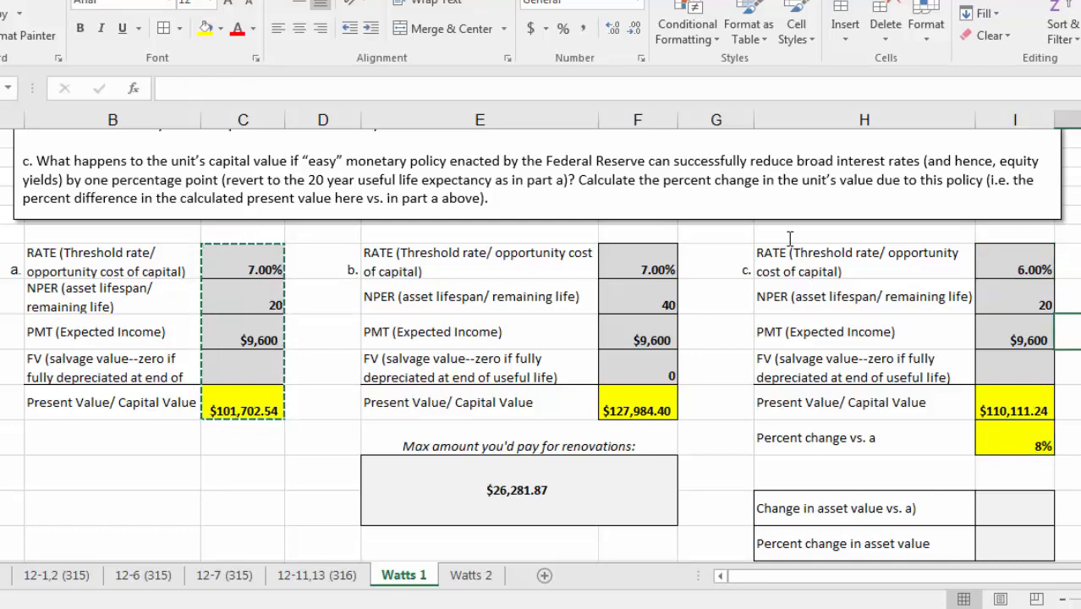
scroll(789, 238, up, 2)
scroll(790, 238, down, 1)
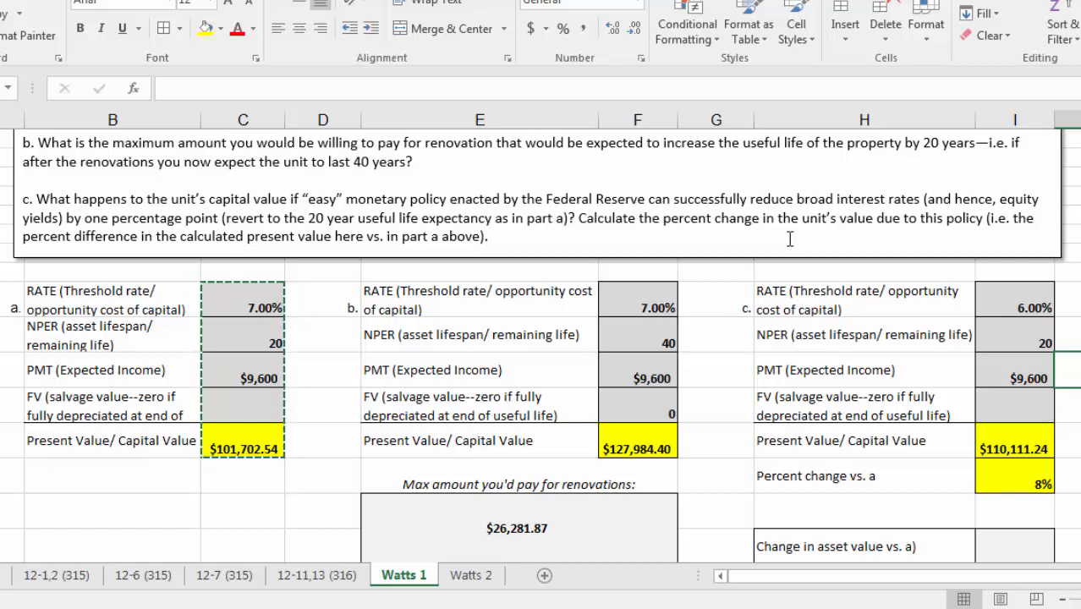
key(Down)
key(Right)
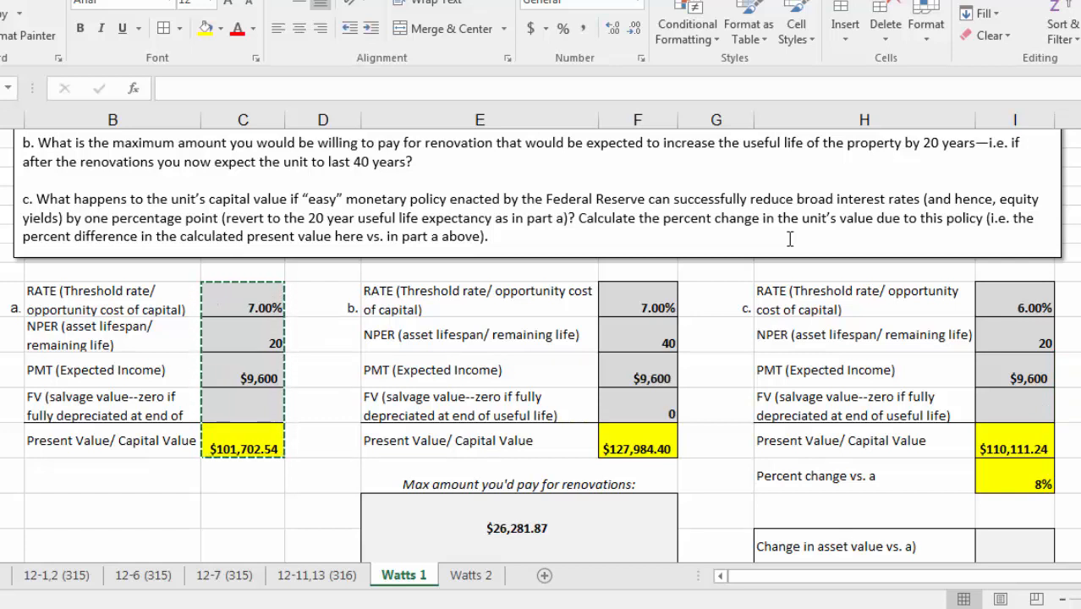
key(Left)
key(Down)
key(Down)
key(Down)
key(Down)
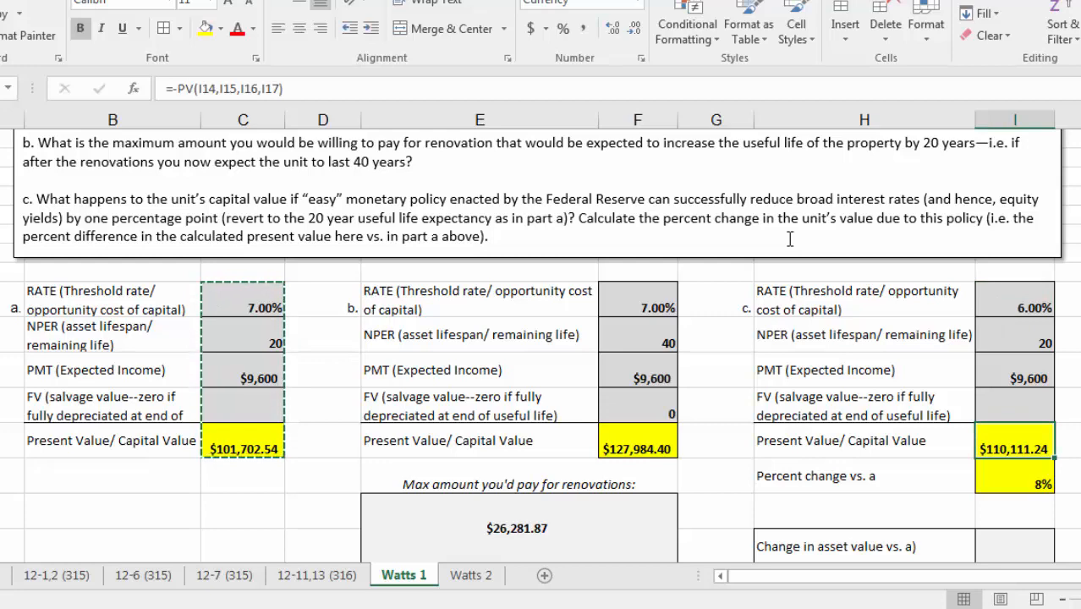
Step: Open the Watts 2 sheet and review the antique chest and movie poster rate-of-return questions and their answer tables
key(ctrl+Page_Down)
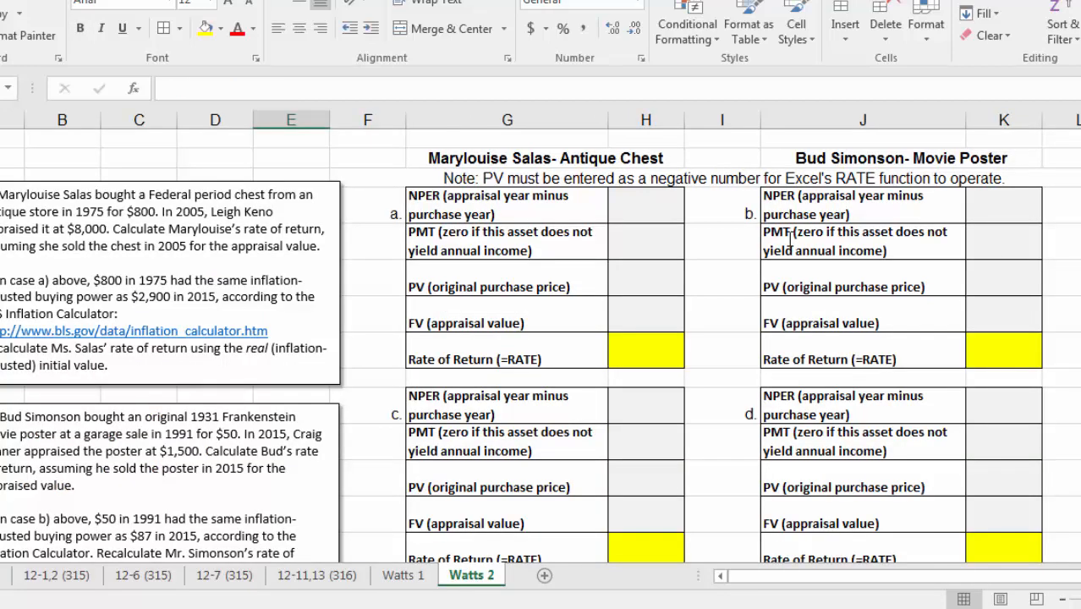
scroll(790, 240, down, 3)
scroll(791, 241, up, 3)
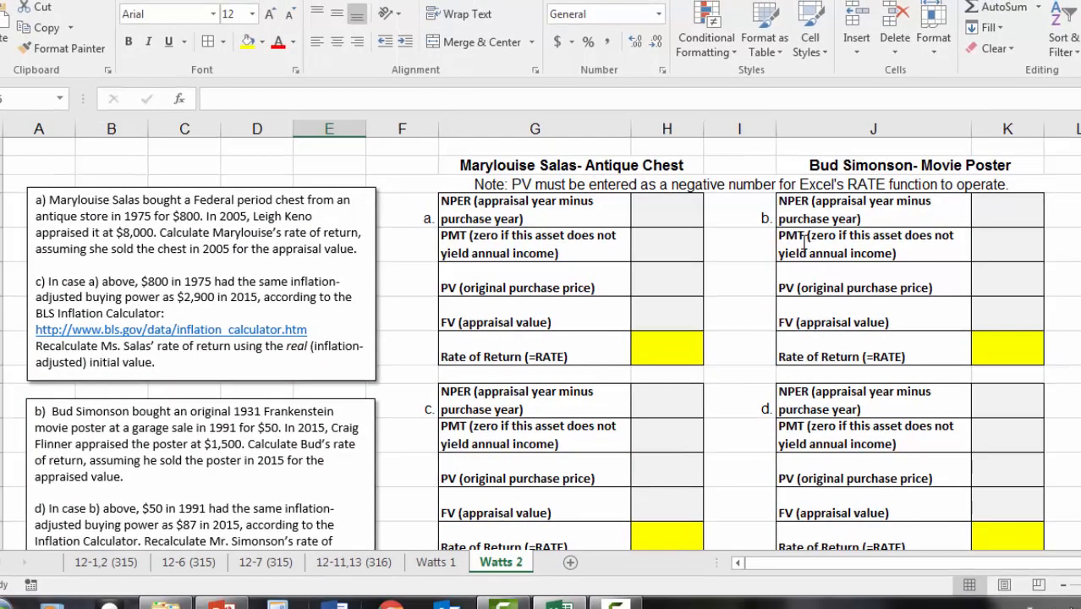
ctrl+scroll(804, 241, up, 1)
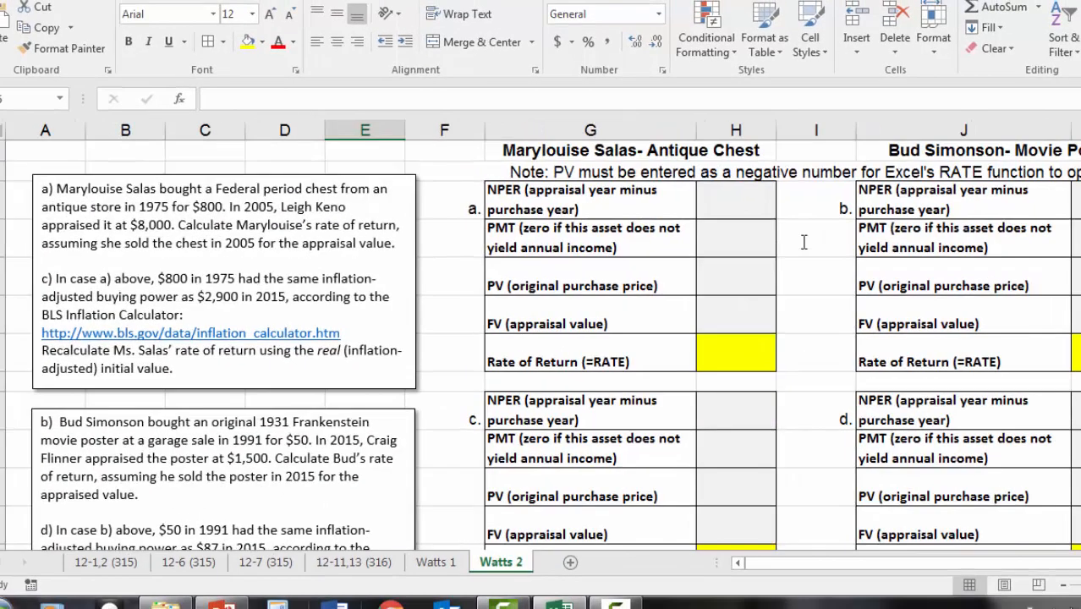
scroll(804, 242, up, 1)
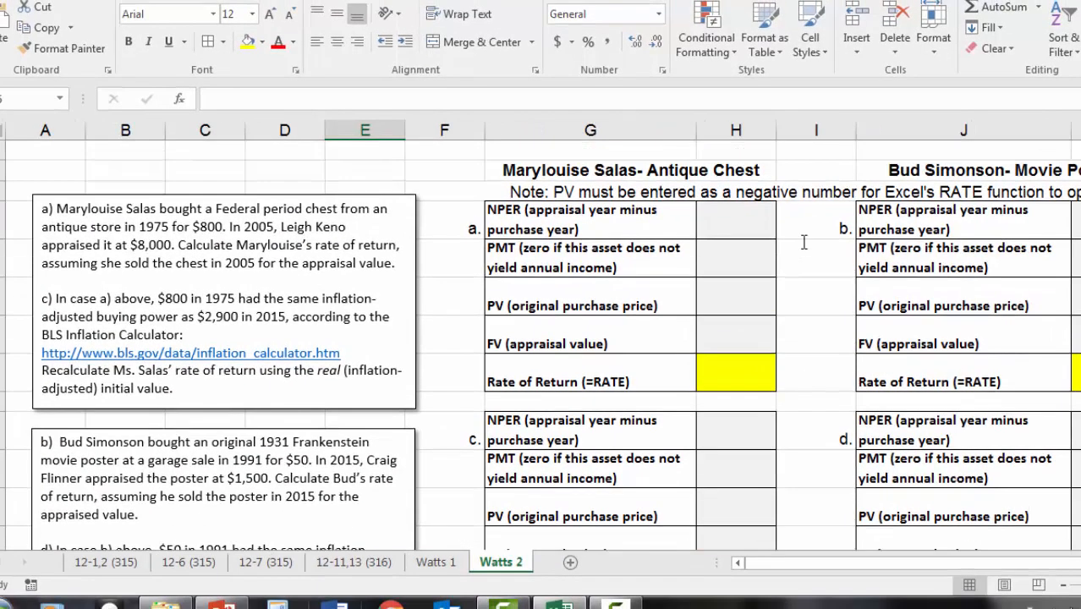
drag(125, 171, 364, 171)
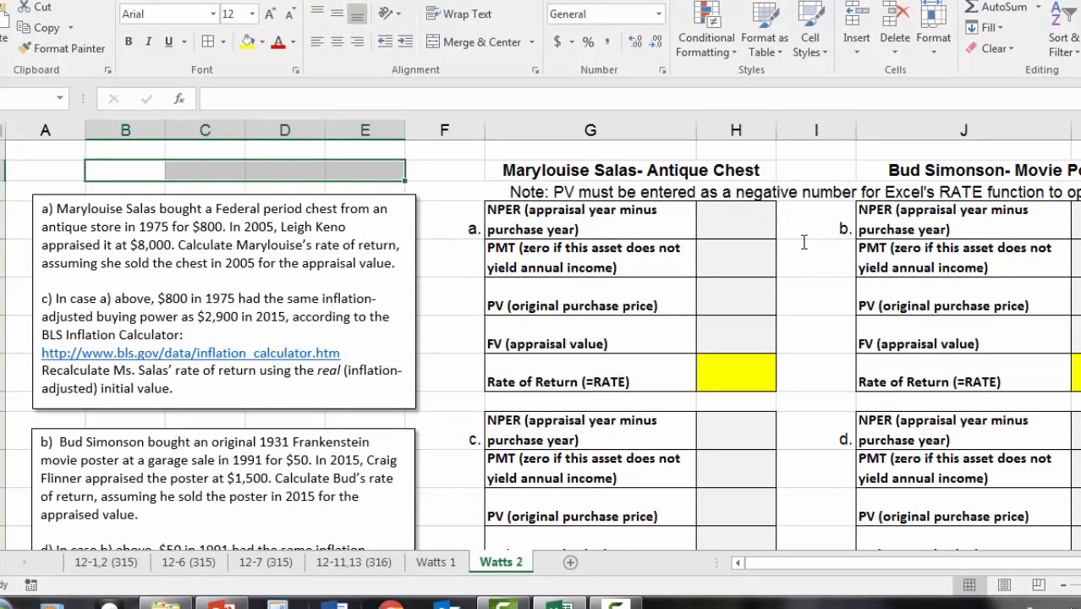
click(450, 296)
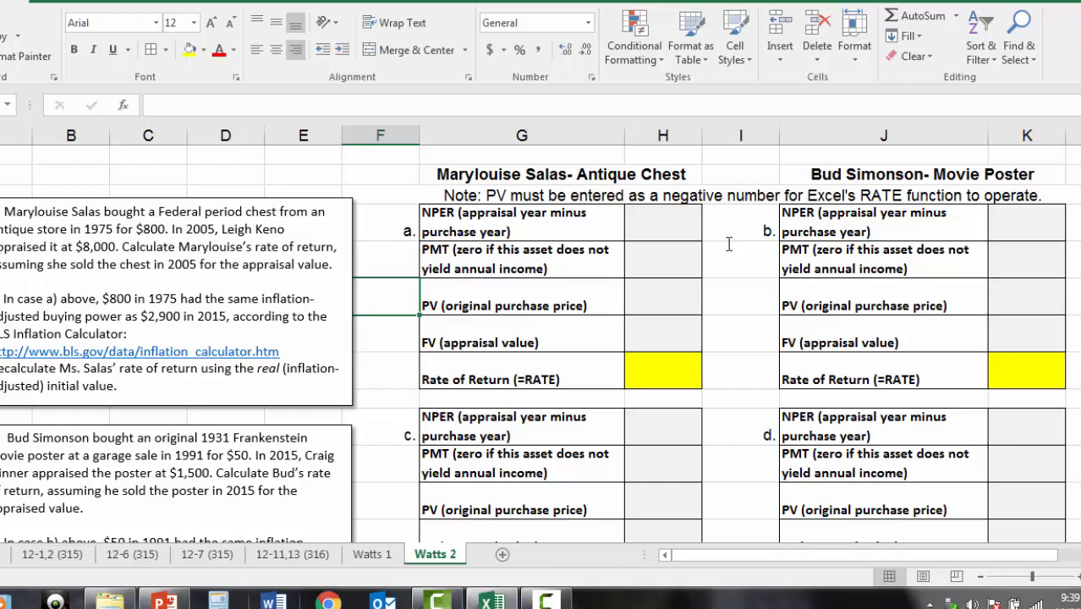
key(Down)
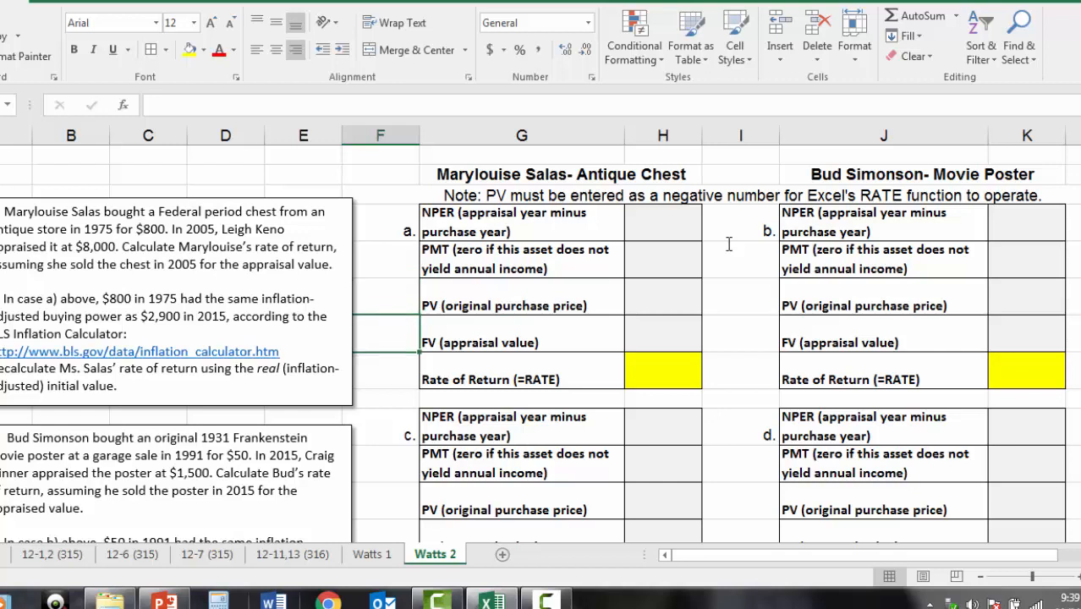
key(Down)
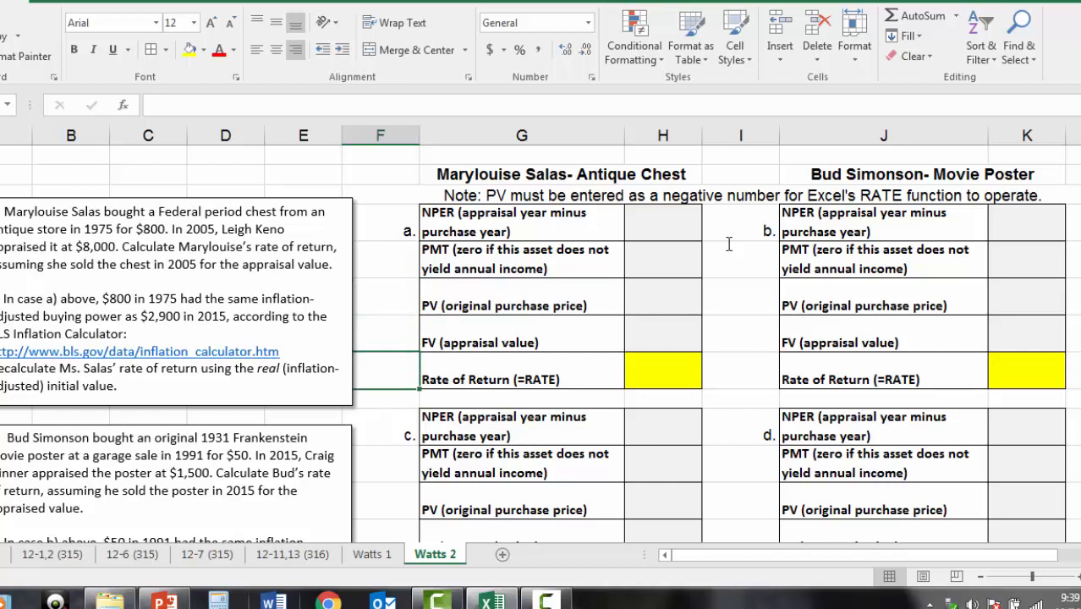
key(Up)
key(Up)
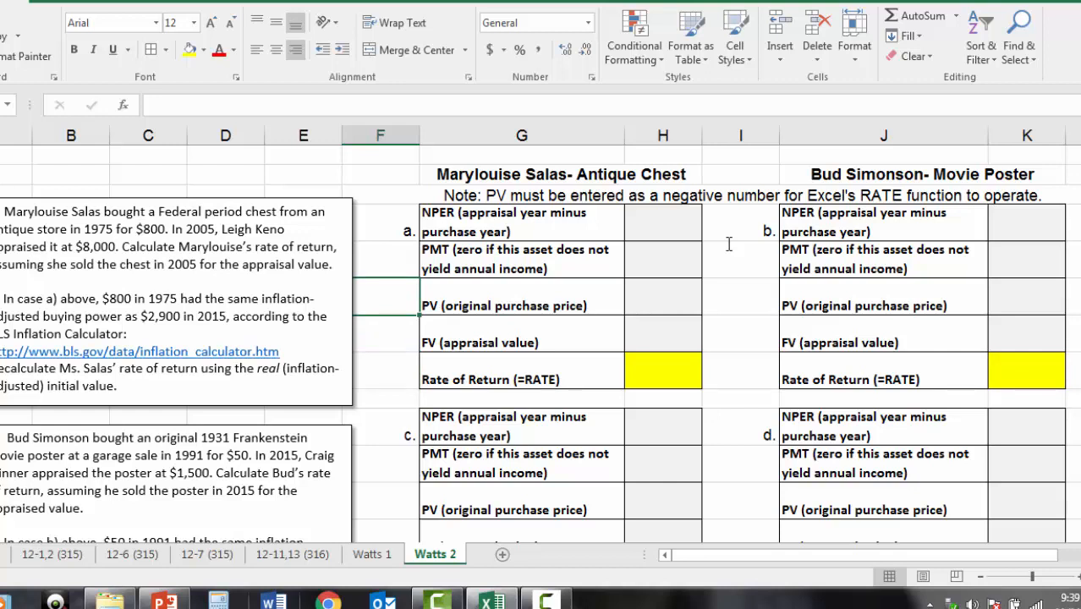
key(Down)
key(Down)
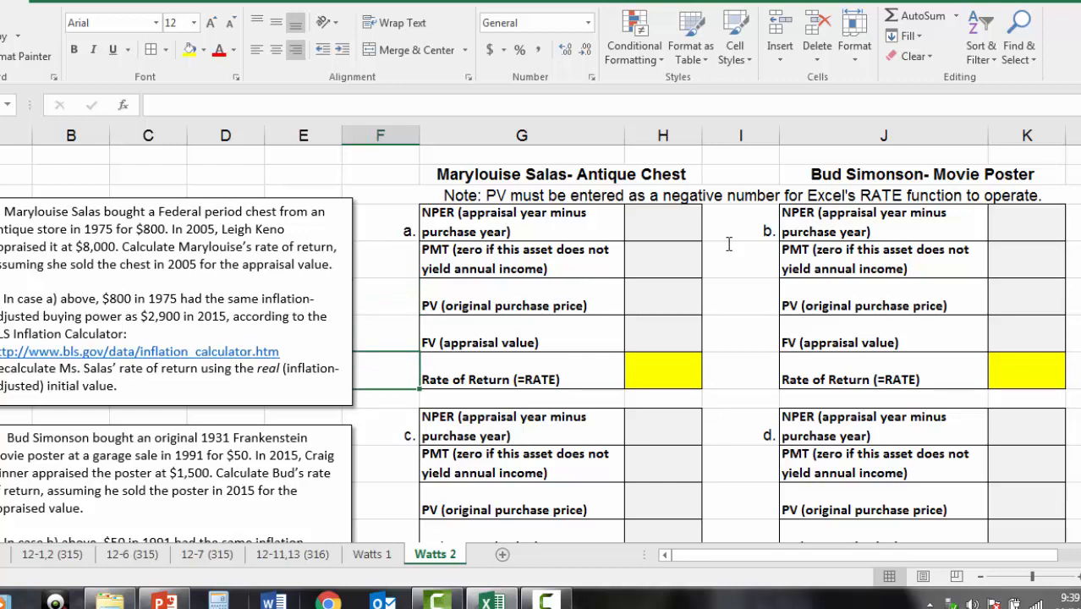
scroll(729, 244, down, 1)
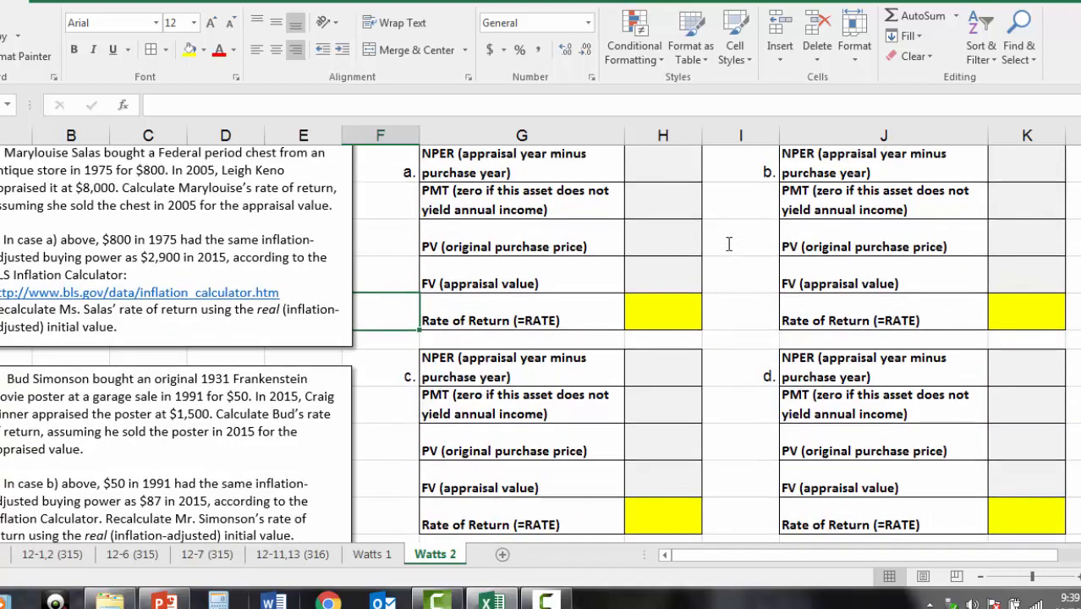
scroll(729, 244, up, 1)
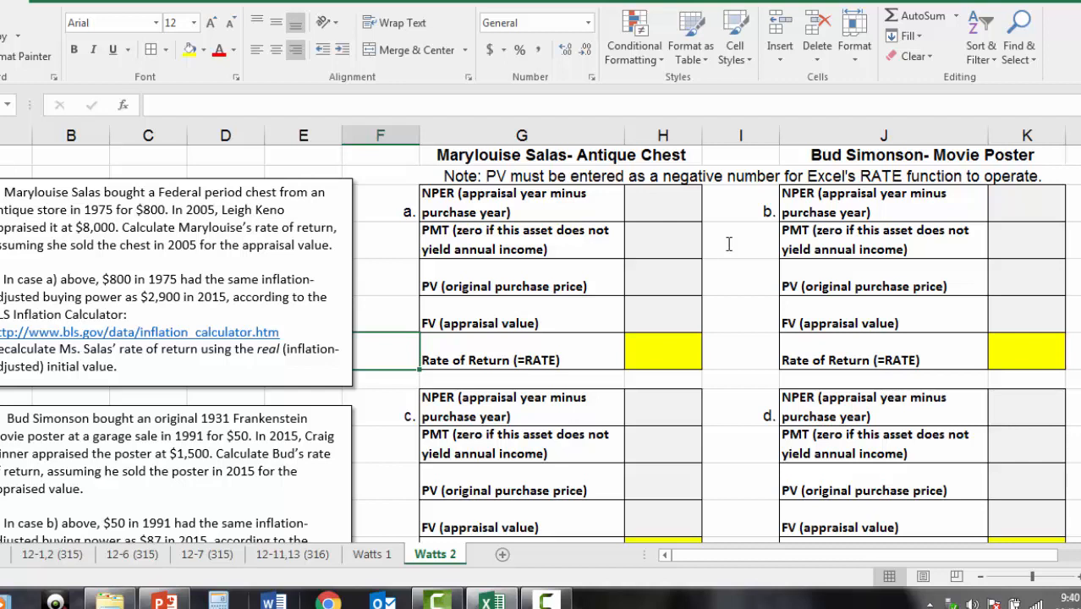
Step: Calculate part a's NPER for the antique chest with the formula =2005-1975
click(664, 204)
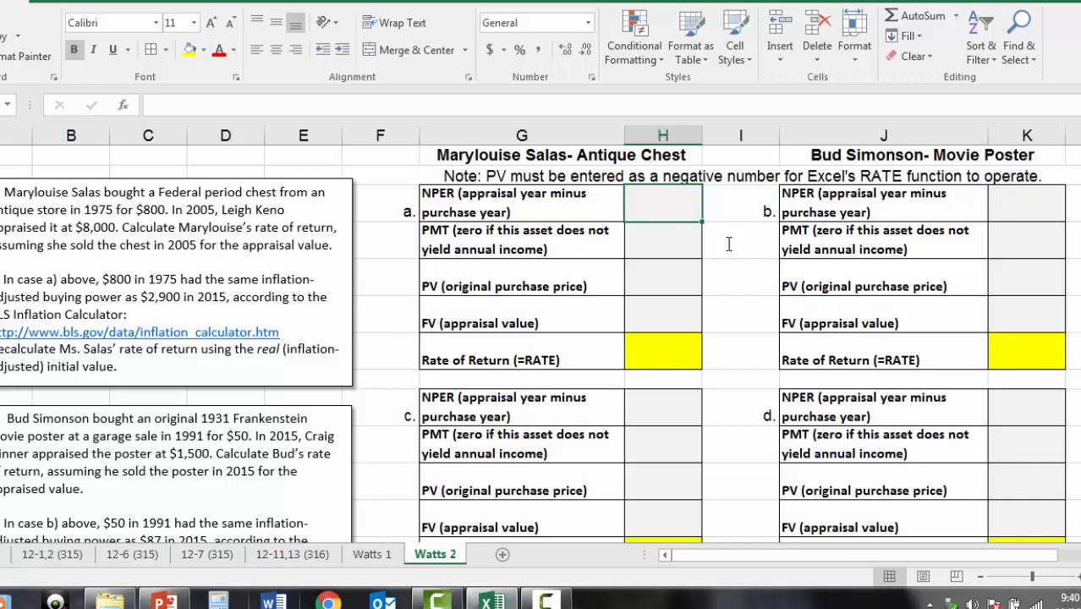
text(=2005)
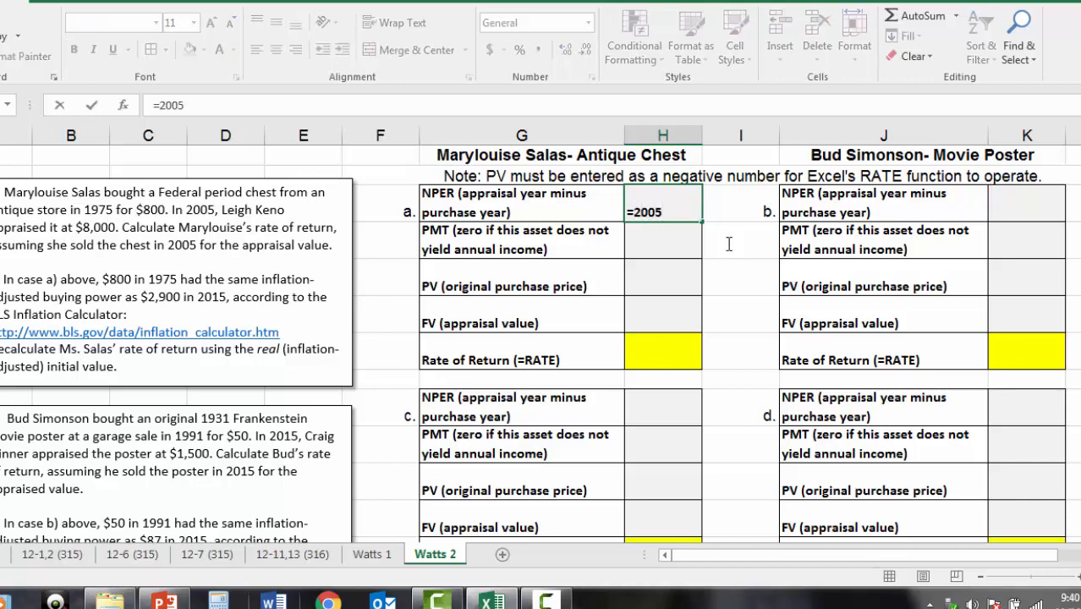
text(-1975)
key(Return)
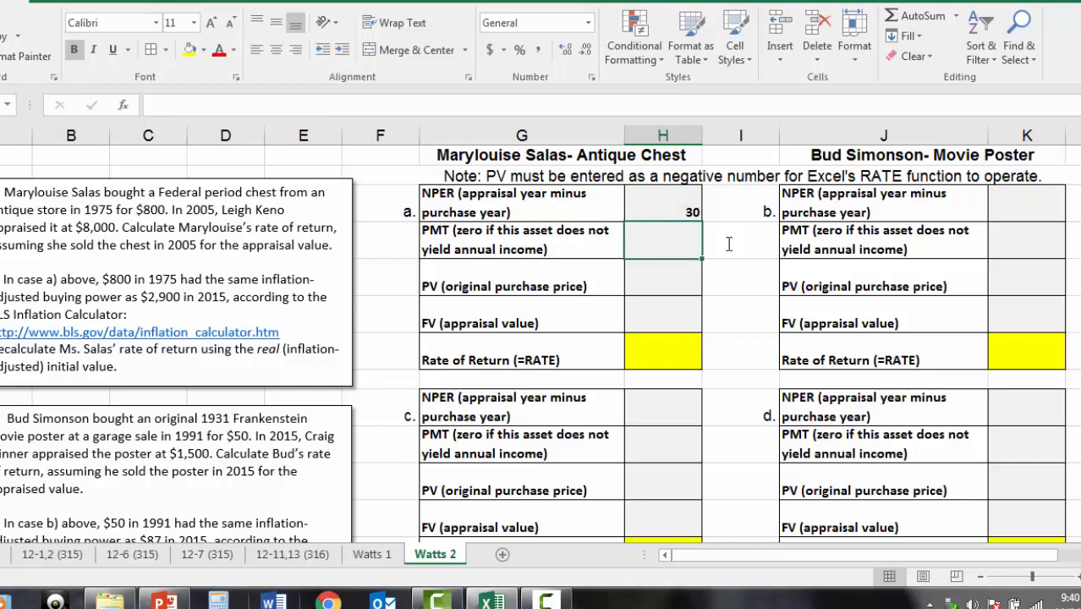
Step: Fill in part a's antique chest inputs with PMT 0, PV 800 and FV 8000
text(0)
key(Return)
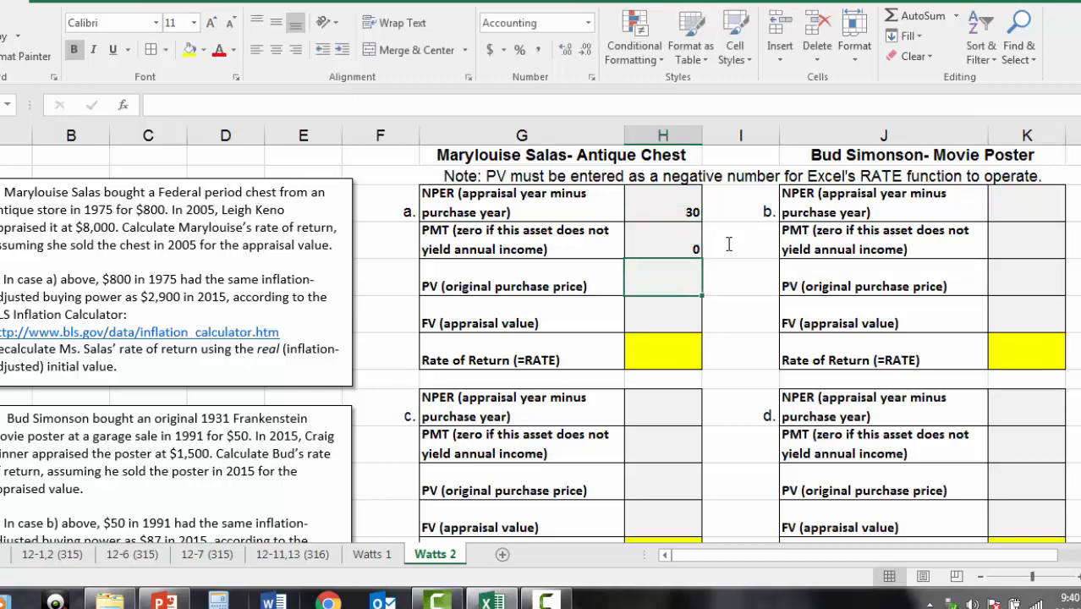
text(800)
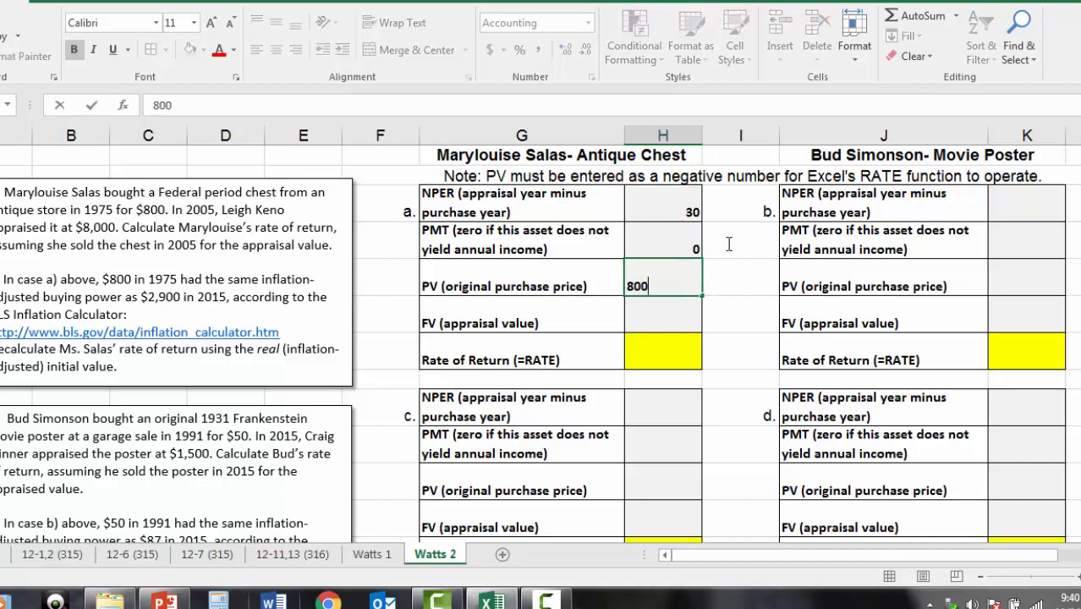
key(Return)
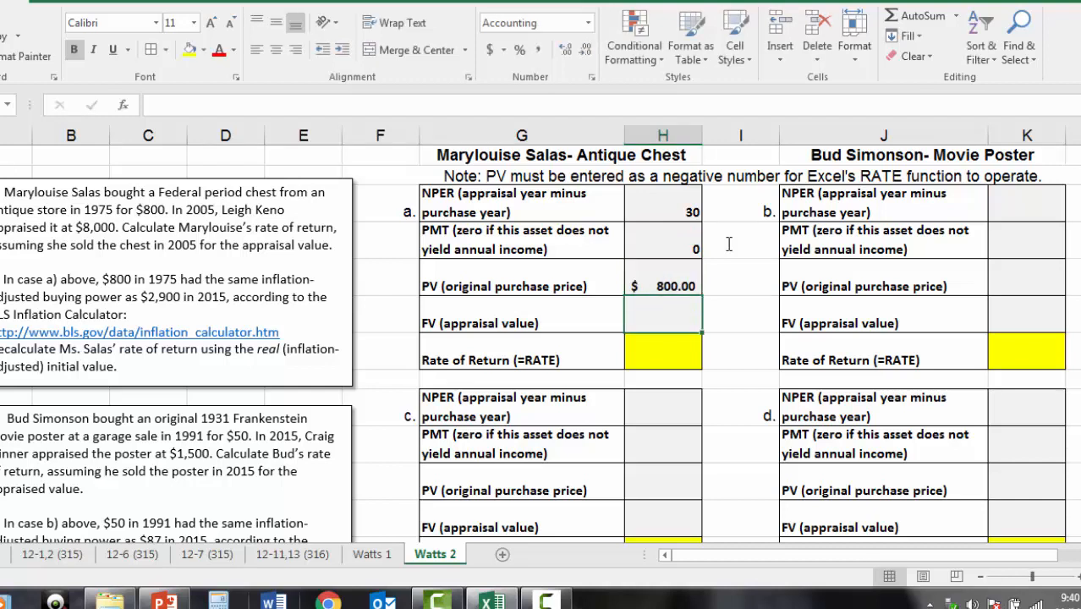
text(8000)
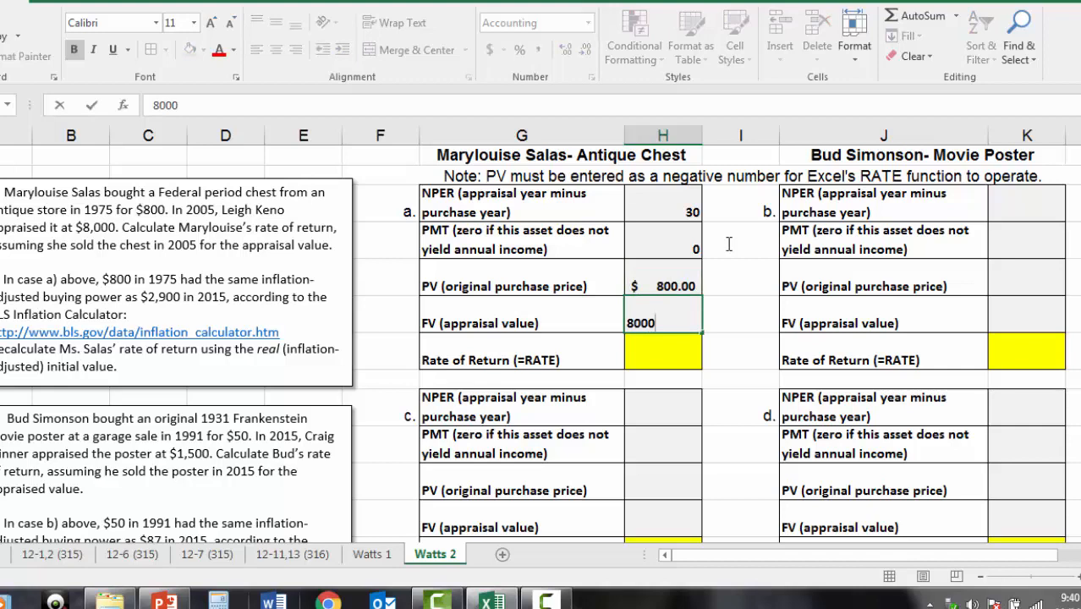
key(Return)
Step: Calculate part a's rate of return in H8 with the formula =RATE(H4,H5,H6,H7)
text(=)
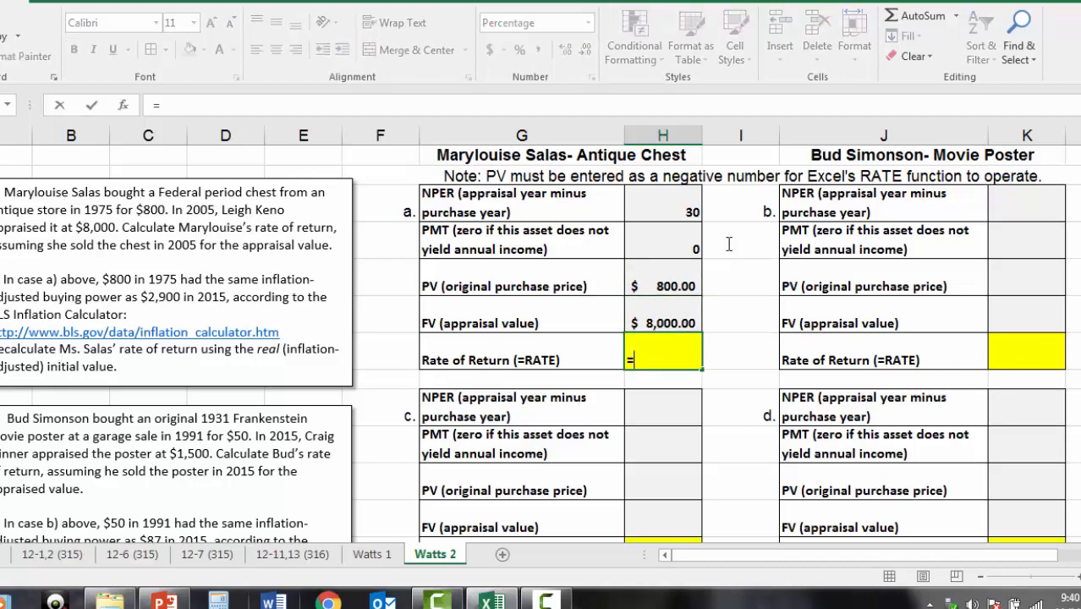
text(rate()
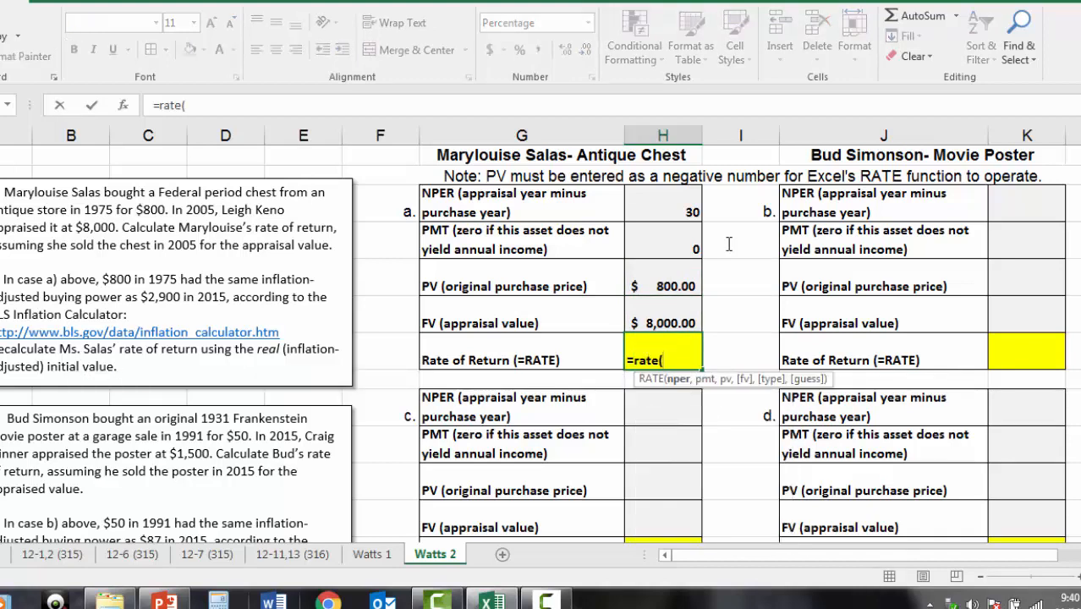
key(Up)
key(Up)
key(Up)
key(Up)
text(,)
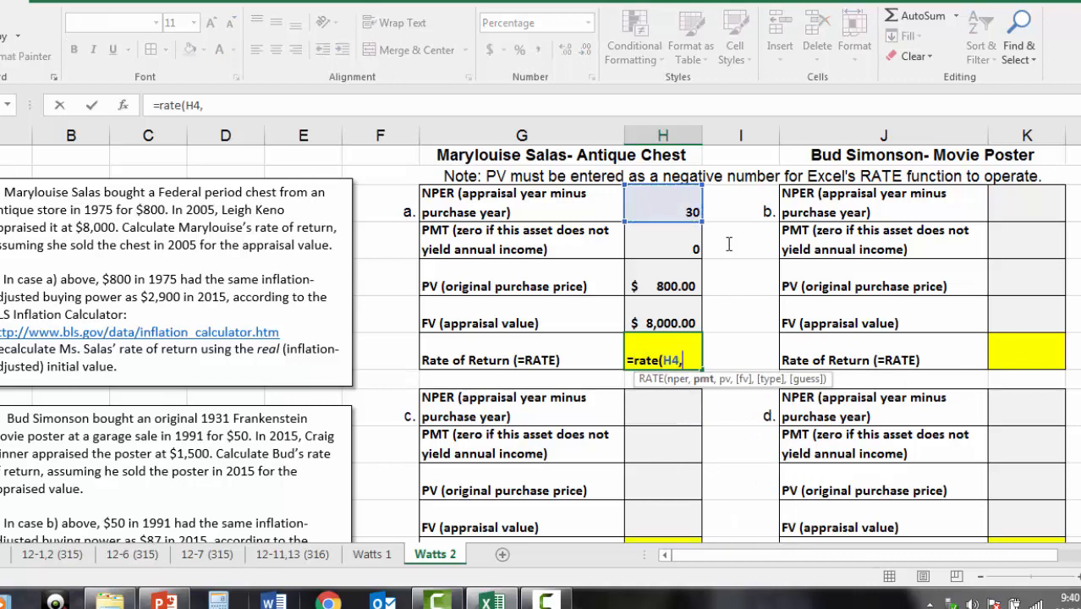
key(Up)
key(Up)
key(Up)
text(,)
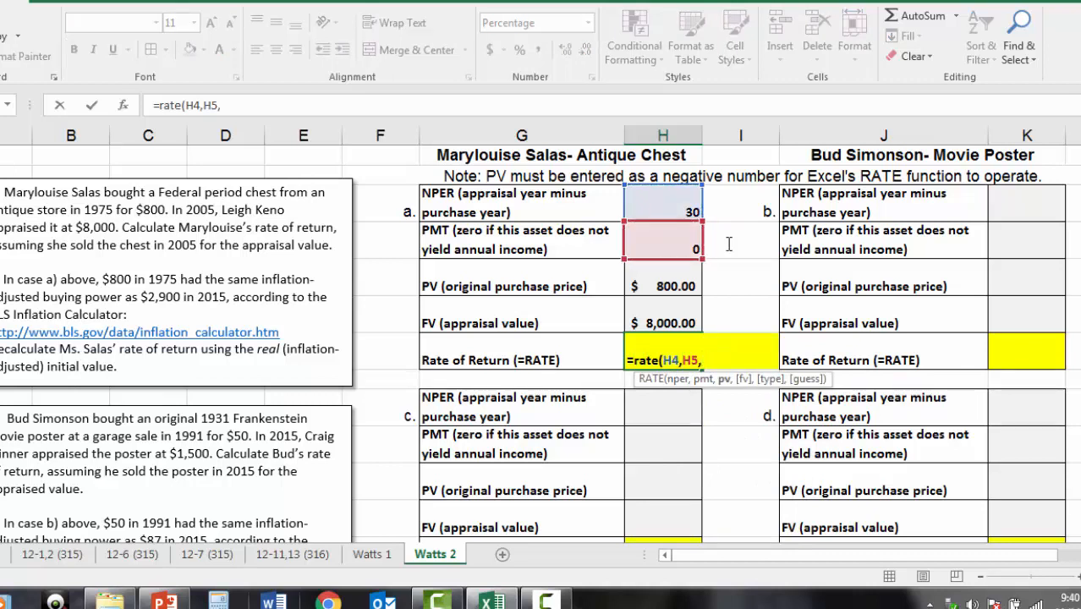
key(Up)
key(Up)
text(,)
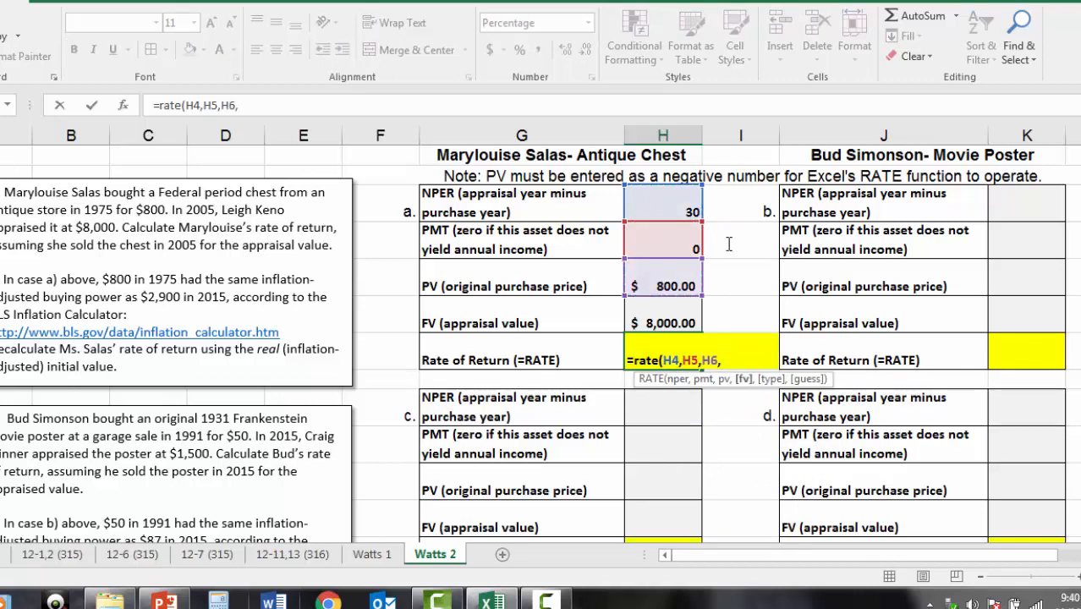
key(Up)
text(,)
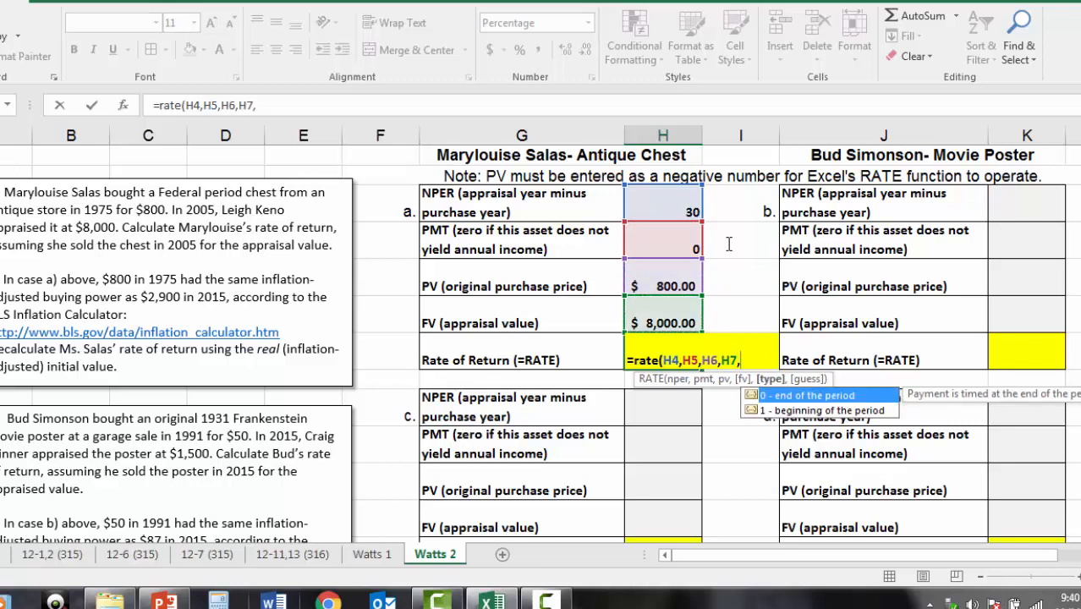
key(BackSpace)
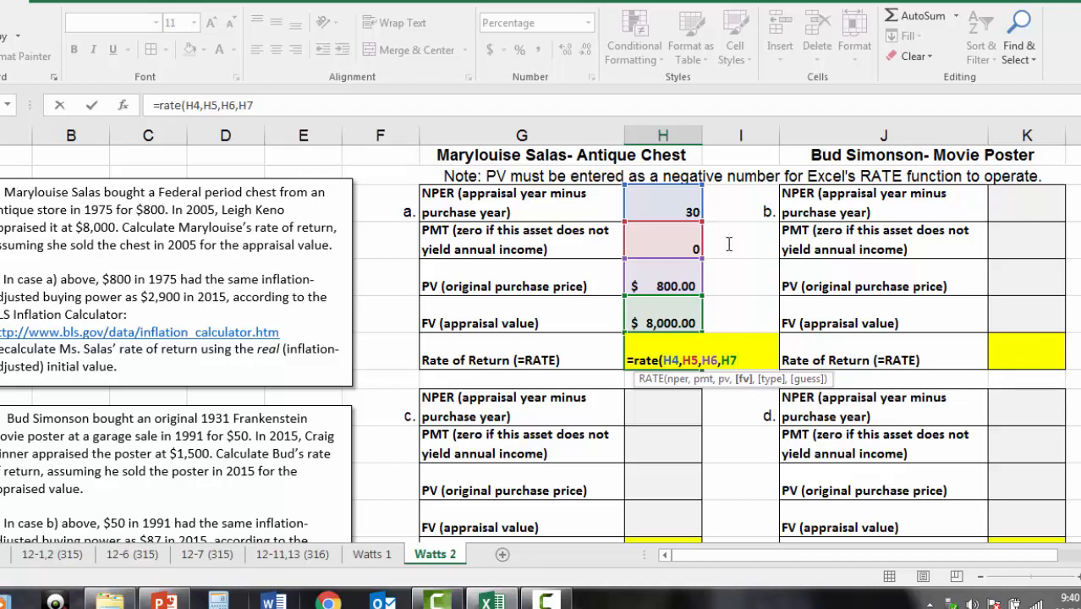
key(Return)
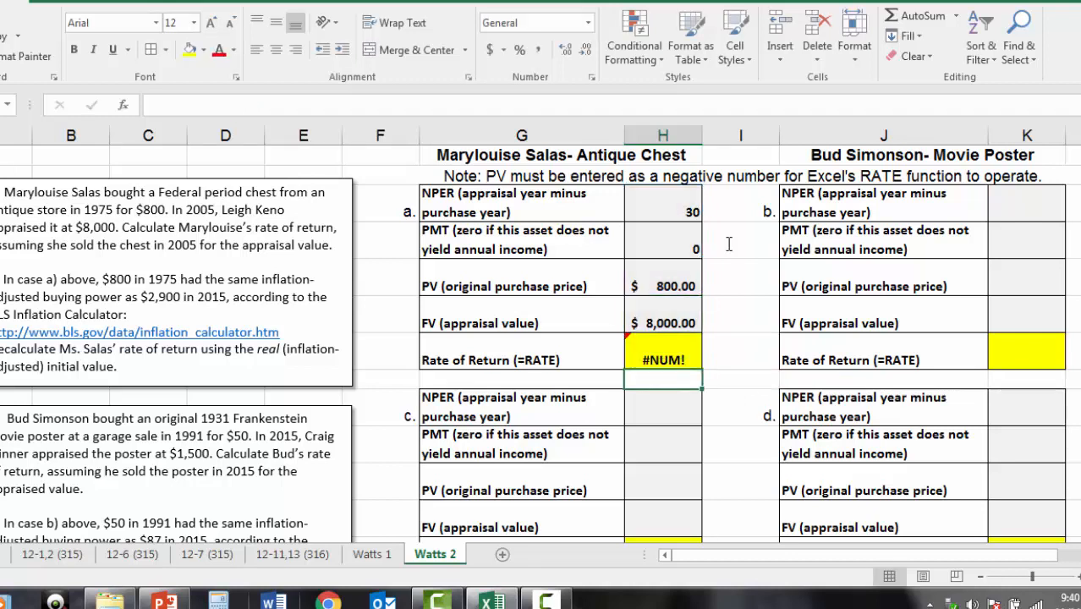
Step: Highlight the note about entering PV as a negative number with an orange fill
key(Up)
key(Up)
key(Up)
key(Up)
key(Up)
key(Up)
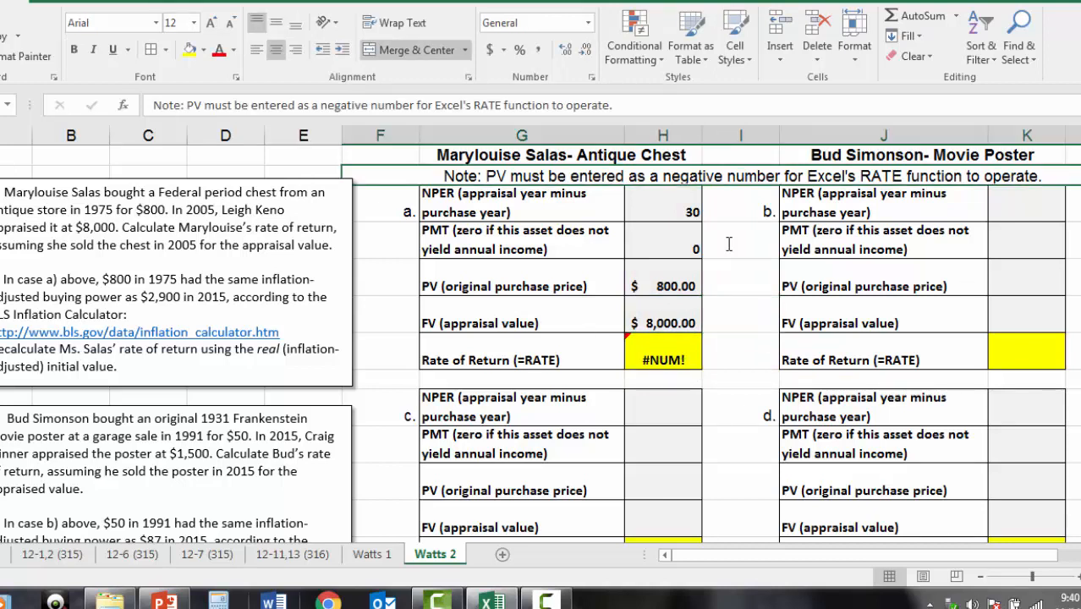
click(203, 50)
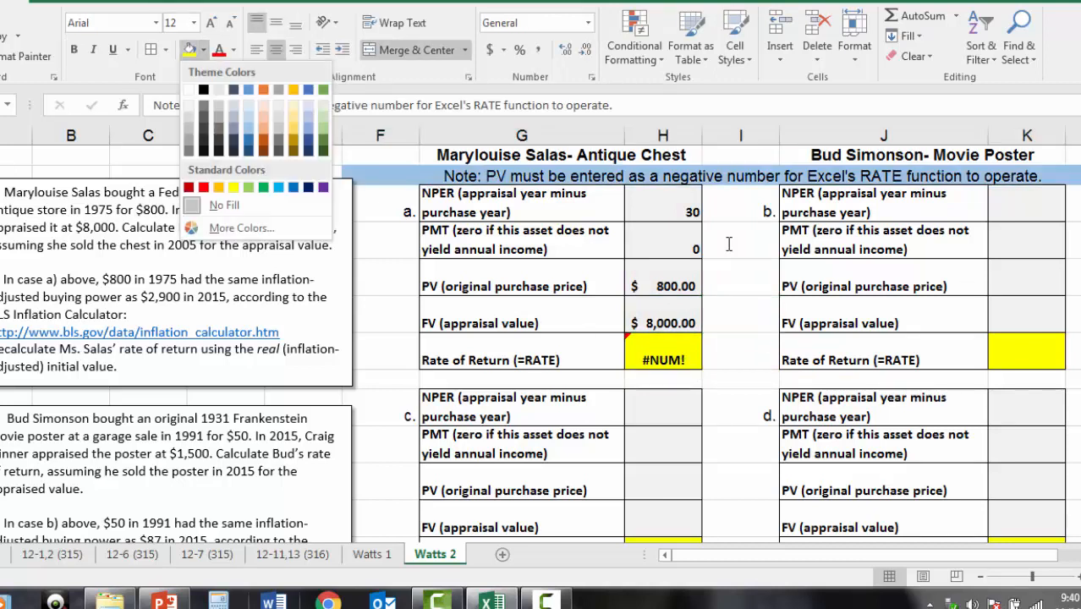
click(218, 187)
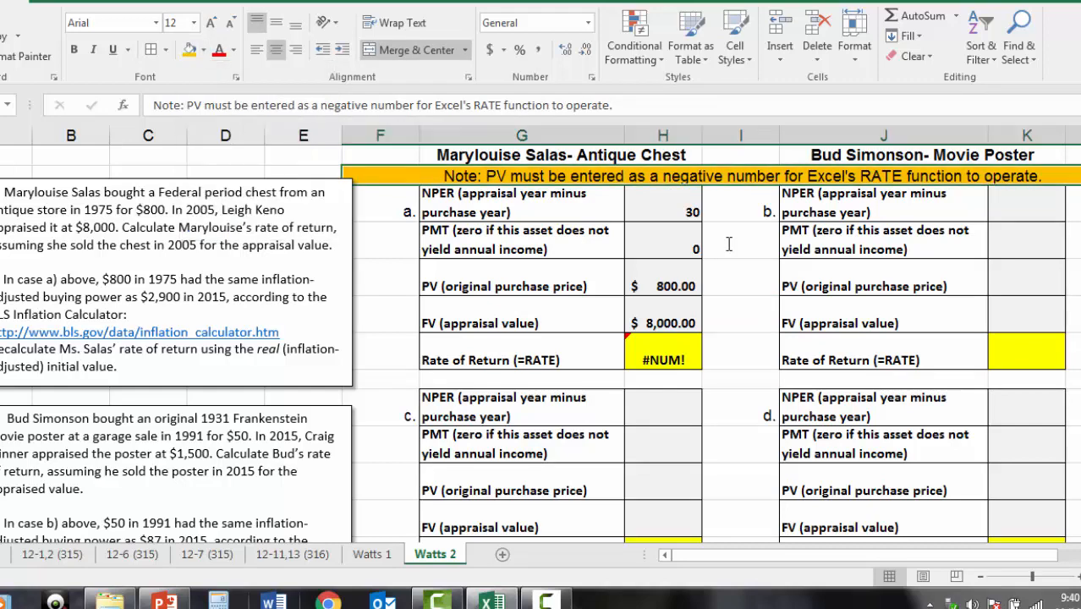
Step: Change part a's original purchase price in H6 to -800 and check the rate of return formula
key(Down)
key(Down)
key(Down)
key(F2)
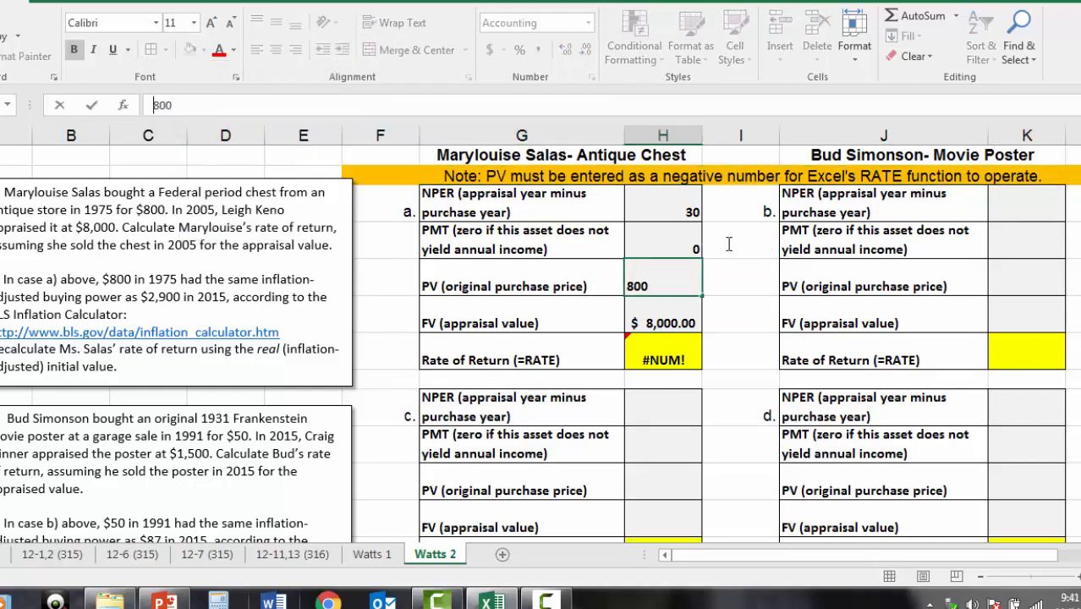
key(Home)
text(-)
key(Return)
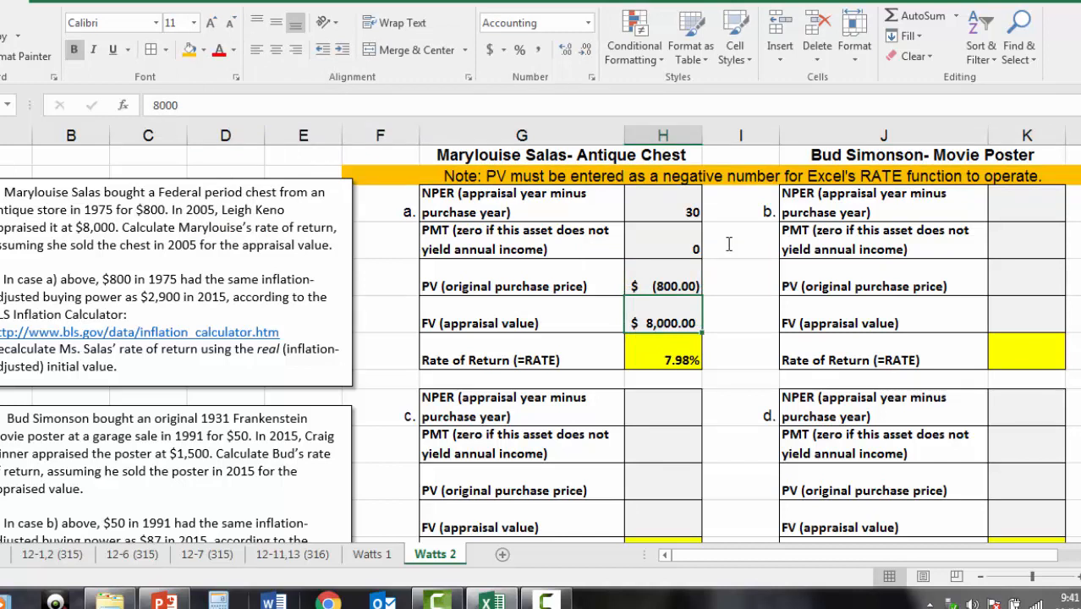
key(Down)
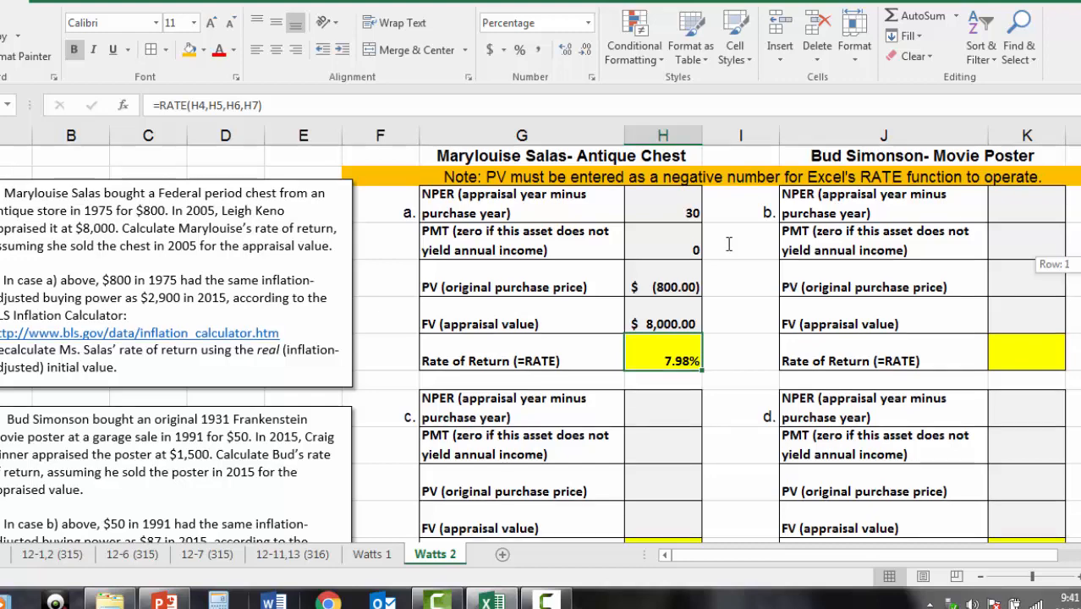
Step: Review part c's inflation-adjusted question in the chest text box and open its linked BLS inflation calculator
scroll(728, 244, up, 1)
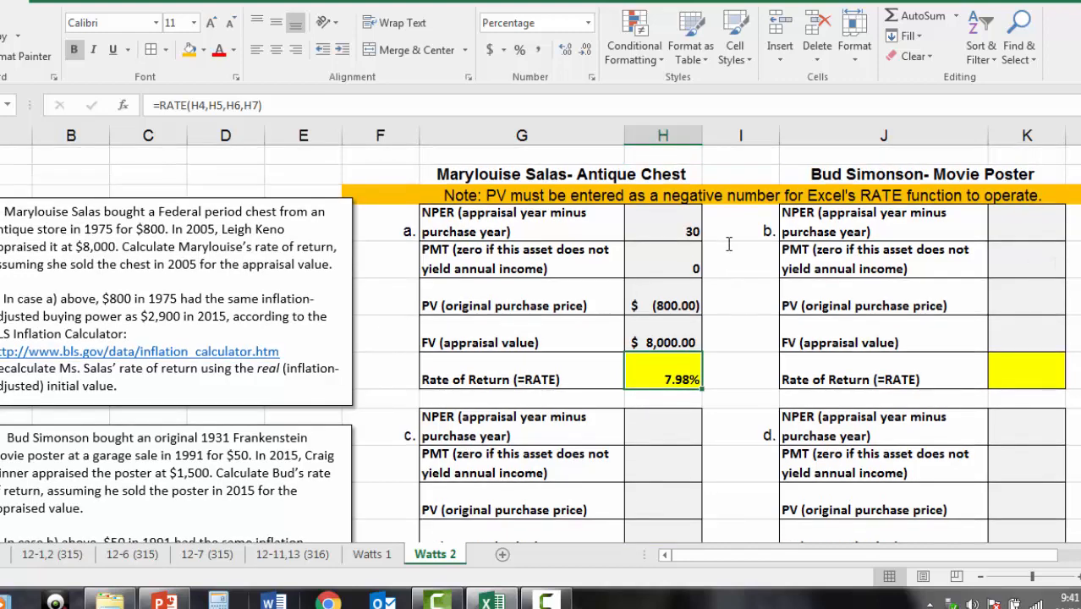
scroll(728, 244, down, 1)
key(Right)
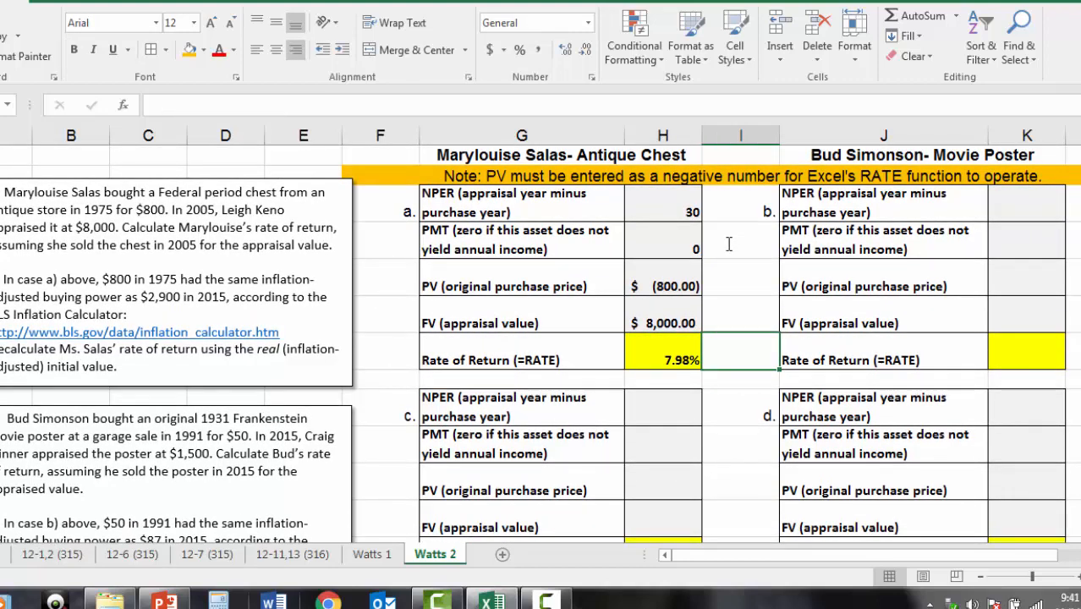
scroll(728, 244, up, 1)
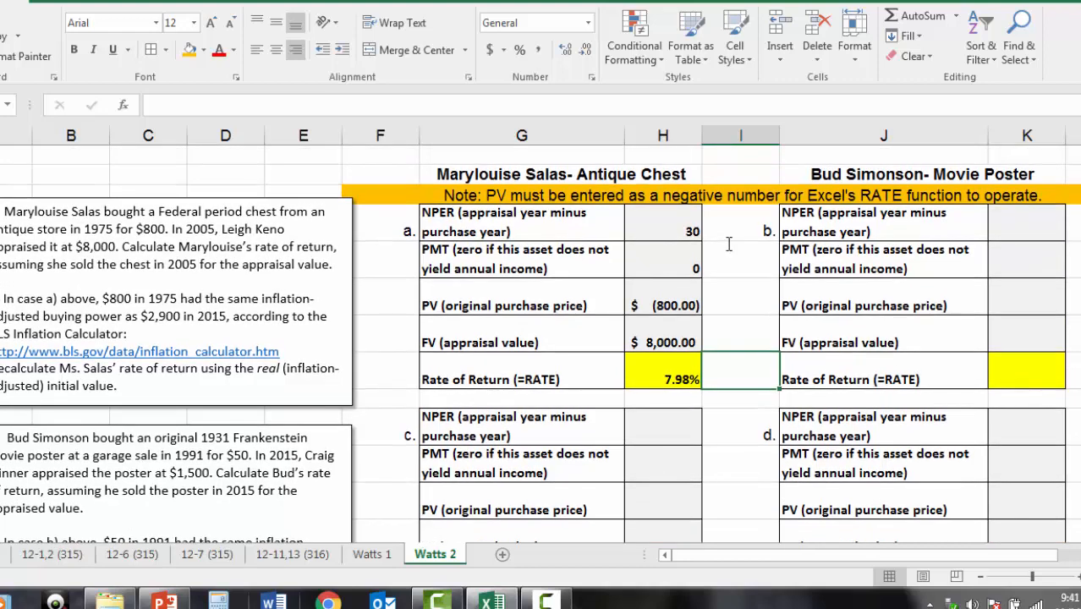
mouse_move(3, 299)
mouse_down()
mouse_move(161, 369)
mouse_move(119, 387)
mouse_up()
click(118, 387)
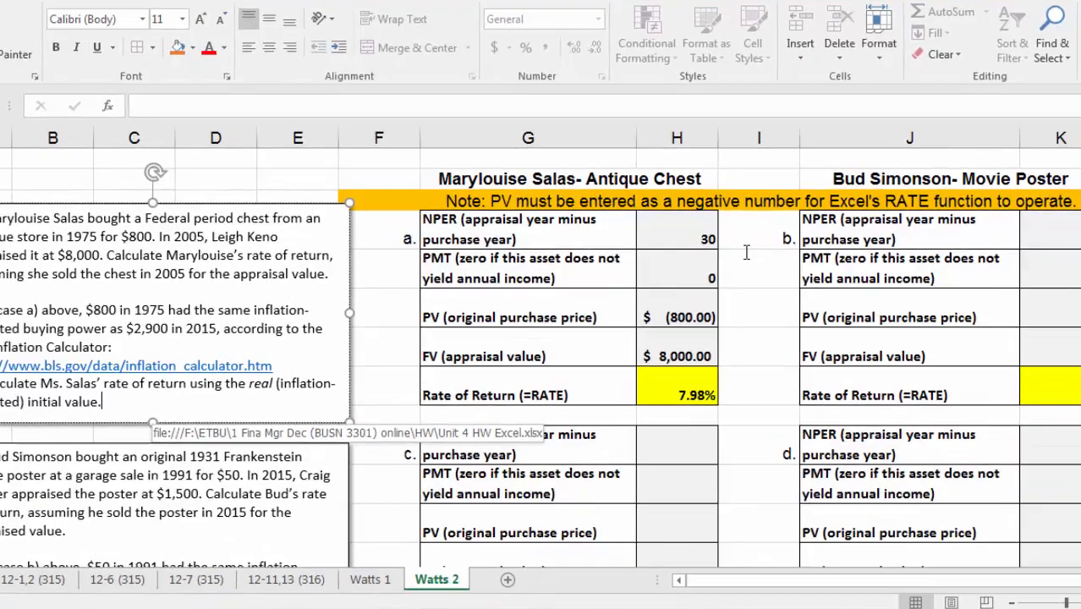
click(140, 351)
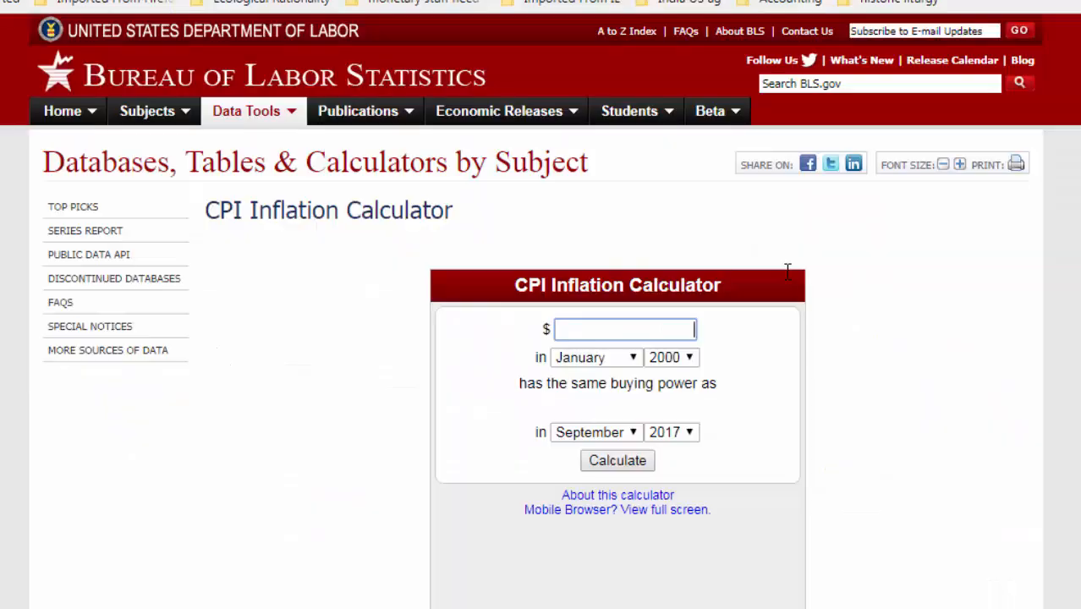
Step: Calculate the January 2005 buying power of $800 from January 1975 in the CPI Inflation Calculator
text(800)
click(672, 358)
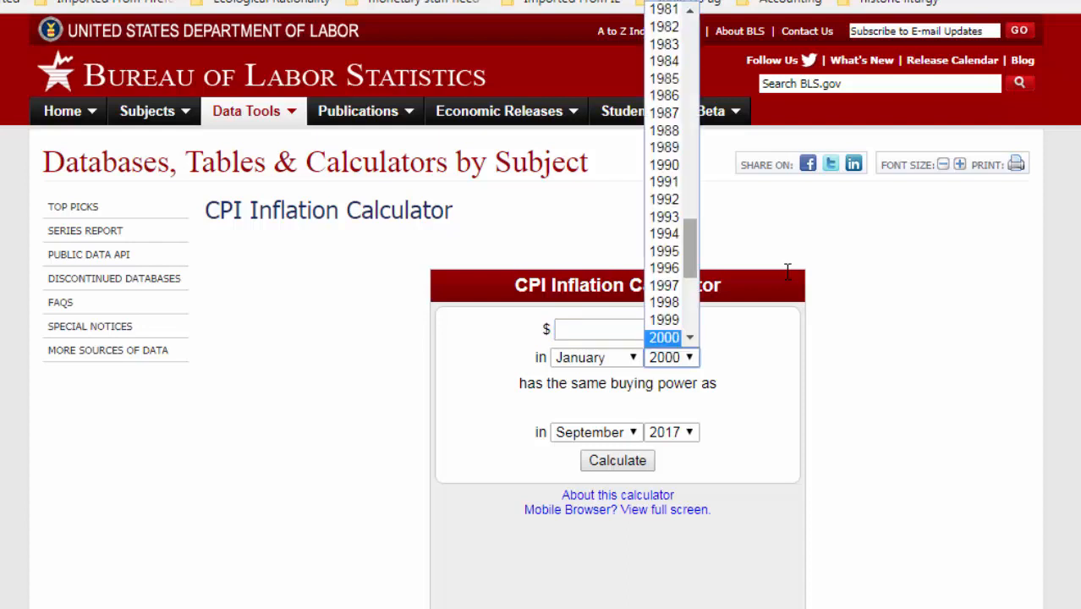
scroll(786, 271, up, 7)
text(1975)
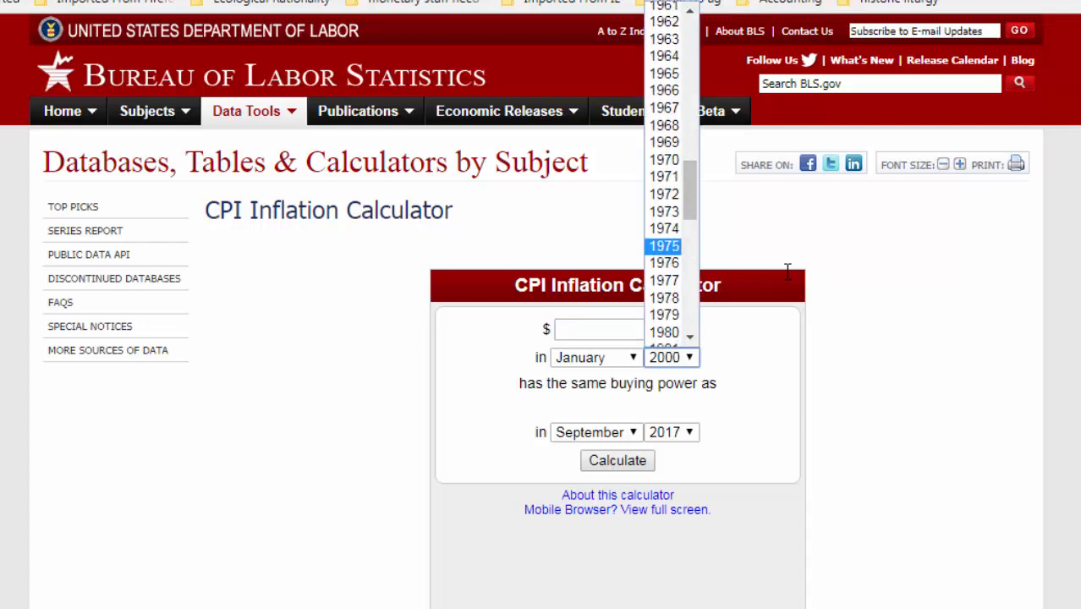
key(Return)
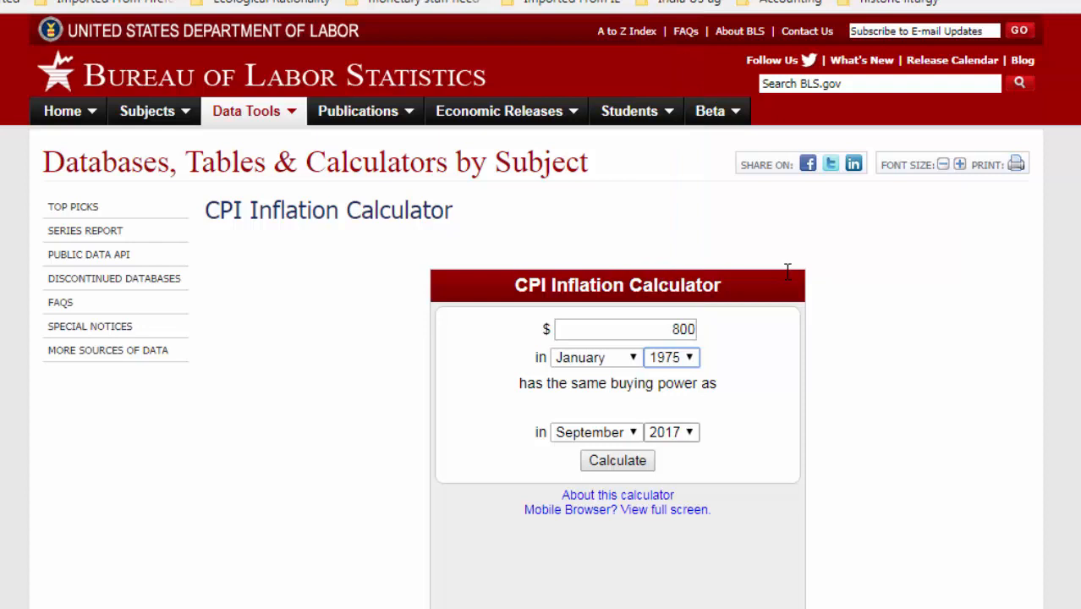
click(672, 432)
click(663, 205)
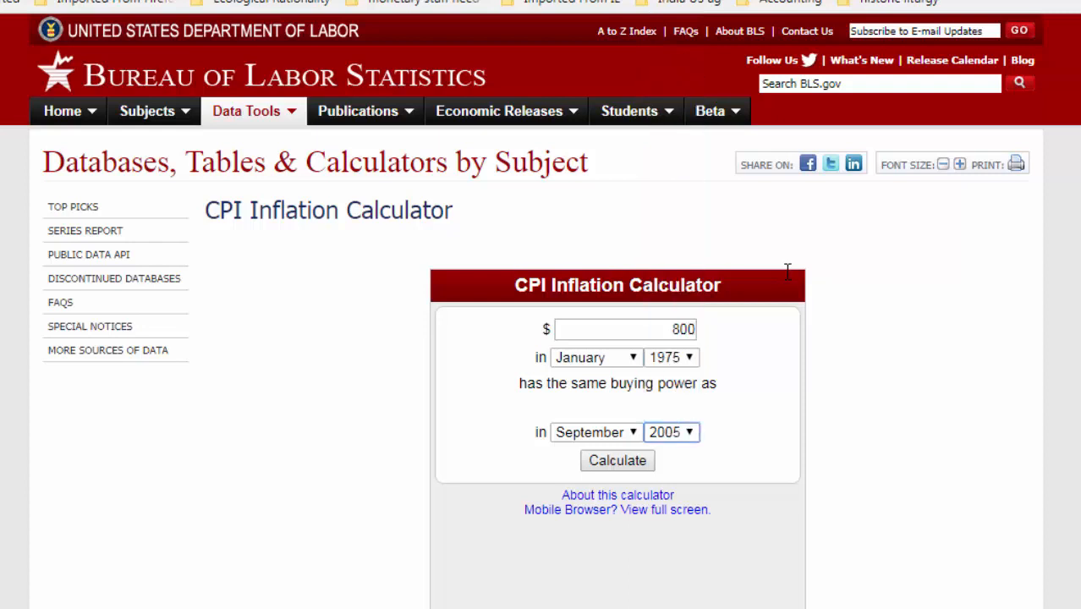
click(621, 433)
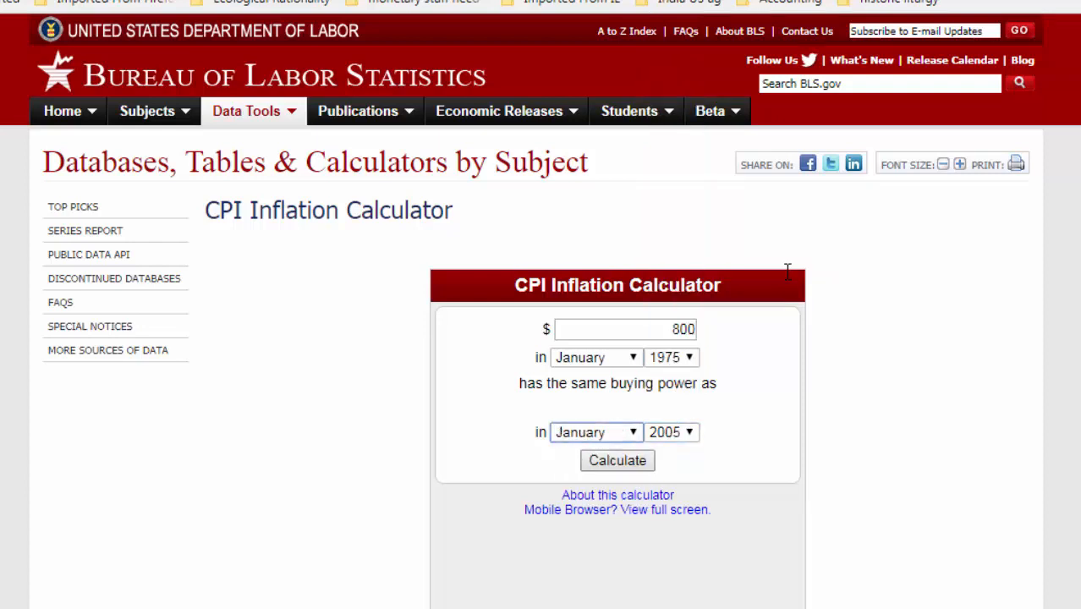
click(579, 451)
click(617, 460)
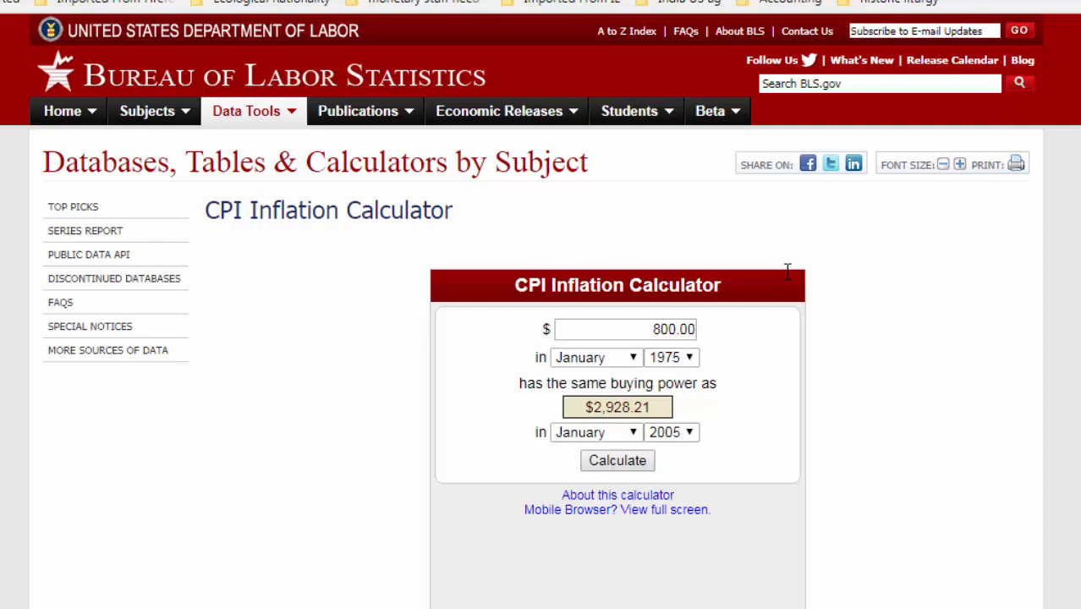
Step: Switch back to Excel and enter a PV of -2900 and an FV of 8000 in part b's cells K6 and K7
key(alt+Tab)
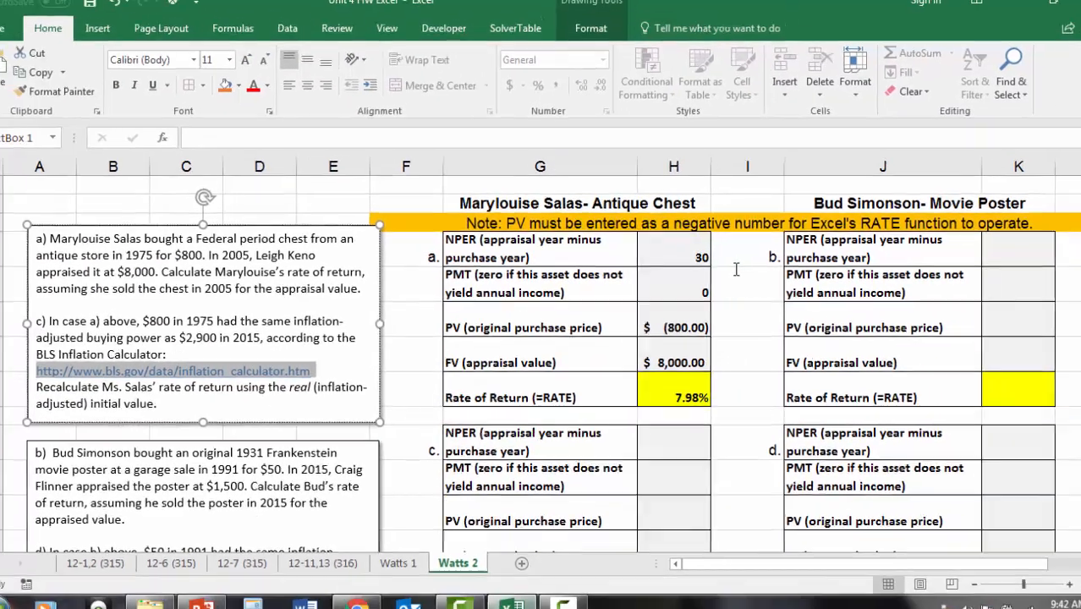
key(Escape)
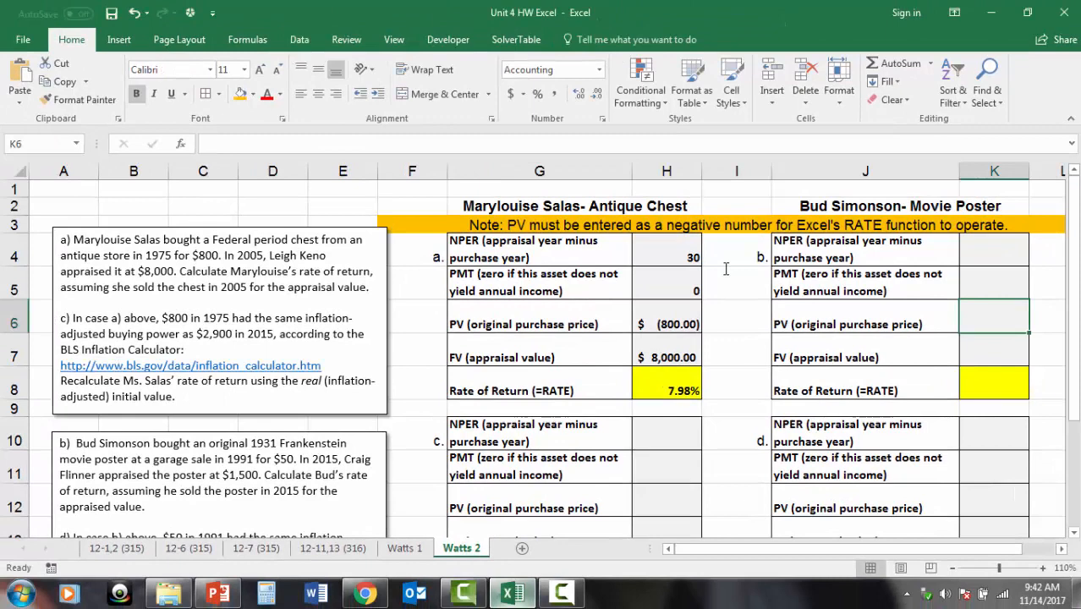
text(-2900)
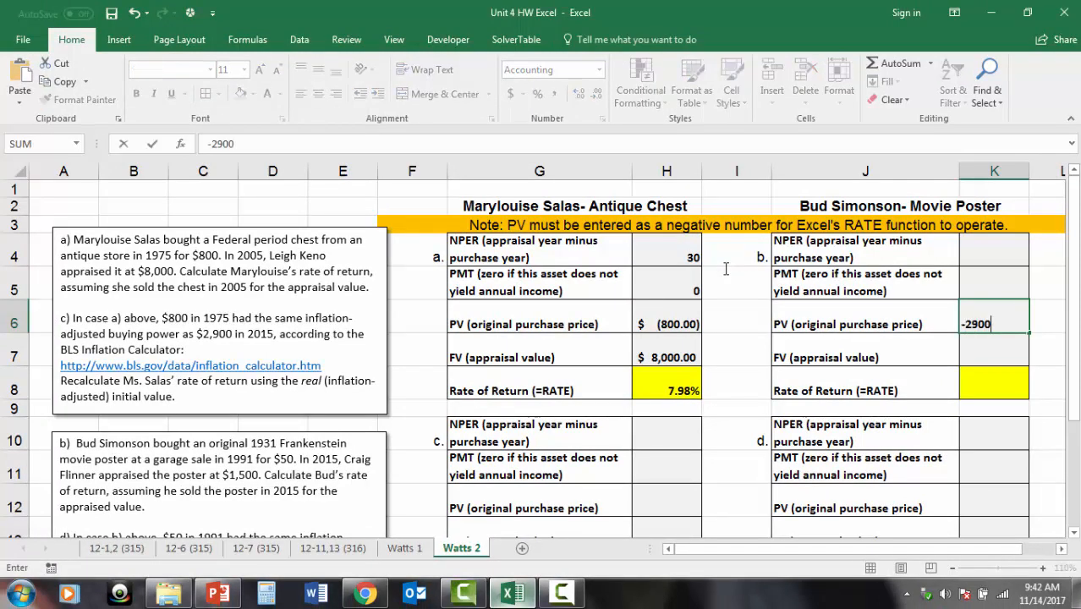
key(Return)
text(8000)
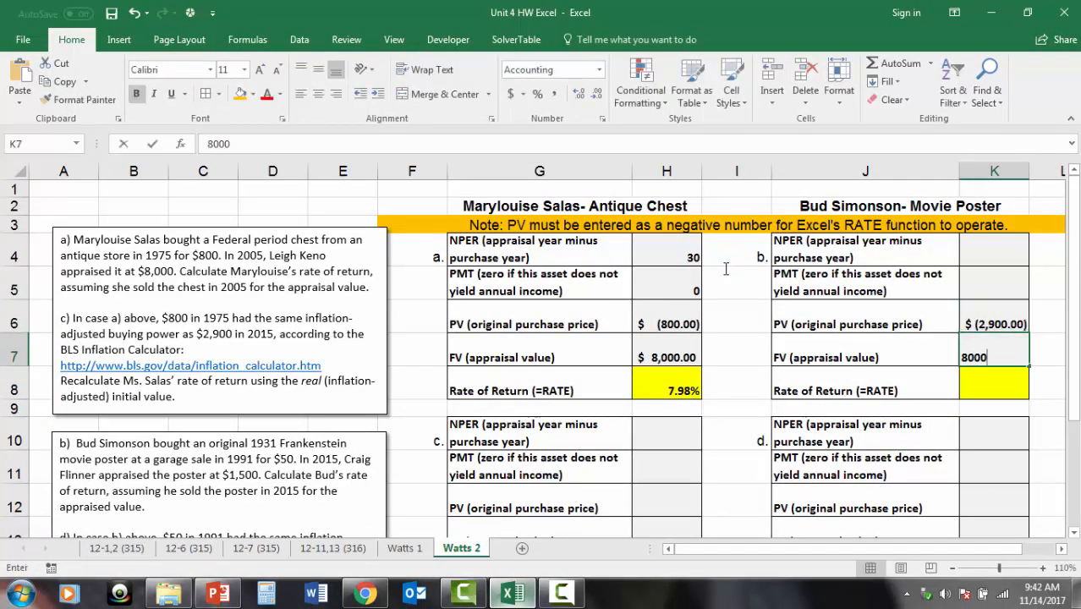
key(Up)
key(shift+Down)
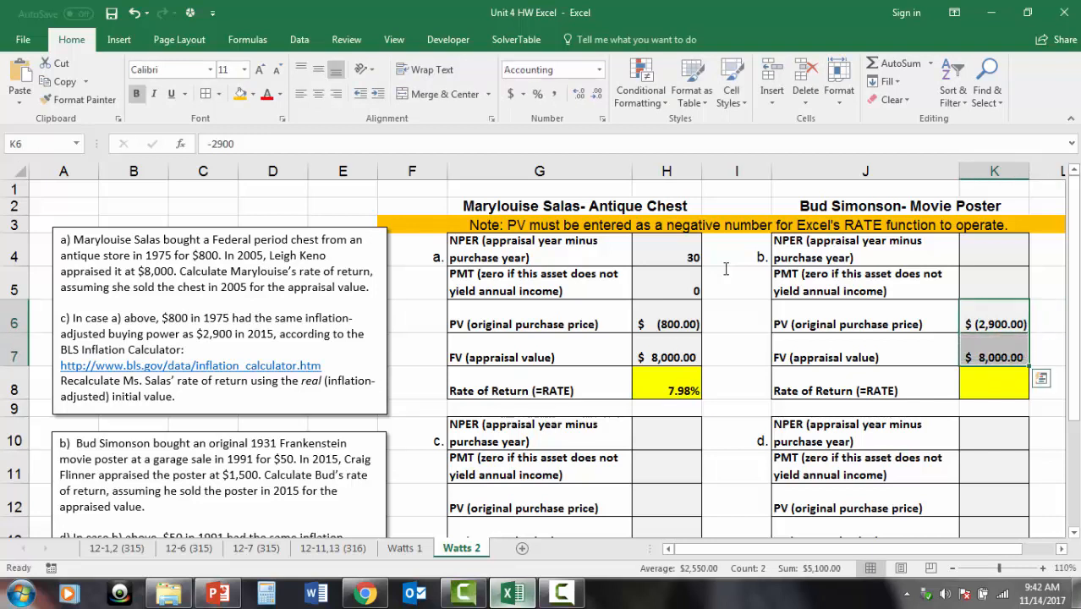
key(shift+Up)
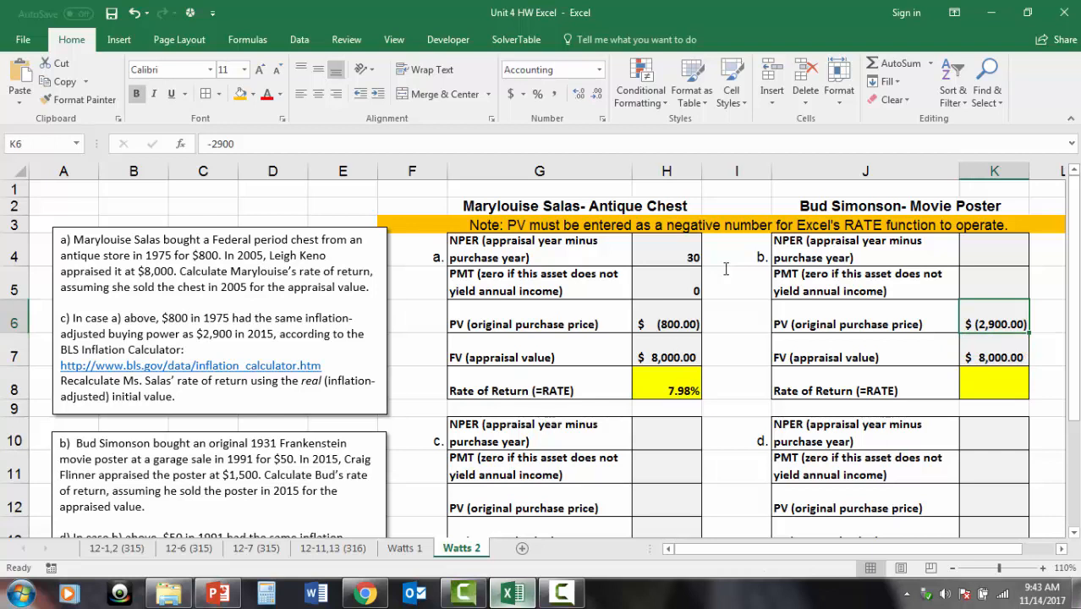
Step: Enter an NPER of 300 in part b's cell K4
key(Up)
key(Up)
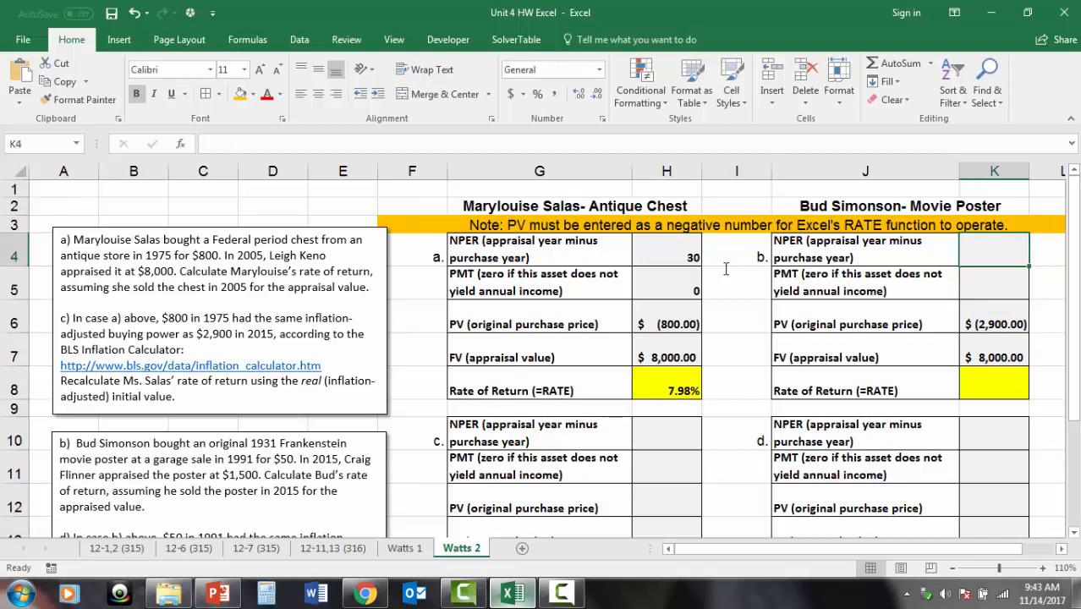
text(300)
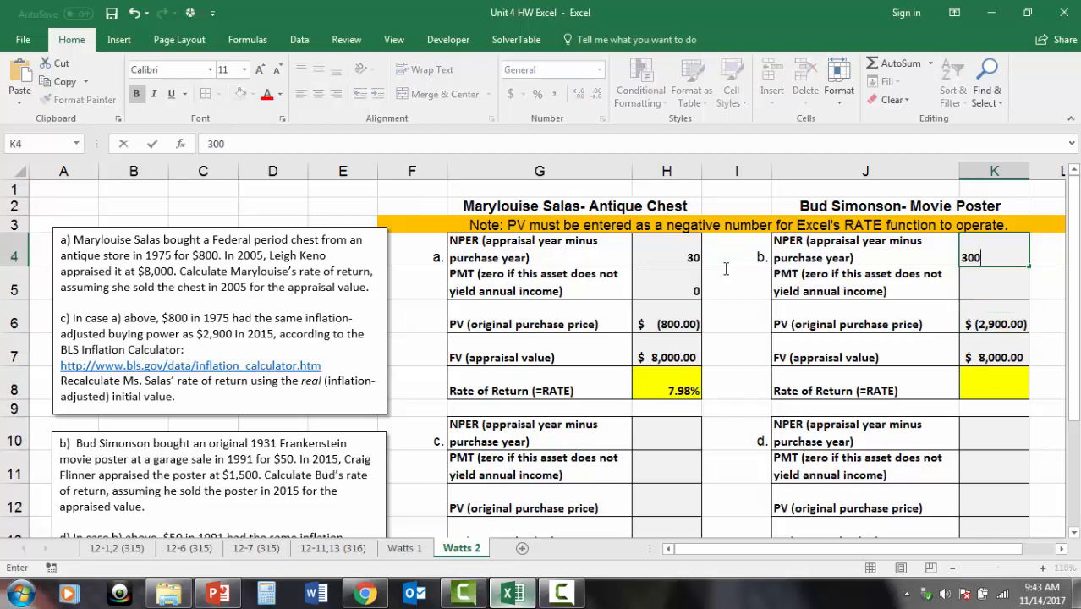
key(Down)
key(Down)
key(Down)
key(Down)
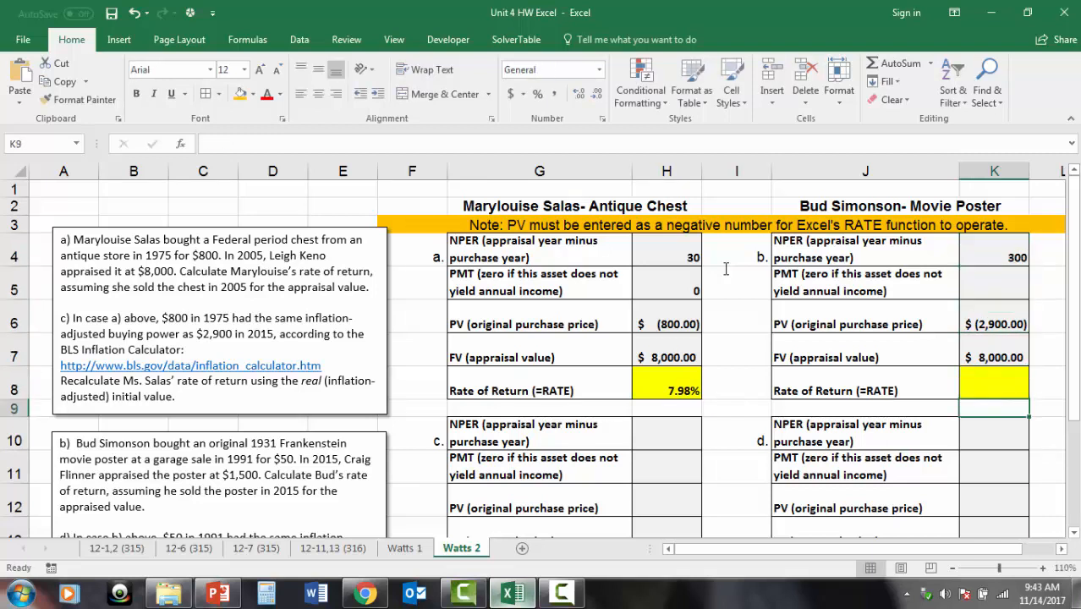
text(=rate()
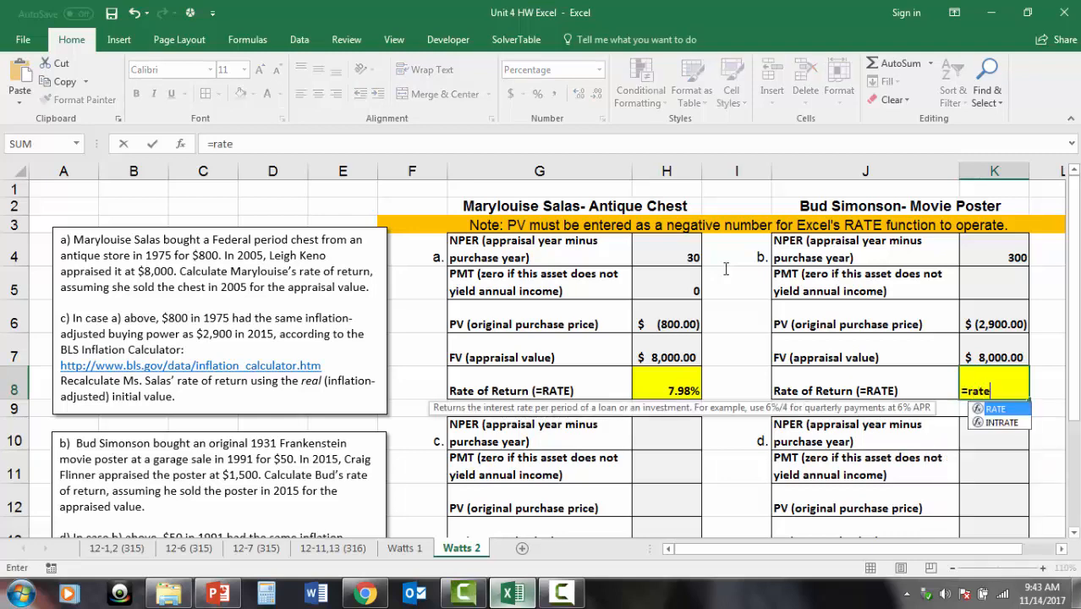
key(Up)
key(Up)
key(Up)
key(Up)
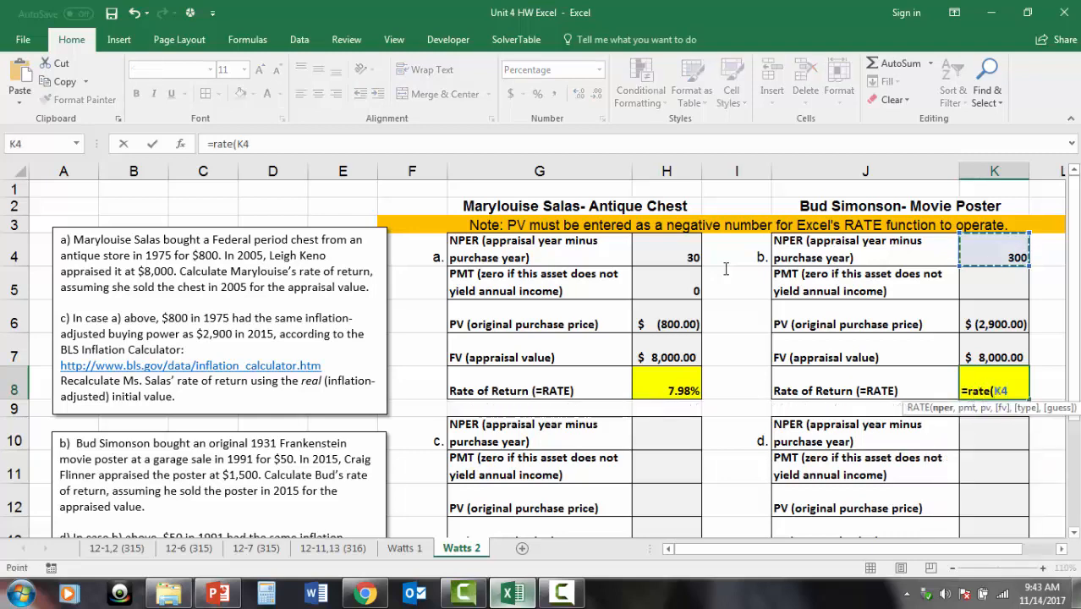
key(Escape)
Step: Set part b's NPER in K4 to 30 and its PMT in K5 to 0
key(Up)
key(Up)
key(Up)
key(Up)
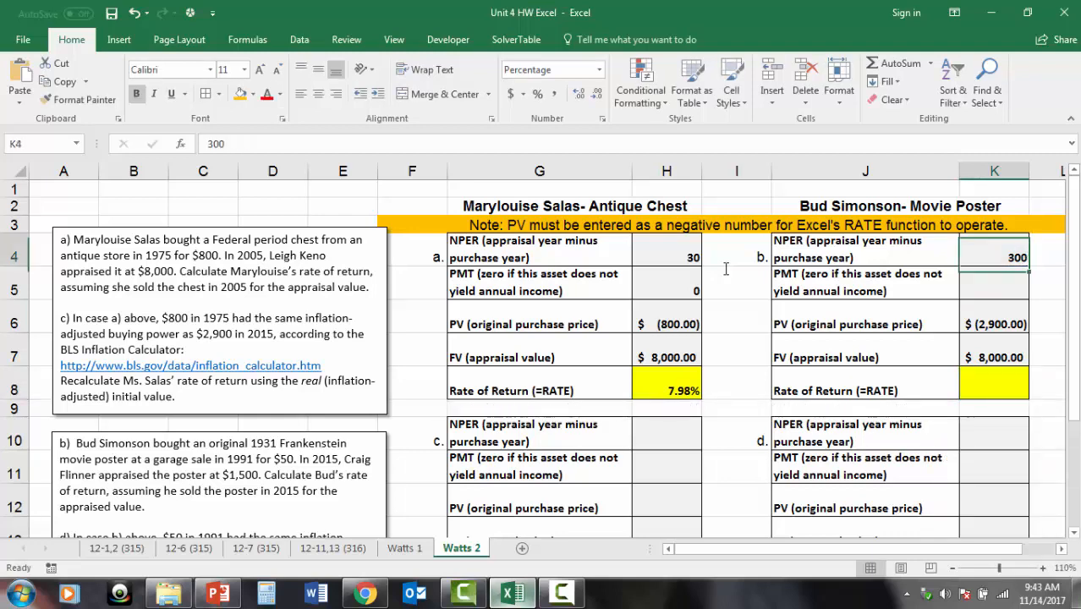
text(30)
key(Return)
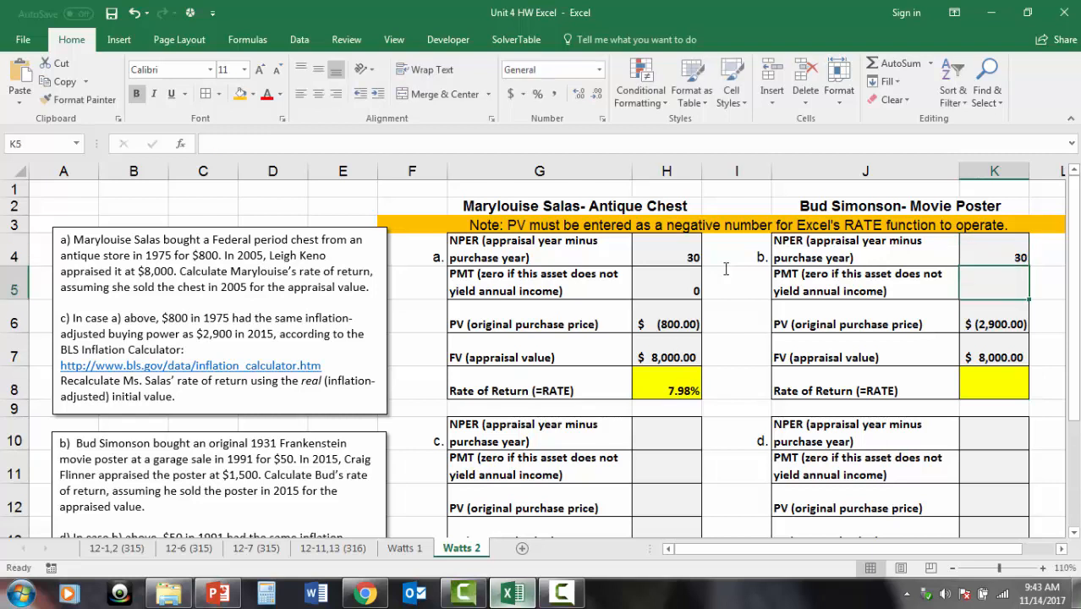
text(0)
key(Tab)
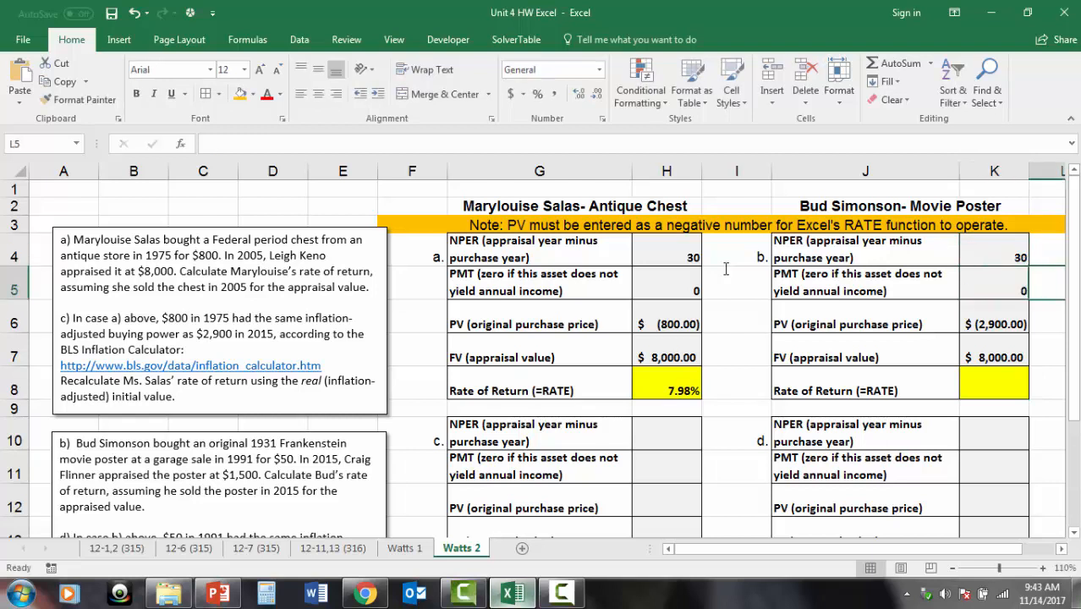
Step: Copy the rate of return formula from H8 into part b's rate of return cell K8
key(Left)
key(Left)
key(Left)
key(Left)
key(Down)
key(Down)
key(Down)
key(ctrl+c)
key(Right)
key(Right)
key(Right)
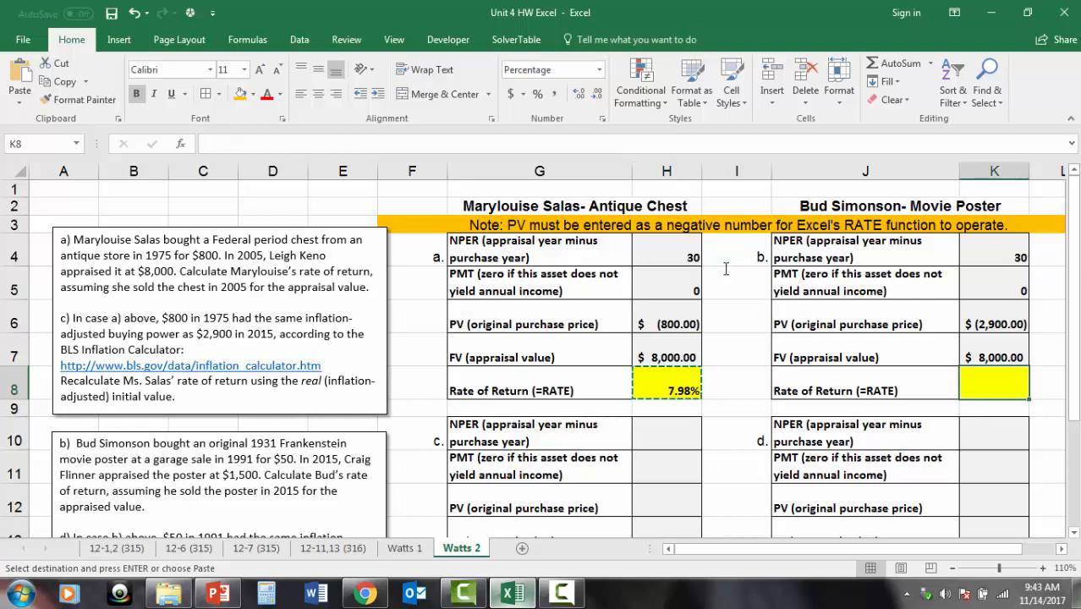
key(ctrl+v)
key(Right)
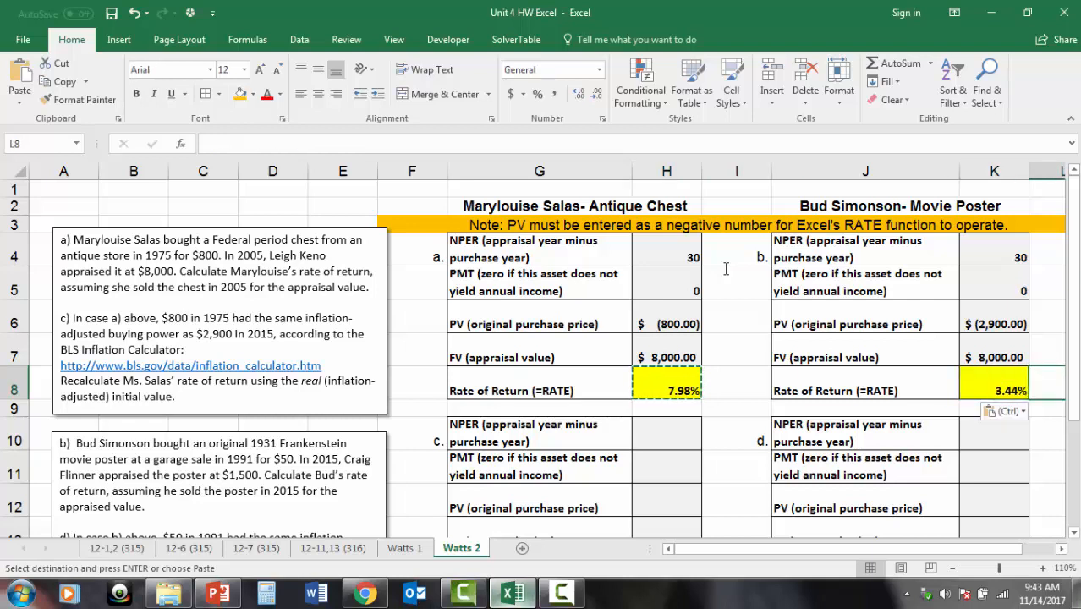
Step: Review the RATE formula in K8 and the purchase price and appraisal value it uses
key(Left)
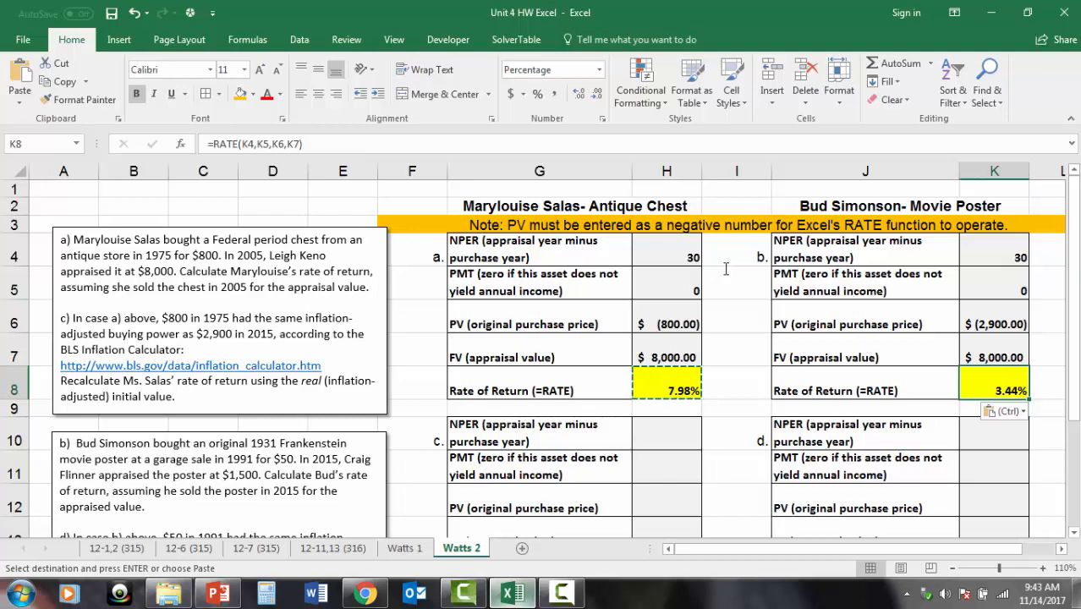
scroll(726, 269, right, 1)
scroll(725, 269, left, 1)
key(Up)
key(Right)
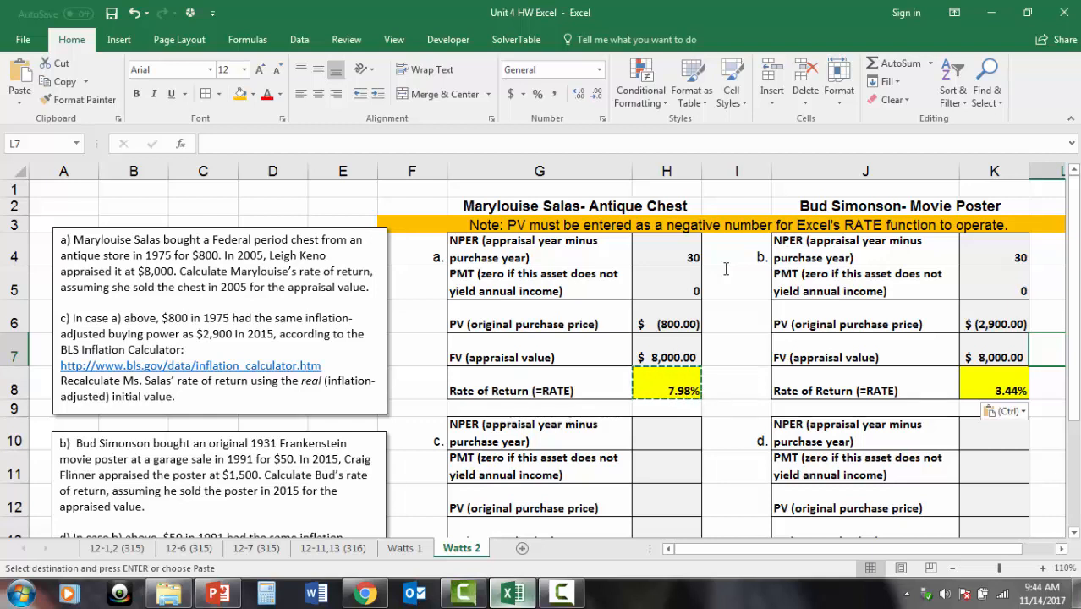
key(Left)
key(Up)
key(Down)
key(Down)
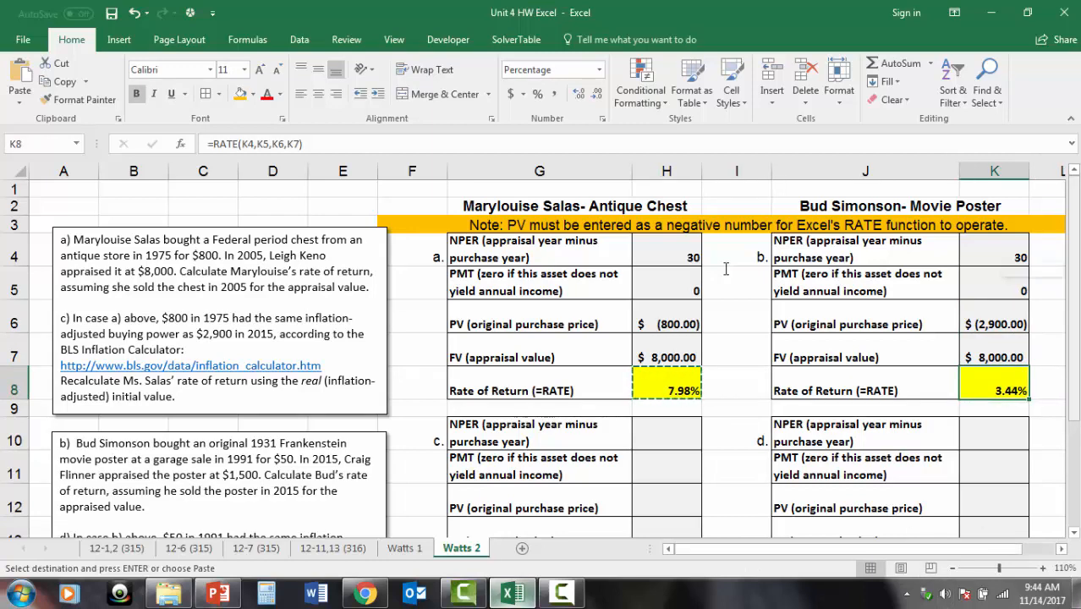
Step: Examine the movie poster questions b and d and the empty answer areas for parts c, d and e
scroll(726, 269, down, 2)
scroll(726, 269, down, 1)
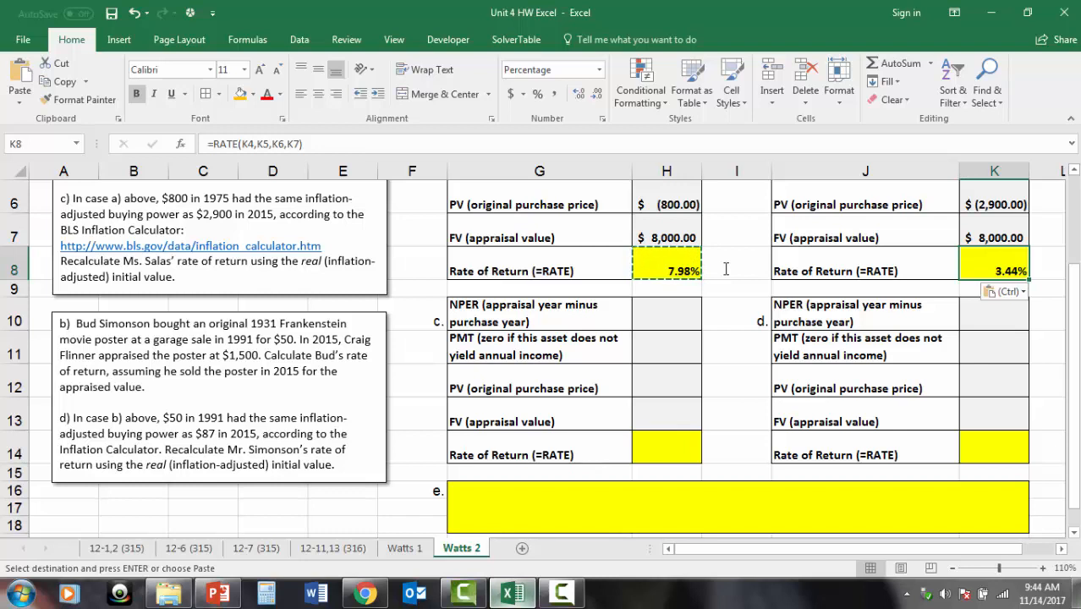
key(Down)
key(Down)
key(Down)
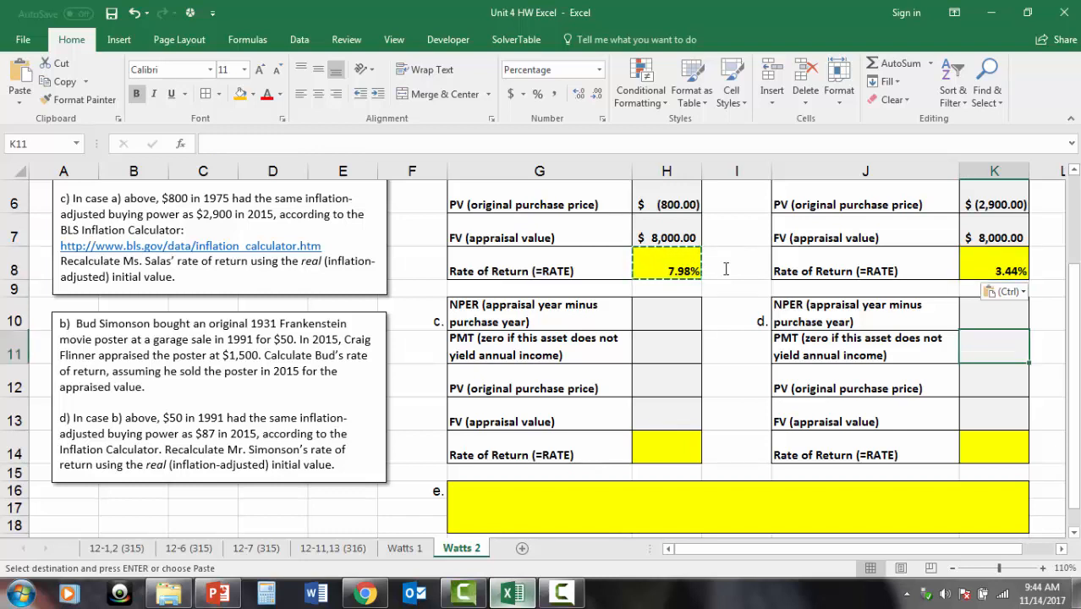
key(shift+Down)
key(shift+Down)
key(shift+Down)
key(Down)
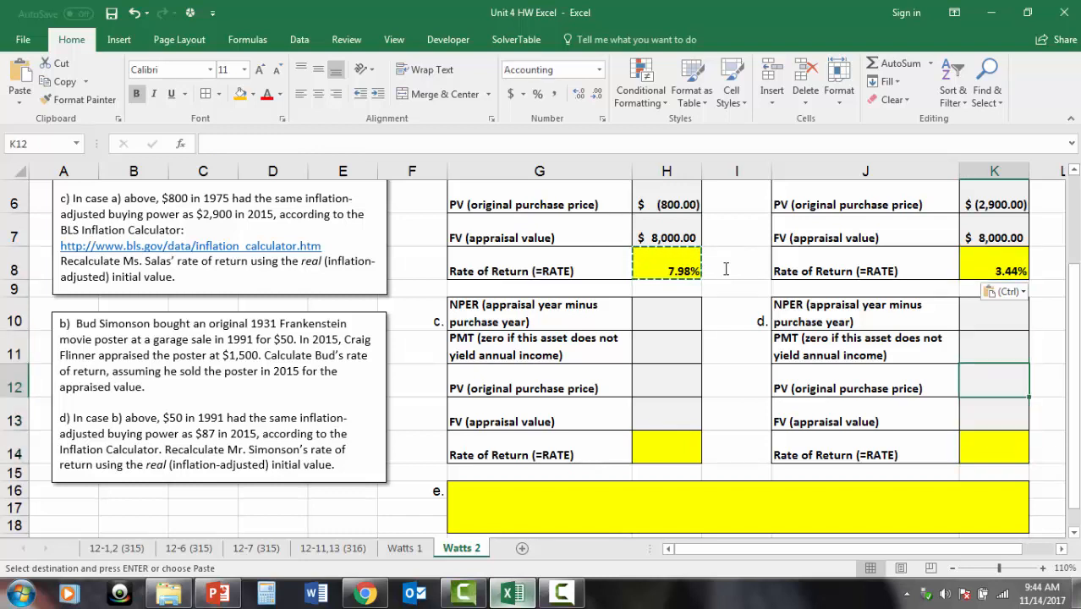
key(Left)
key(Left)
scroll(725, 269, down, 1)
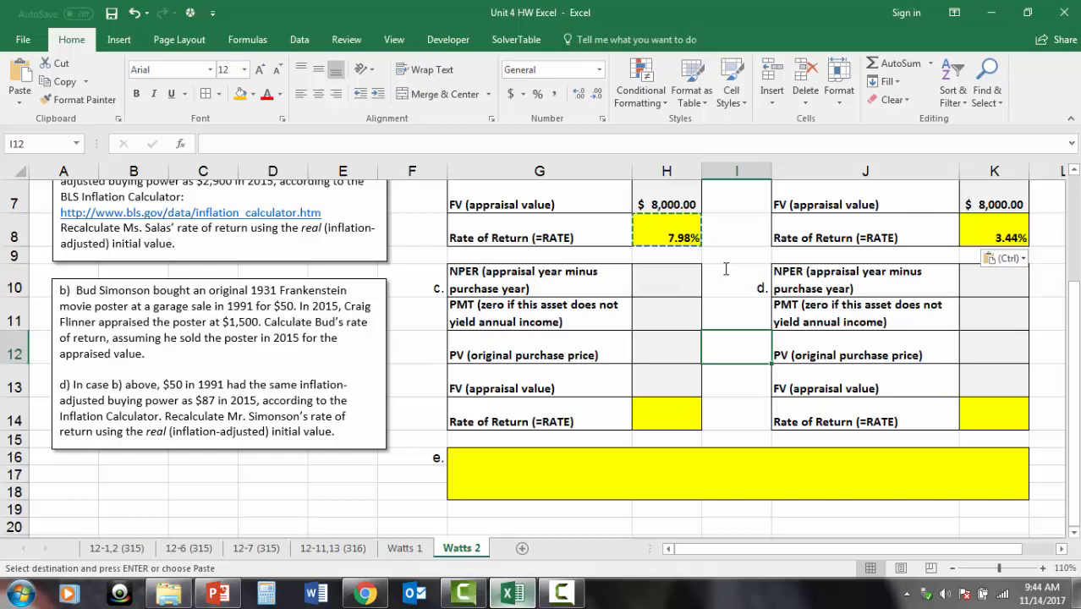
click(343, 492)
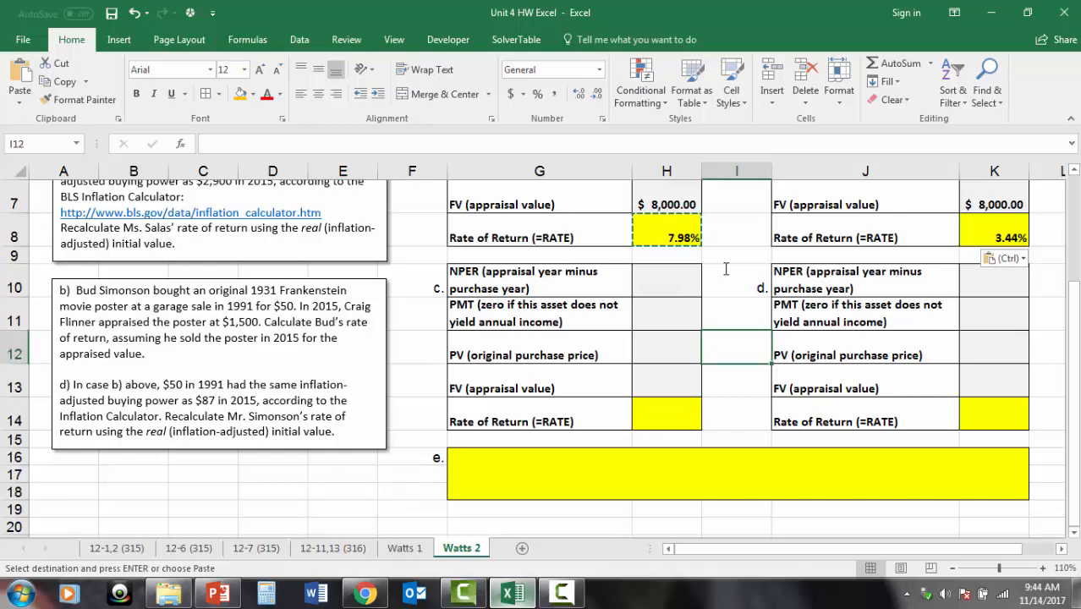